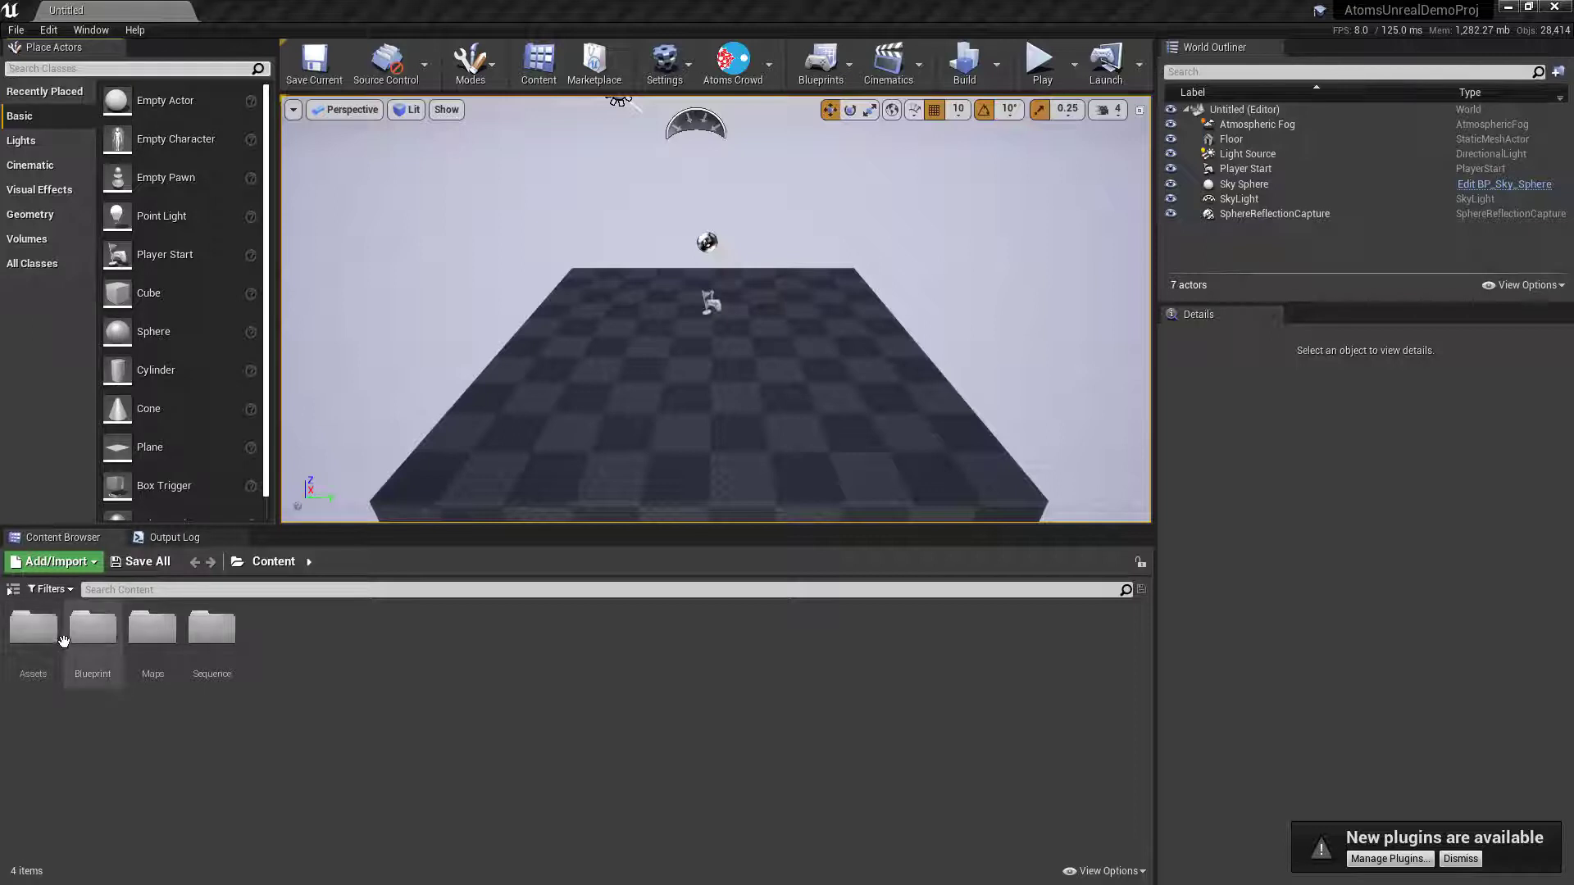
Open the AT_man agent type from the Assets/Man/AgentTypes folder to review its settings, and close it.
{"action": "double_click", "coordinate": [25, 639]}
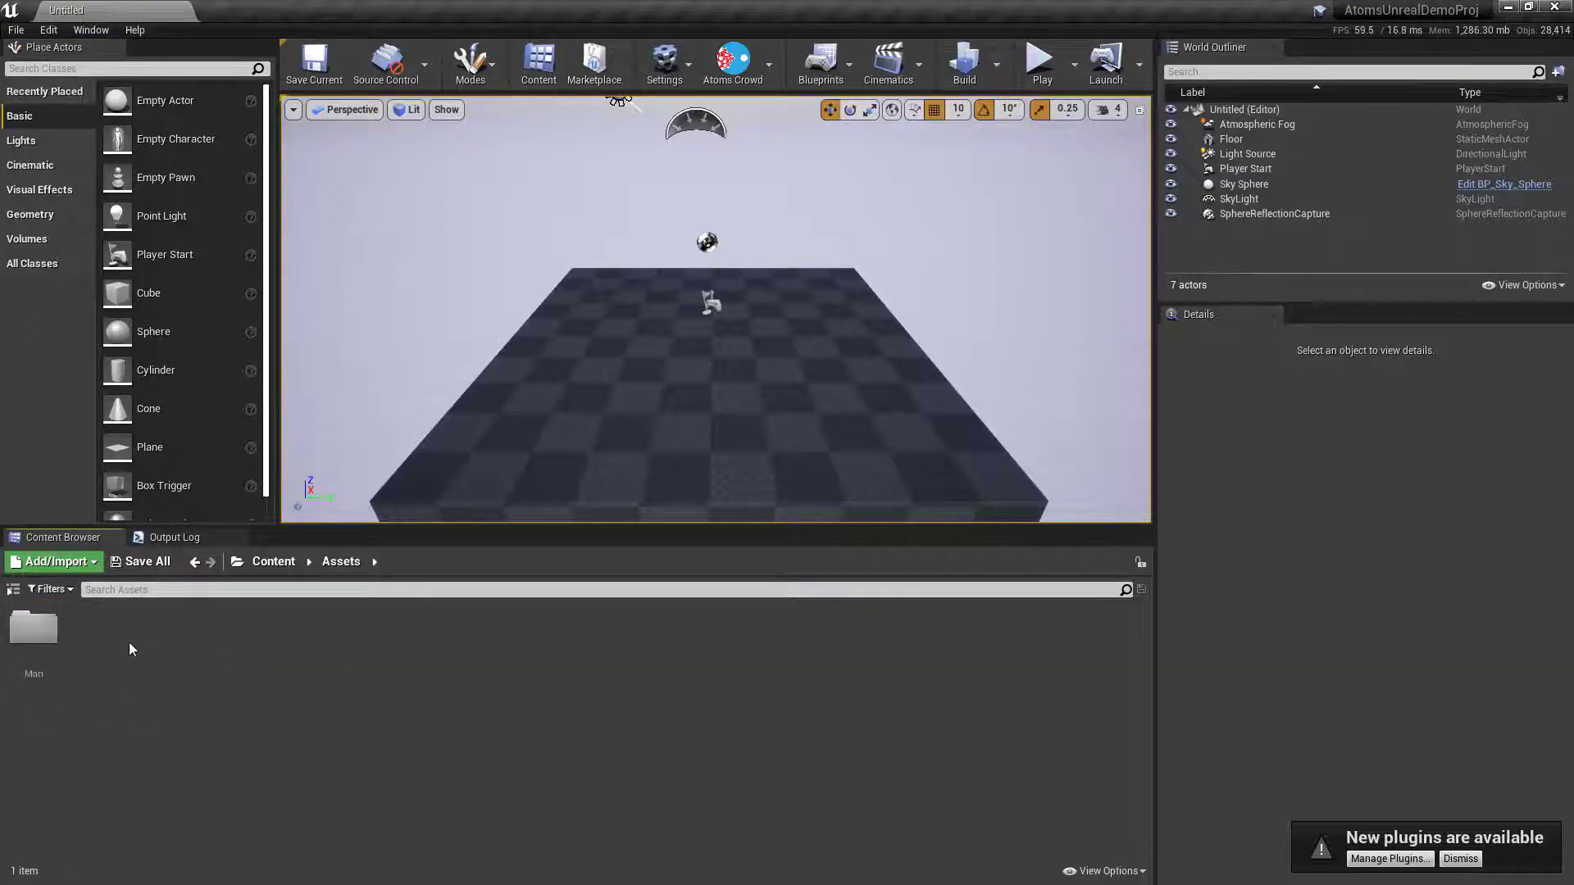
{"action": "double_click", "coordinate": [32, 630]}
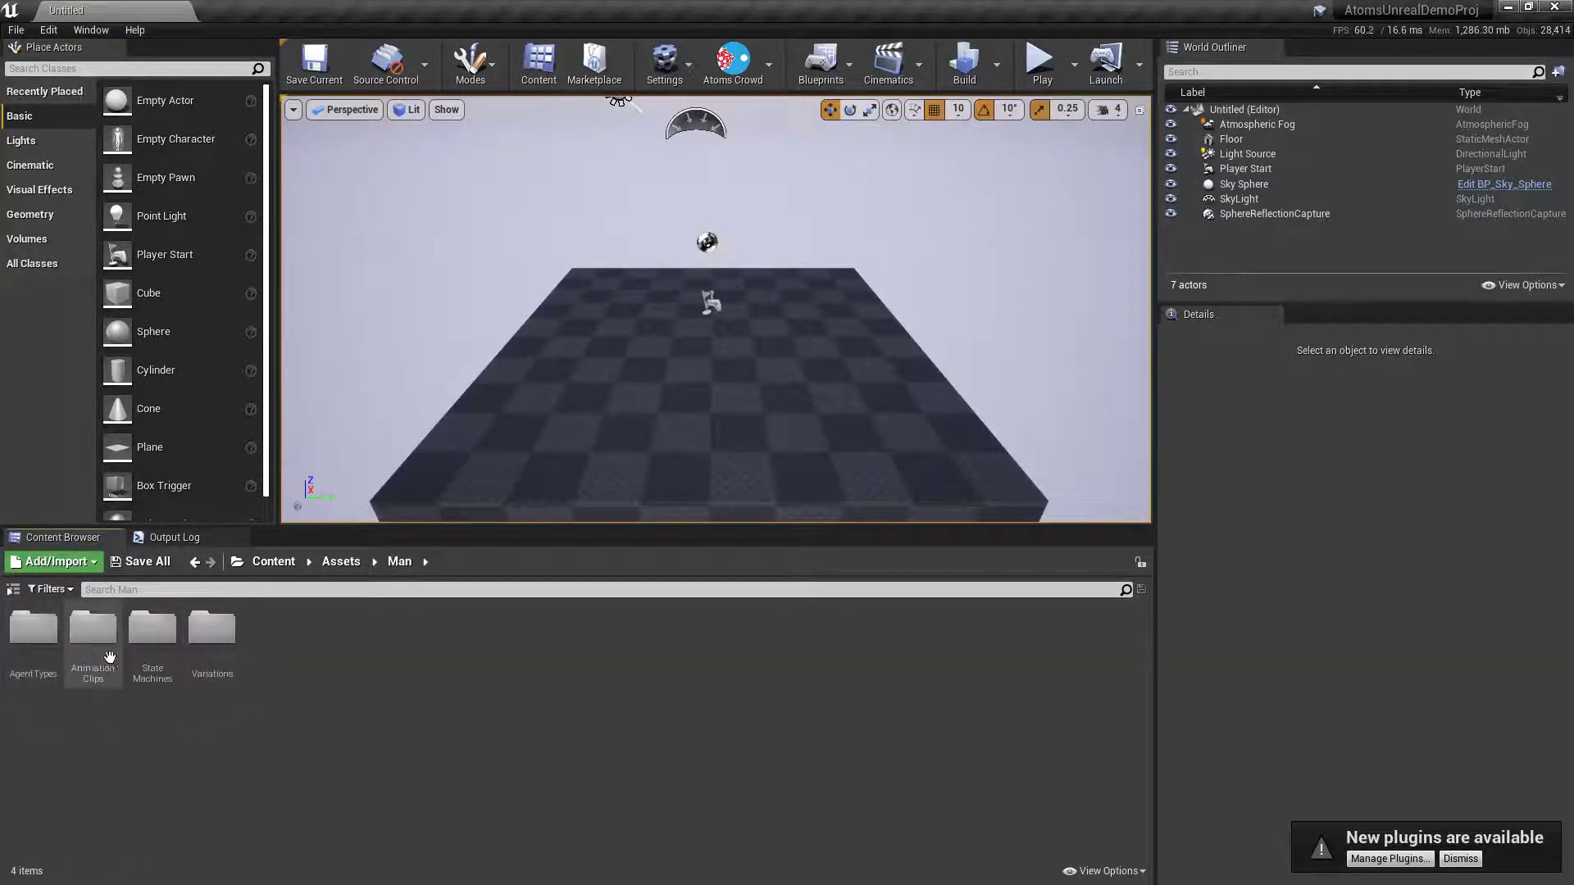
{"action": "double_click", "coordinate": [37, 627]}
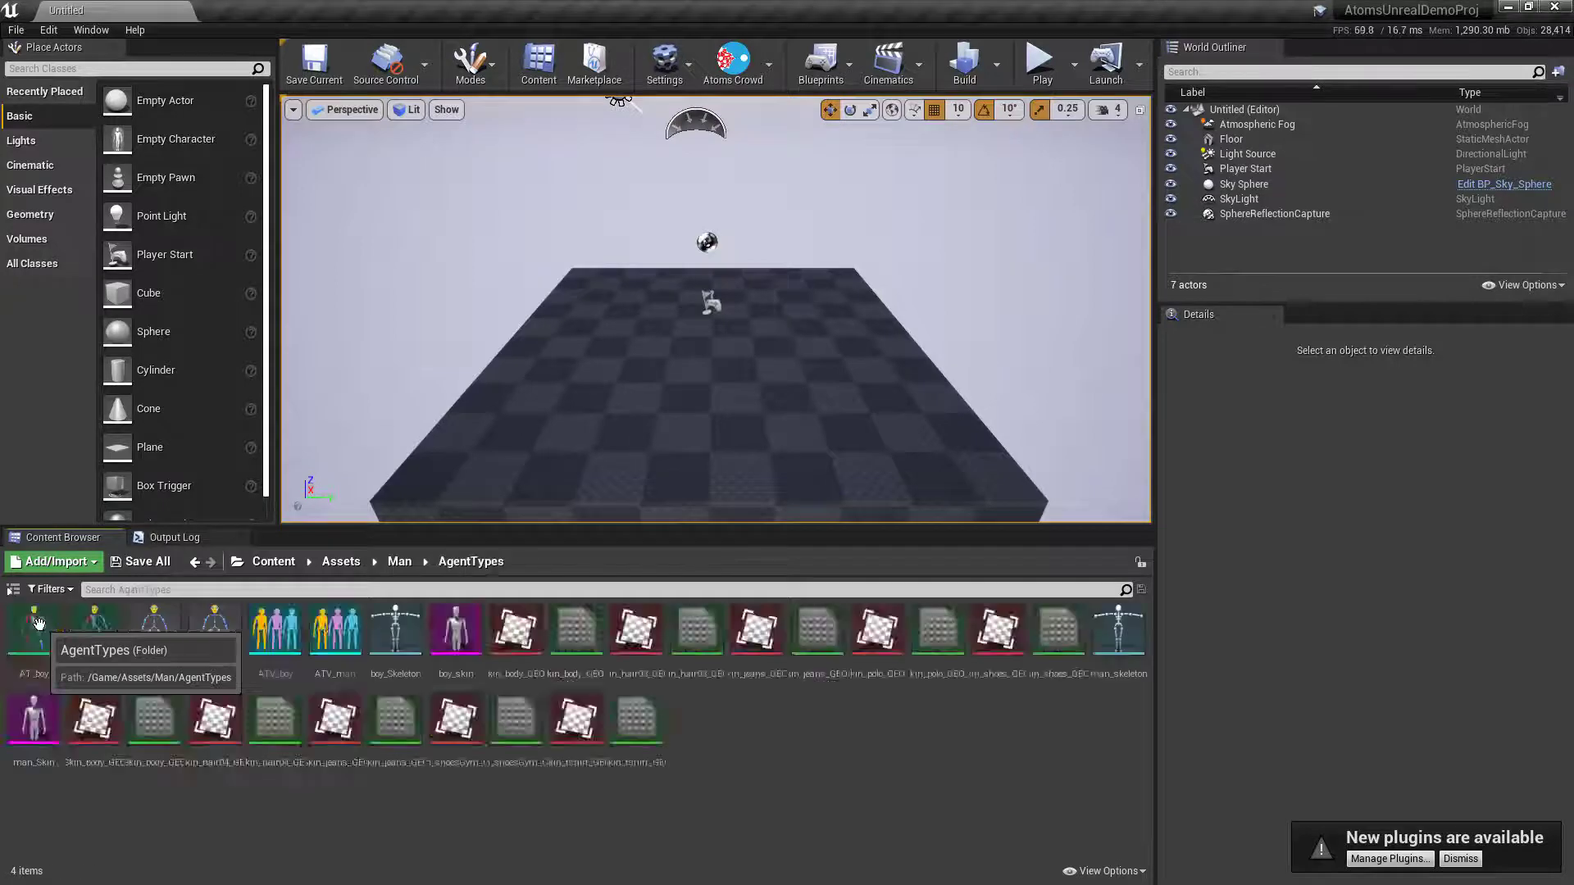
{"action": "left_click", "coordinate": [93, 628]}
{"action": "double_click", "coordinate": [93, 628]}
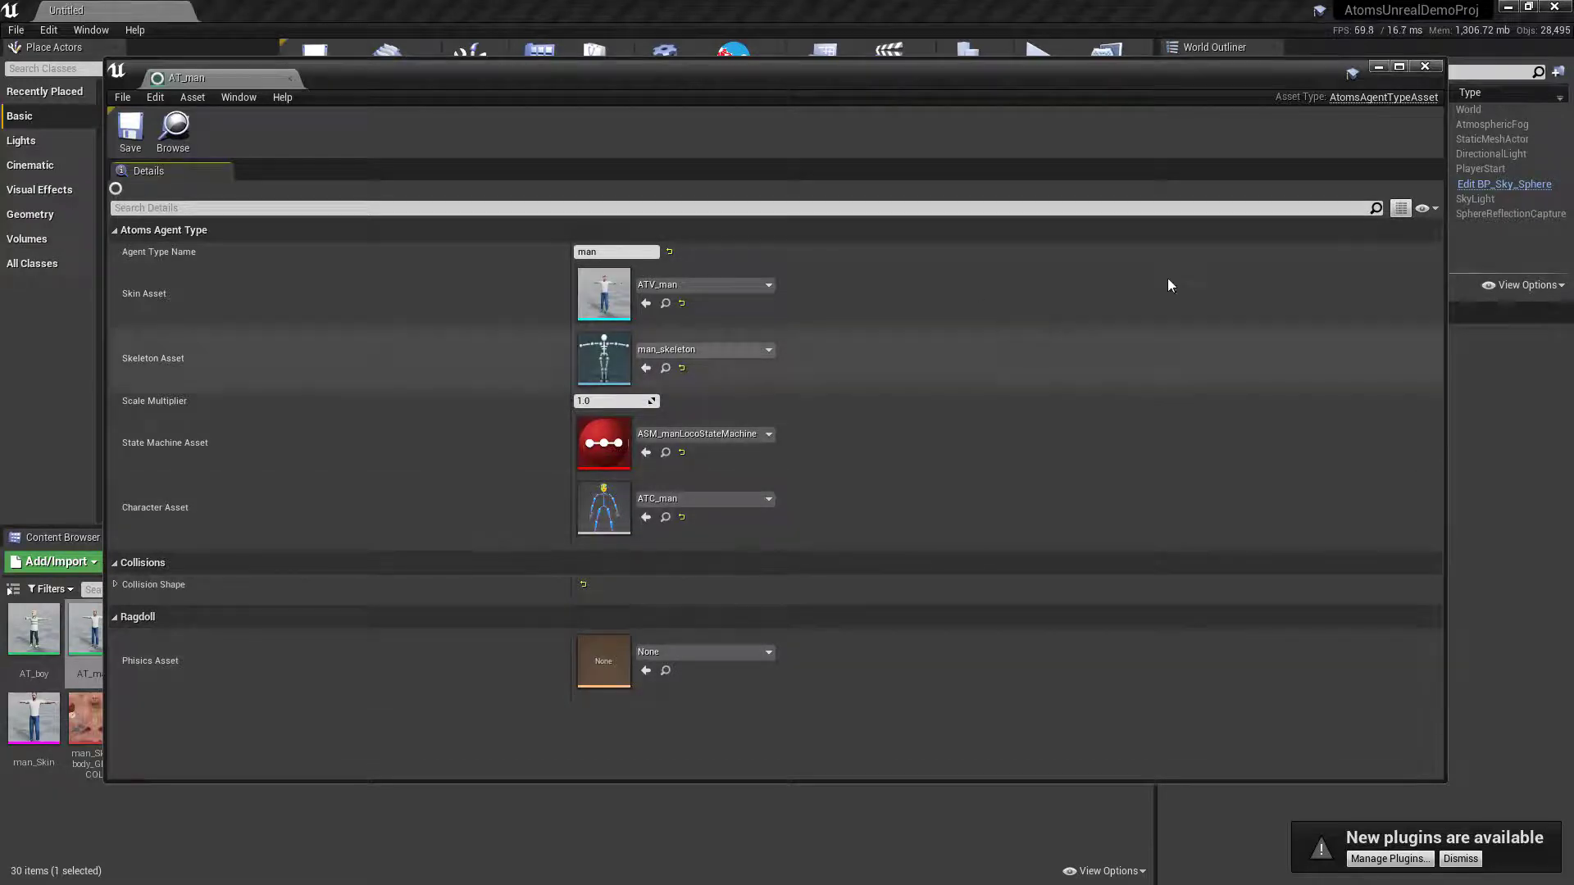
{"action": "left_click", "coordinate": [1425, 66]}
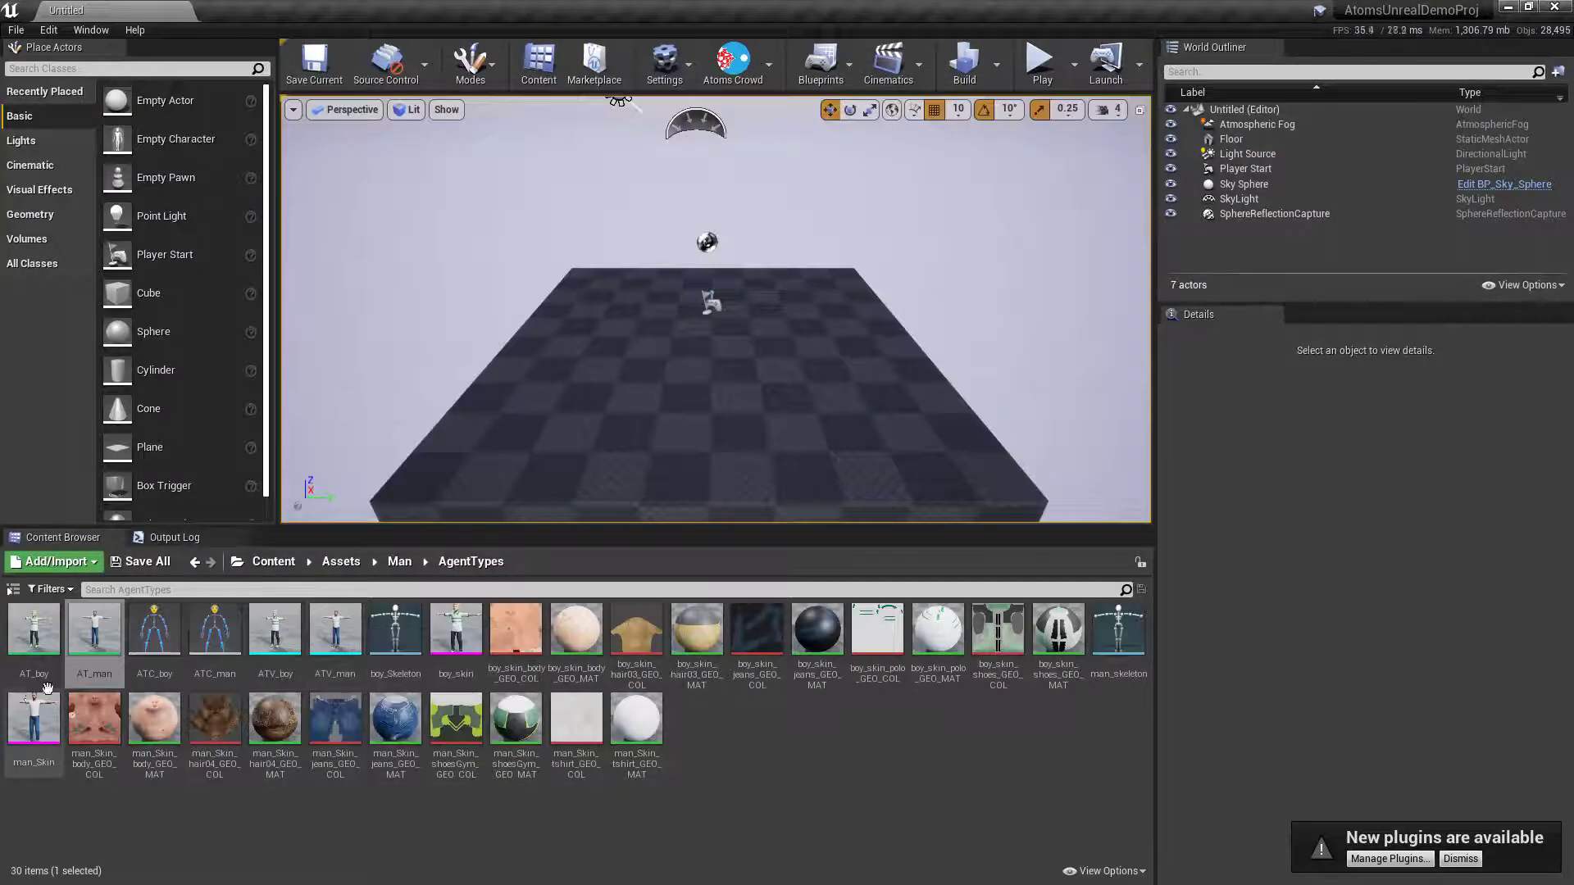
Look through the AgentTypes and AnimationClips folders of the Man assets and return to the Content root.
{"action": "mouse_move", "coordinate": [440, 679]}
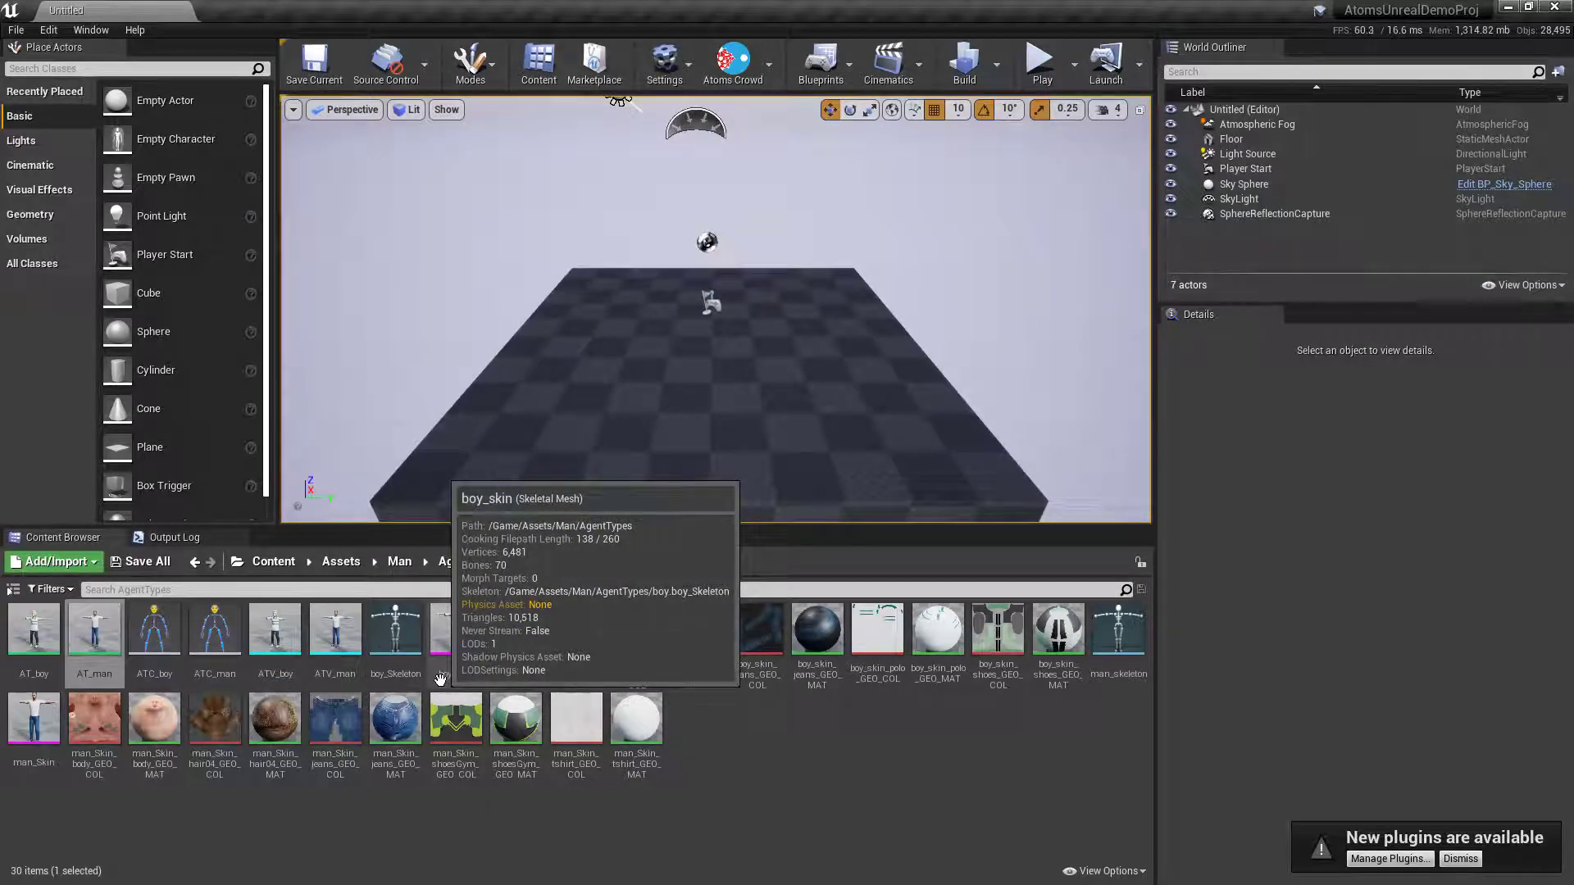
{"action": "left_click", "coordinate": [400, 560]}
{"action": "left_click", "coordinate": [86, 639]}
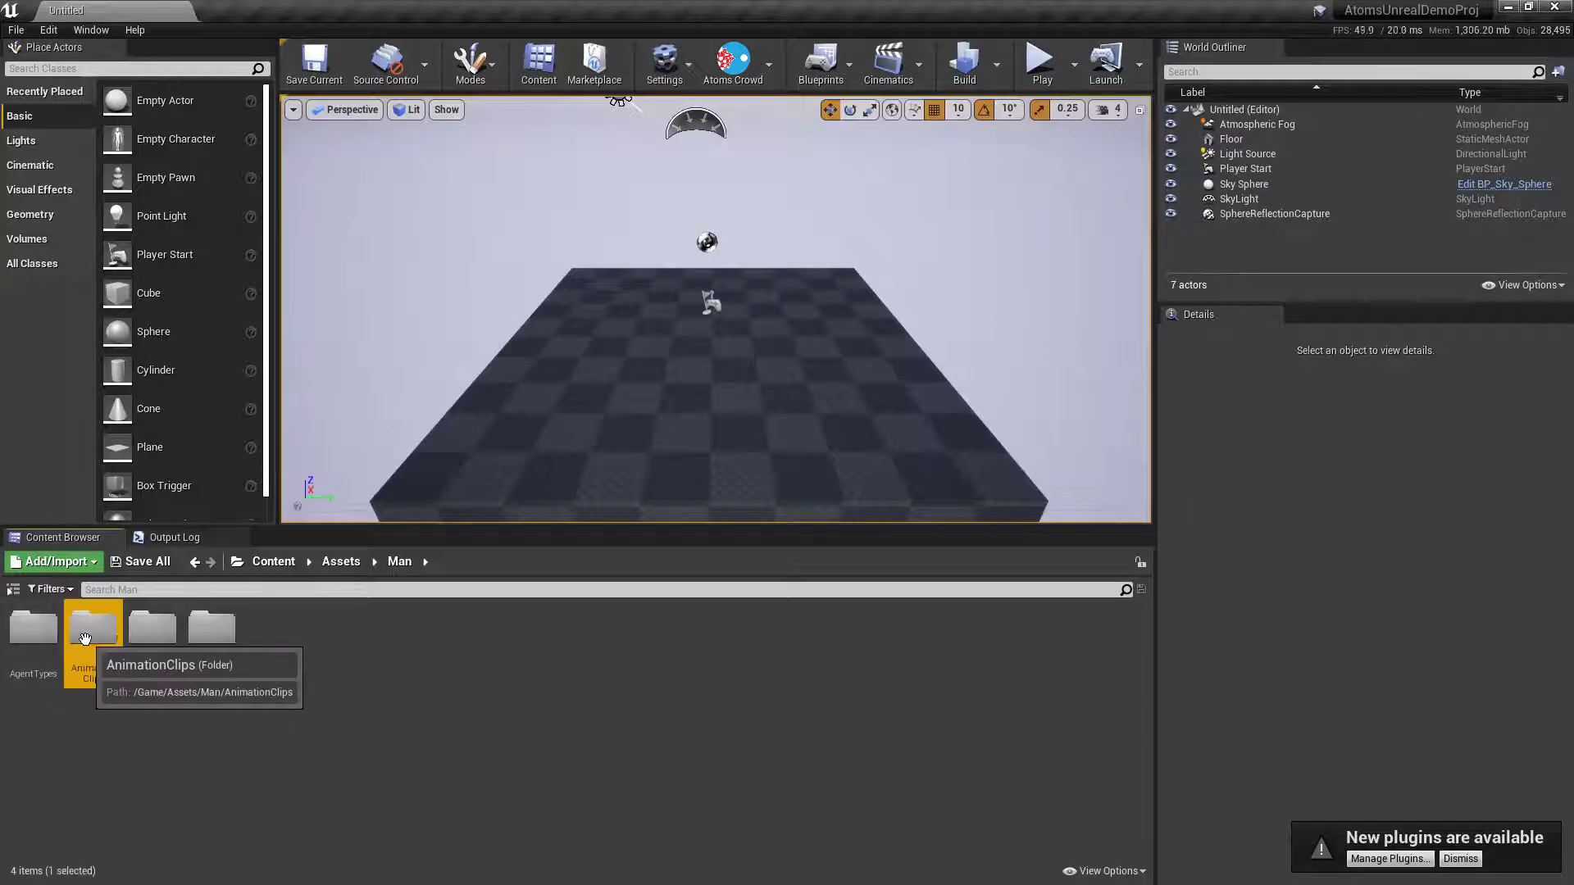
{"action": "double_click", "coordinate": [85, 639]}
{"action": "left_click", "coordinate": [398, 560]}
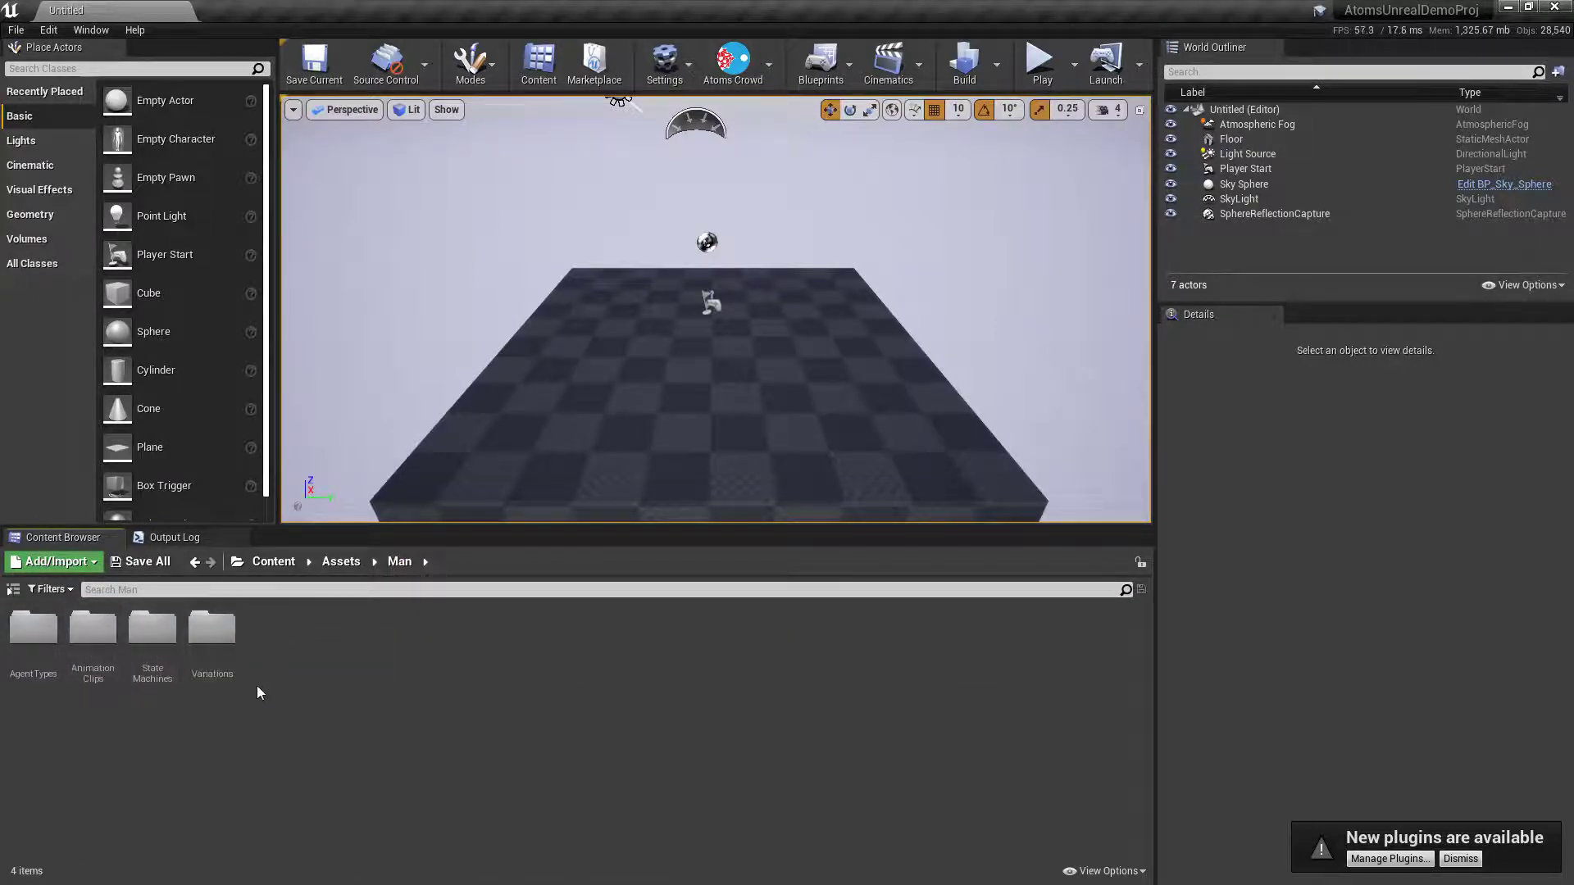
{"action": "left_click", "coordinate": [273, 562]}
{"action": "left_click", "coordinate": [273, 563]}
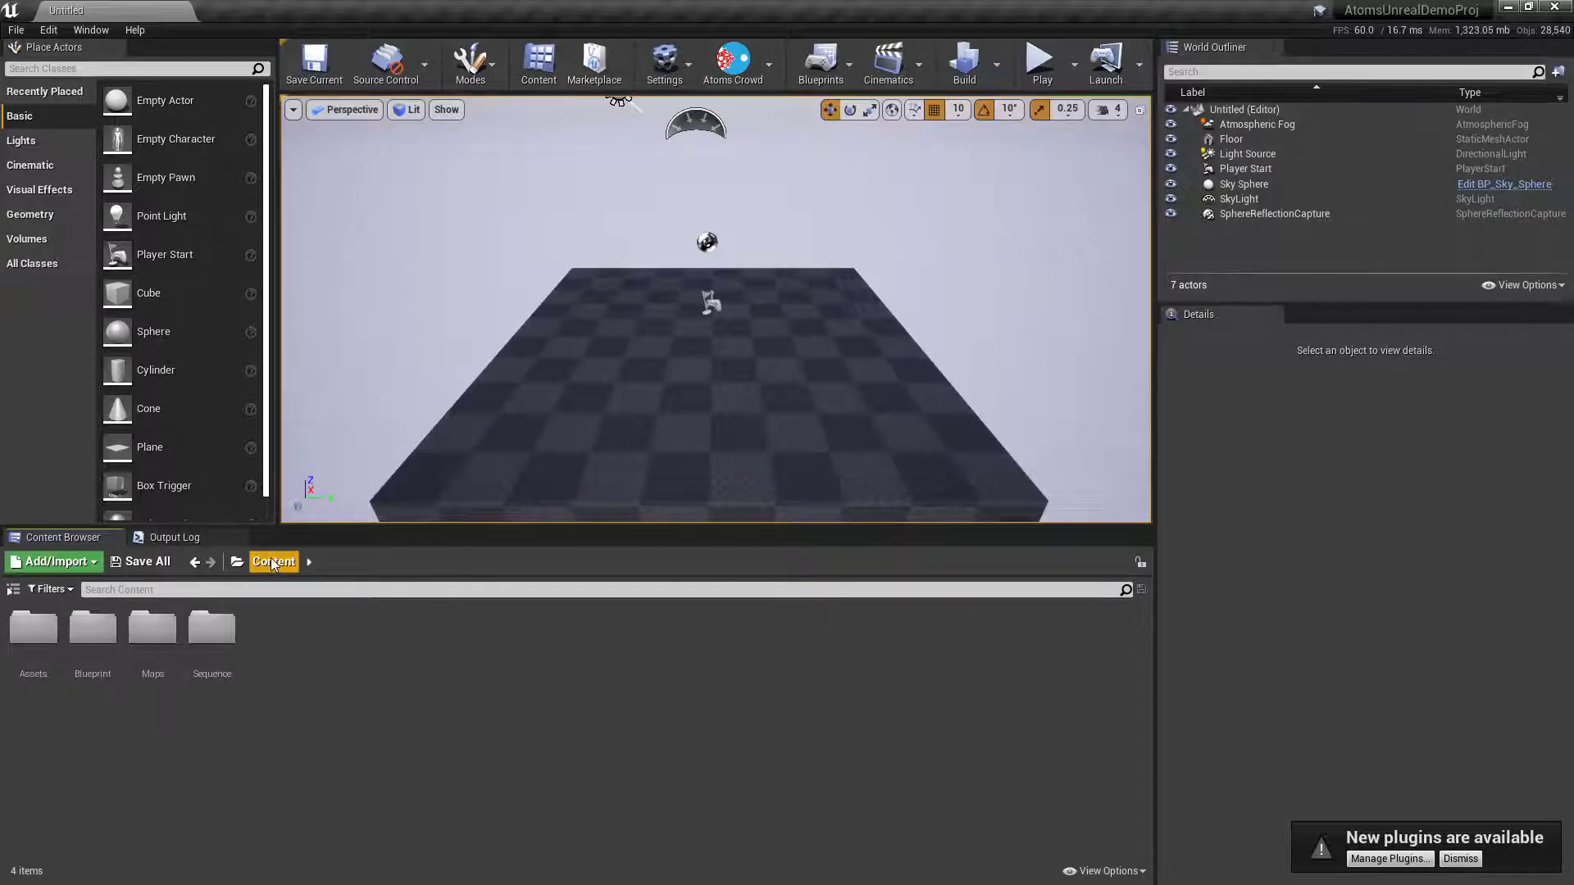
Search the placeable actors for "group" and place an Atoms Agent Group on the floor.
{"action": "left_click", "coordinate": [95, 68]}
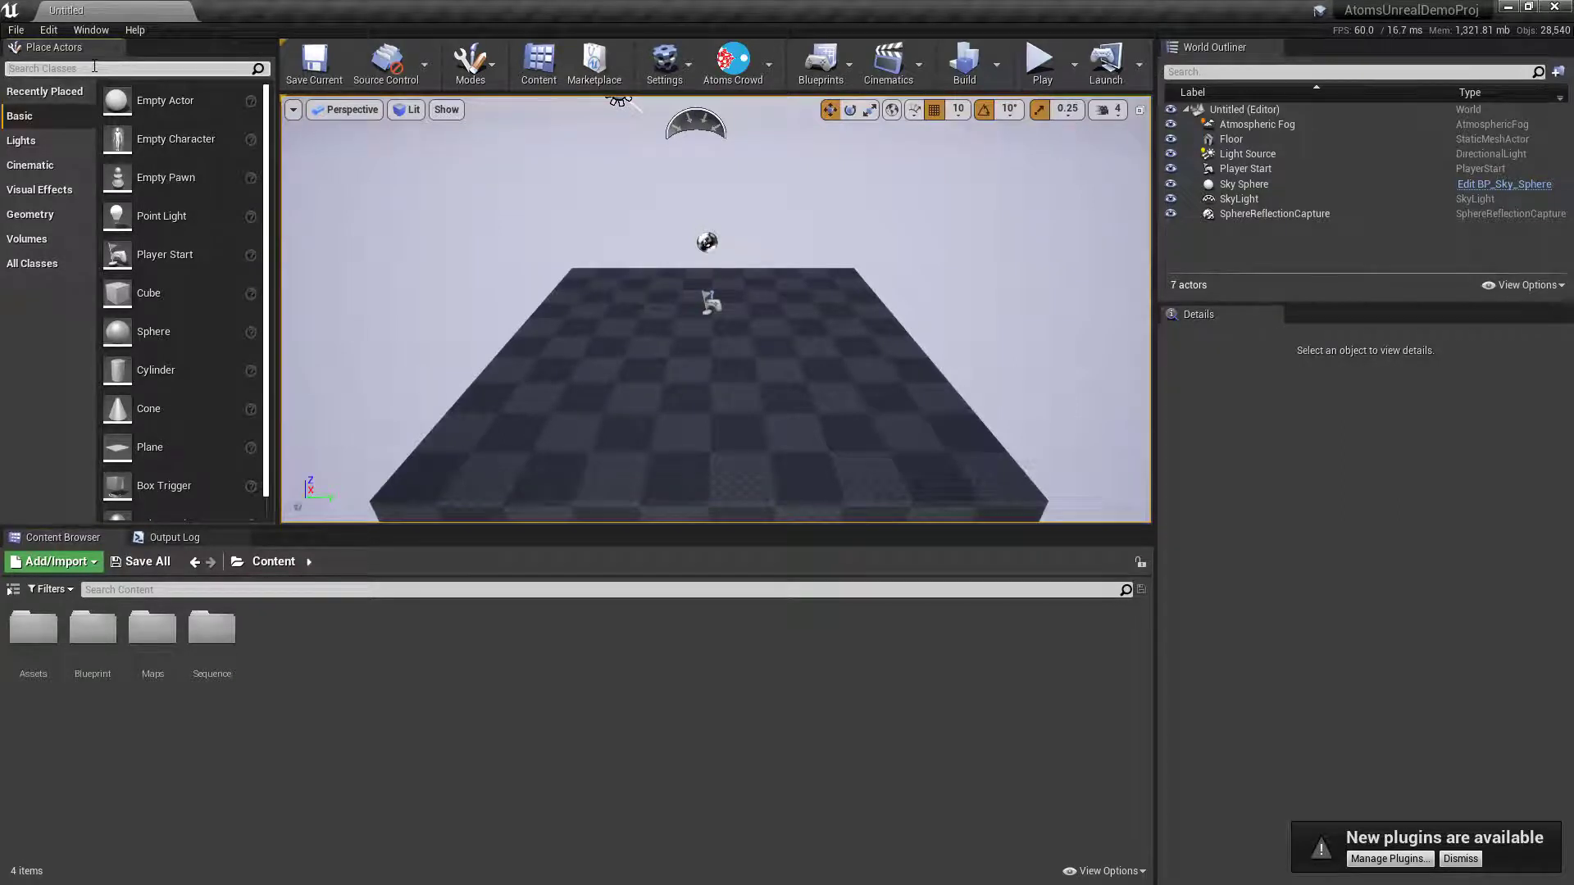
{"action": "type", "text": "group"}
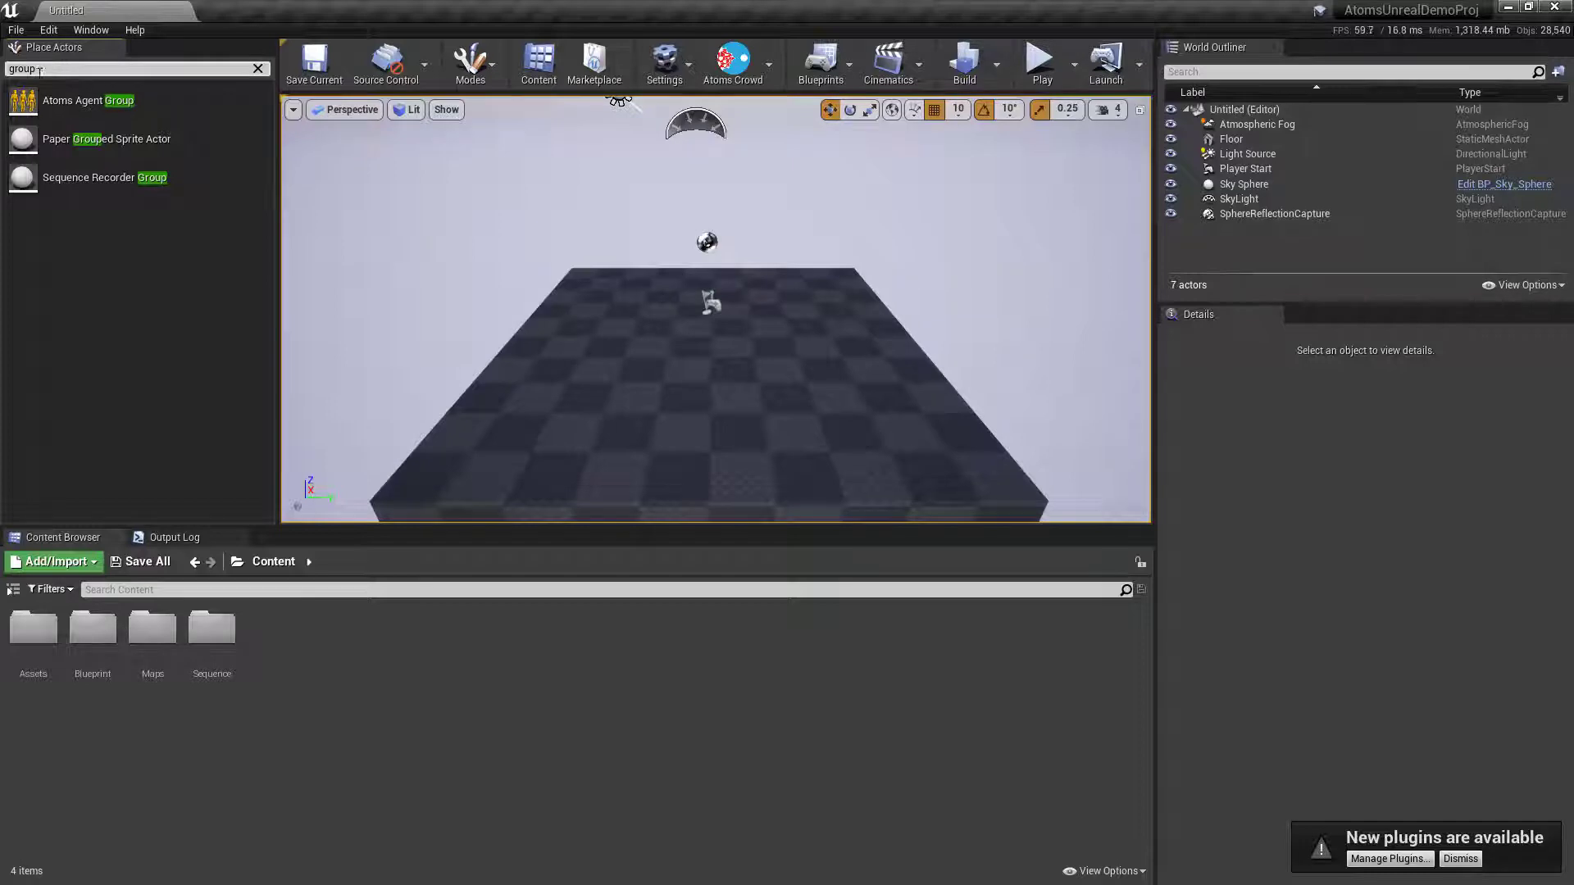
{"action": "left_click_drag", "start_coordinate": [82, 101], "coordinate": [714, 304]}
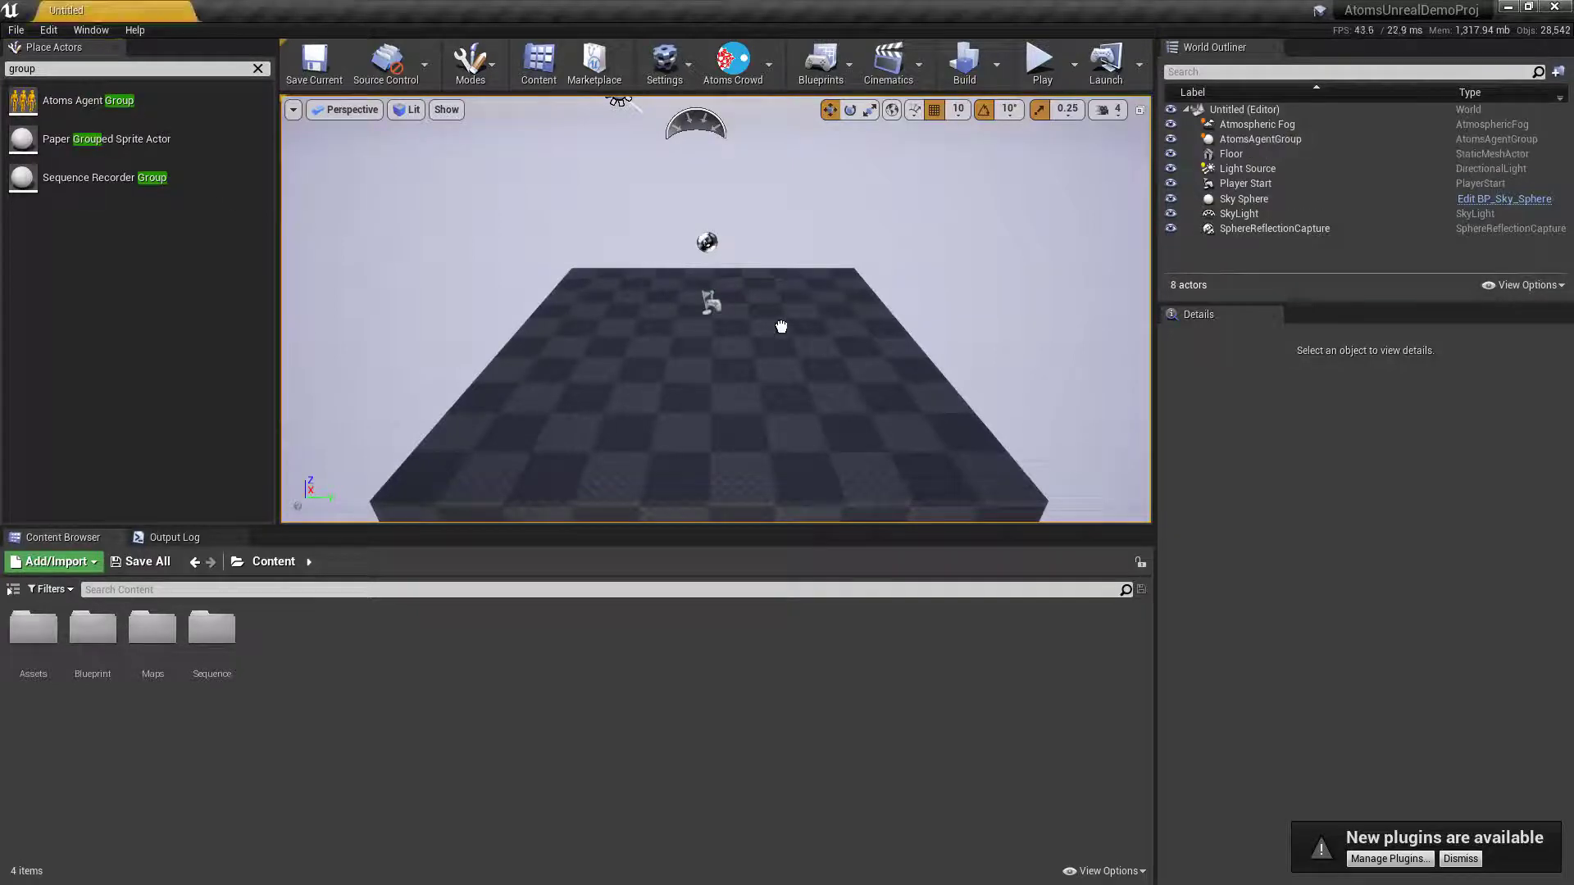
{"action": "left_click", "coordinate": [702, 361]}
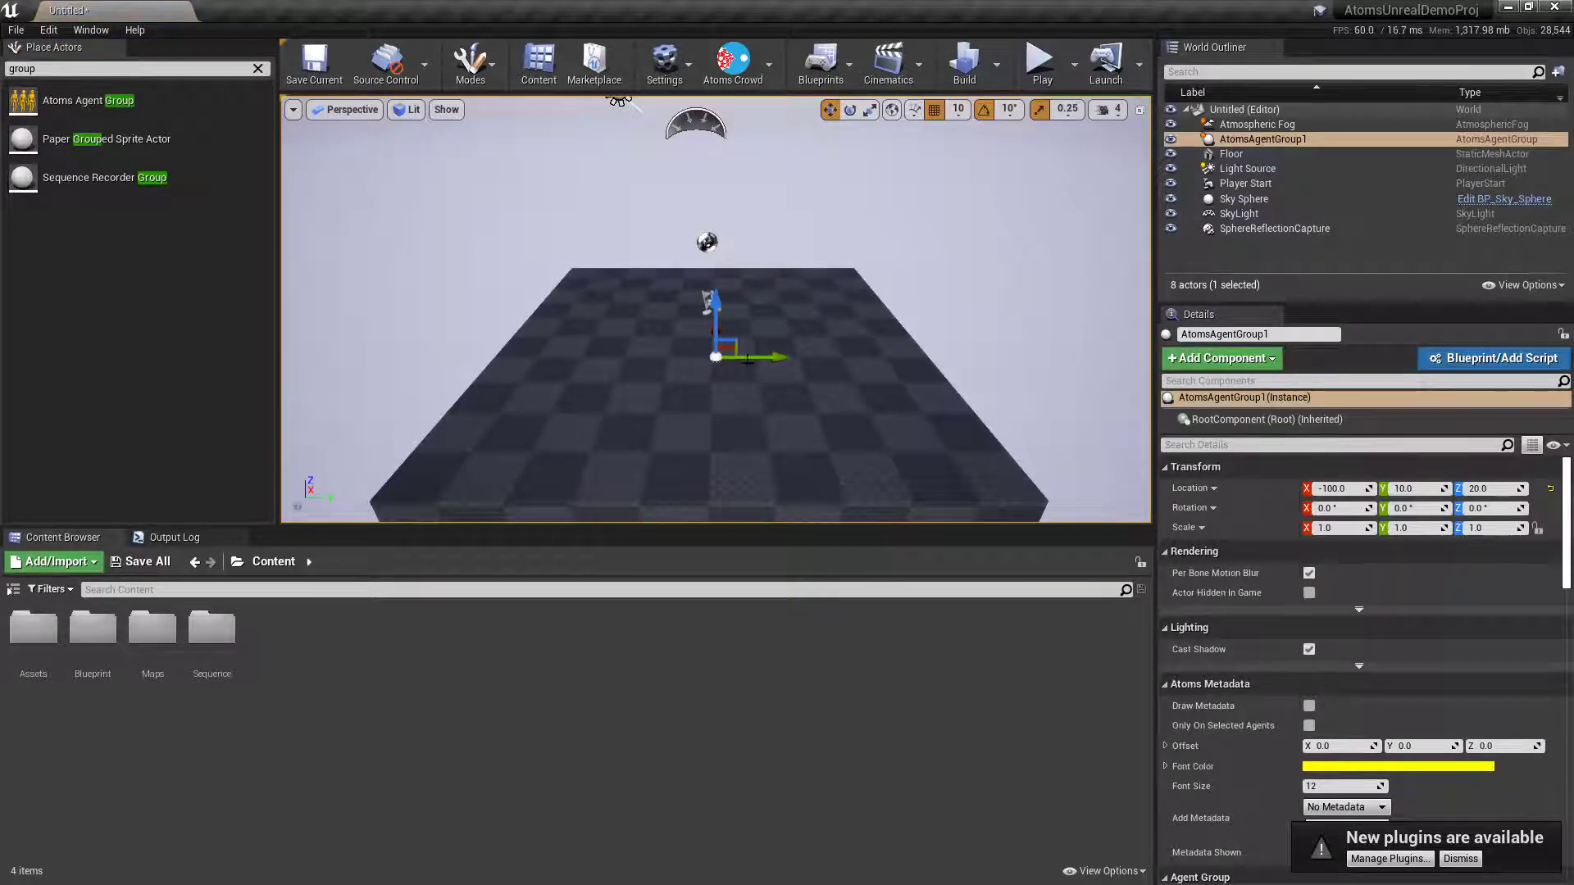
Centre the agent group at X 0, Y 0 and raise it to Z 80.
{"action": "left_click", "coordinate": [1340, 488]}
{"action": "type", "text": "0"}
{"action": "key", "text": "Tab"}
{"action": "type", "text": "0"}
{"action": "key", "text": "Tab"}
{"action": "type", "text": "0"}
{"action": "key", "text": "Return"}
{"action": "left_click_drag", "start_coordinate": [943, 312], "coordinate": [816, 291], "text": "alt"}
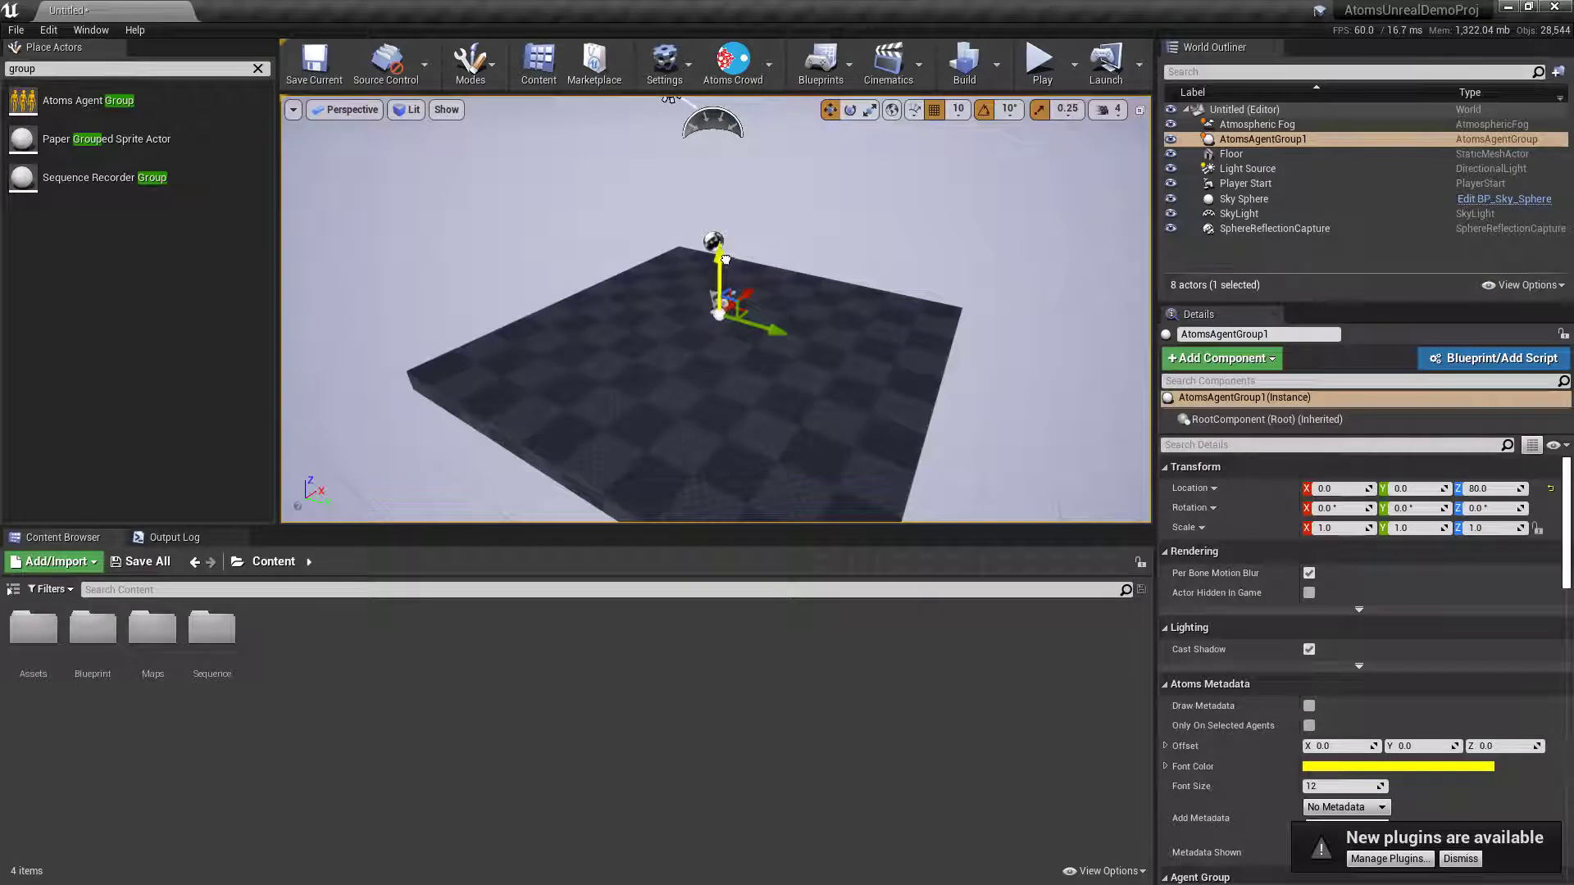
{"action": "left_click_drag", "start_coordinate": [725, 259], "coordinate": [724, 250]}
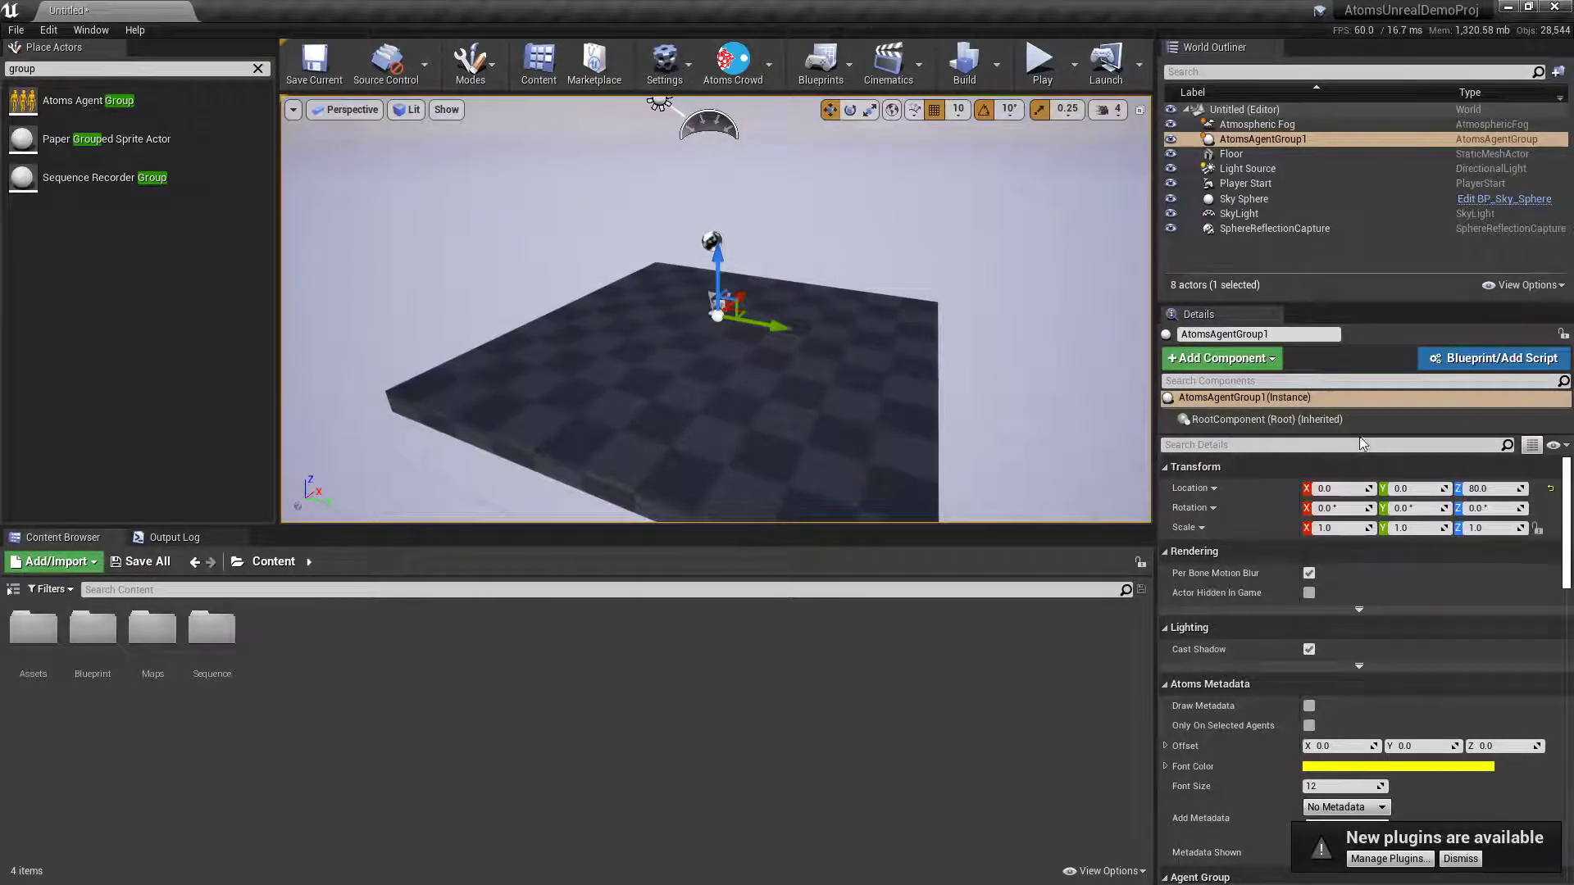
Add a Grid Layout Behaviour component to the agent group from the Atoms behaviours.
{"action": "left_click_drag", "start_coordinate": [1359, 436], "coordinate": [1365, 500]}
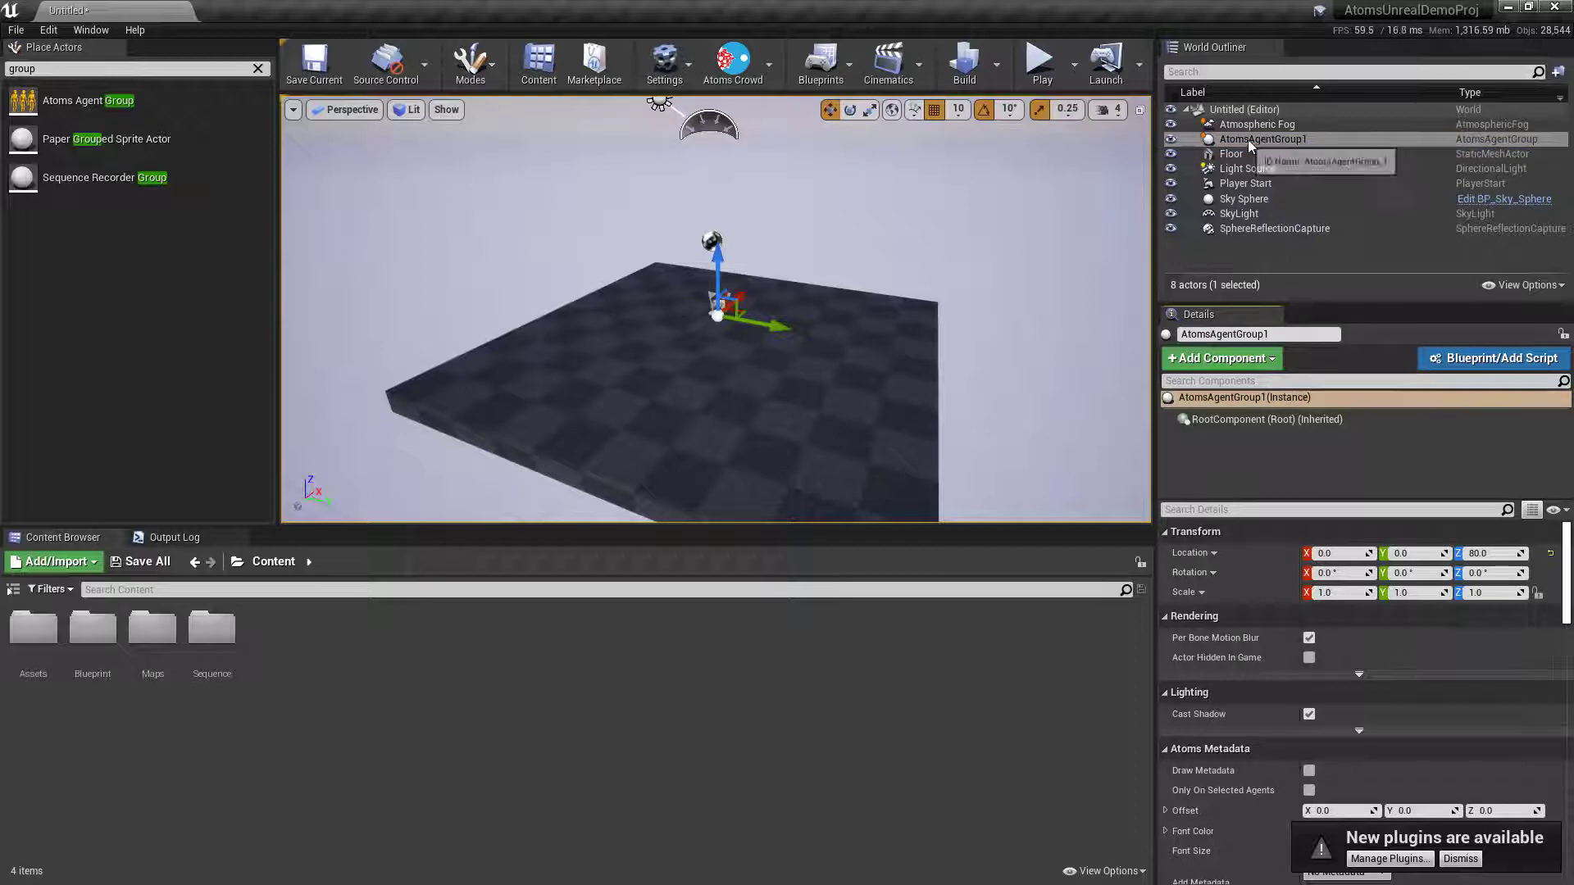
{"action": "left_click", "coordinate": [1228, 360]}
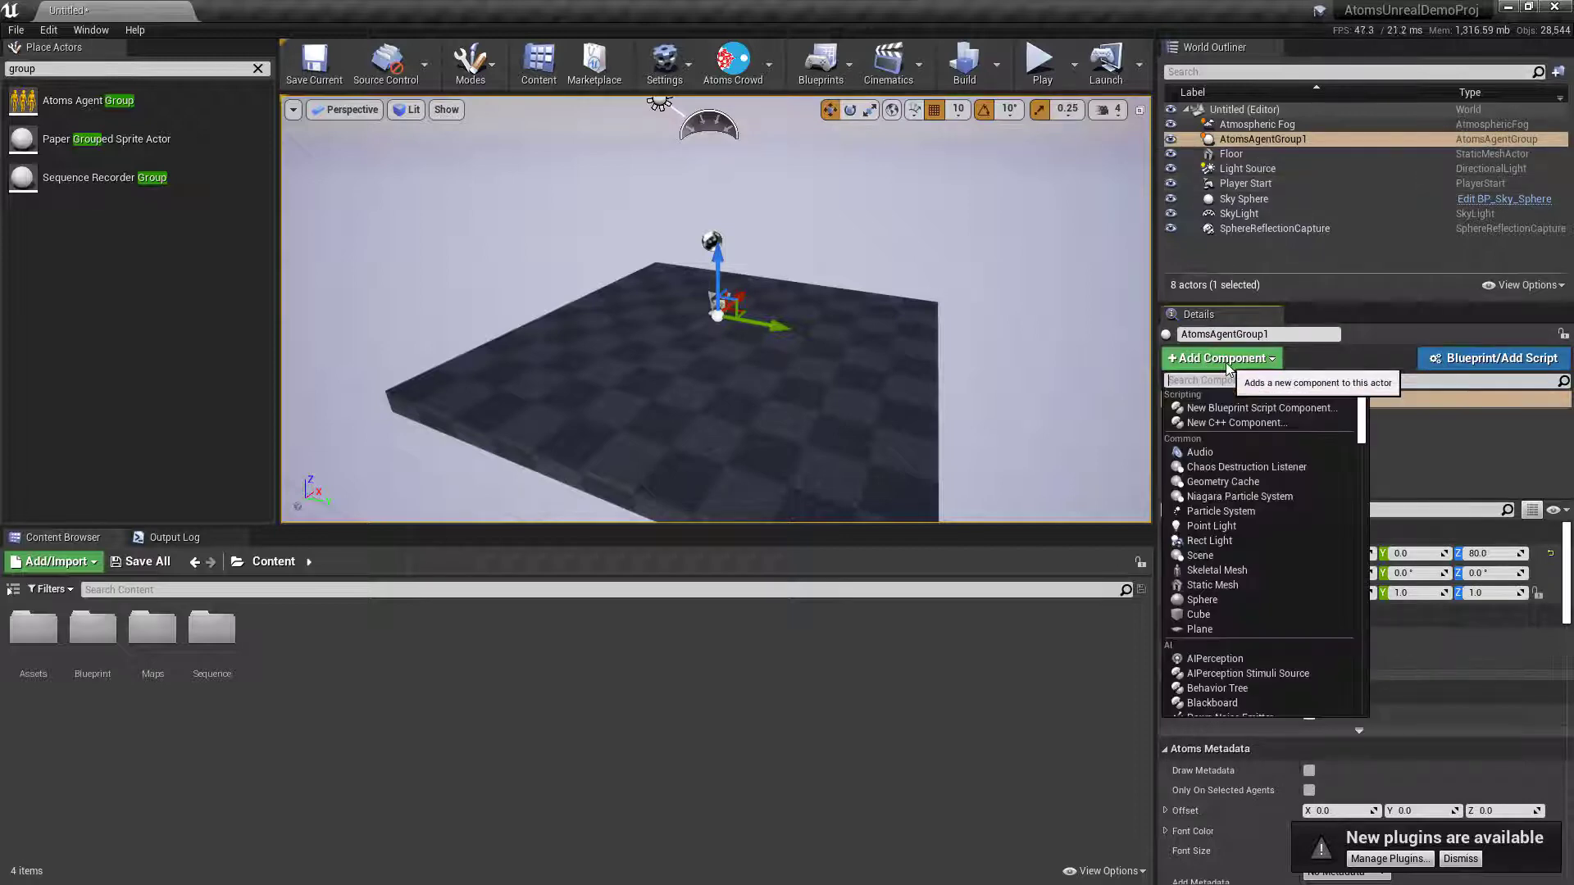
{"action": "scroll", "coordinate": [1231, 464], "scroll_direction": "down", "scroll_amount": 10}
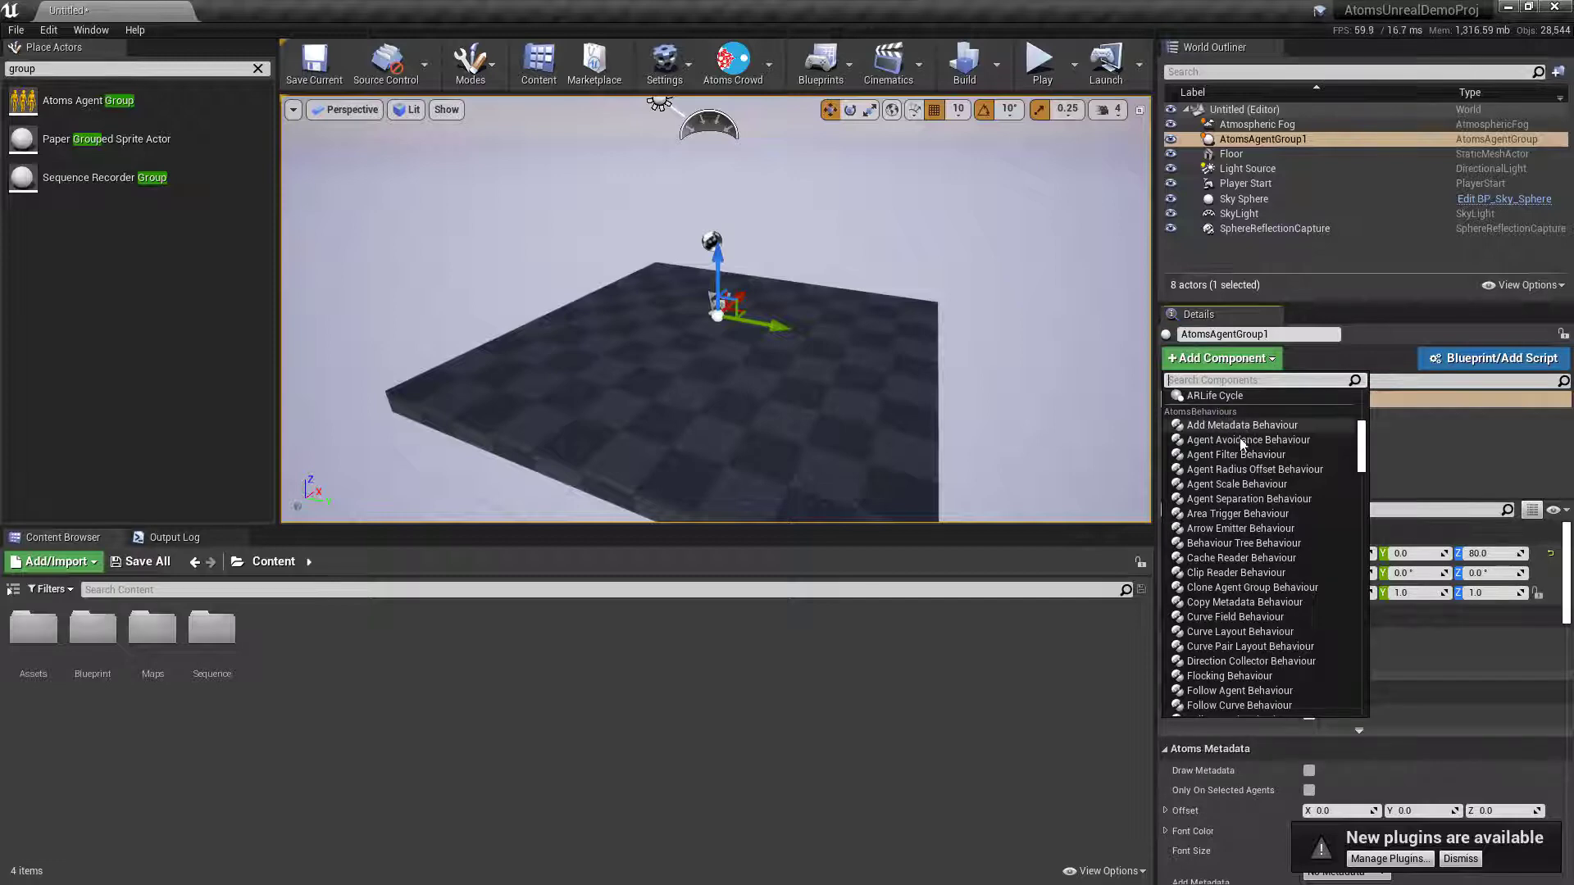
{"action": "scroll", "coordinate": [1247, 534], "scroll_direction": "down", "scroll_amount": 3}
{"action": "scroll", "coordinate": [1247, 534], "scroll_direction": "up", "scroll_amount": 4}
{"action": "scroll", "coordinate": [1234, 514], "scroll_direction": "down", "scroll_amount": 2}
{"action": "scroll", "coordinate": [1239, 527], "scroll_direction": "down", "scroll_amount": 6}
{"action": "scroll", "coordinate": [1239, 554], "scroll_direction": "down", "scroll_amount": 2}
{"action": "scroll", "coordinate": [1239, 564], "scroll_direction": "down", "scroll_amount": 3}
{"action": "scroll", "coordinate": [1246, 590], "scroll_direction": "up", "scroll_amount": 7}
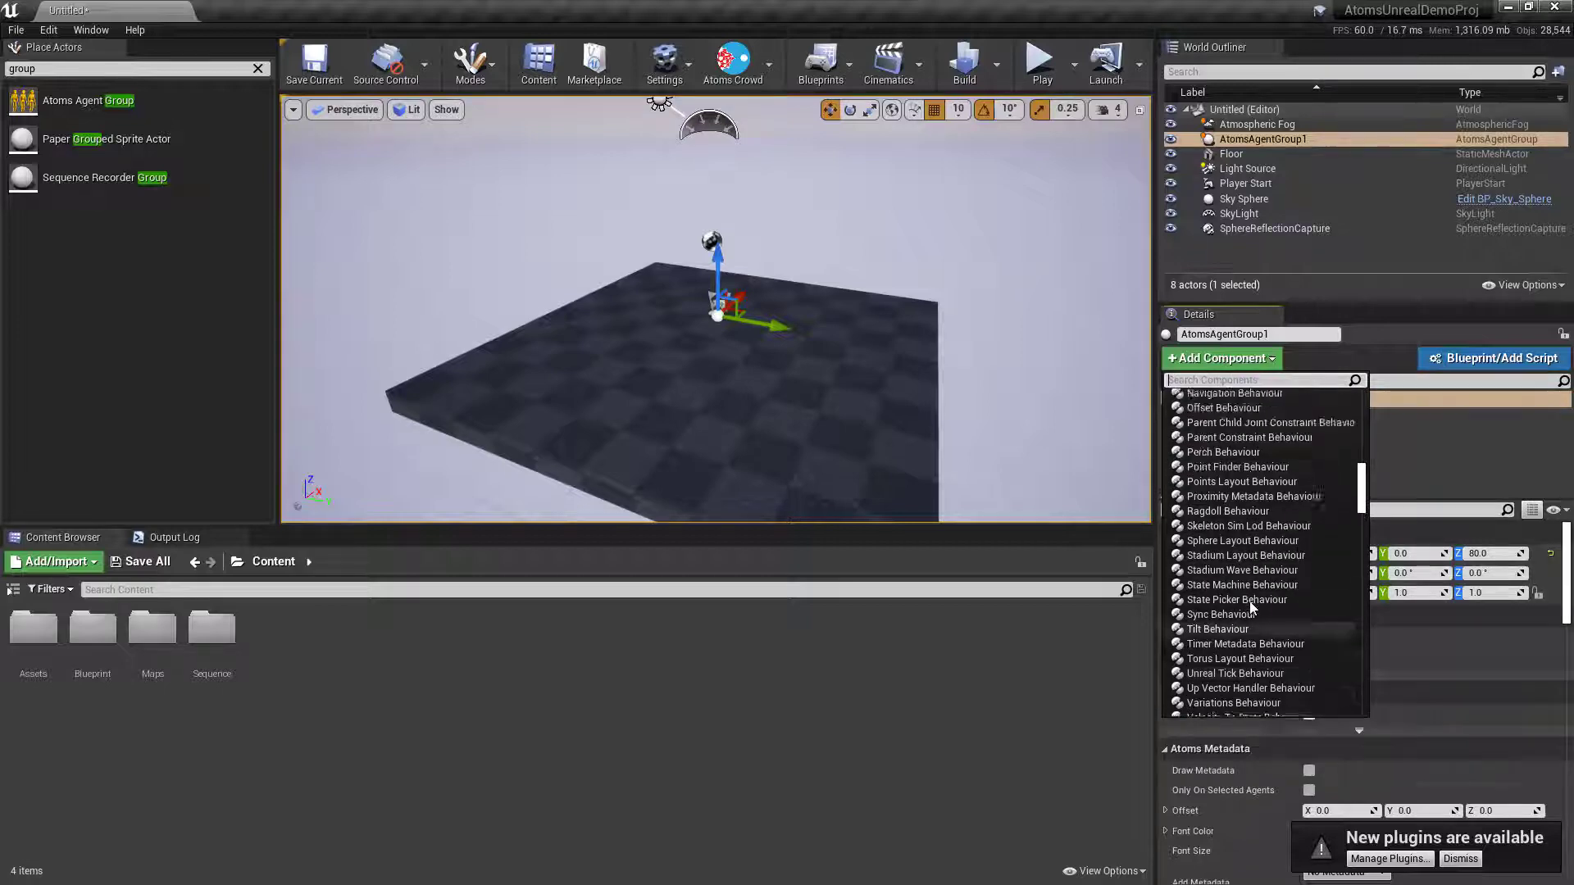
{"action": "scroll", "coordinate": [1238, 565], "scroll_direction": "up", "scroll_amount": 10}
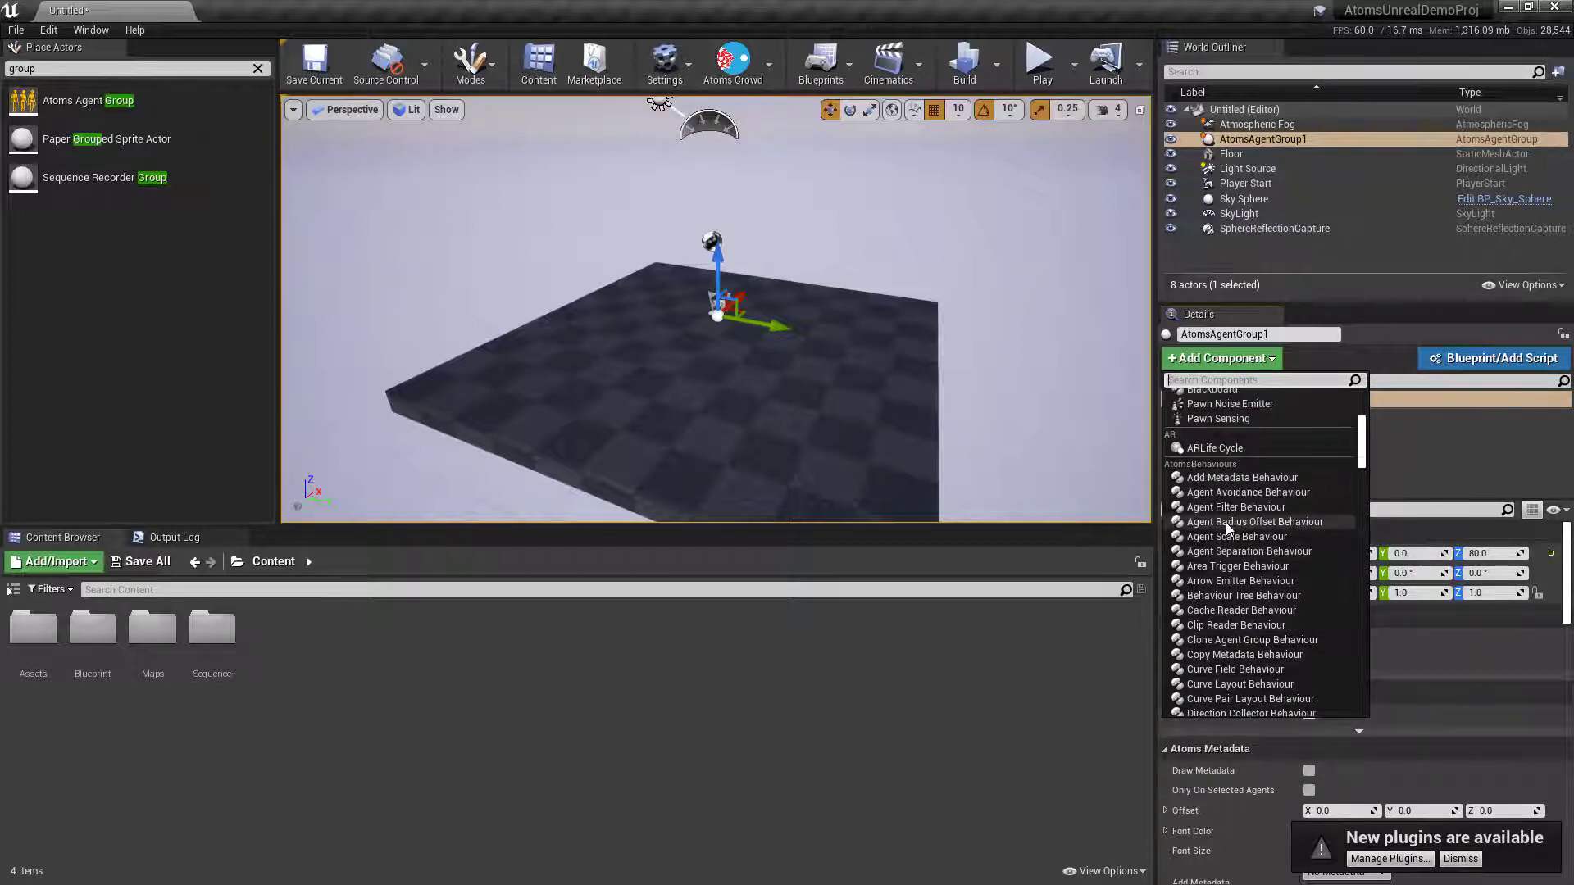
{"action": "scroll", "coordinate": [1227, 527], "scroll_direction": "down", "scroll_amount": 2}
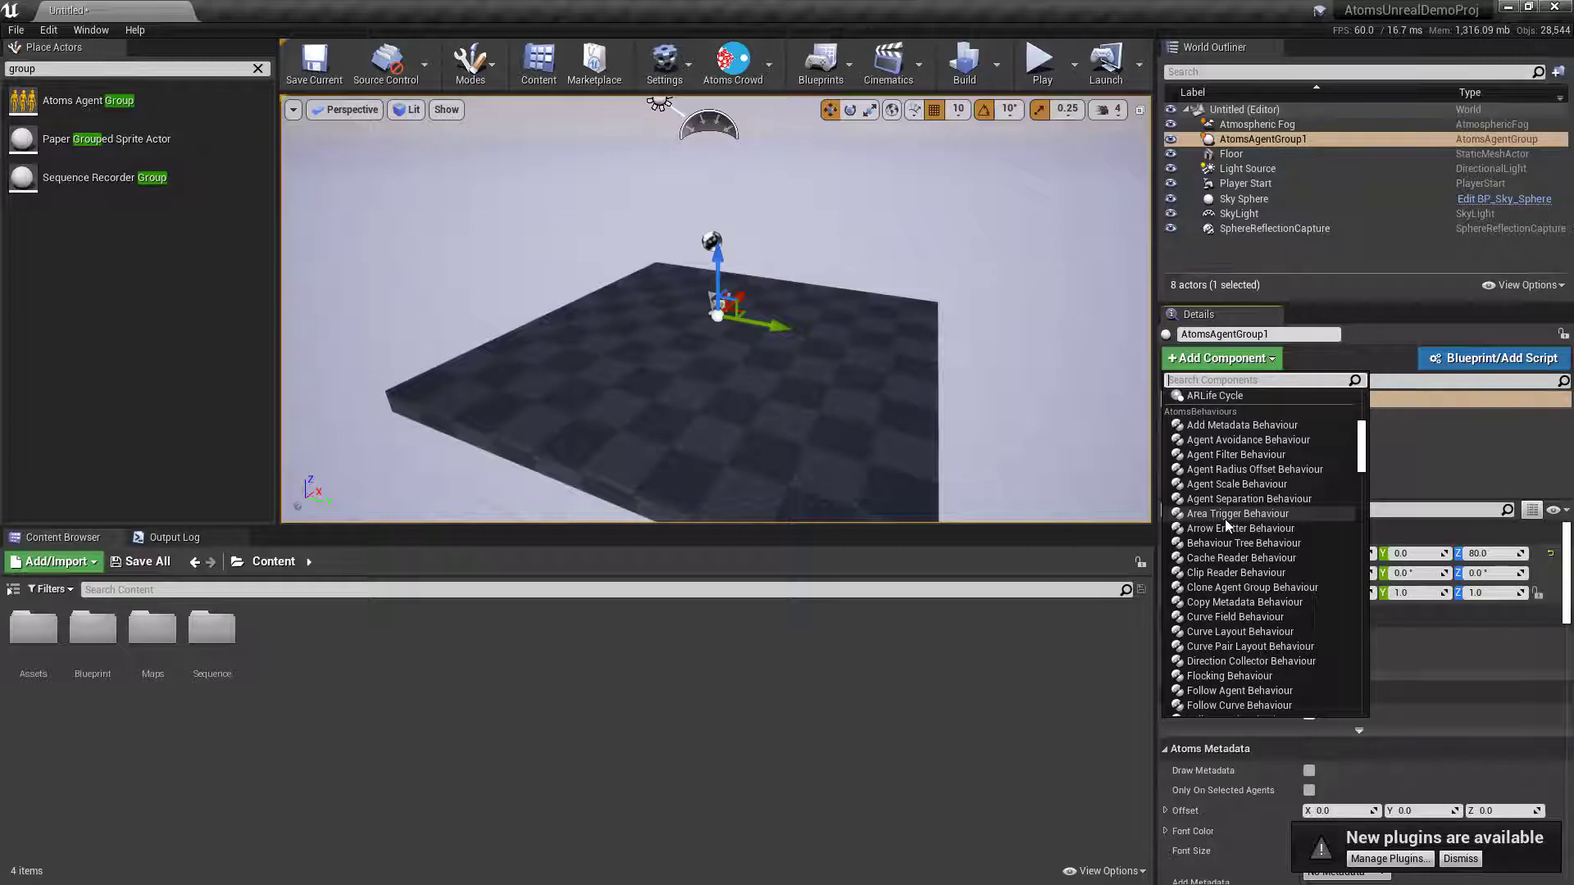
{"action": "left_click", "coordinate": [1226, 523]}
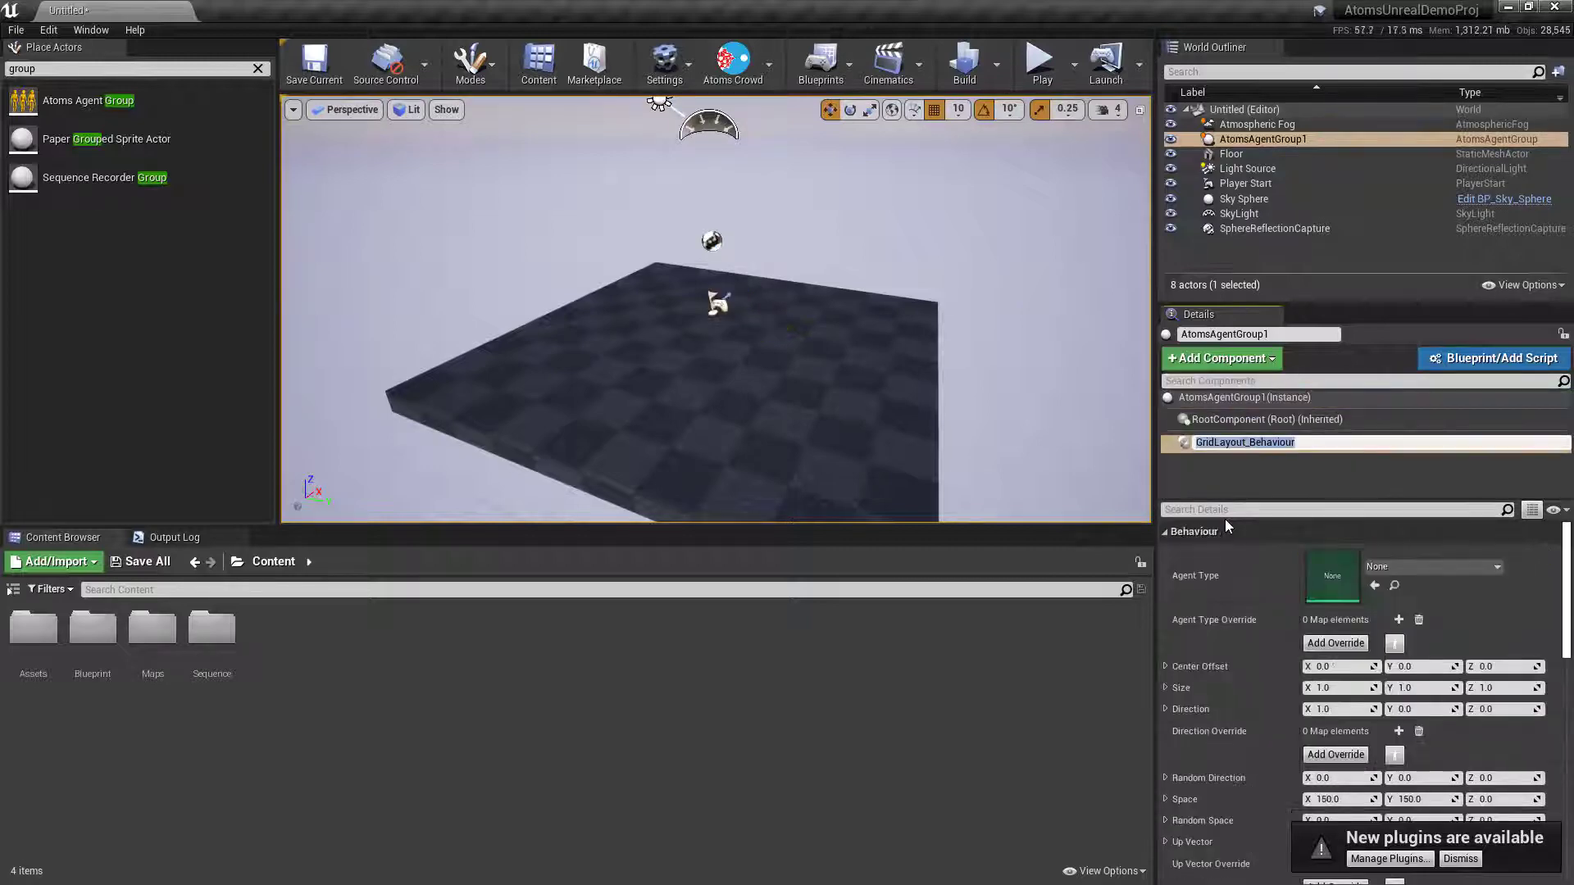
Assign AT_man as the grid layout's agent type and set its size to 4 in X and 4 in Y.
{"action": "left_click", "coordinate": [1416, 567]}
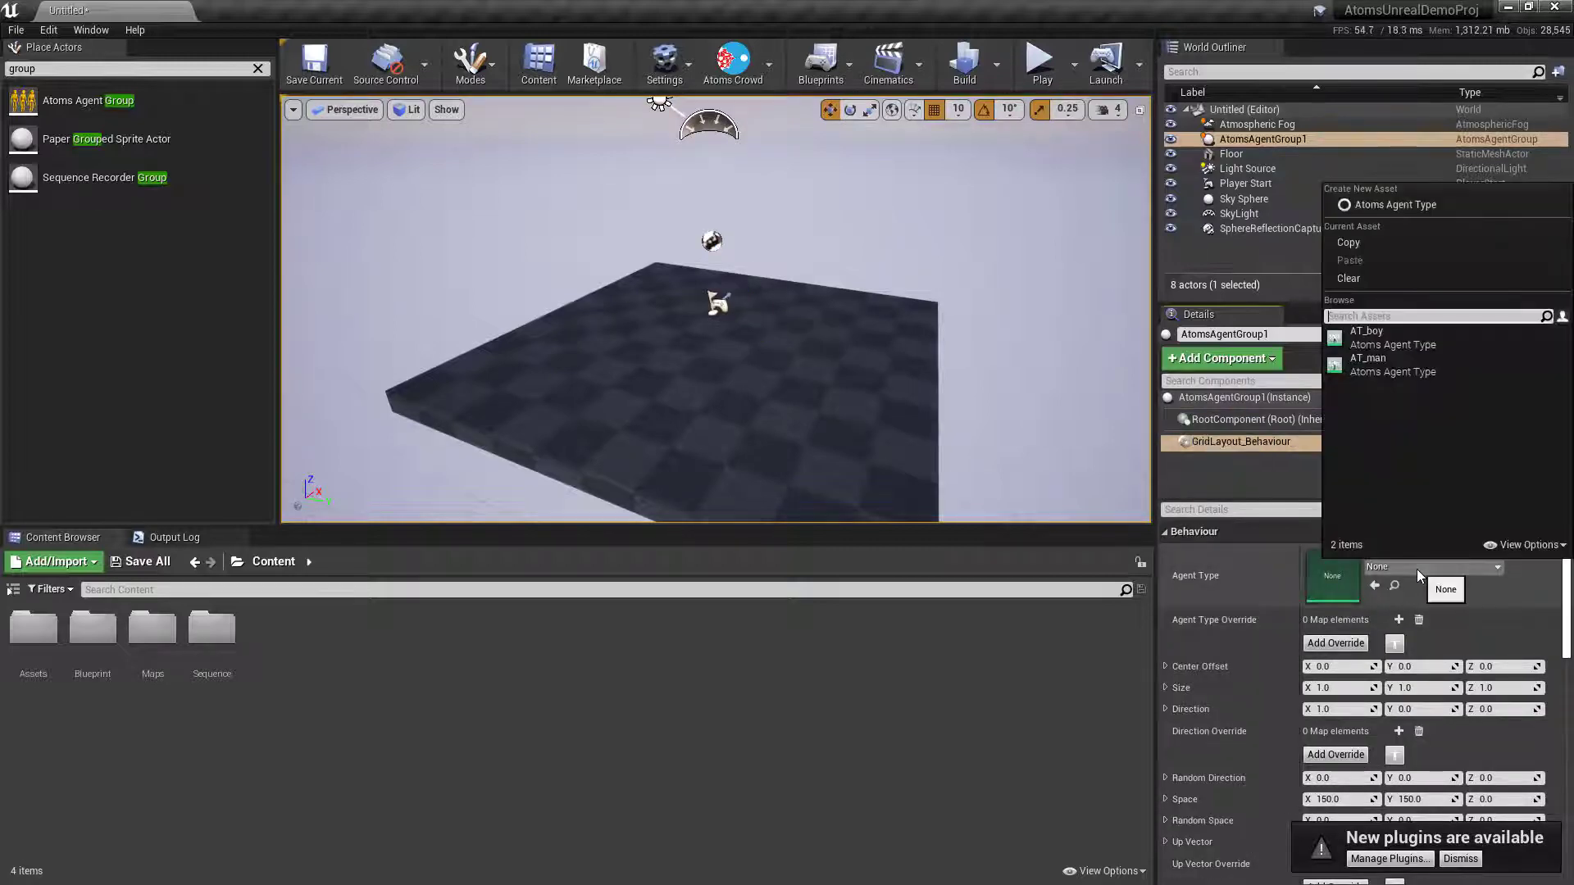
{"action": "left_click", "coordinate": [1404, 362]}
{"action": "scroll", "coordinate": [1254, 582], "scroll_direction": "down", "scroll_amount": 1}
{"action": "left_click", "coordinate": [1329, 638]}
{"action": "type", "text": "4"}
{"action": "key", "text": "Tab"}
{"action": "type", "text": "4"}
{"action": "key", "text": "Tab"}
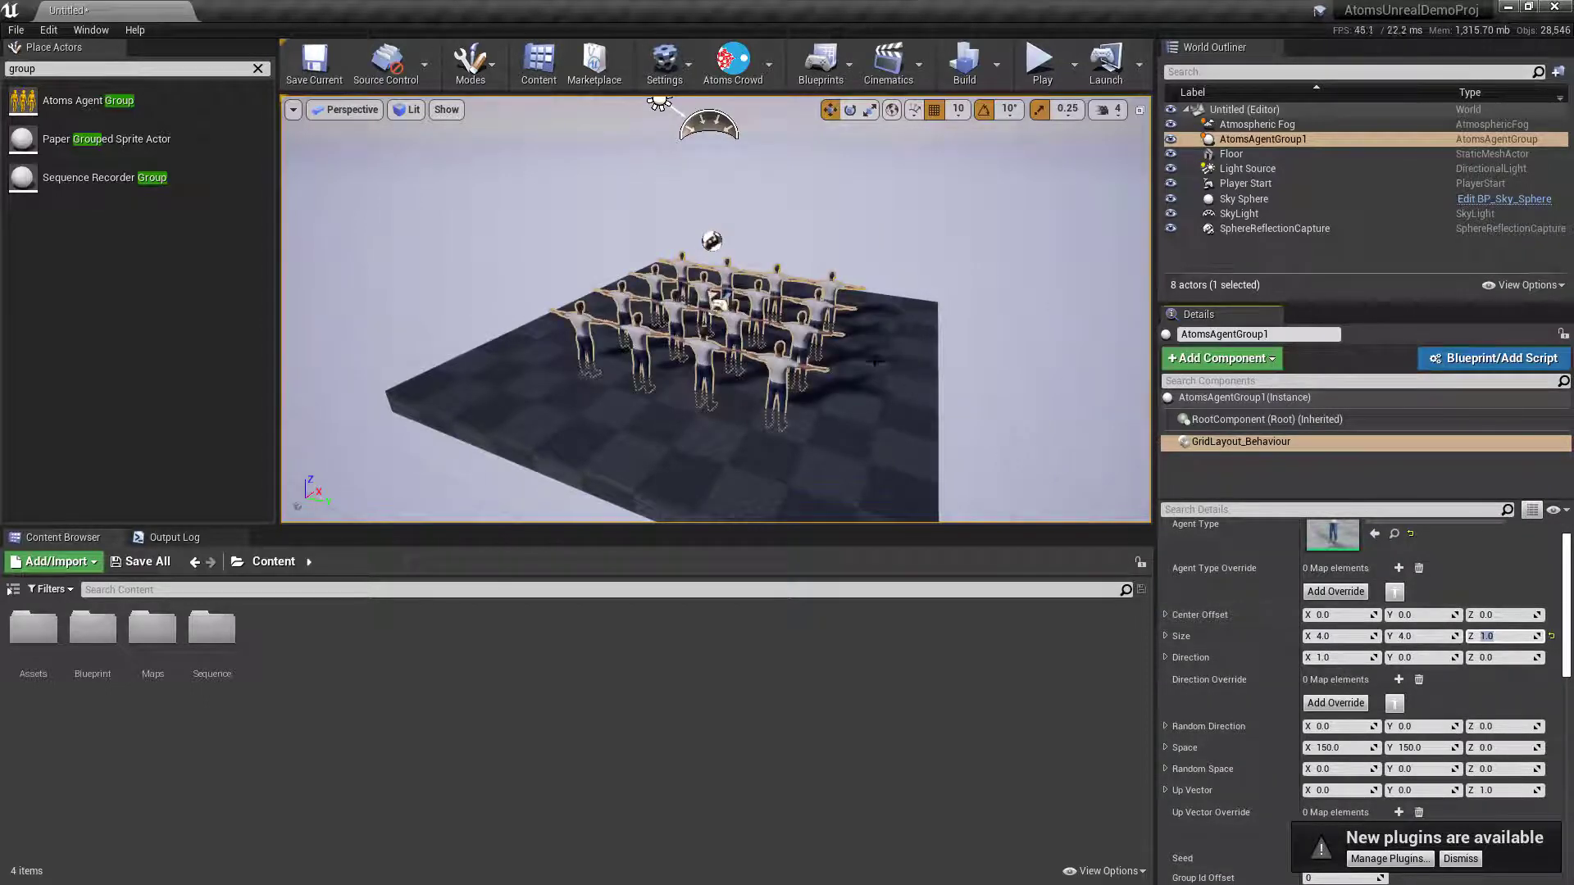
Set the grid layout's X direction to -1.
{"action": "left_click", "coordinate": [1350, 656]}
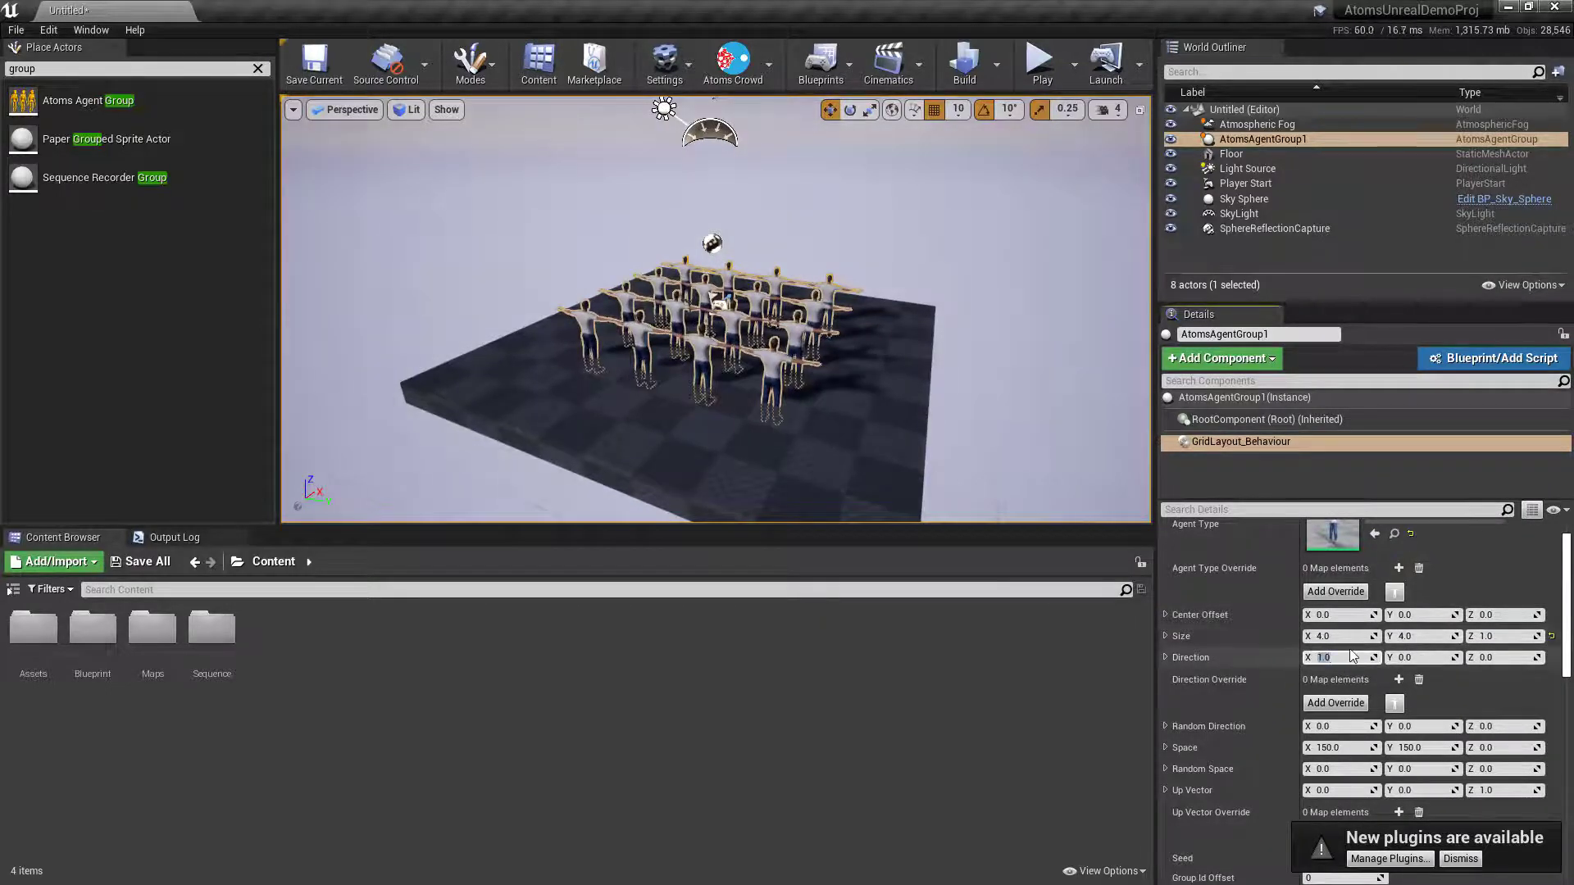
{"action": "type", "text": "-"}
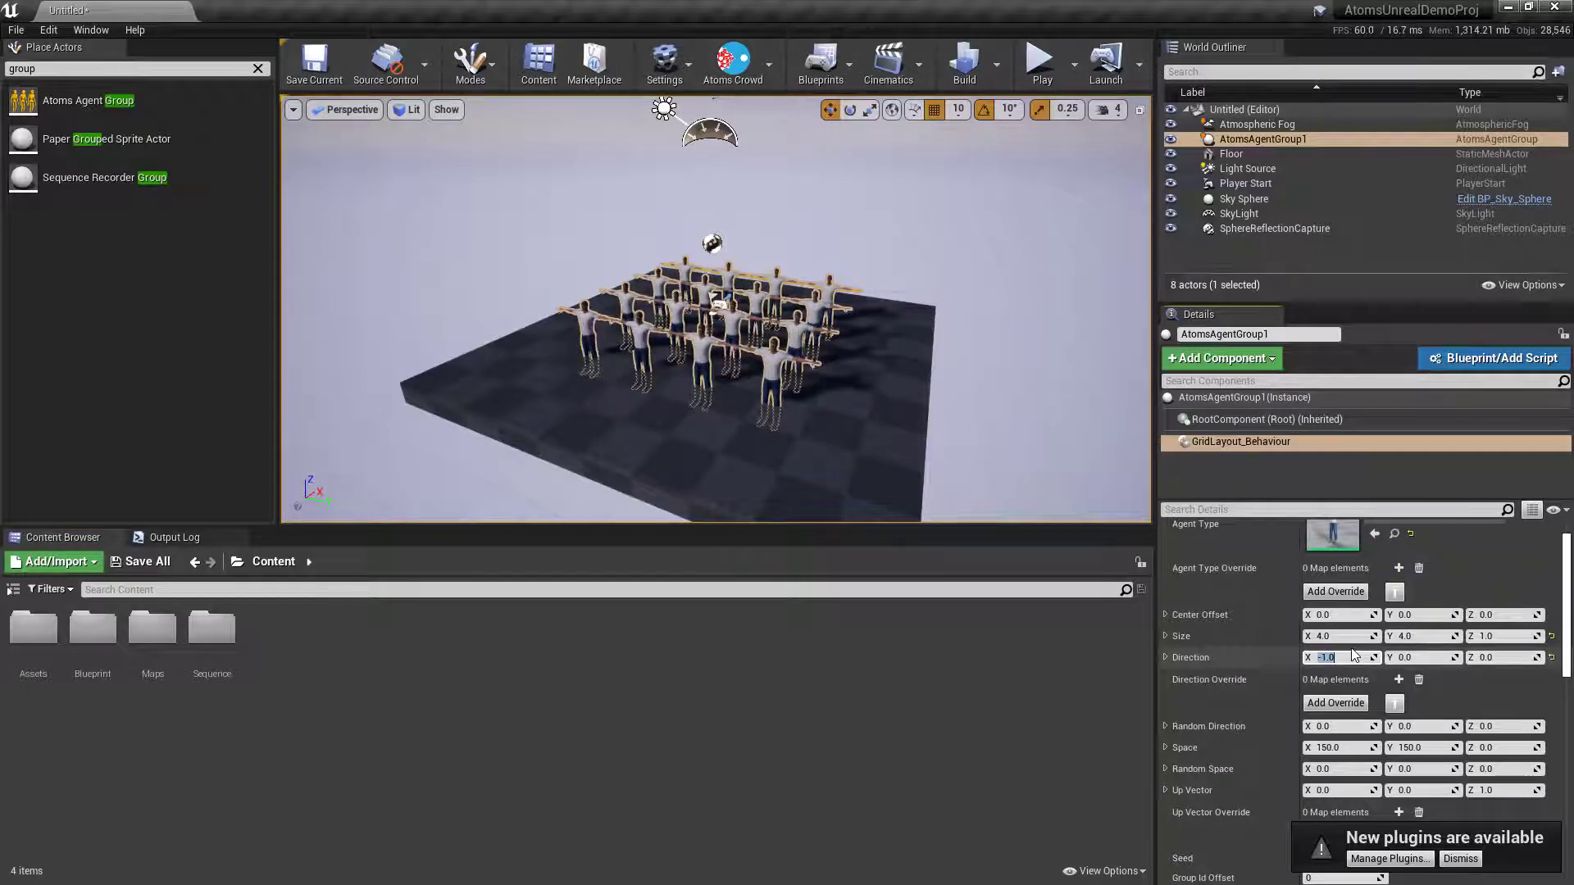
{"action": "key", "text": "Return"}
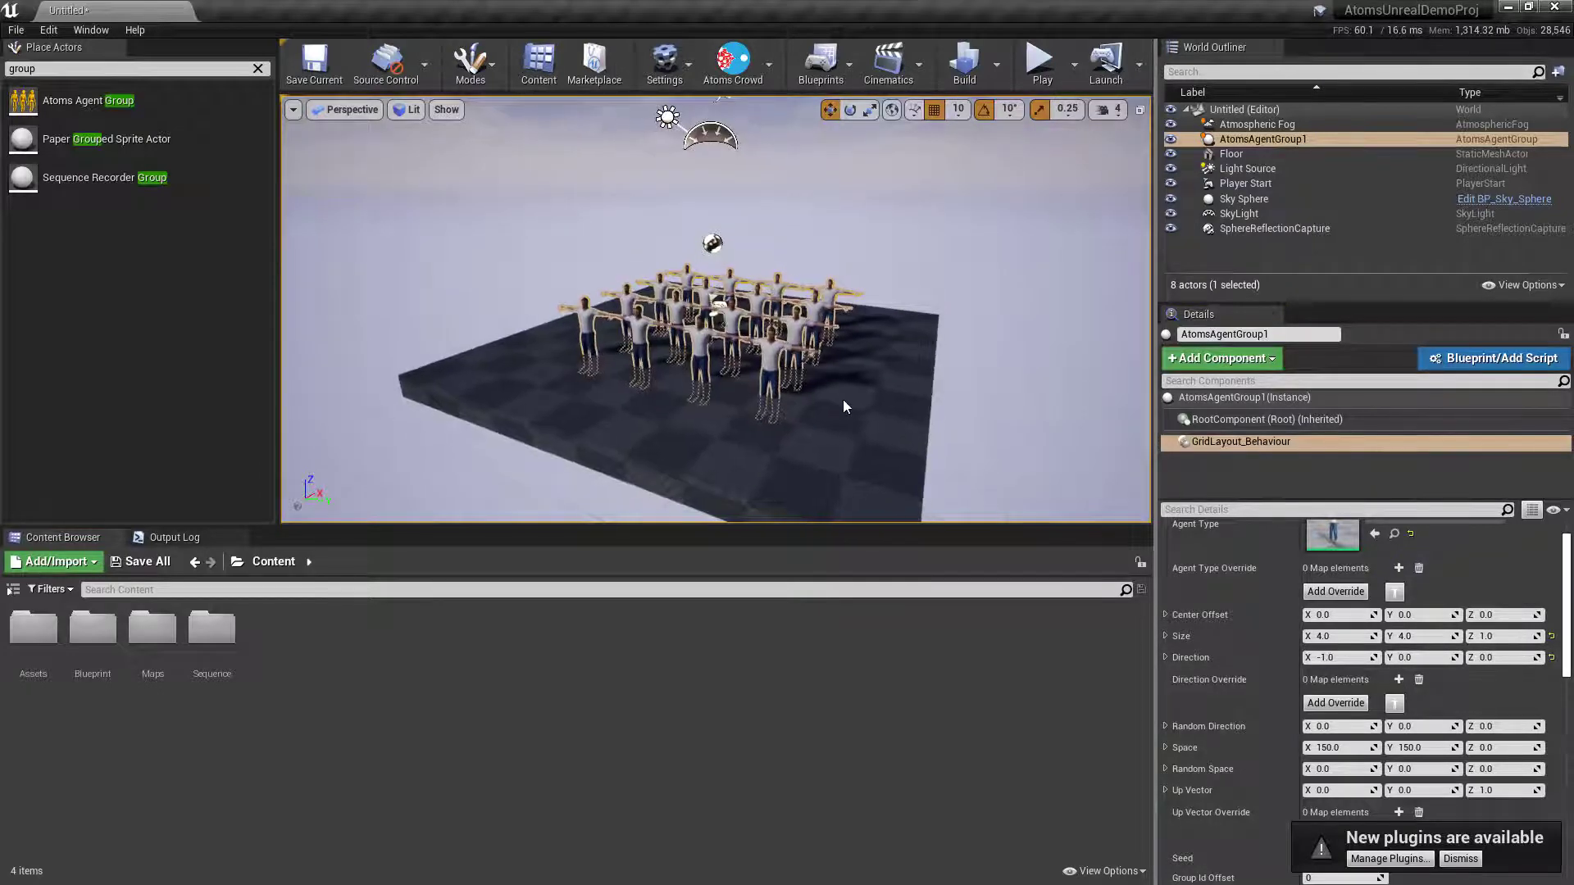
Play the level in the editor, move around the agent grid to inspect it, and stop playing.
{"action": "key", "text": "alt+p"}
{"action": "left_click", "coordinate": [808, 350]}
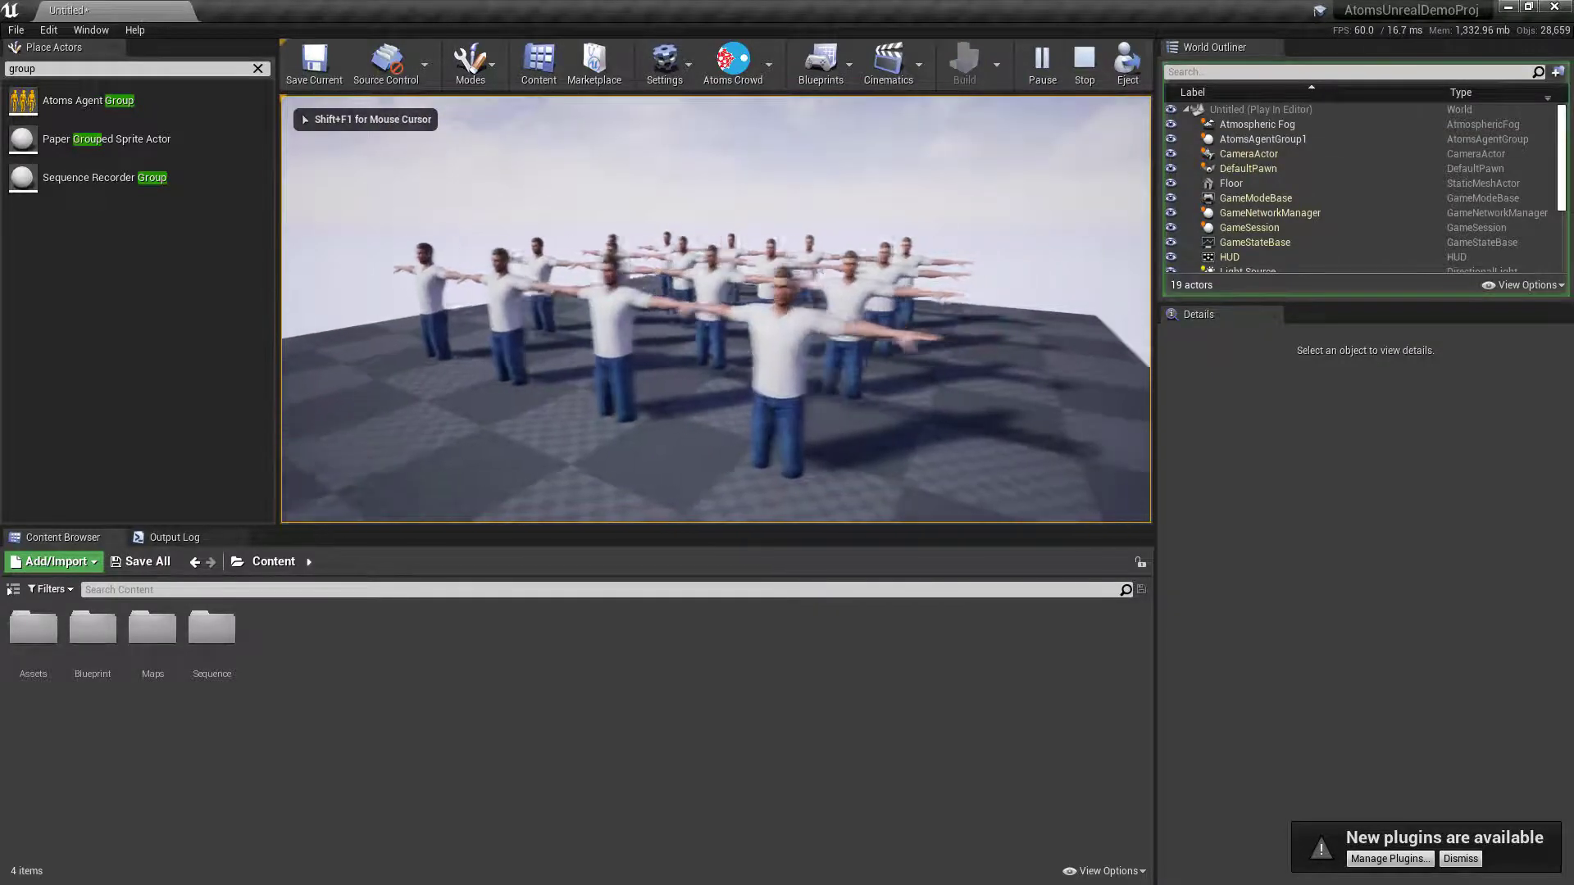
{"action": "key", "text": "w"}
{"action": "key", "text": "s"}
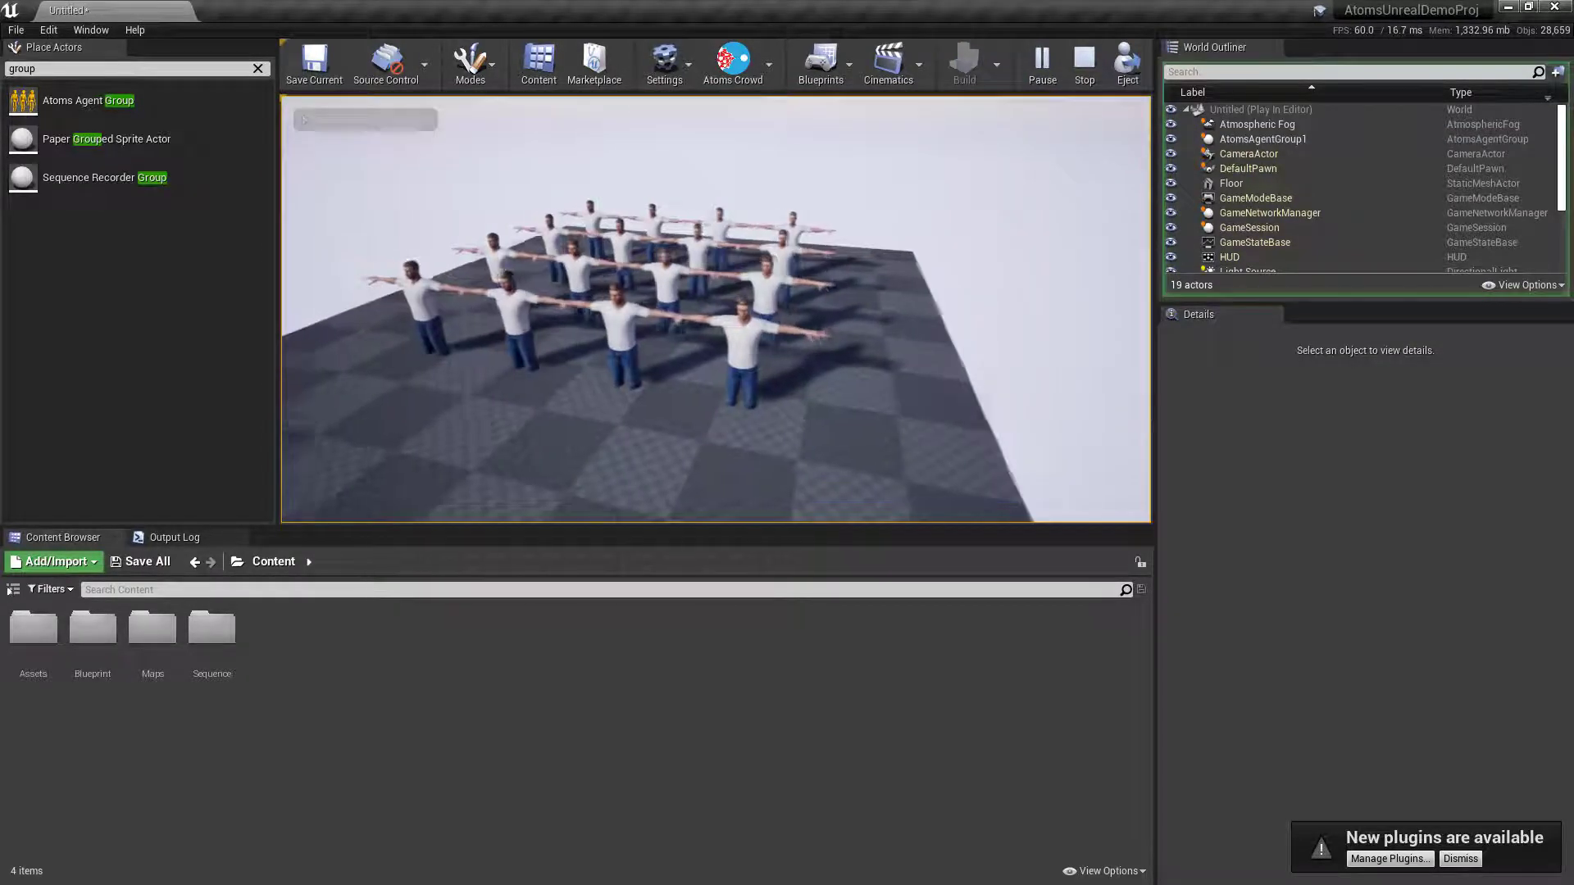
{"action": "key", "text": "Escape"}
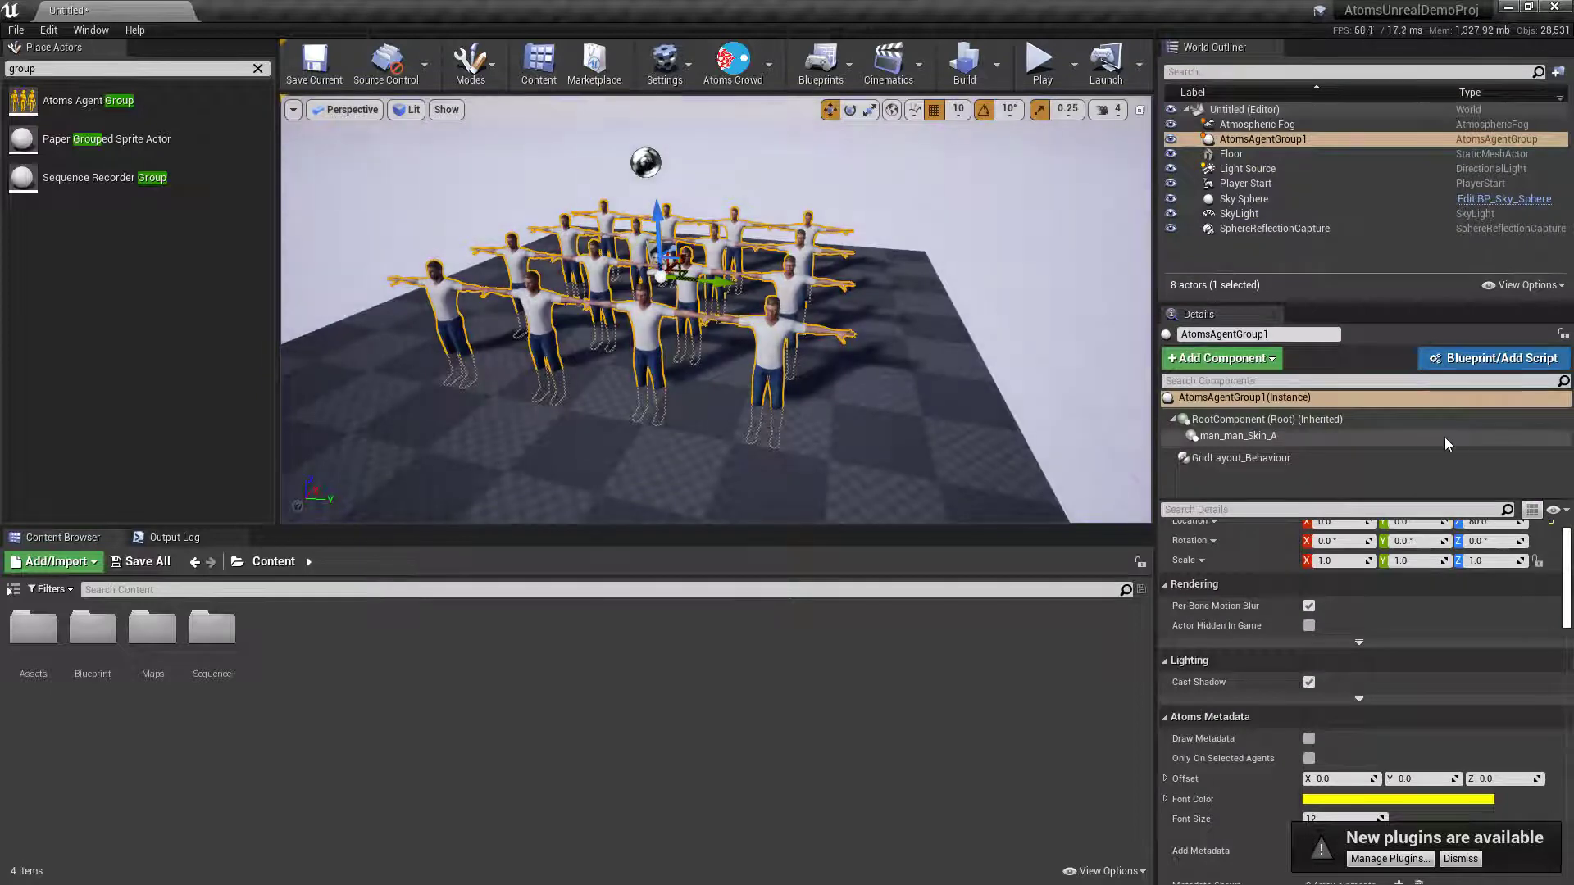
Add a State Machine Behaviour component to the agent group.
{"action": "left_click", "coordinate": [1238, 360]}
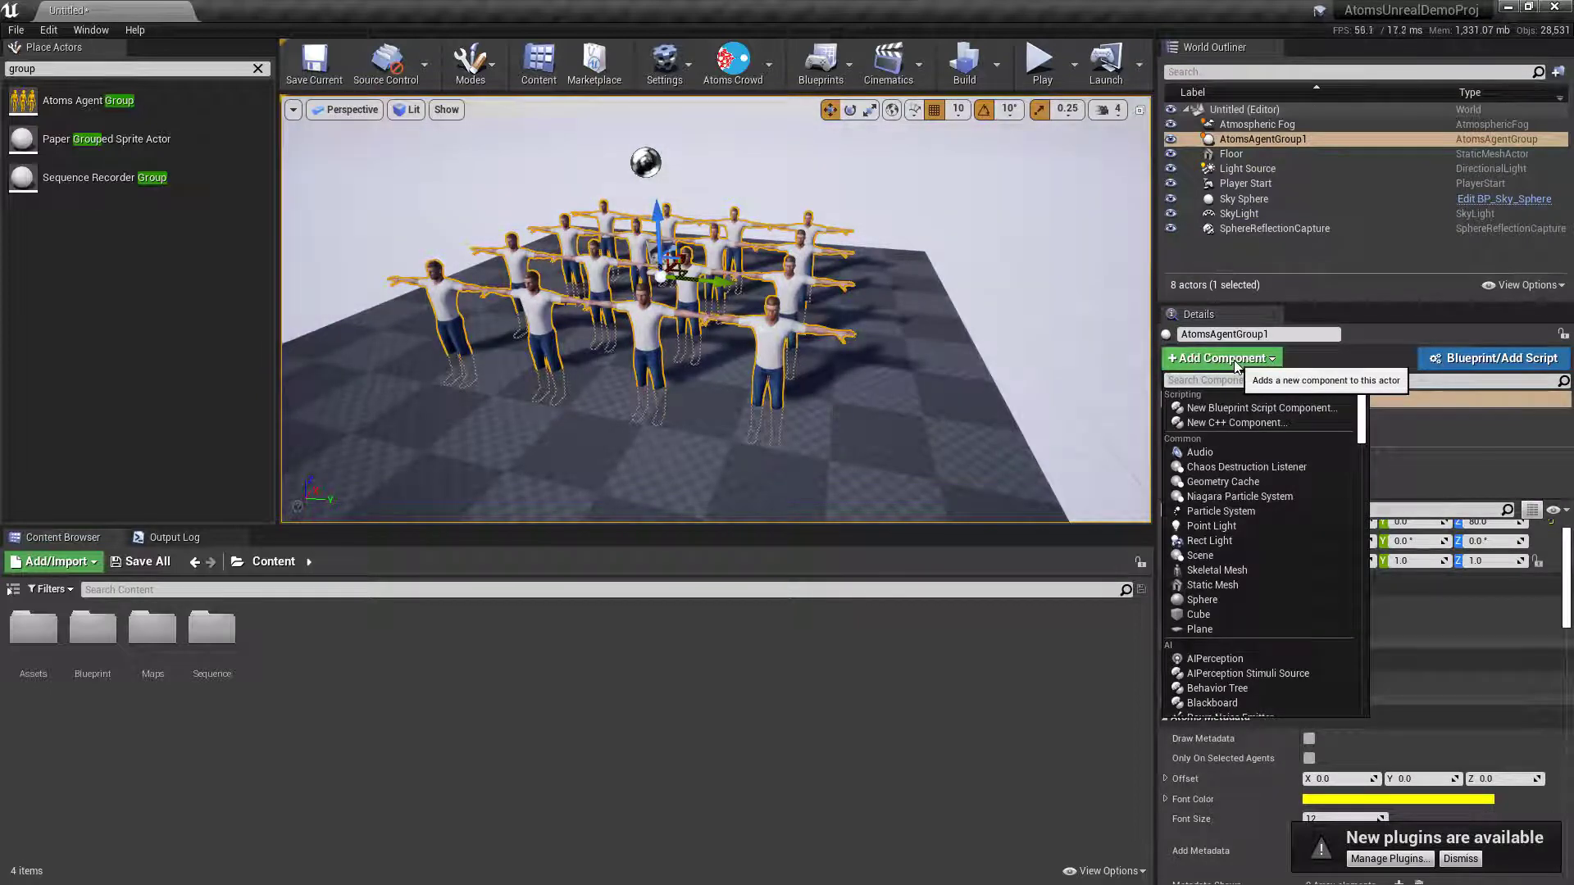
{"action": "type", "text": "state"}
{"action": "key", "text": "Return"}
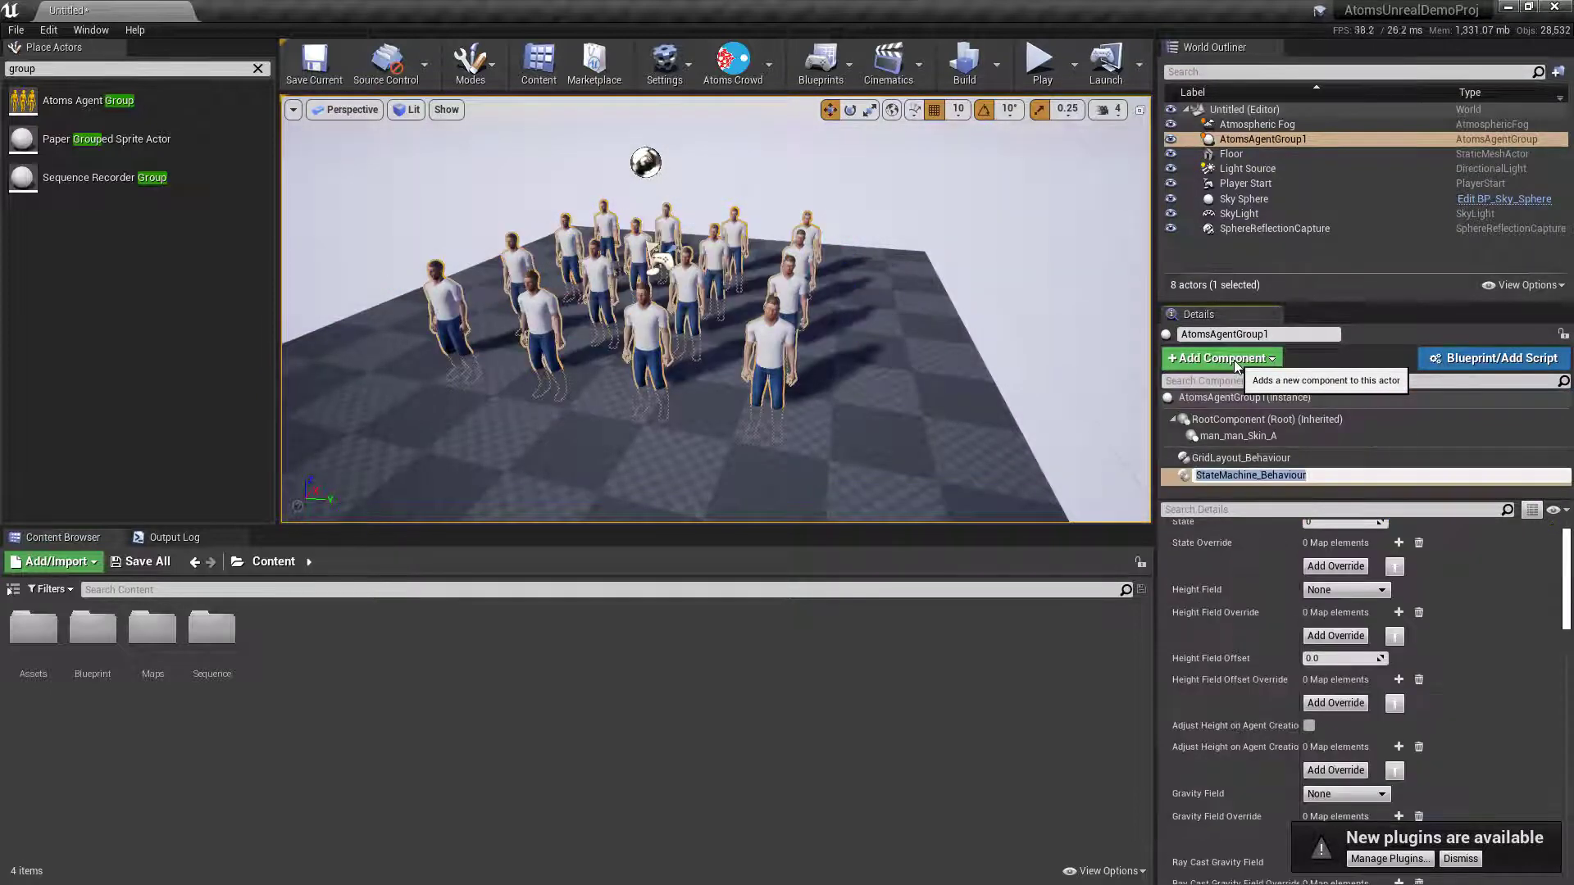
Run the simulation to check how the agents animate with the state machine, and stop it.
{"action": "scroll", "coordinate": [1228, 554], "scroll_direction": "up", "scroll_amount": 1}
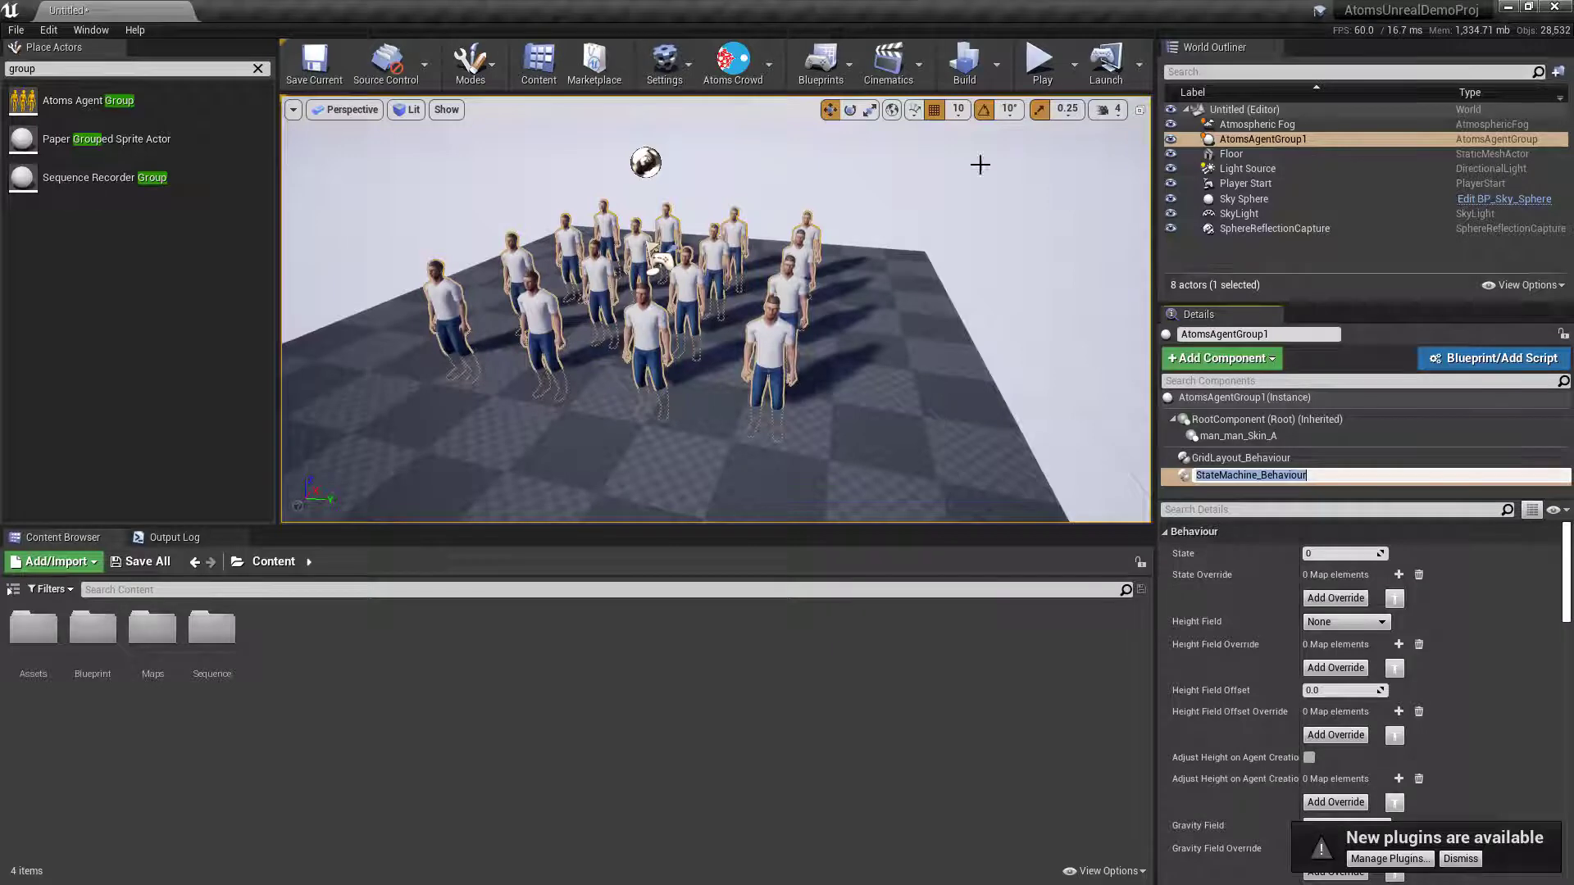
{"action": "left_click", "coordinate": [1040, 62]}
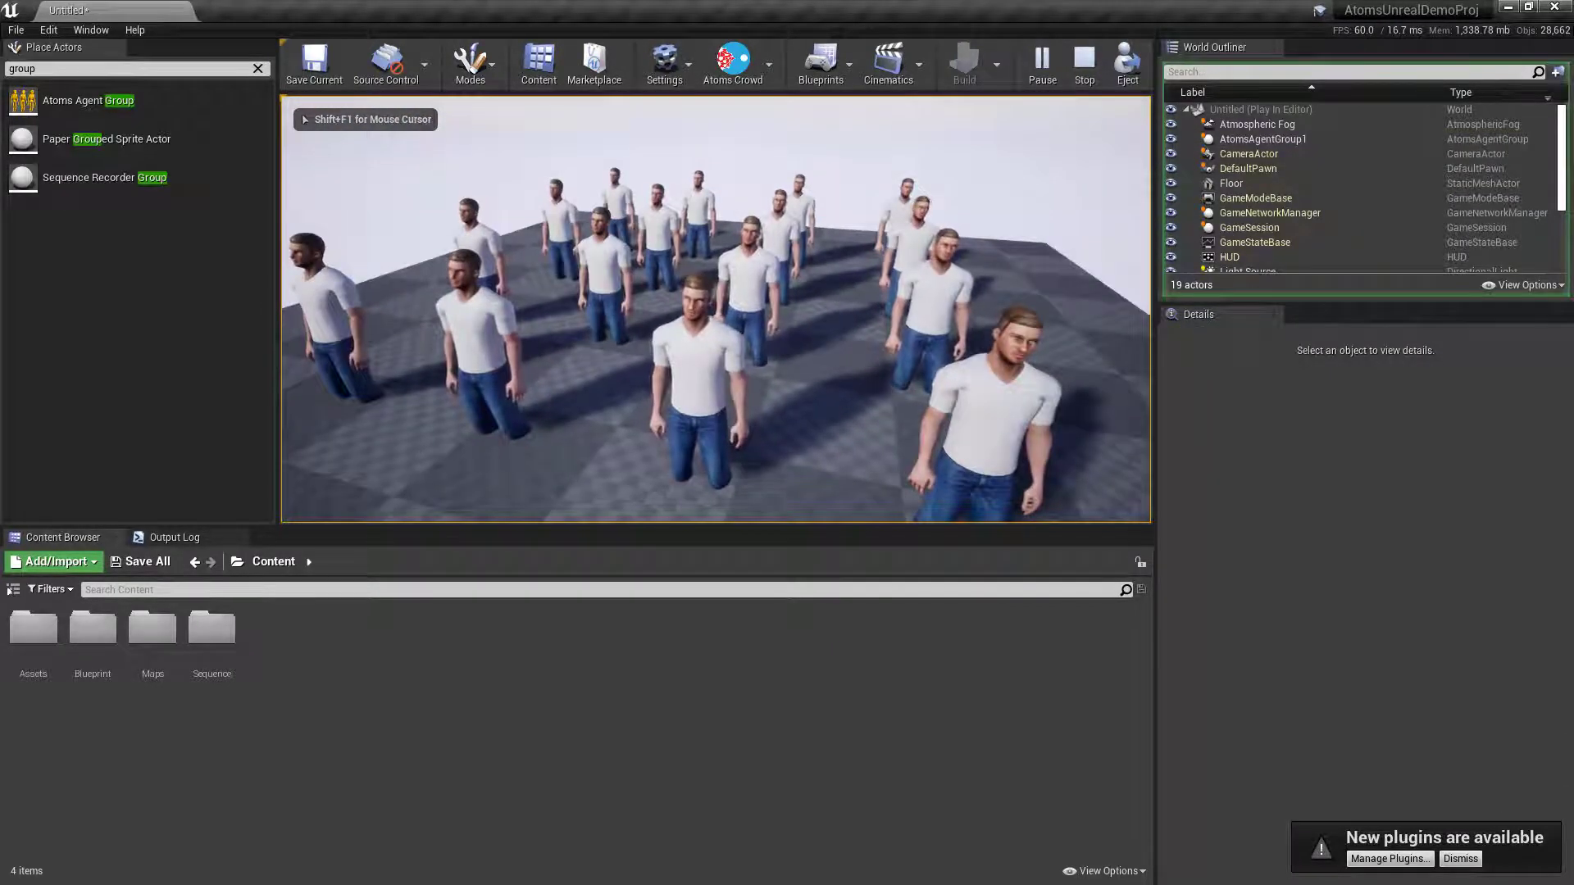
{"action": "key", "text": "Escape"}
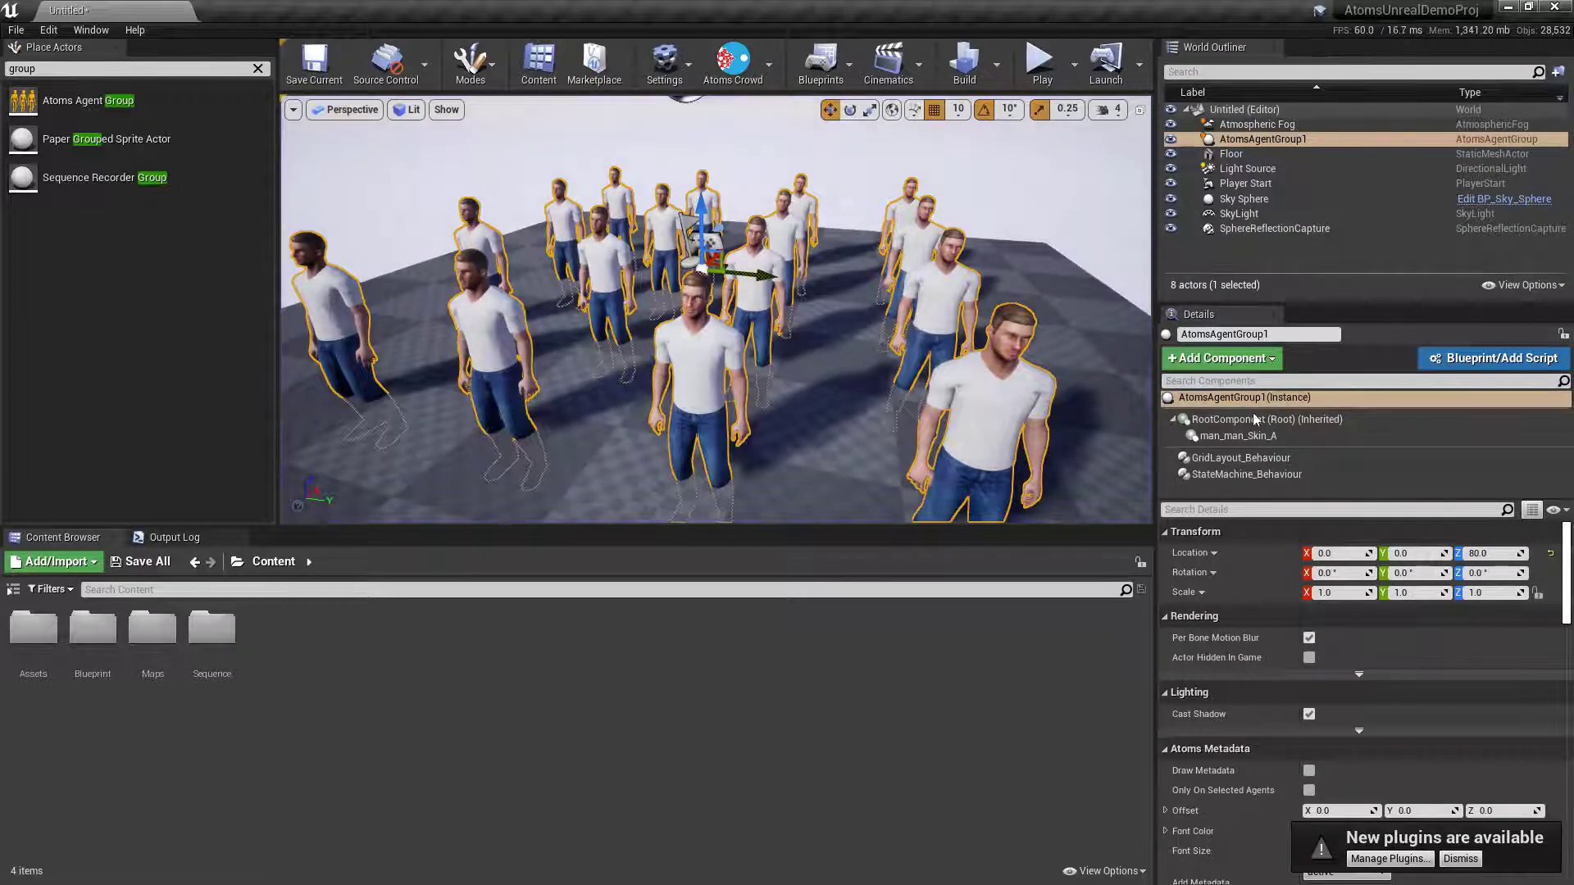
Review the settings of the agent group's state machine and grid layout components.
{"action": "left_click", "coordinate": [1239, 475]}
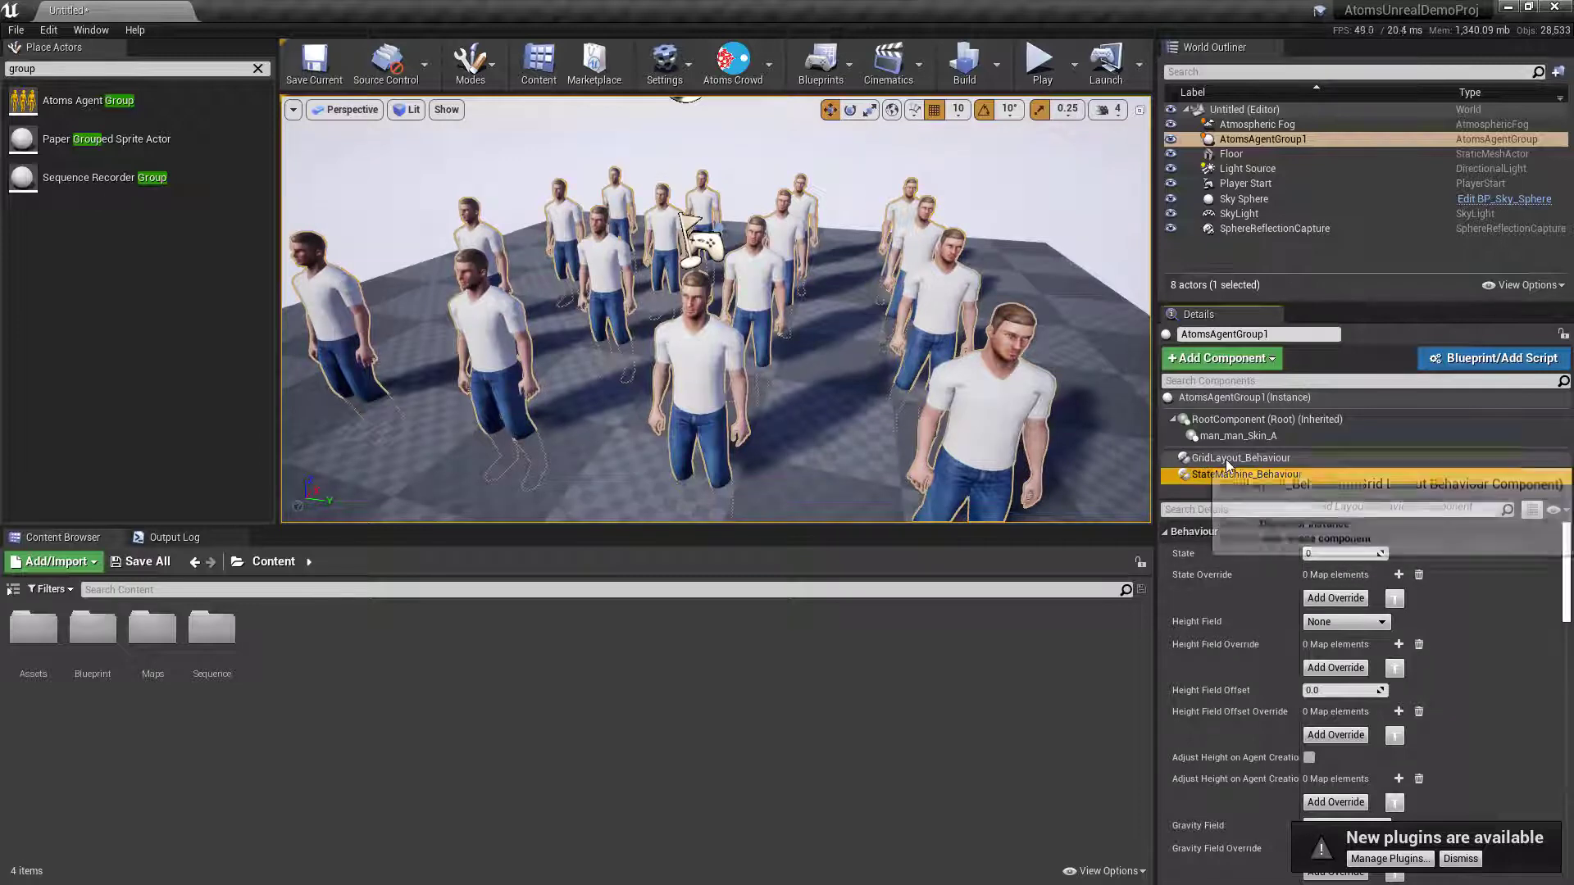
{"action": "left_click", "coordinate": [1227, 461]}
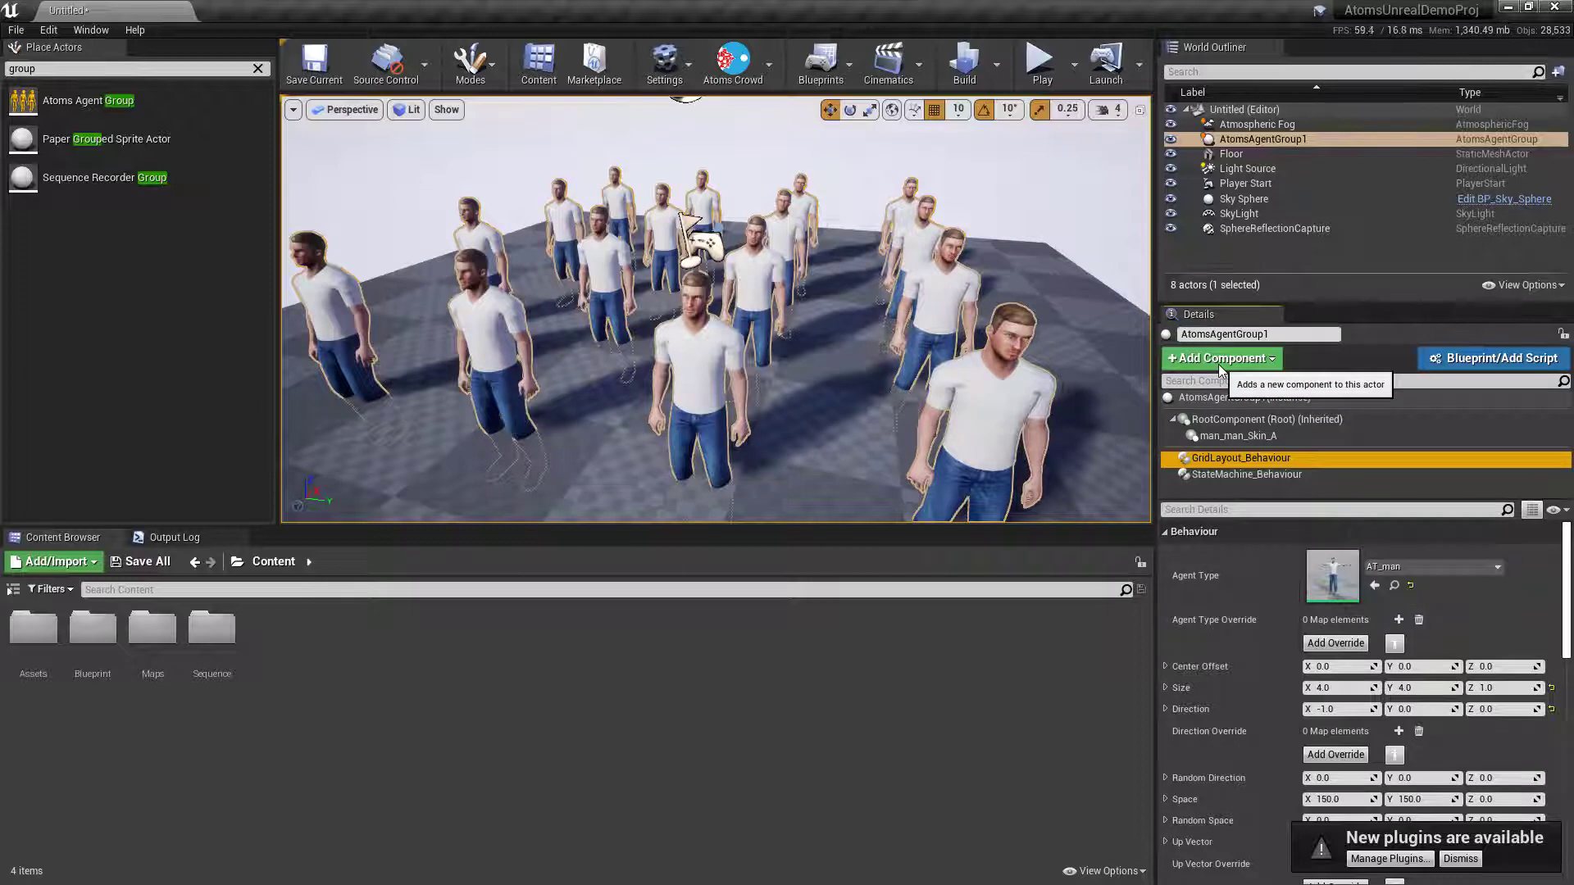
Place a Plane actor above the floor at about X -110, Y 0, Z 60 and enlarge it beyond the floor's edges.
{"action": "left_click", "coordinate": [1048, 327]}
{"action": "key", "text": "f"}
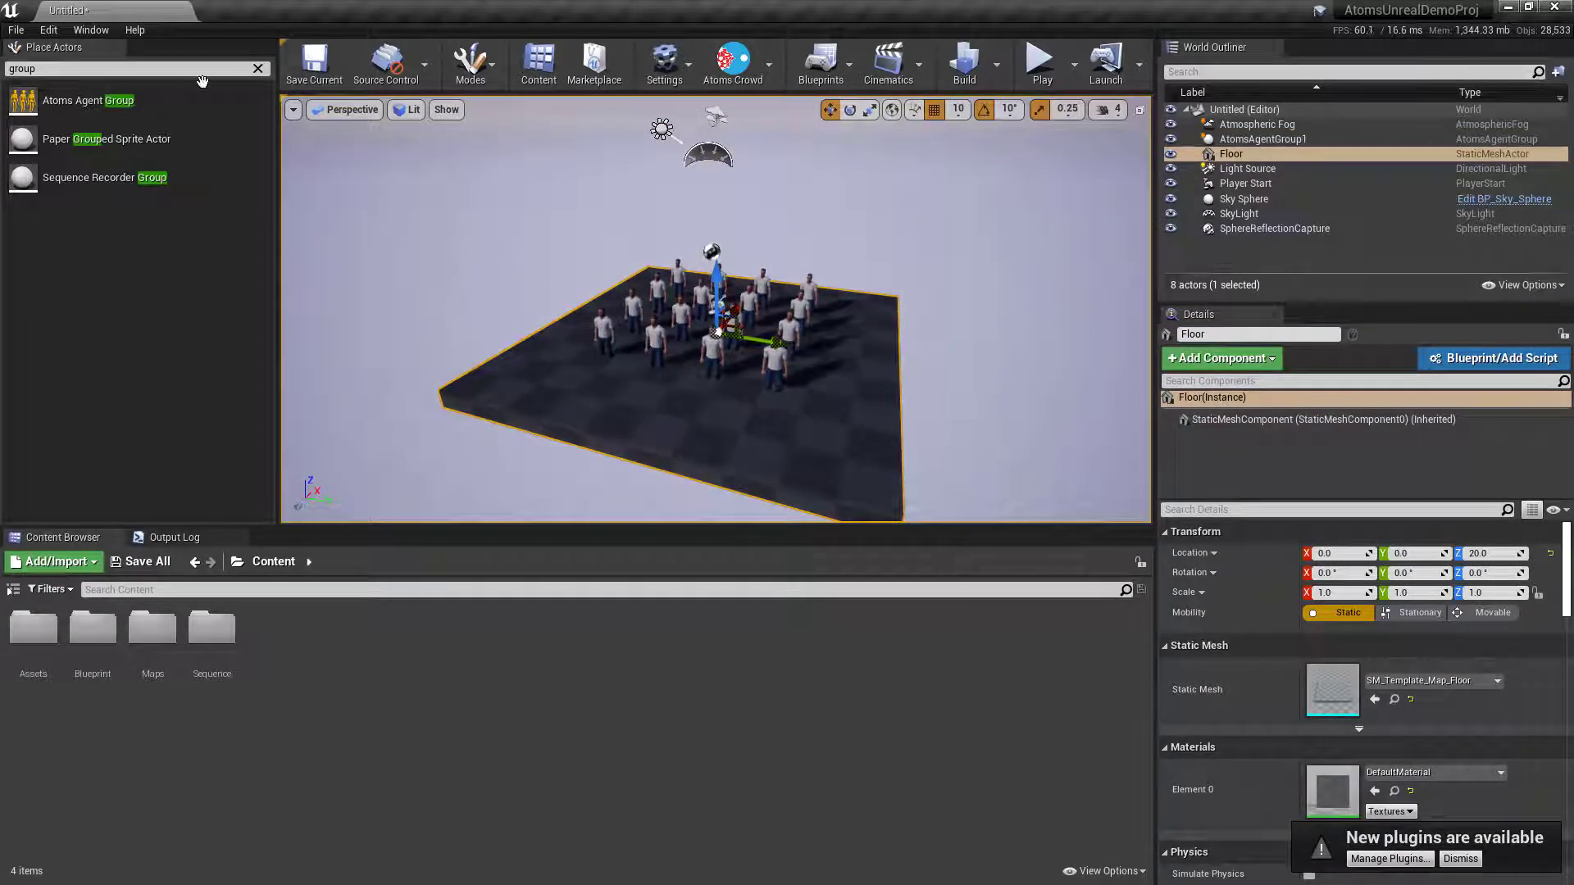
{"action": "left_click", "coordinate": [257, 69]}
{"action": "type", "text": "plam"}
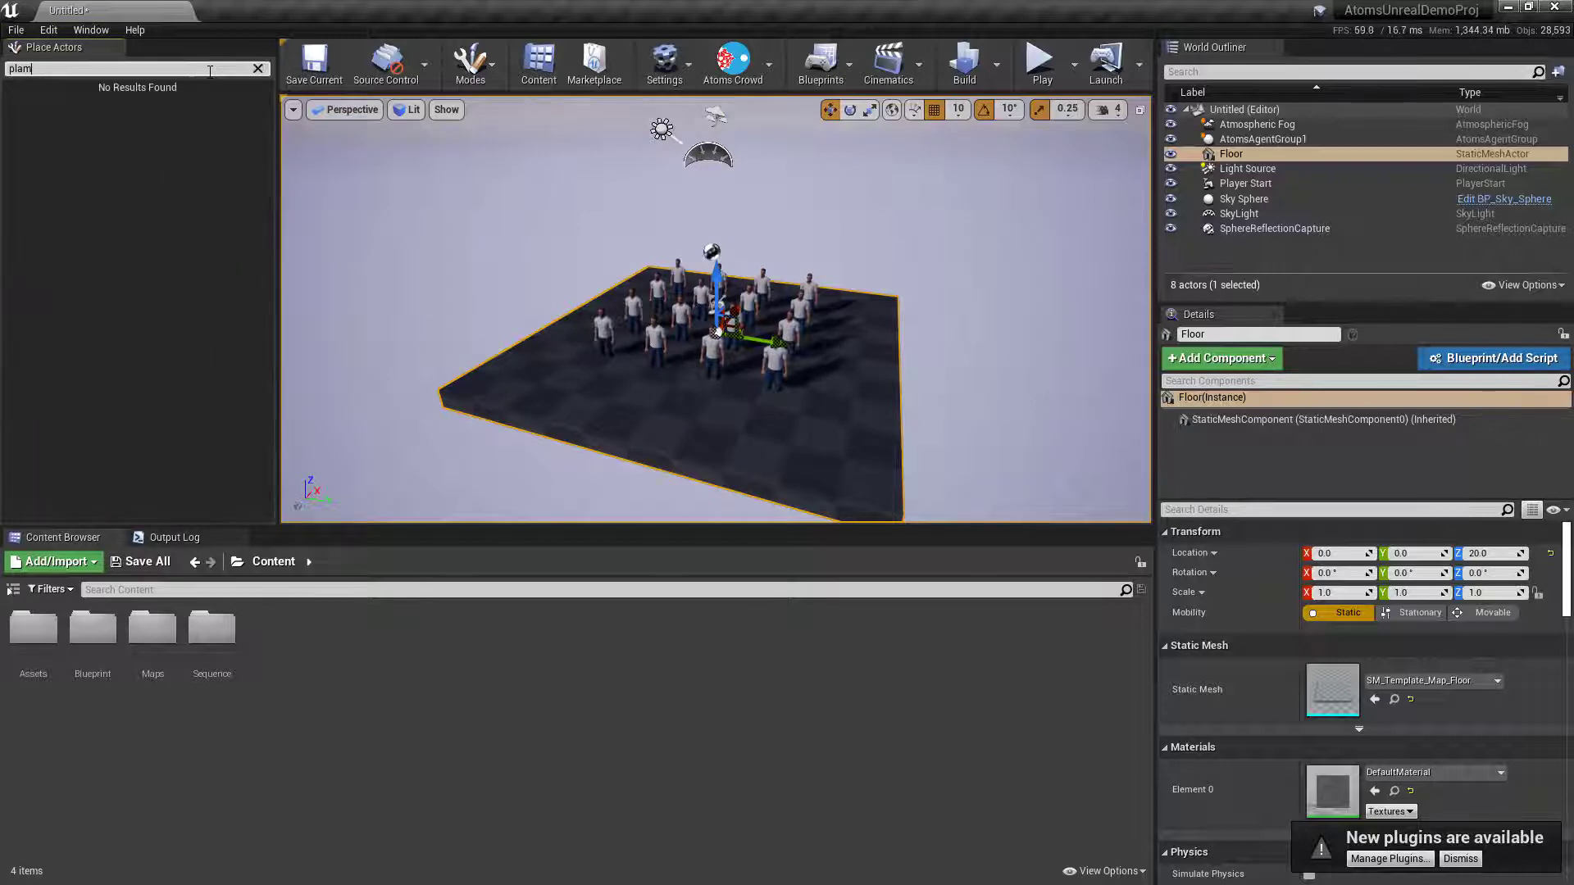
{"action": "key", "text": "BackSpace"}
{"action": "left_click_drag", "start_coordinate": [56, 138], "coordinate": [1146, 566]}
{"action": "left_click_drag", "start_coordinate": [718, 328], "coordinate": [707, 264]}
{"action": "key", "text": "w"}
{"action": "key", "text": "r"}
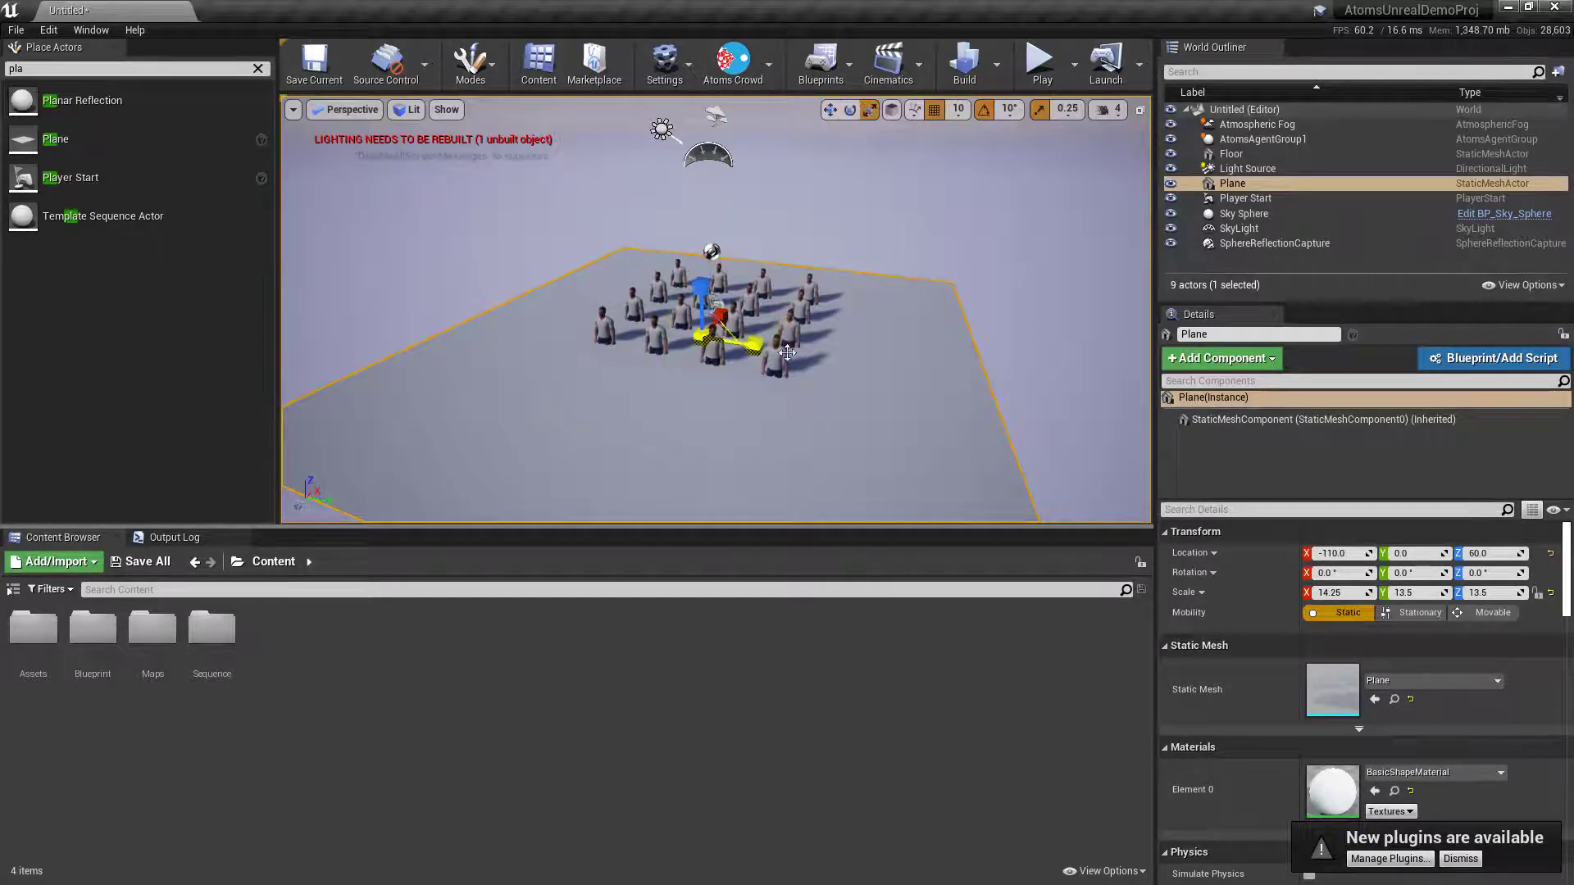
Set the plane's X and Y scale to 20.
{"action": "left_click", "coordinate": [1351, 591]}
{"action": "type", "text": "20"}
{"action": "key", "text": "Tab"}
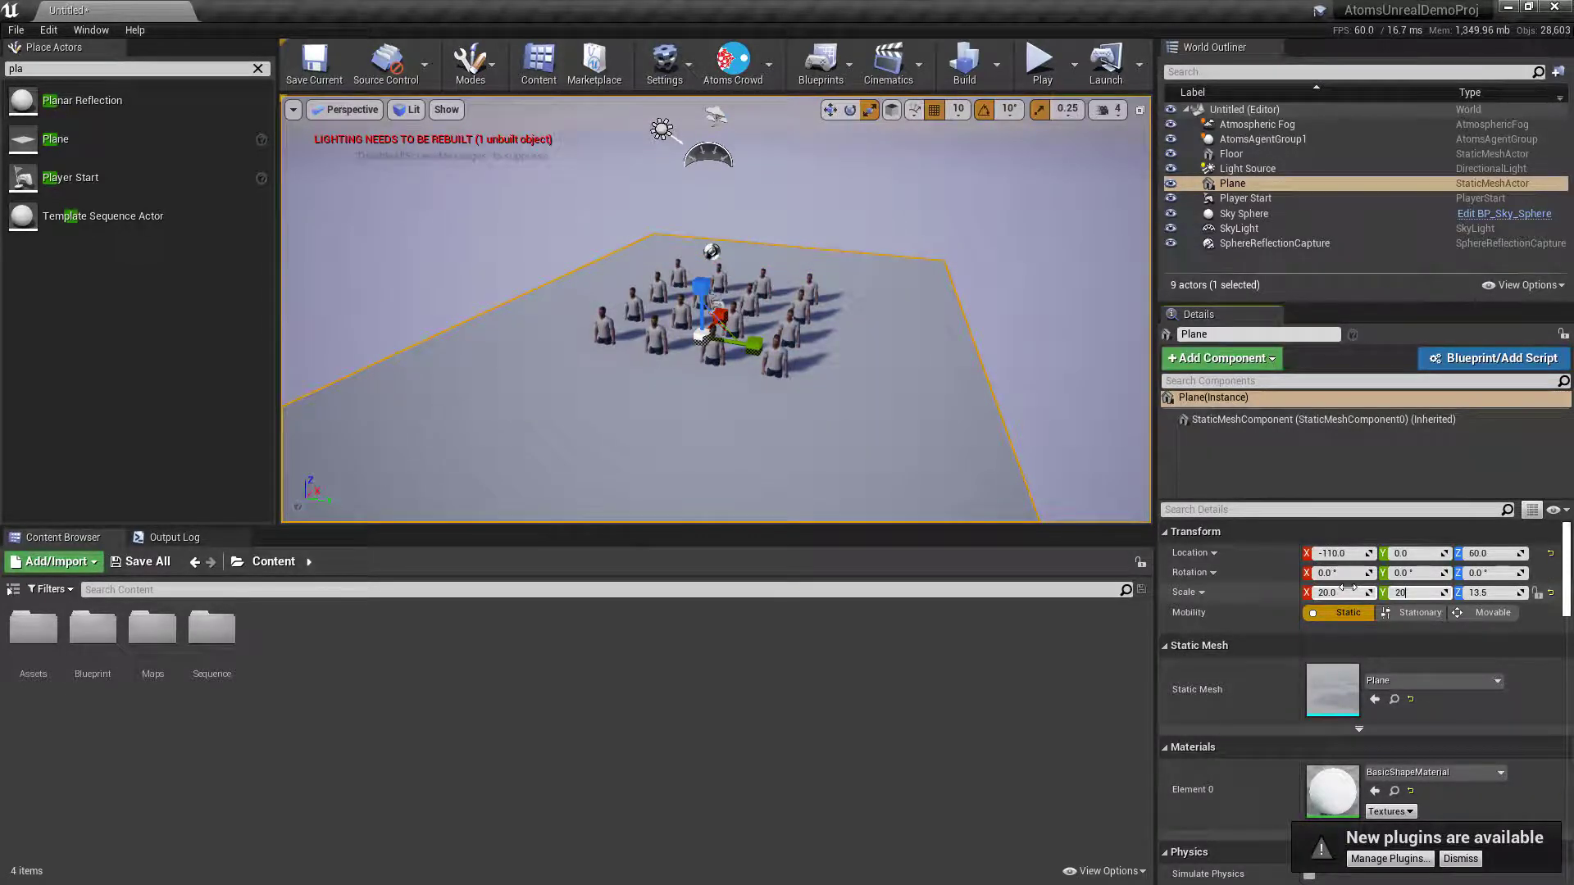
{"action": "type", "text": "20"}
{"action": "key", "text": "Return"}
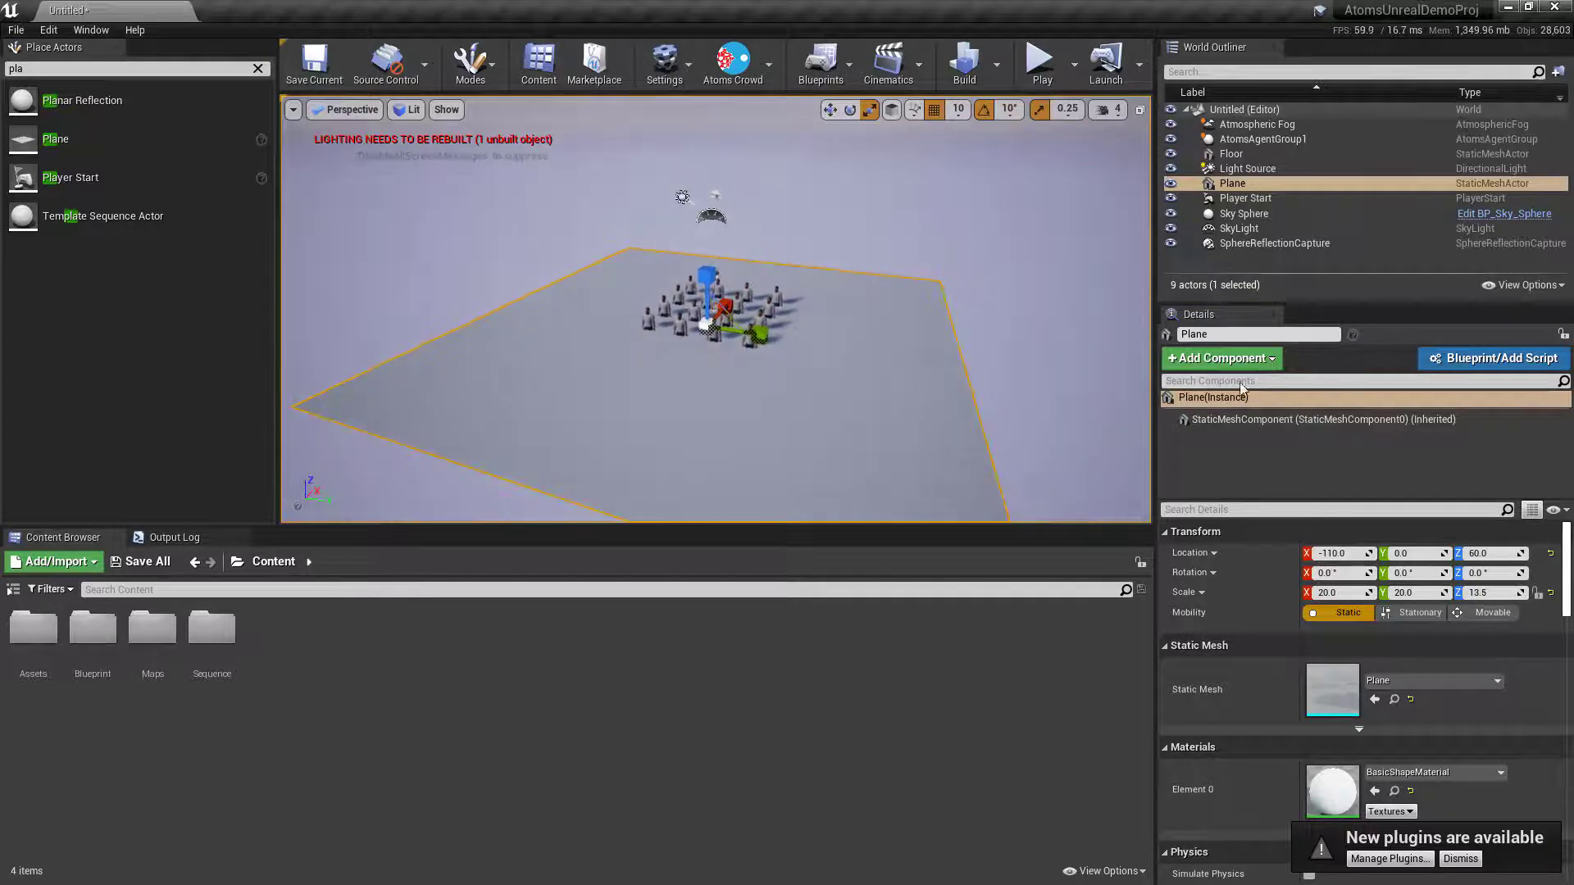
Raise the agent group to a Z location of 200.
{"action": "left_click", "coordinate": [1261, 140]}
{"action": "key", "text": "w"}
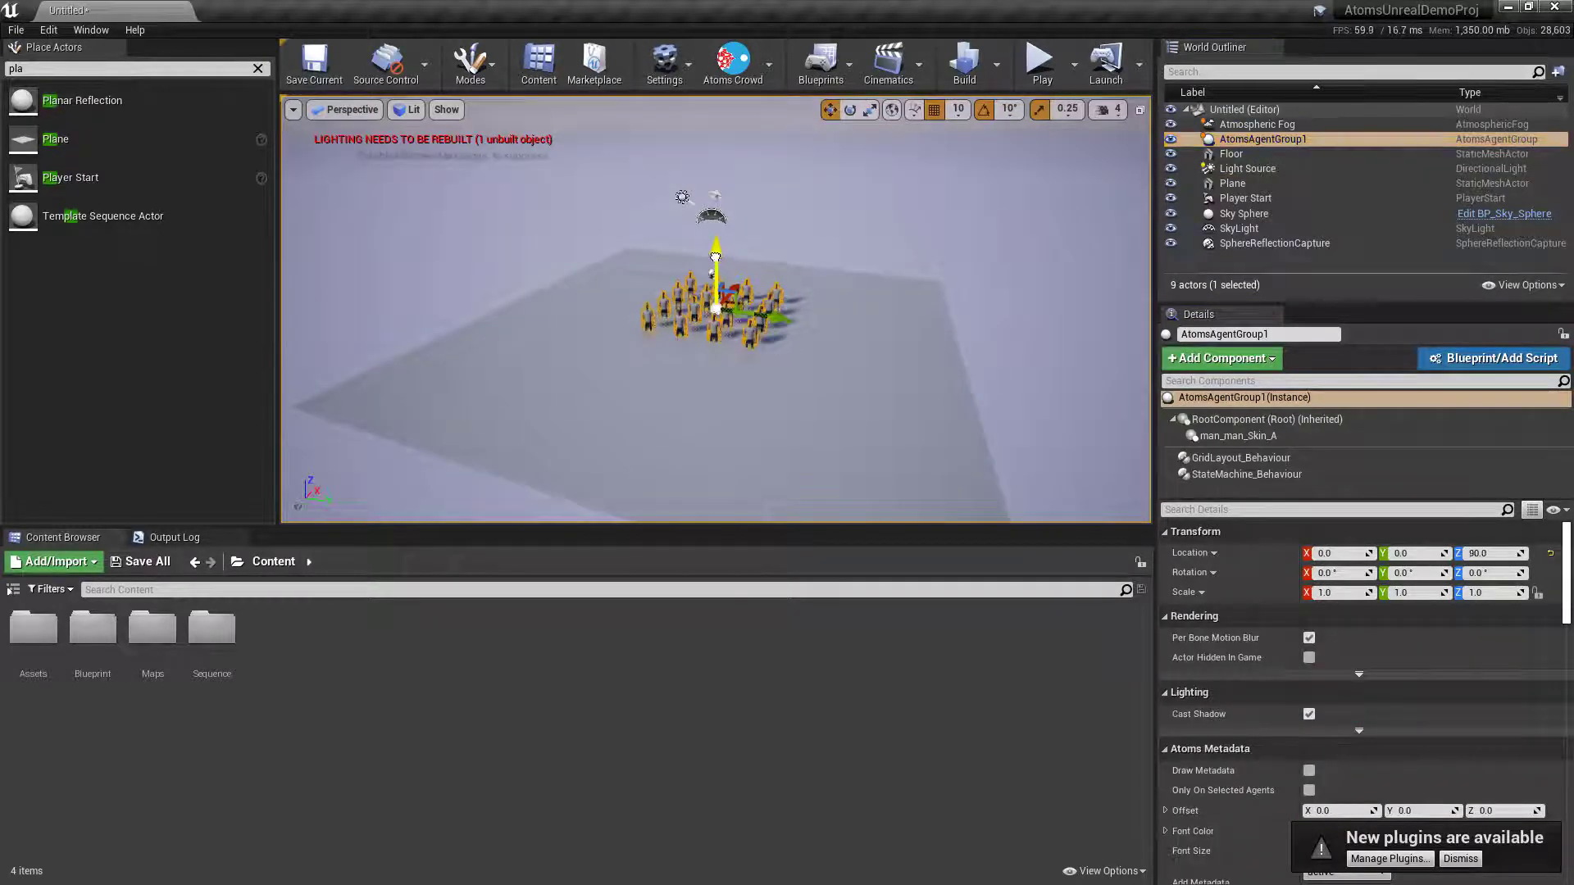
Replace the agent group's grid layout component with a Mesh Scatter Layout Behaviour.
{"action": "left_click", "coordinate": [1240, 459]}
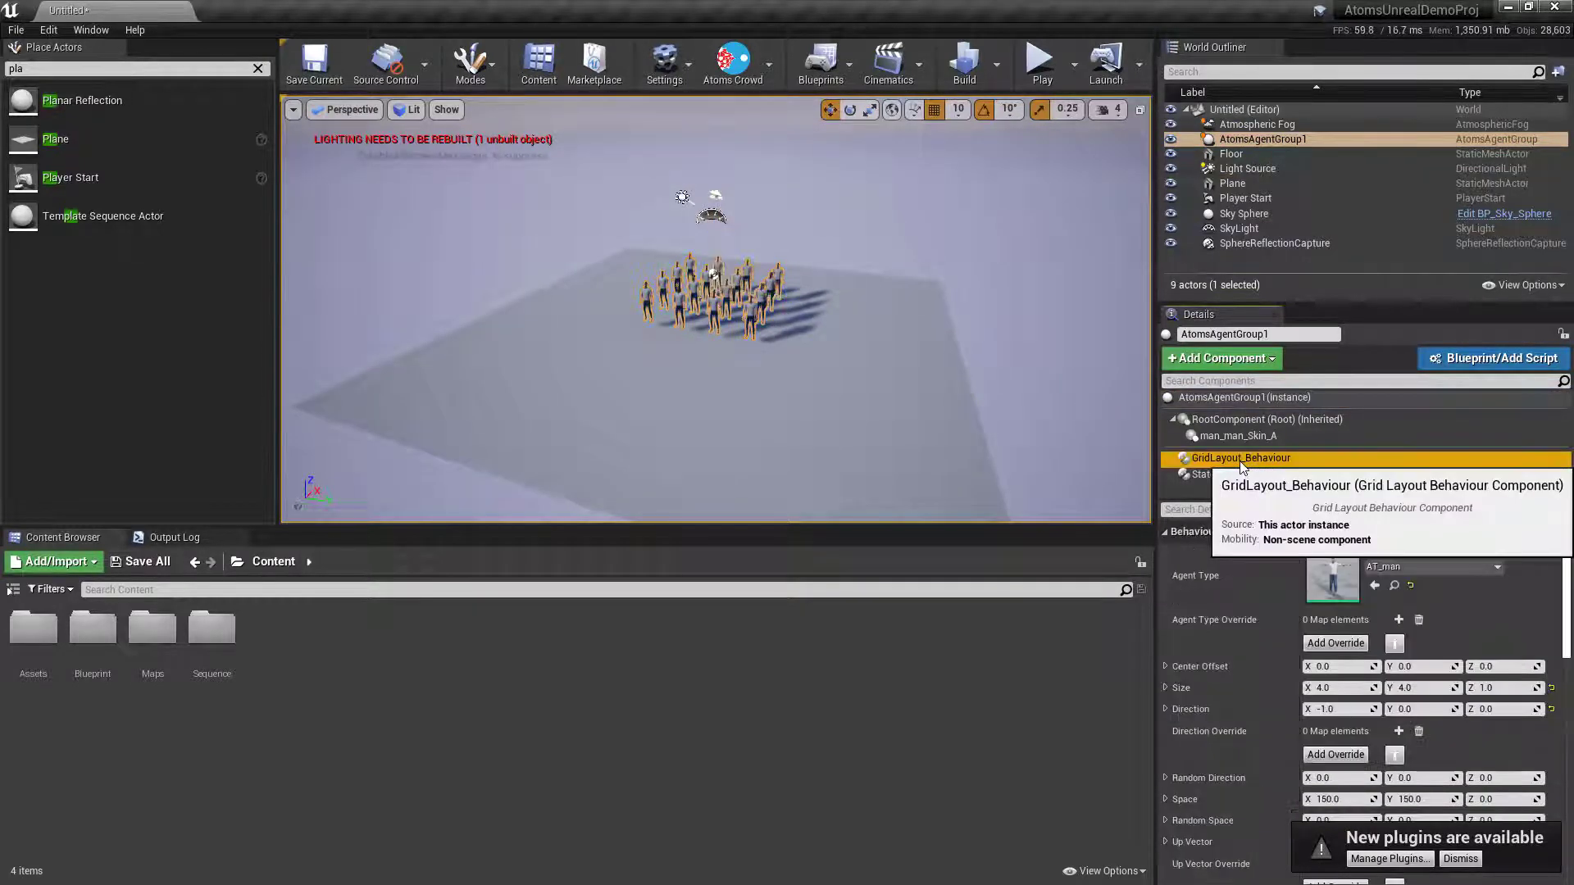
{"action": "key", "text": "Delete"}
{"action": "left_click", "coordinate": [1219, 360]}
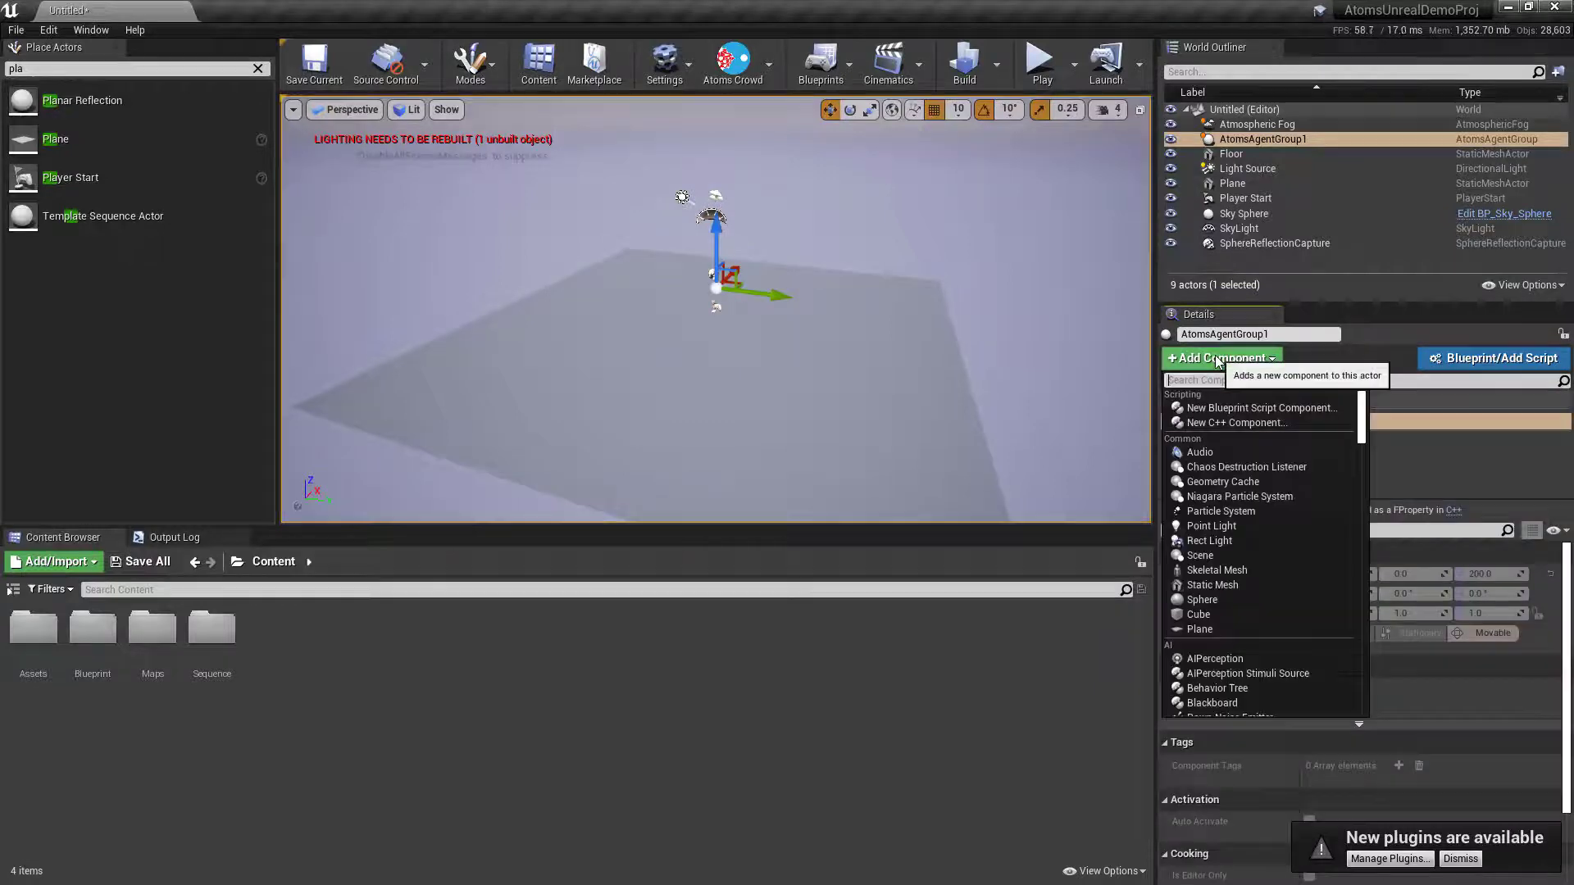
{"action": "type", "text": "mesh"}
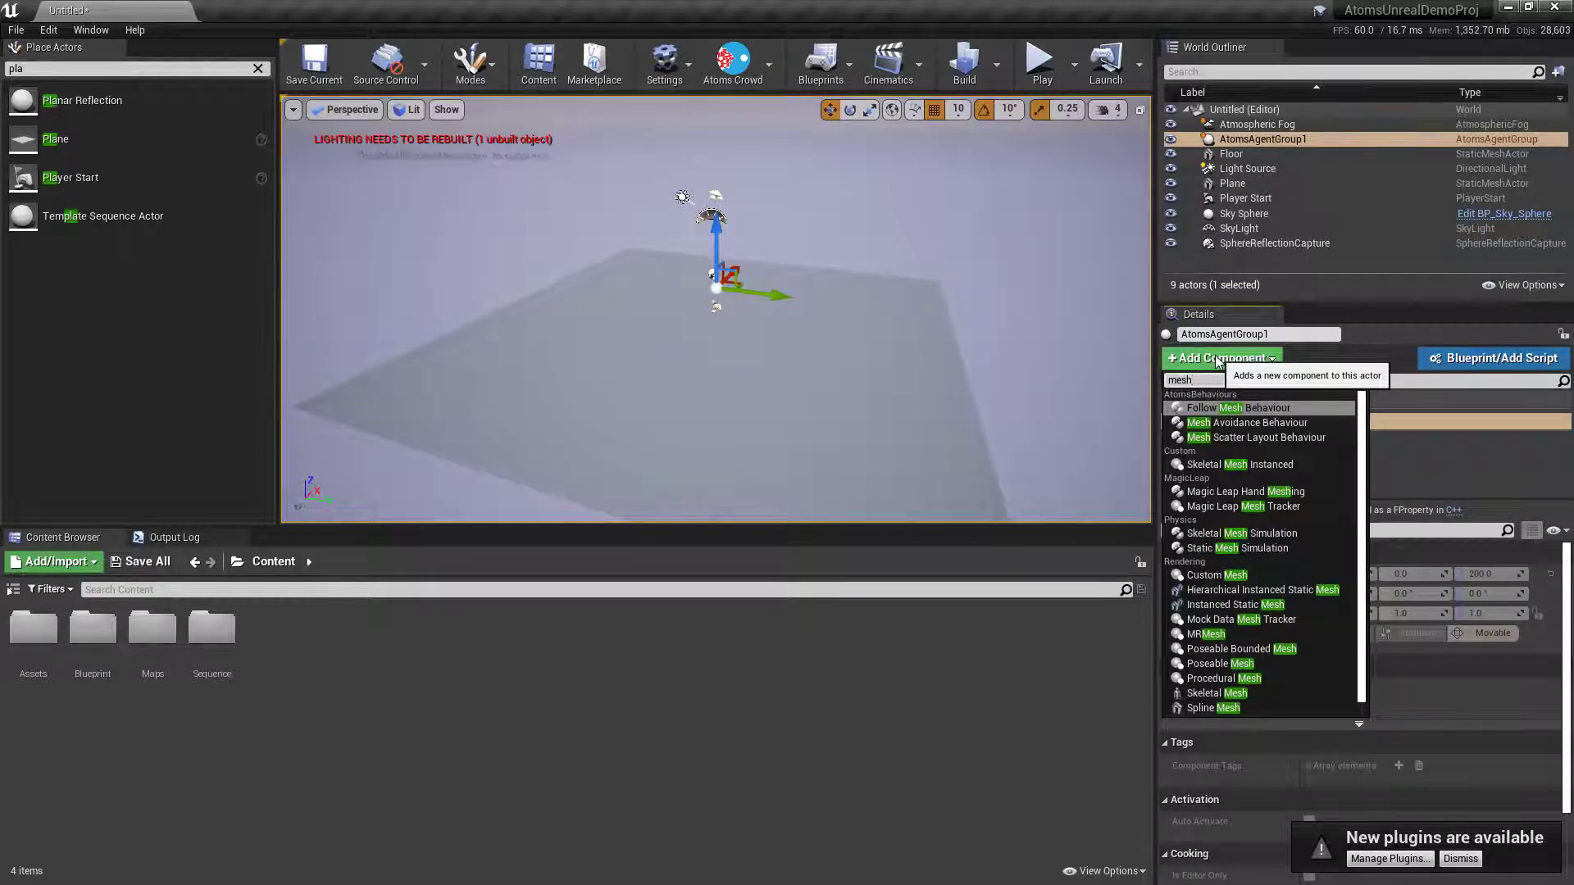
{"action": "left_click", "coordinate": [1255, 437]}
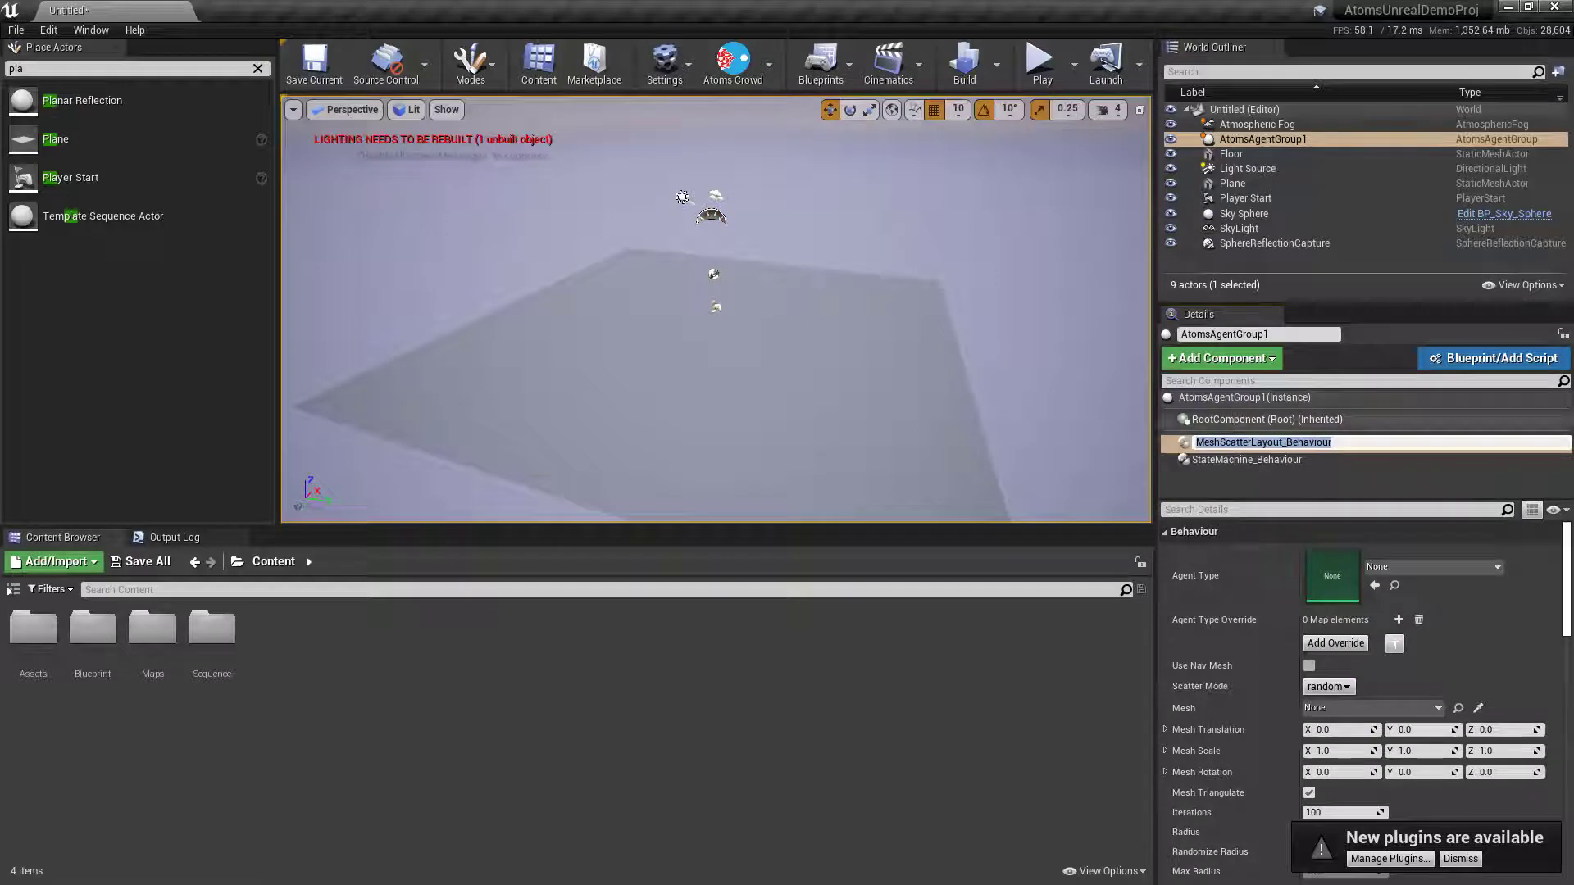
{"action": "key", "text": "Return"}
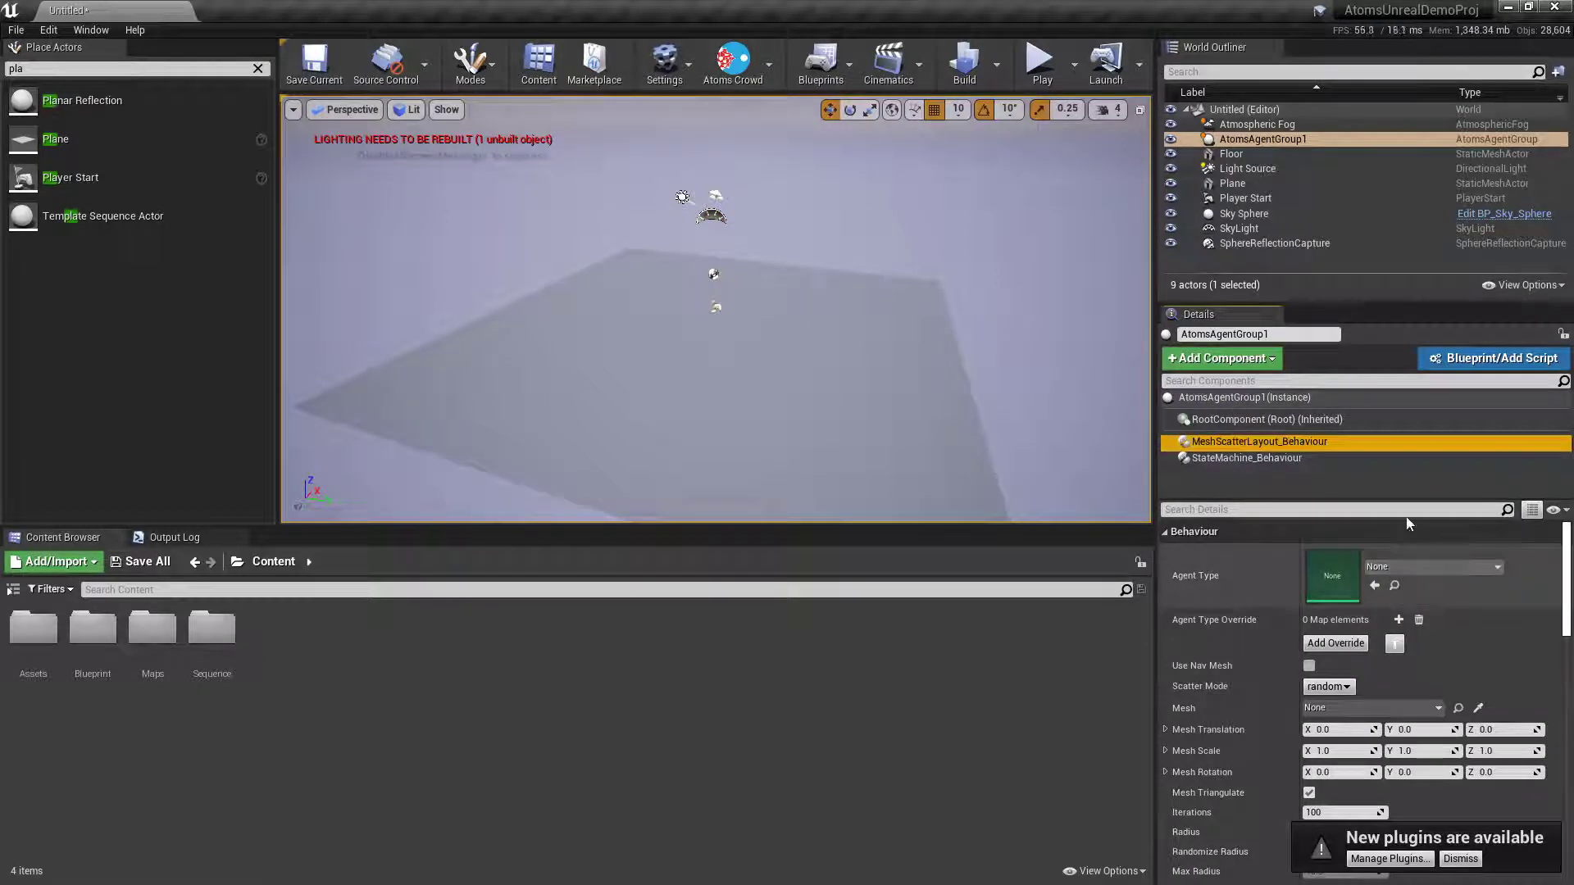
Set the mesh scatter layout's agent type to AT_man and its mesh to the Plane actor.
{"action": "left_click", "coordinate": [1435, 567]}
{"action": "left_click", "coordinate": [1405, 346]}
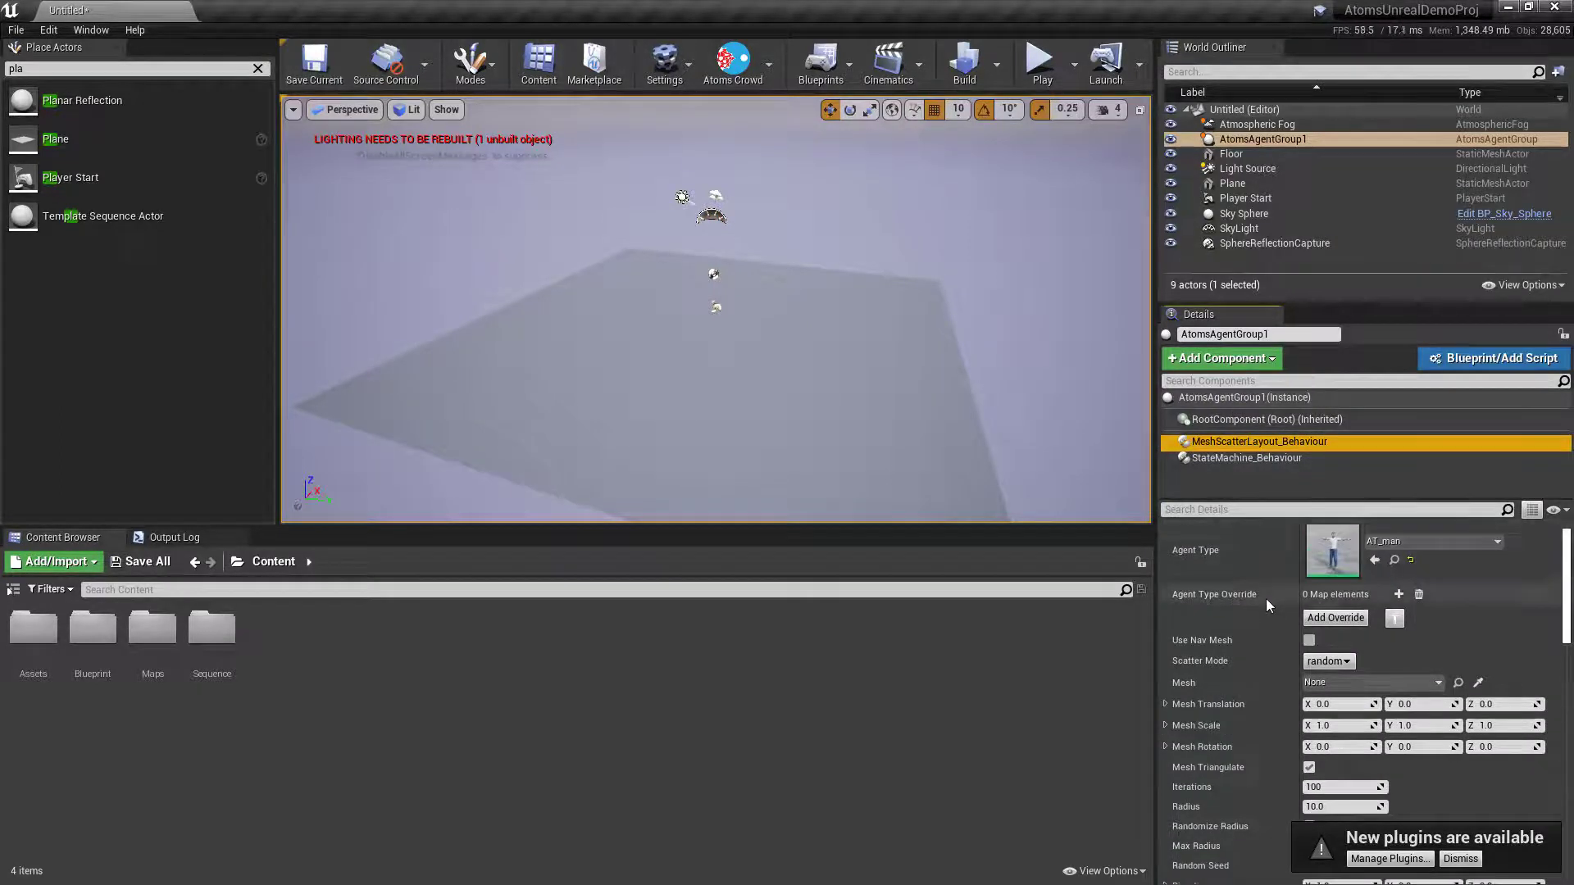
{"action": "scroll", "coordinate": [1312, 647], "scroll_direction": "down", "scroll_amount": 1}
{"action": "left_click", "coordinate": [1351, 658]}
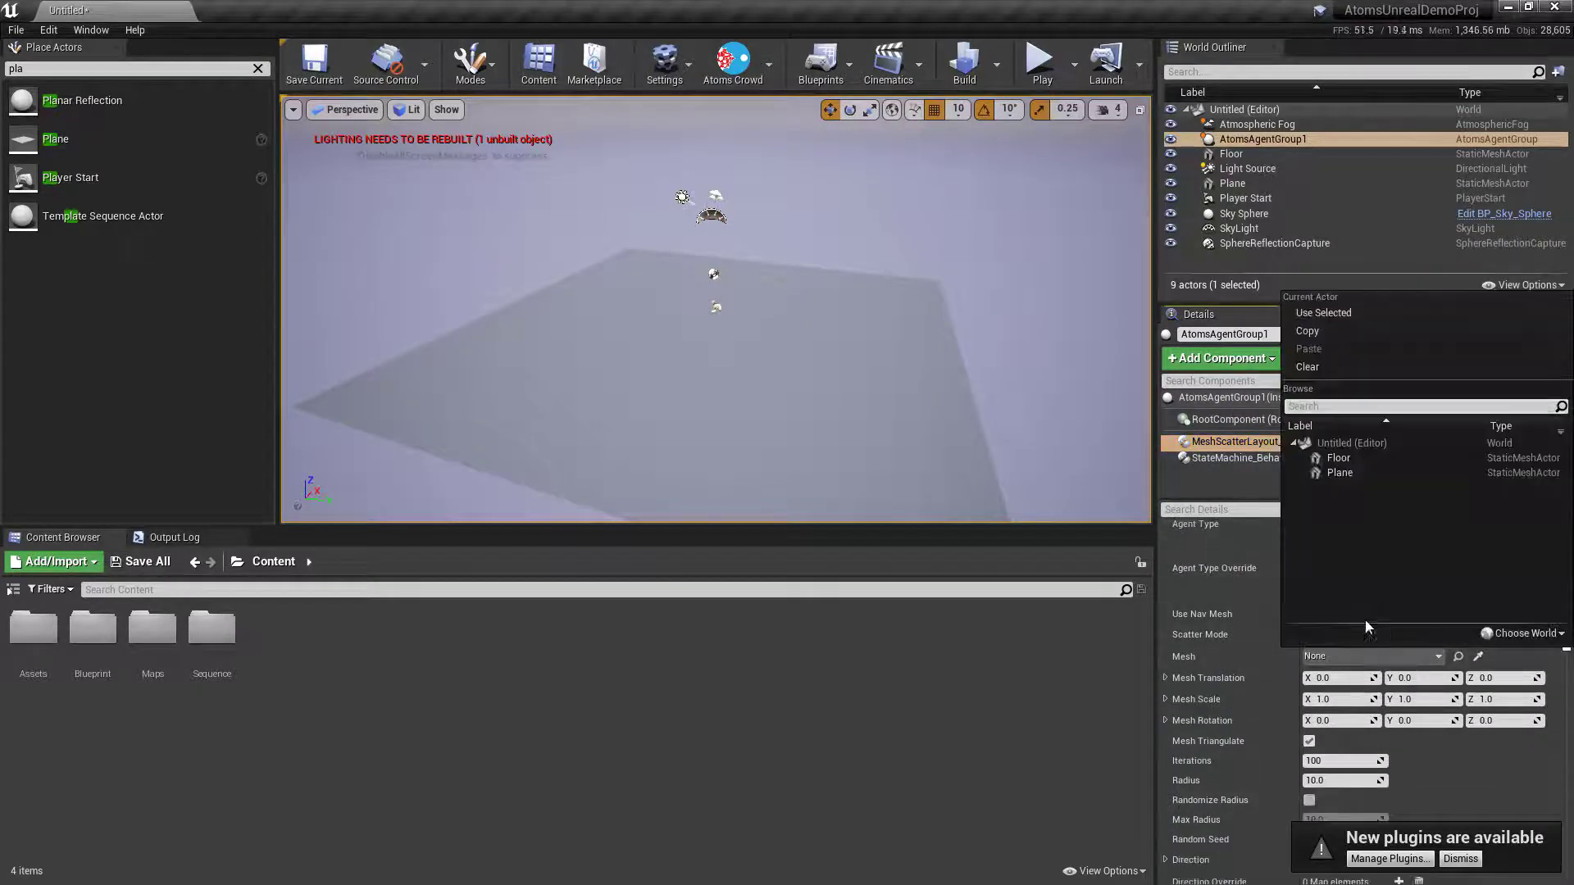
{"action": "left_click", "coordinate": [1349, 474]}
Inspect from several angles how the scattered agents are placed relative to the plane.
{"action": "right_click_drag", "start_coordinate": [830, 424], "coordinate": [831, 423]}
{"action": "right_click_drag", "start_coordinate": [631, 404], "coordinate": [632, 405]}
{"action": "right_click_drag", "start_coordinate": [639, 332], "coordinate": [640, 332]}
{"action": "right_click_drag", "start_coordinate": [837, 343], "coordinate": [838, 343]}
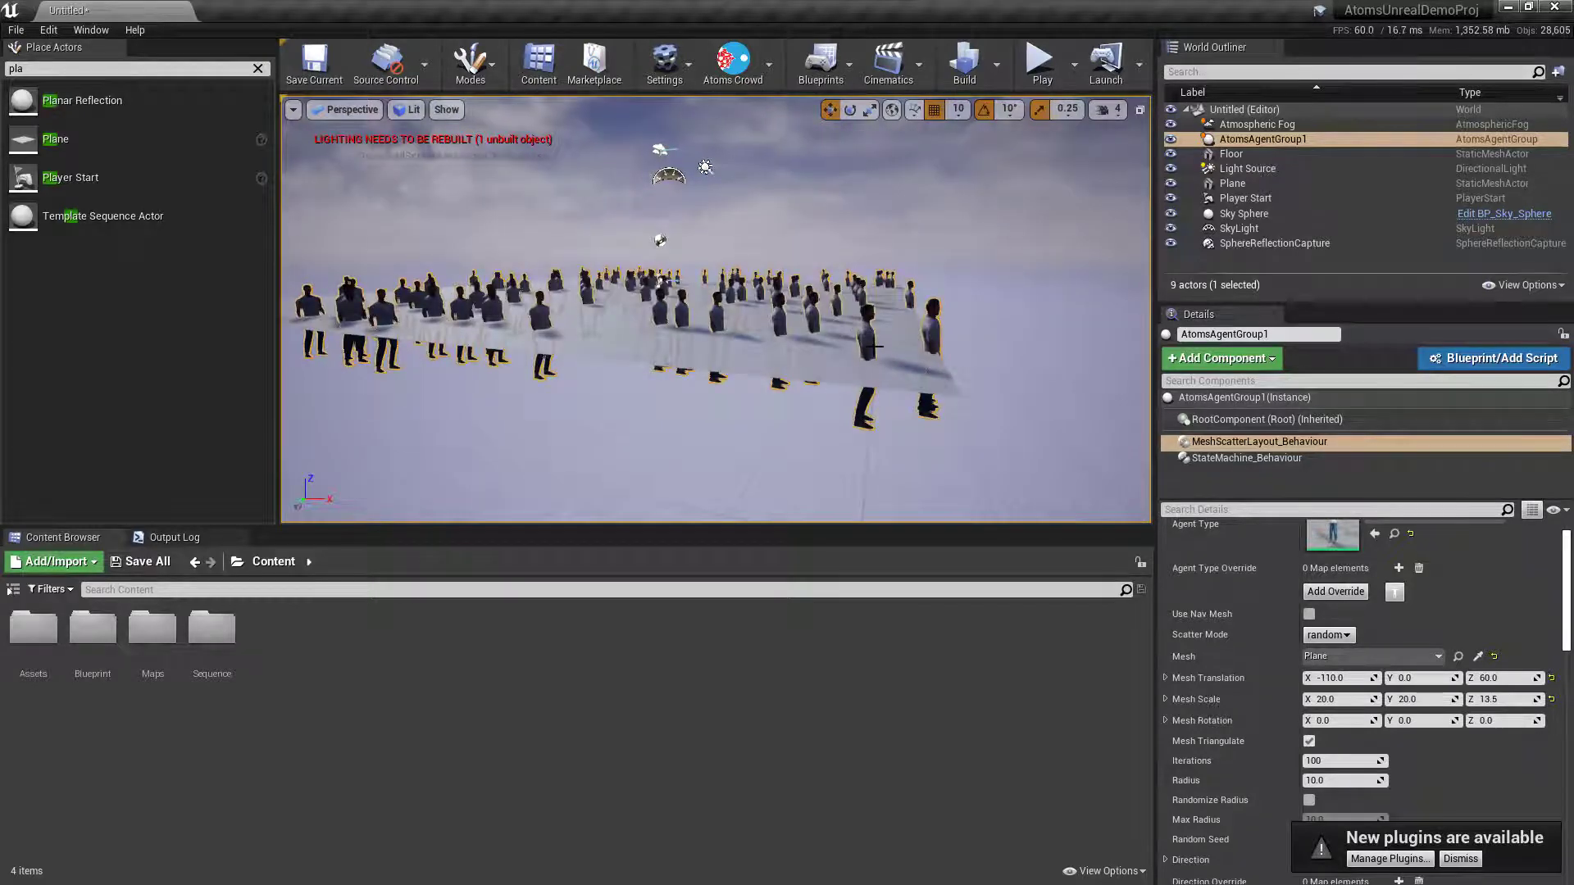
{"action": "right_click_drag", "start_coordinate": [781, 424], "coordinate": [781, 424]}
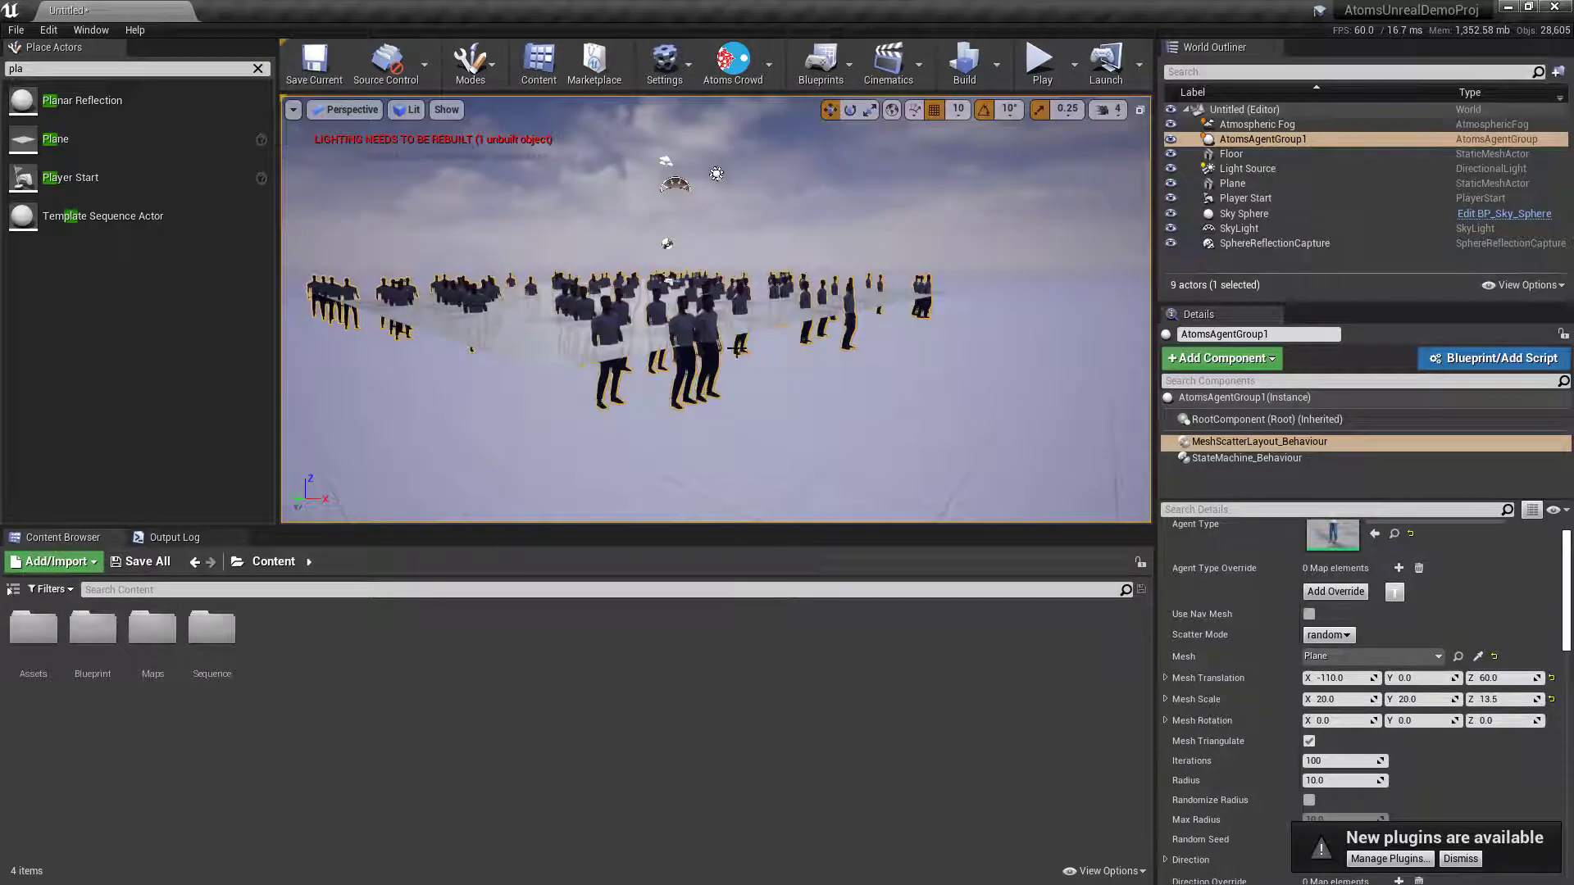
{"action": "right_click_drag", "start_coordinate": [798, 359], "coordinate": [798, 359]}
{"action": "right_click_drag", "start_coordinate": [894, 332], "coordinate": [894, 332]}
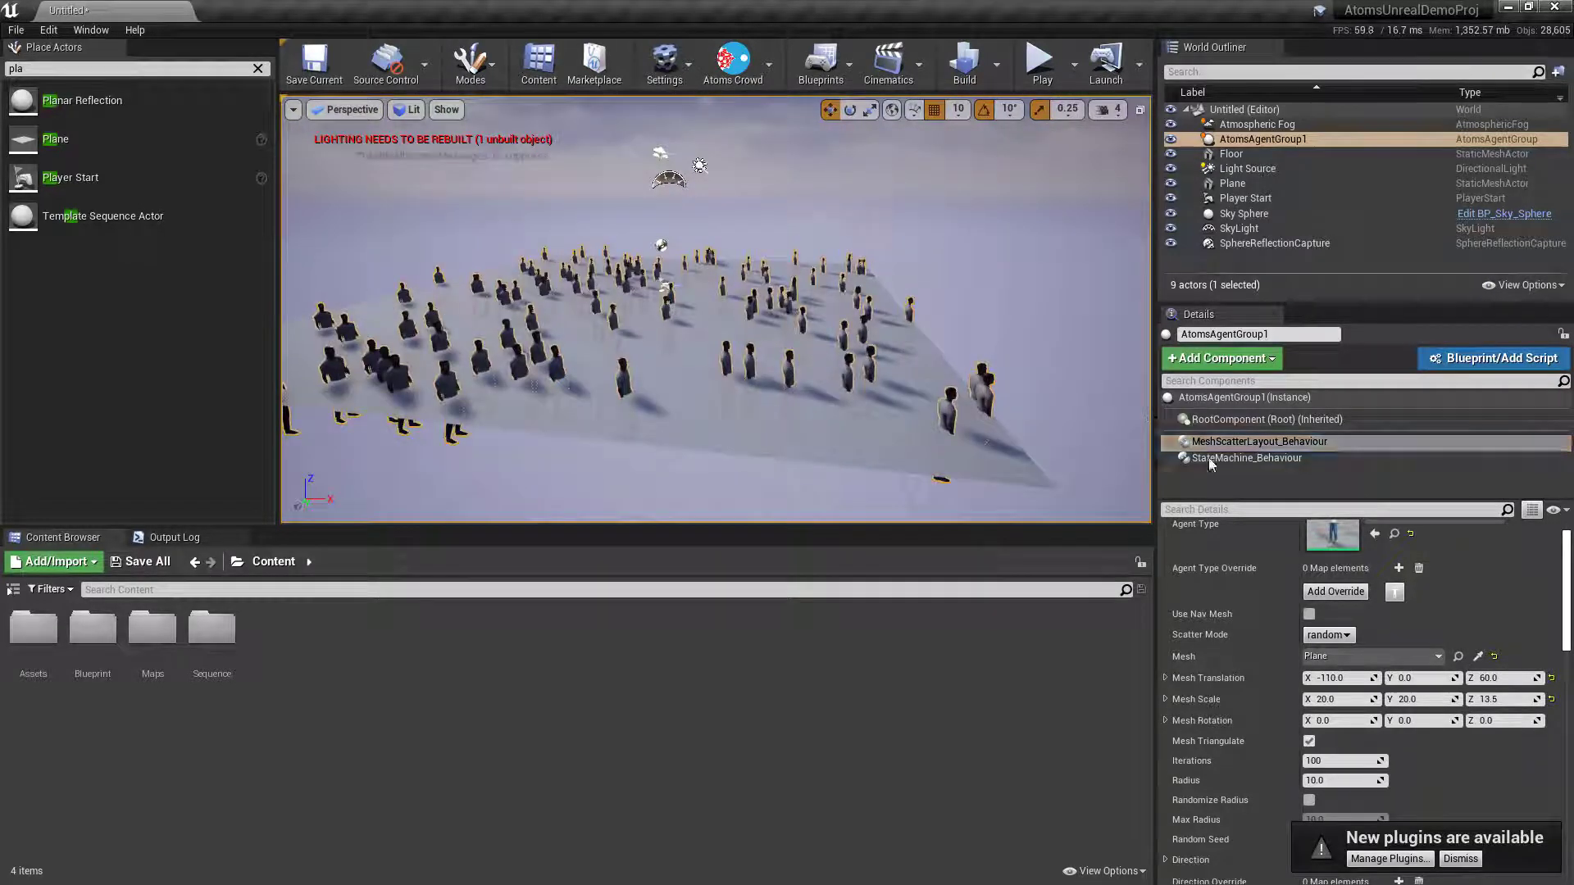
Set the State Machine Behaviour's height field to atoms_ground and inspect the agents on the plane.
{"action": "left_click", "coordinate": [1246, 457]}
{"action": "left_click", "coordinate": [1341, 589]}
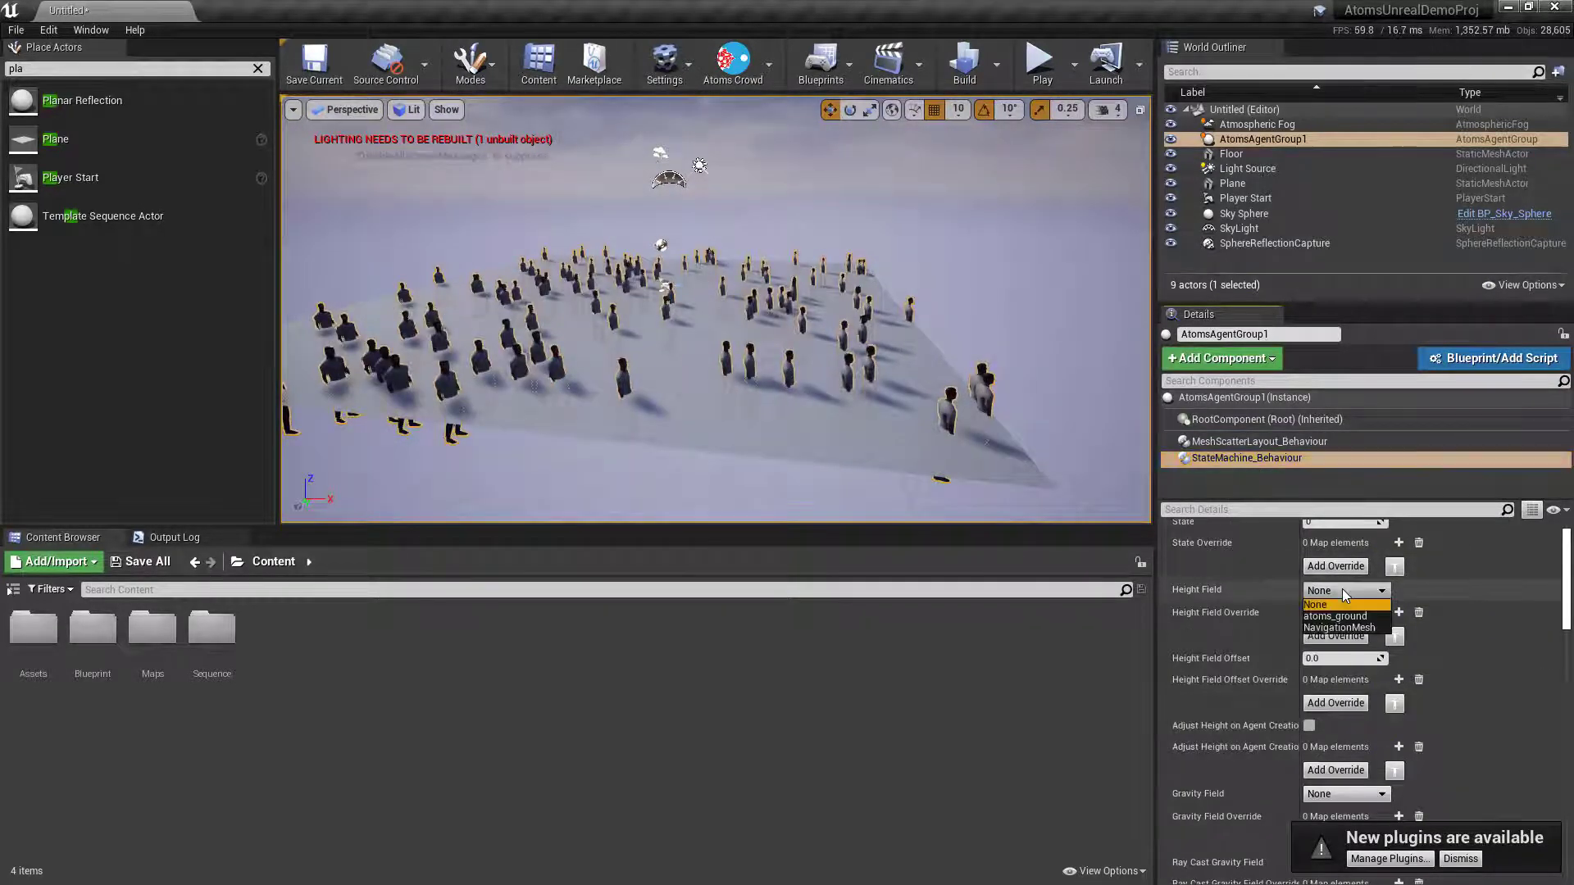
{"action": "left_click", "coordinate": [1336, 615]}
{"action": "right_click_drag", "start_coordinate": [894, 332], "coordinate": [894, 332]}
{"action": "right_click_drag", "start_coordinate": [816, 412], "coordinate": [816, 412]}
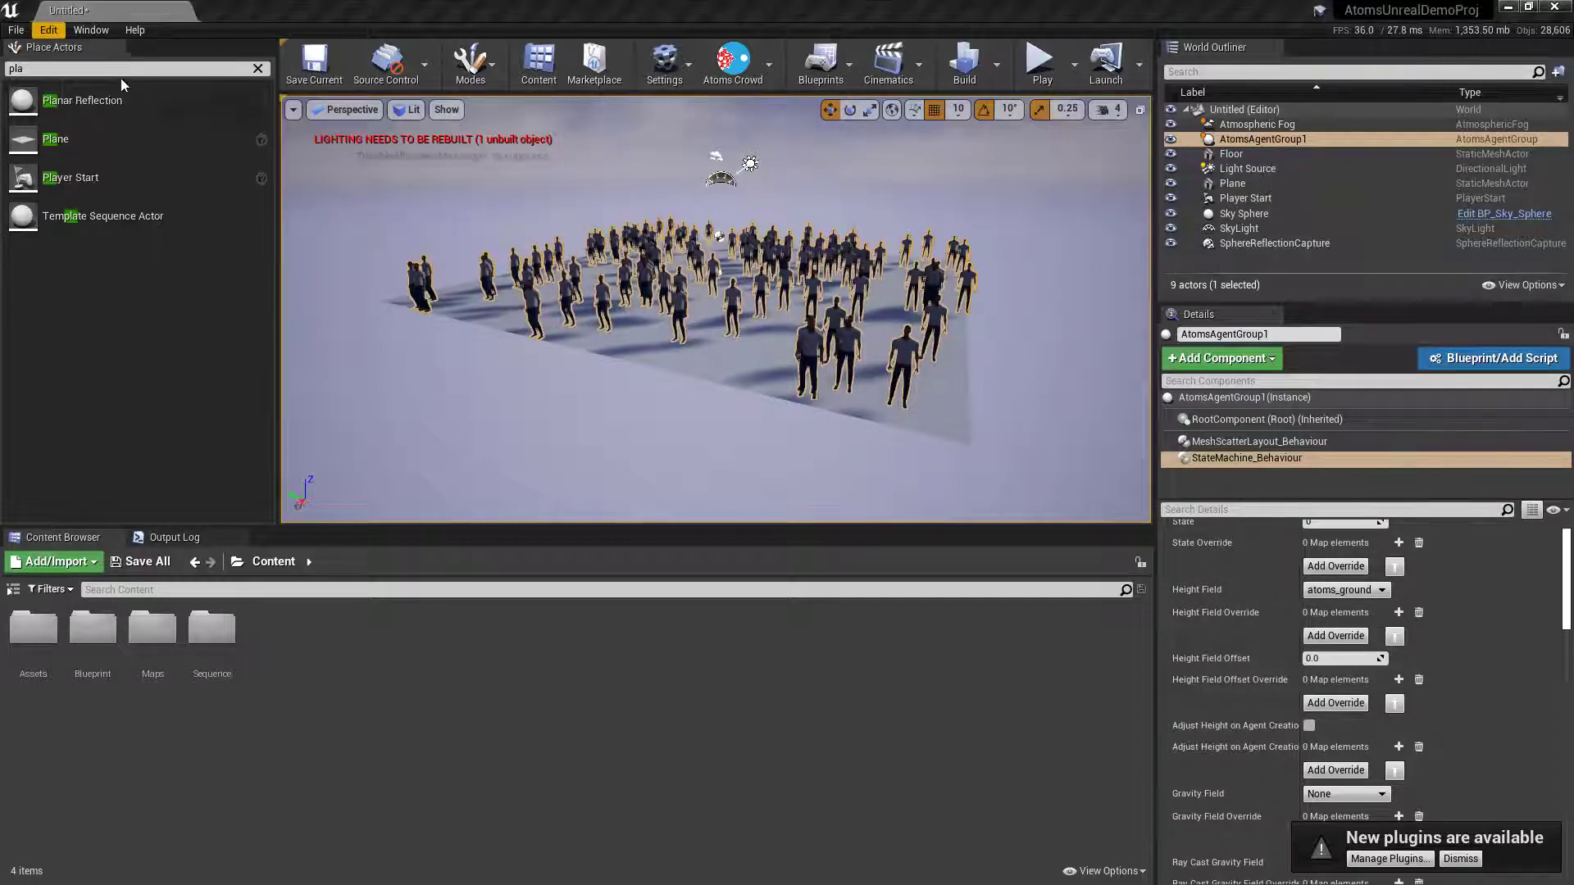
Check the trace channels in the project's engine collision settings and close the settings.
{"action": "left_click", "coordinate": [91, 30]}
{"action": "mouse_move", "coordinate": [48, 29]}
{"action": "left_click", "coordinate": [92, 263]}
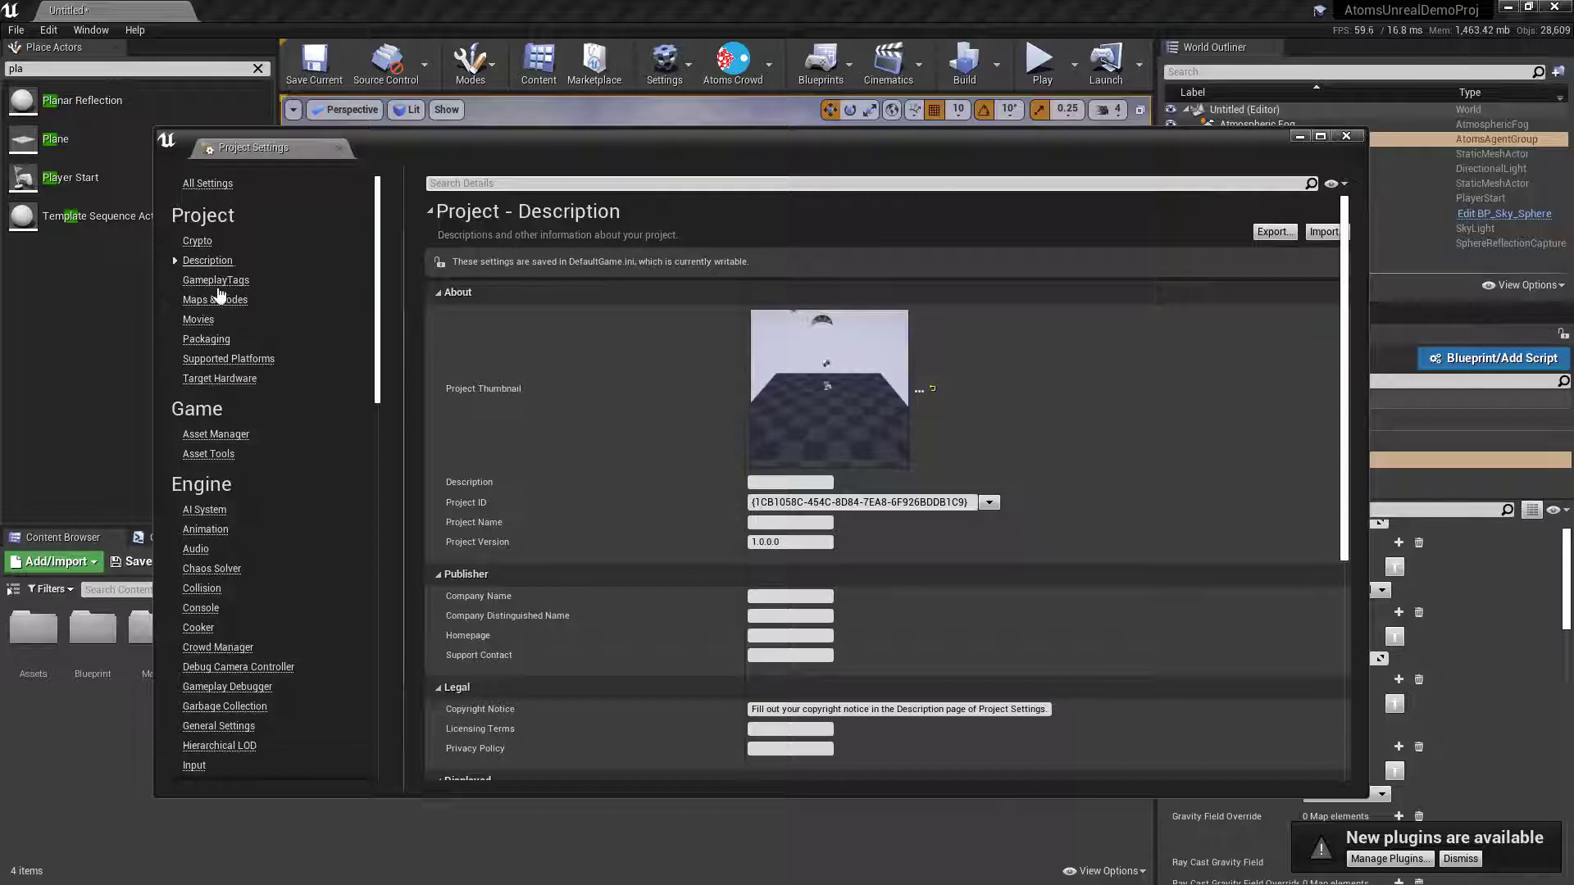
{"action": "left_click", "coordinate": [202, 589]}
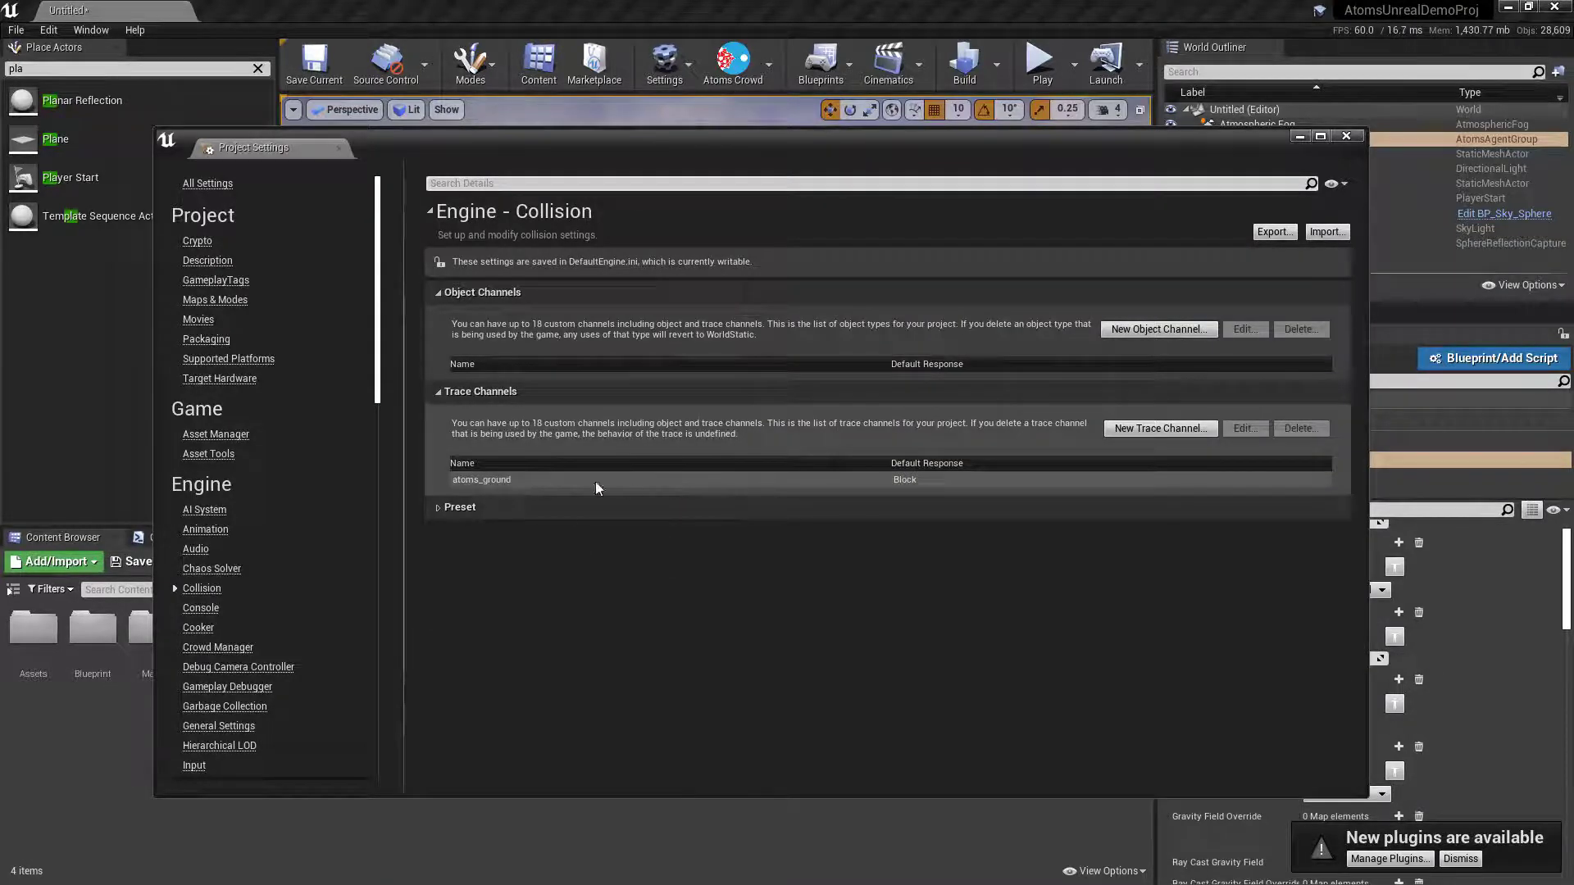
{"action": "left_click", "coordinate": [1346, 135]}
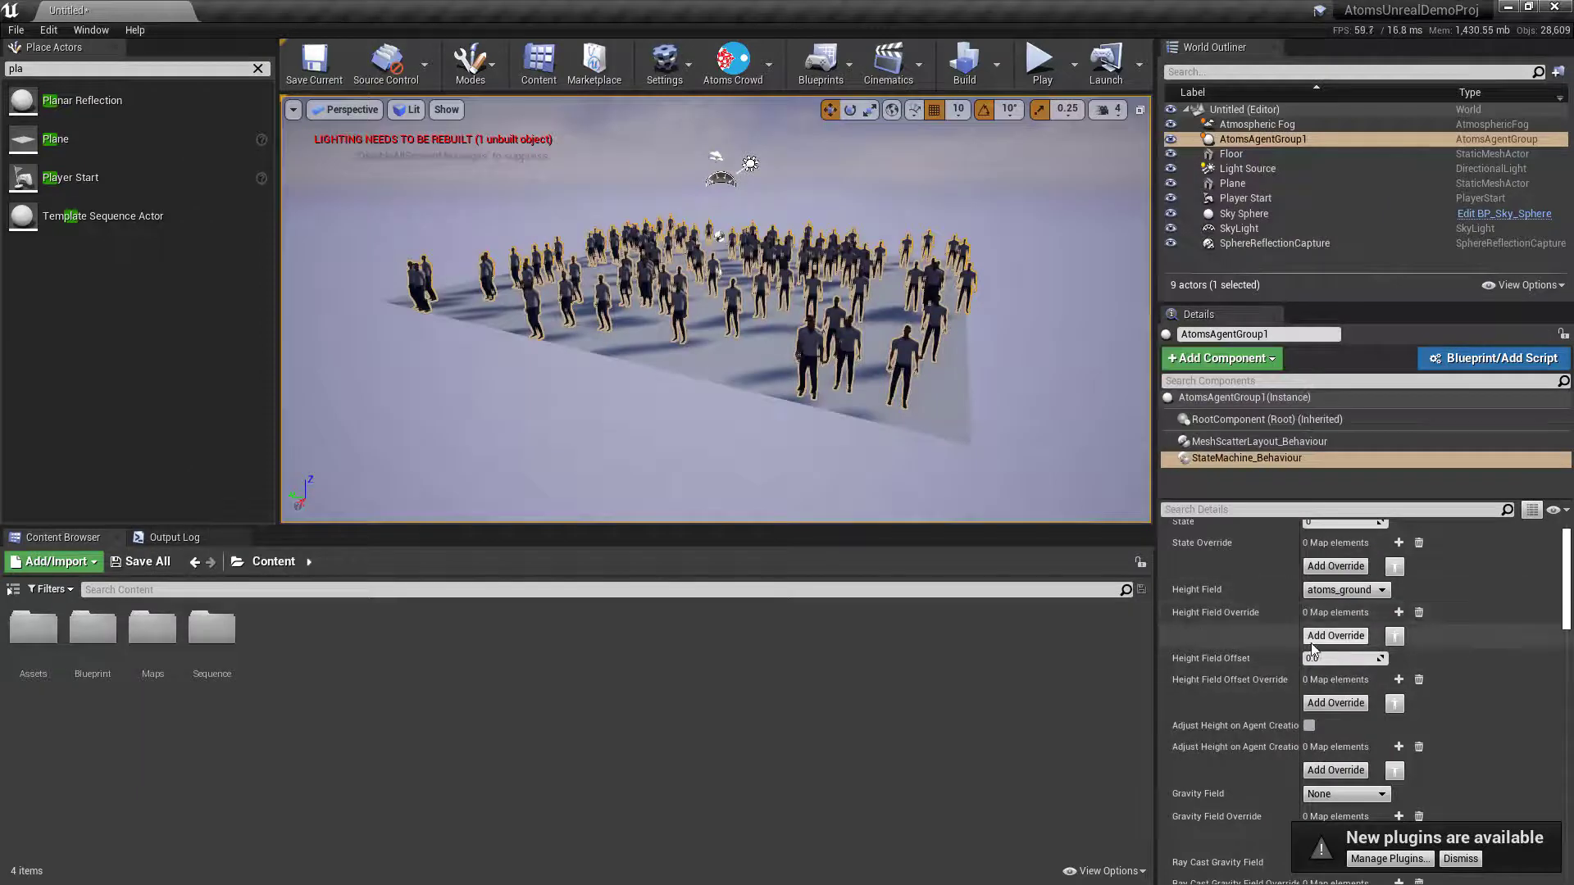
Look through the Atoms behaviour components that can be added to the agent group, without adding one.
{"action": "scroll", "coordinate": [1311, 643], "scroll_direction": "up", "scroll_amount": 1}
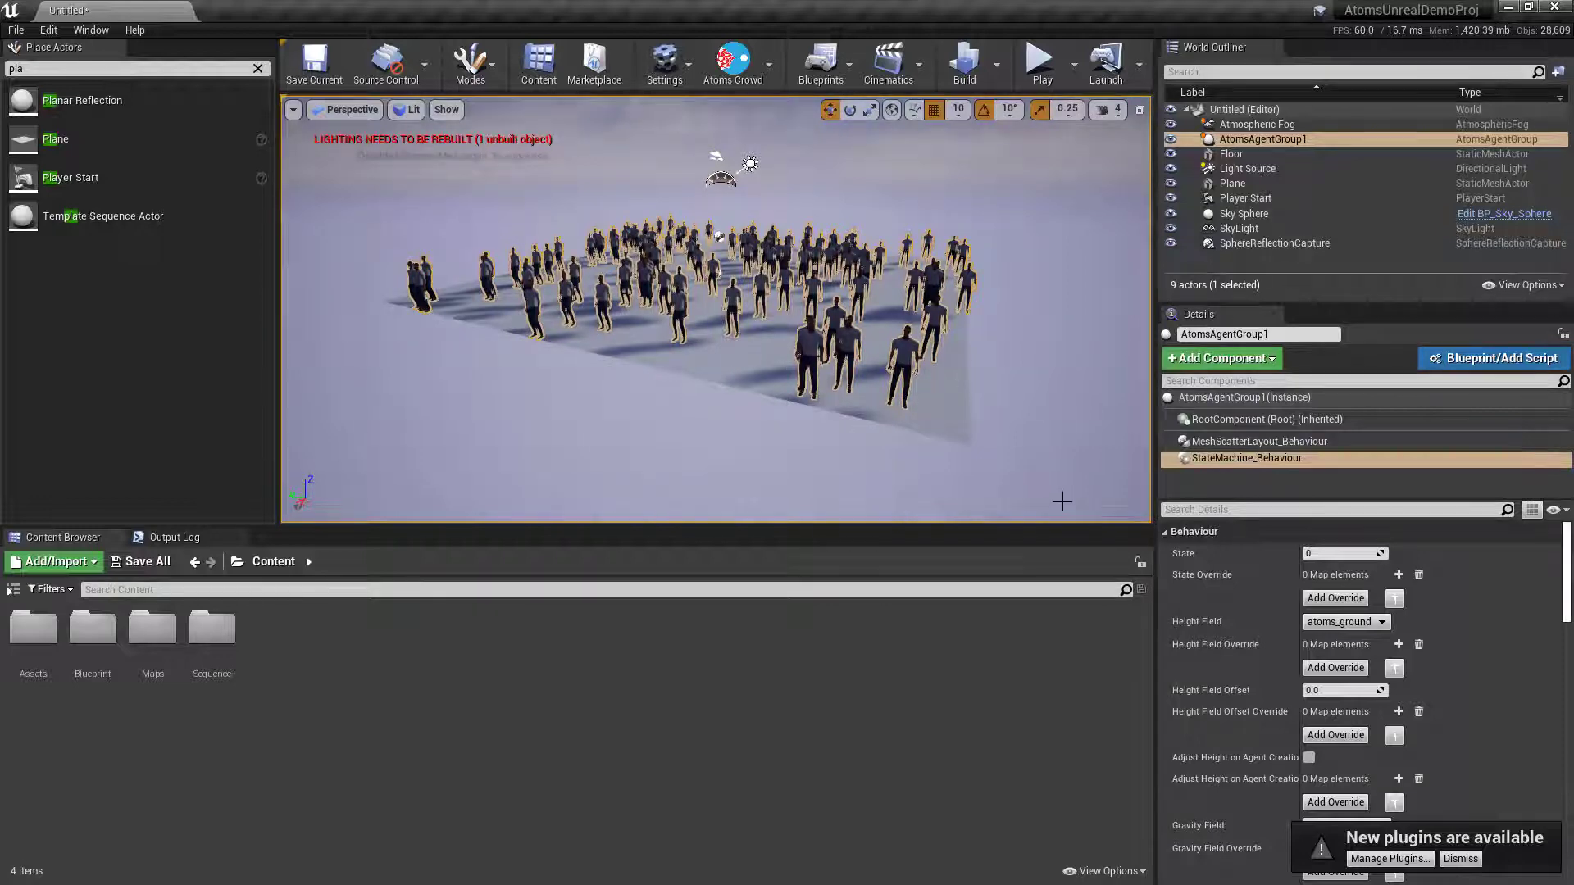
{"action": "left_click", "coordinate": [1245, 441]}
{"action": "left_click", "coordinate": [1233, 360]}
{"action": "scroll", "coordinate": [1229, 557], "scroll_direction": "down", "scroll_amount": 5}
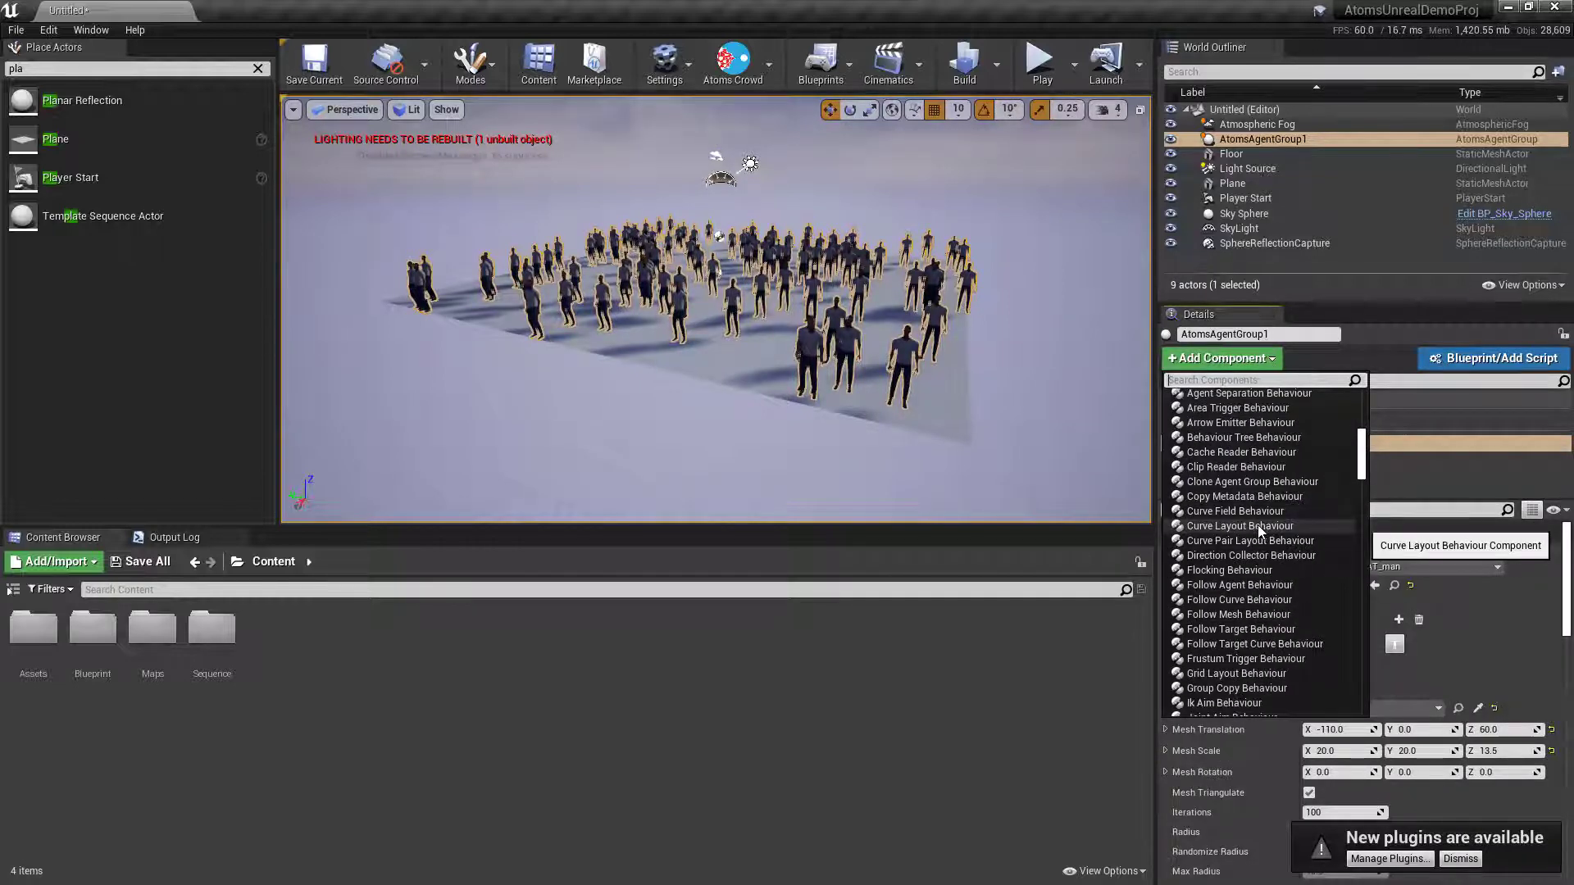
{"action": "scroll", "coordinate": [1257, 524], "scroll_direction": "down", "scroll_amount": 2}
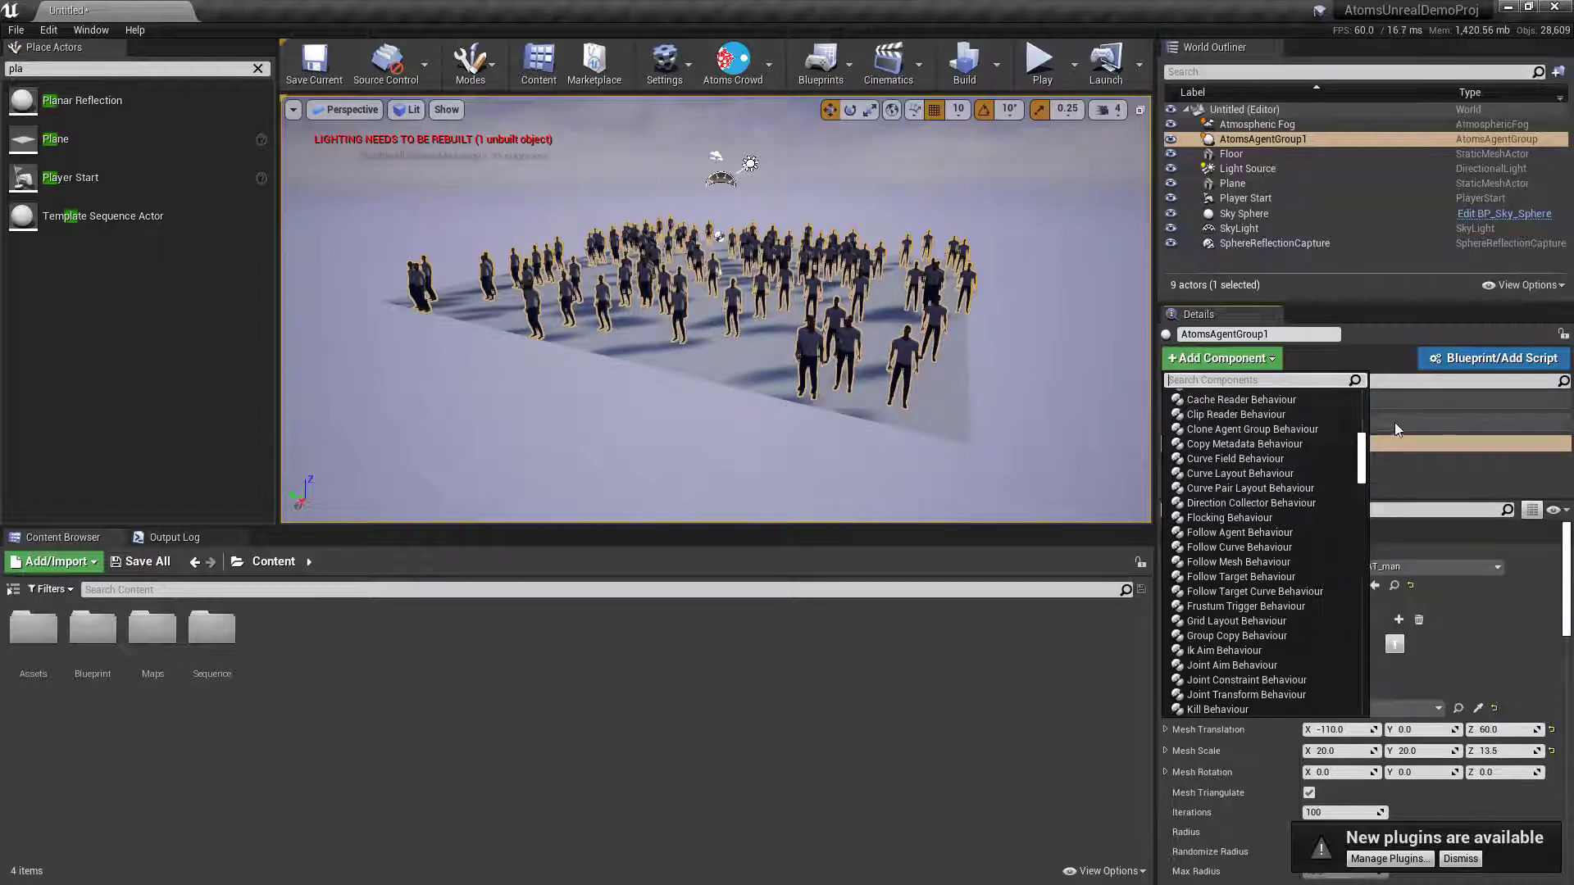
{"action": "left_click", "coordinate": [1393, 367]}
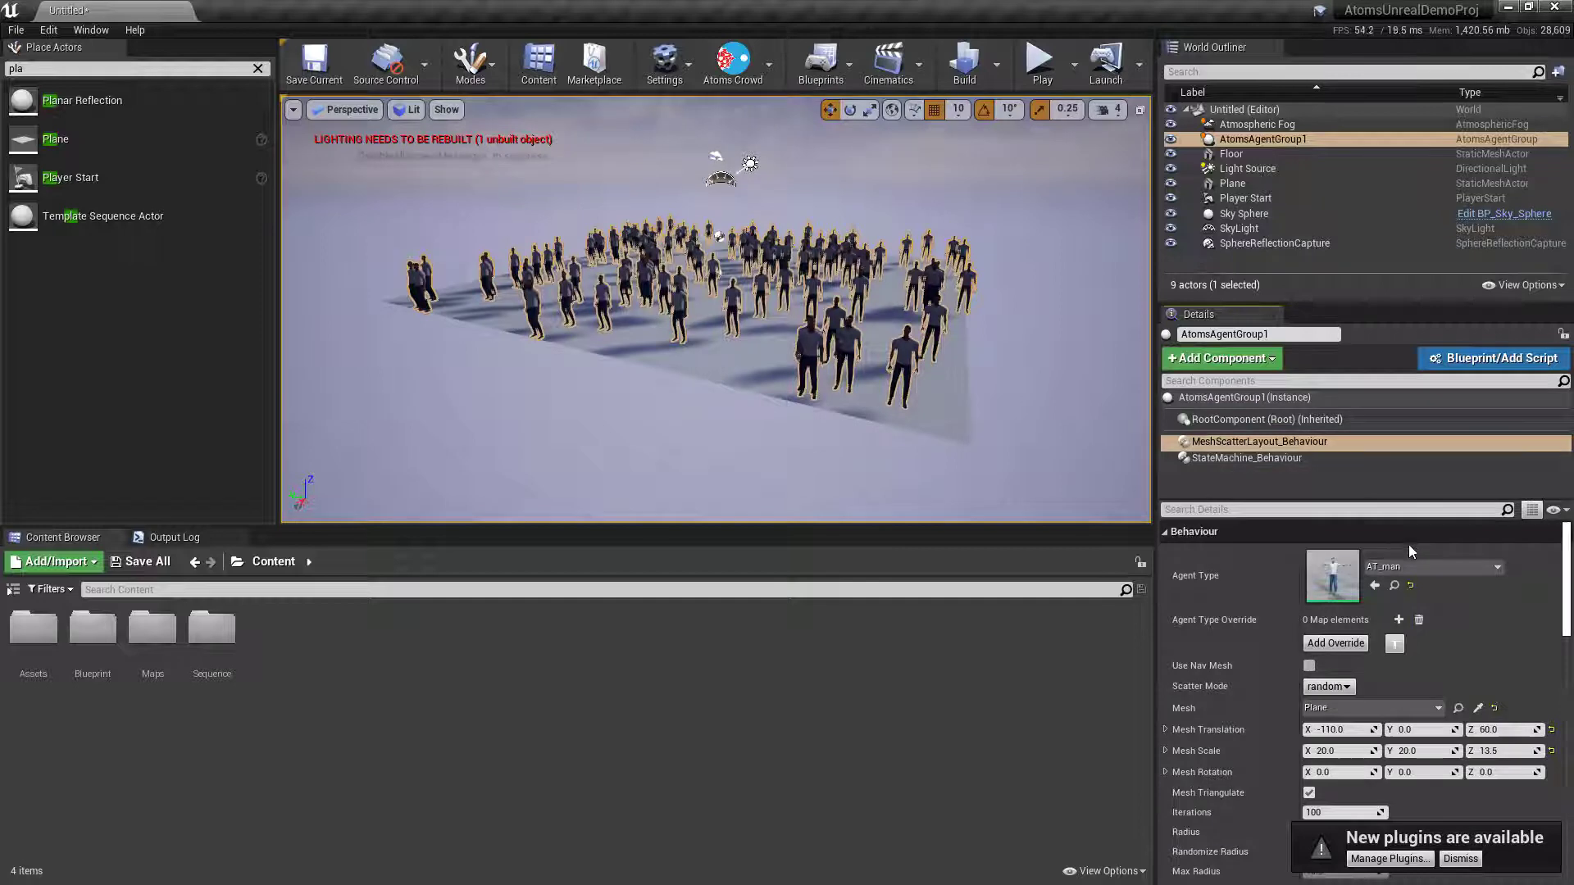
Replace the agent group's mesh scatter layout component with a Grid Layout Behaviour.
{"action": "left_click", "coordinate": [1302, 452]}
{"action": "left_click", "coordinate": [1301, 441]}
{"action": "key", "text": "Delete"}
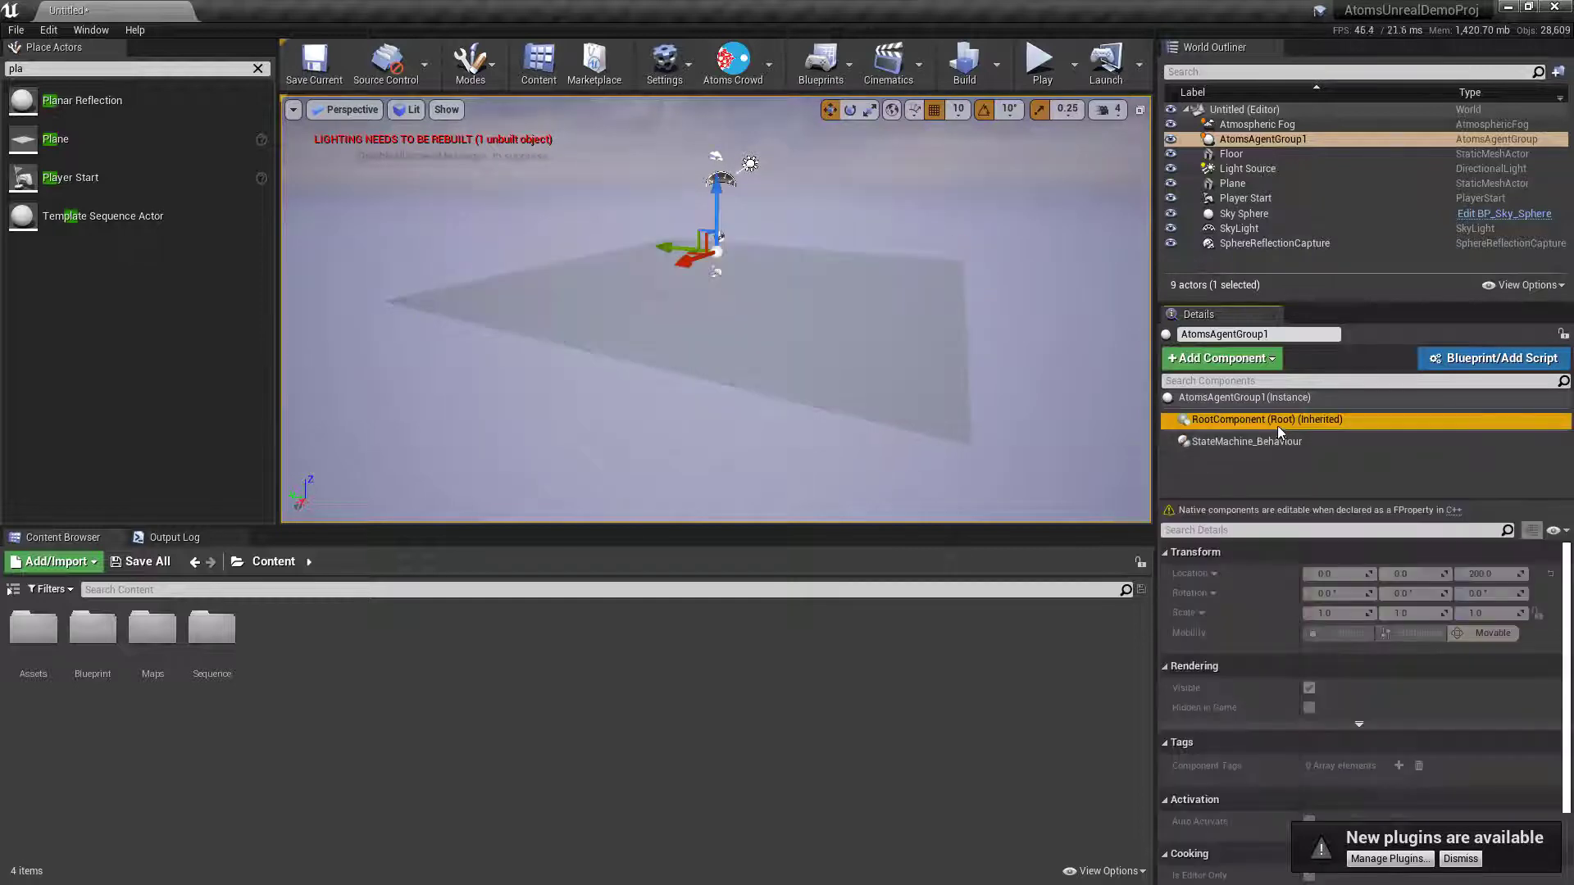
{"action": "left_click", "coordinate": [1249, 360]}
{"action": "type", "text": "grid"}
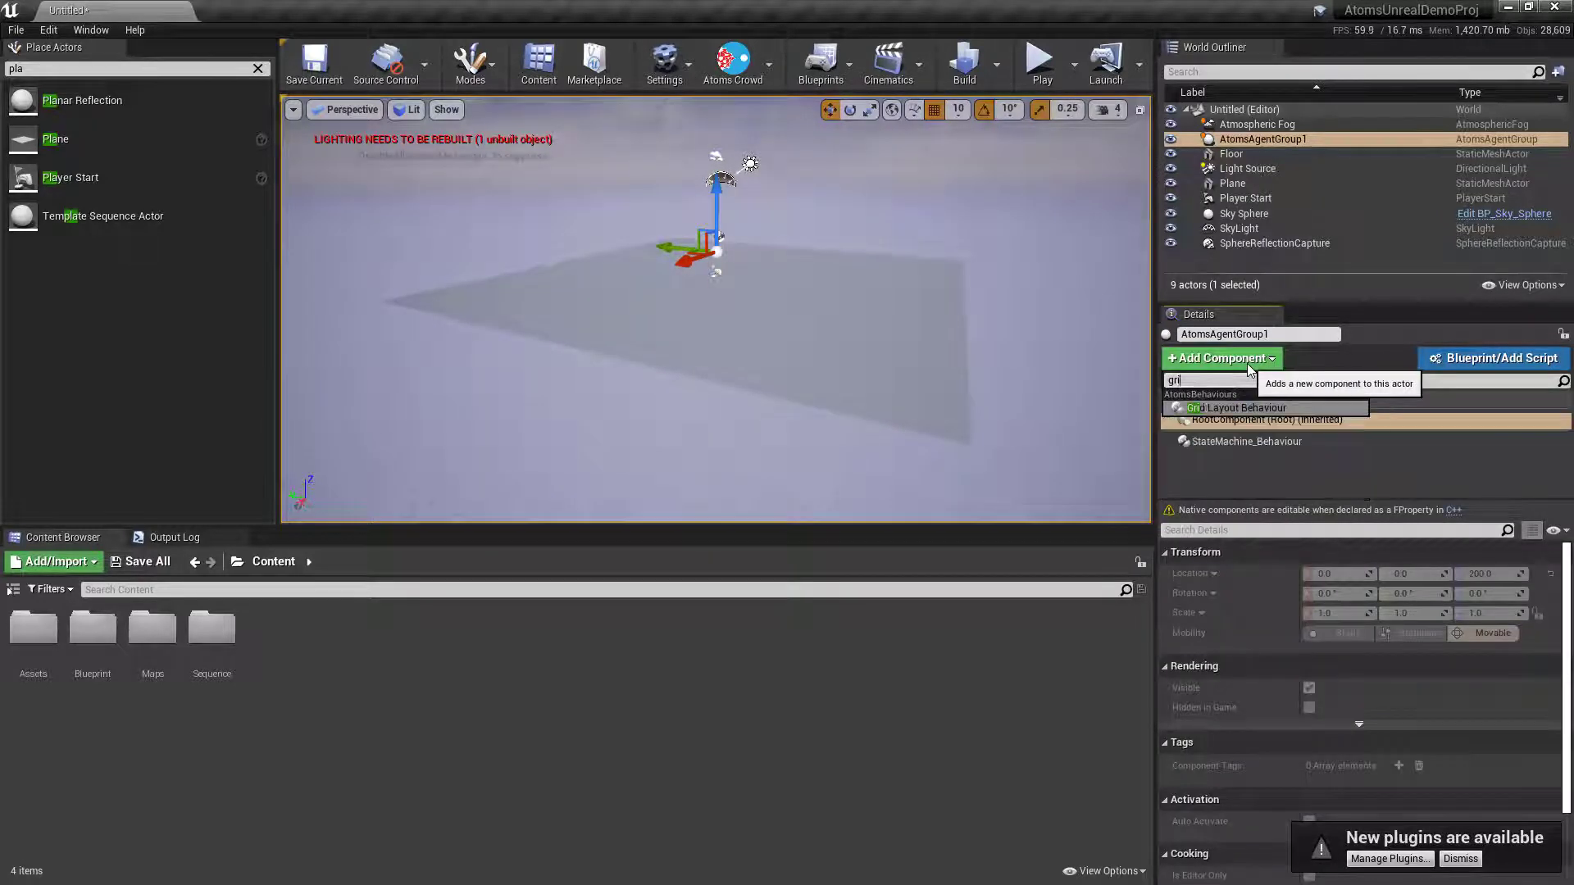
{"action": "key", "text": "Return"}
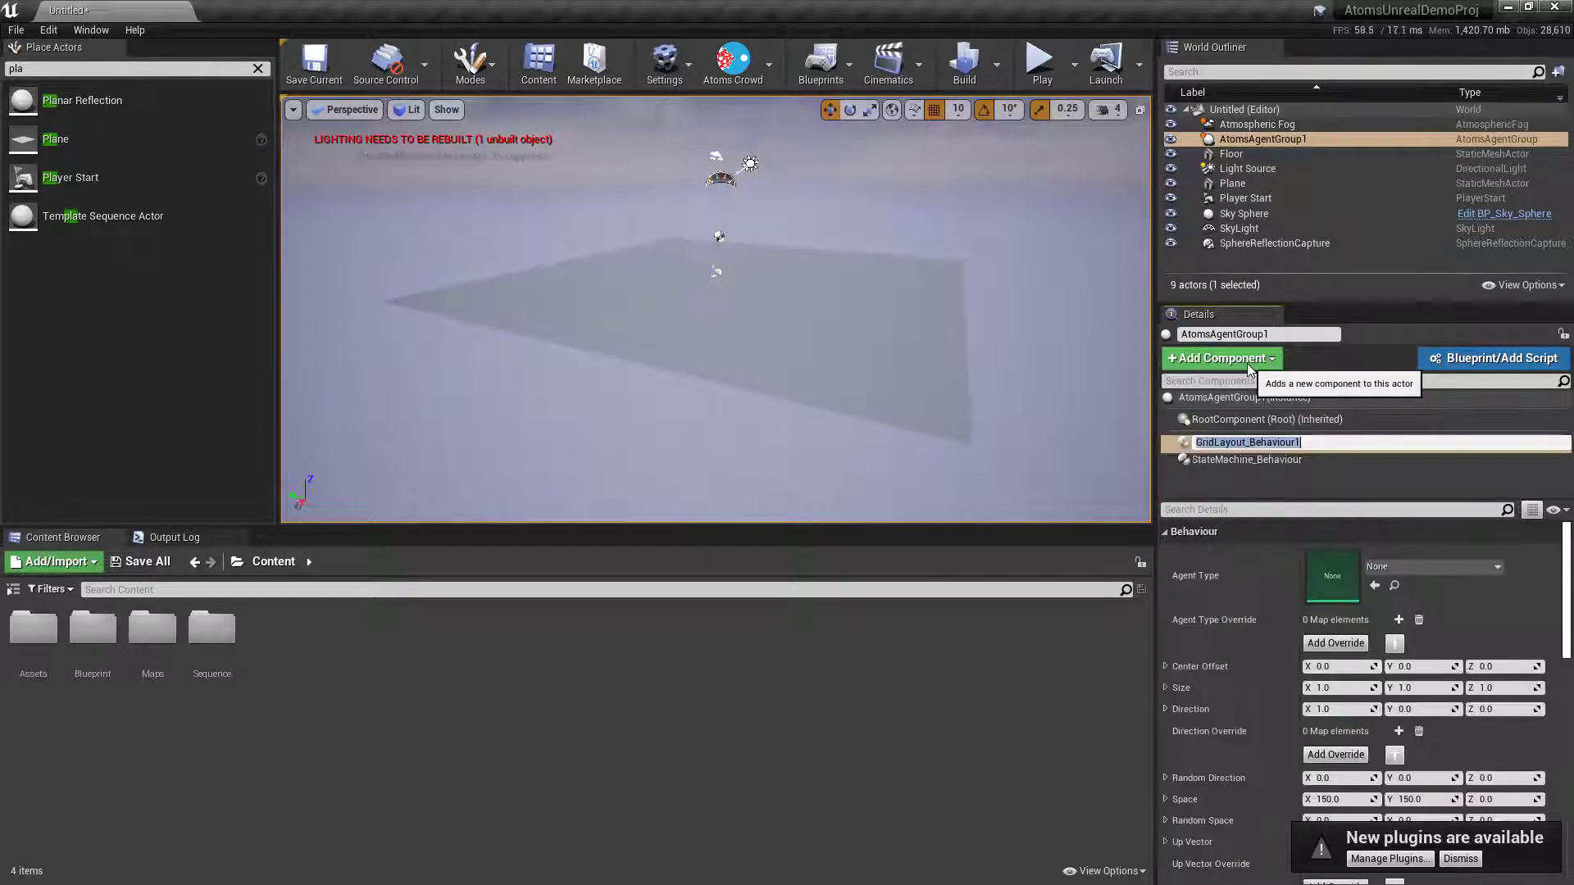
Set the grid layout's agent type to AT_man and its size to 4 in X and 4 in Y.
{"action": "left_click", "coordinate": [1379, 564]}
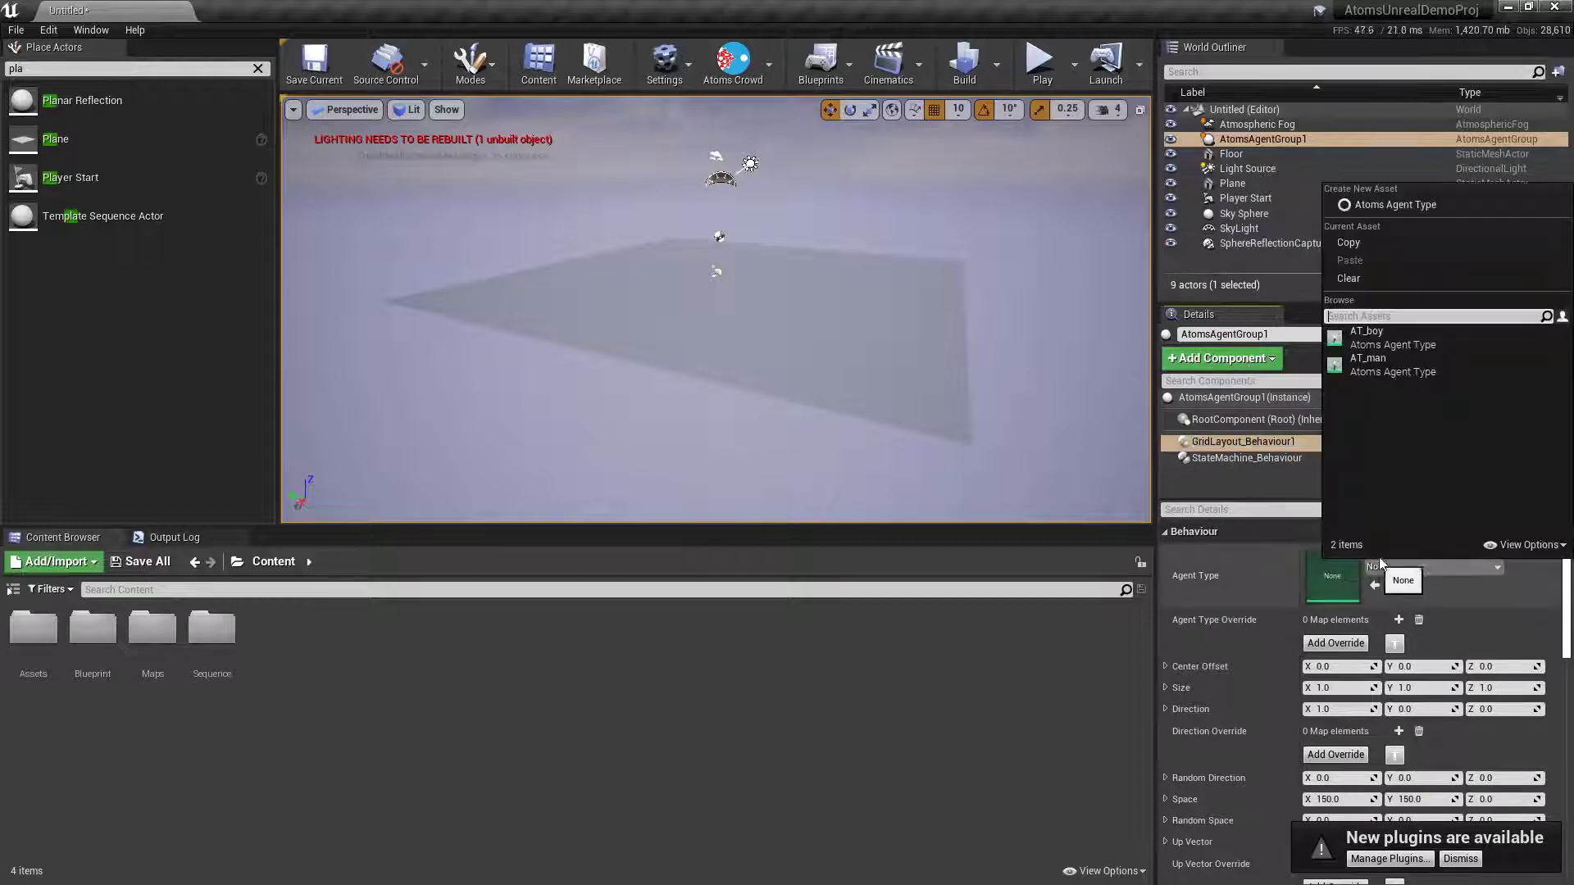
{"action": "left_click", "coordinate": [1391, 362]}
{"action": "left_click", "coordinate": [1341, 686]}
{"action": "type", "text": "4"}
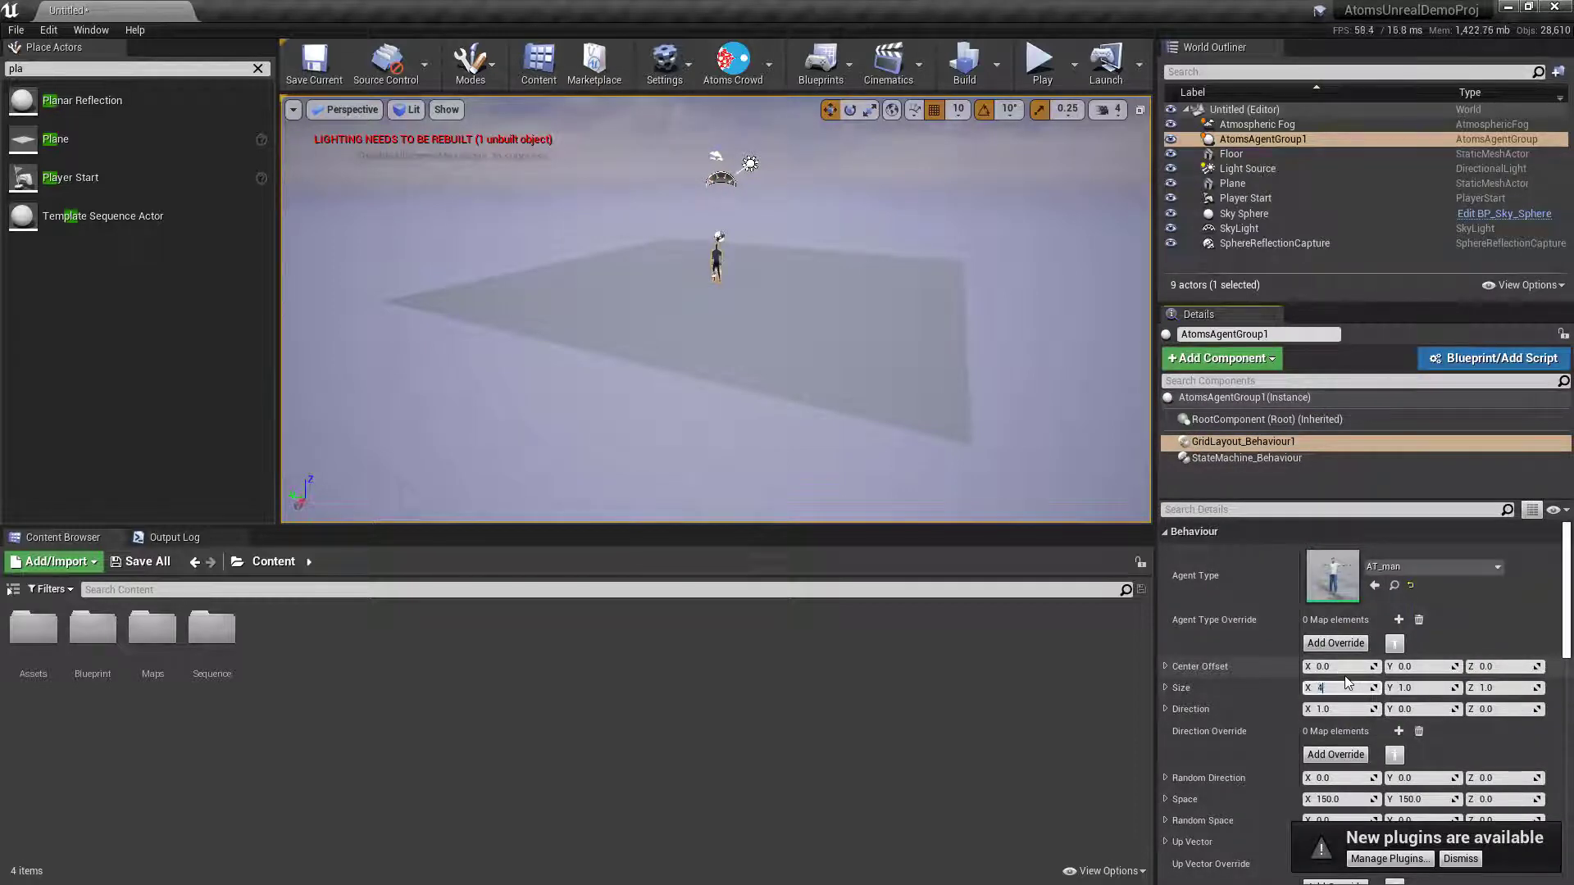
{"action": "key", "text": "Tab"}
{"action": "type", "text": "4"}
{"action": "key", "text": "Return"}
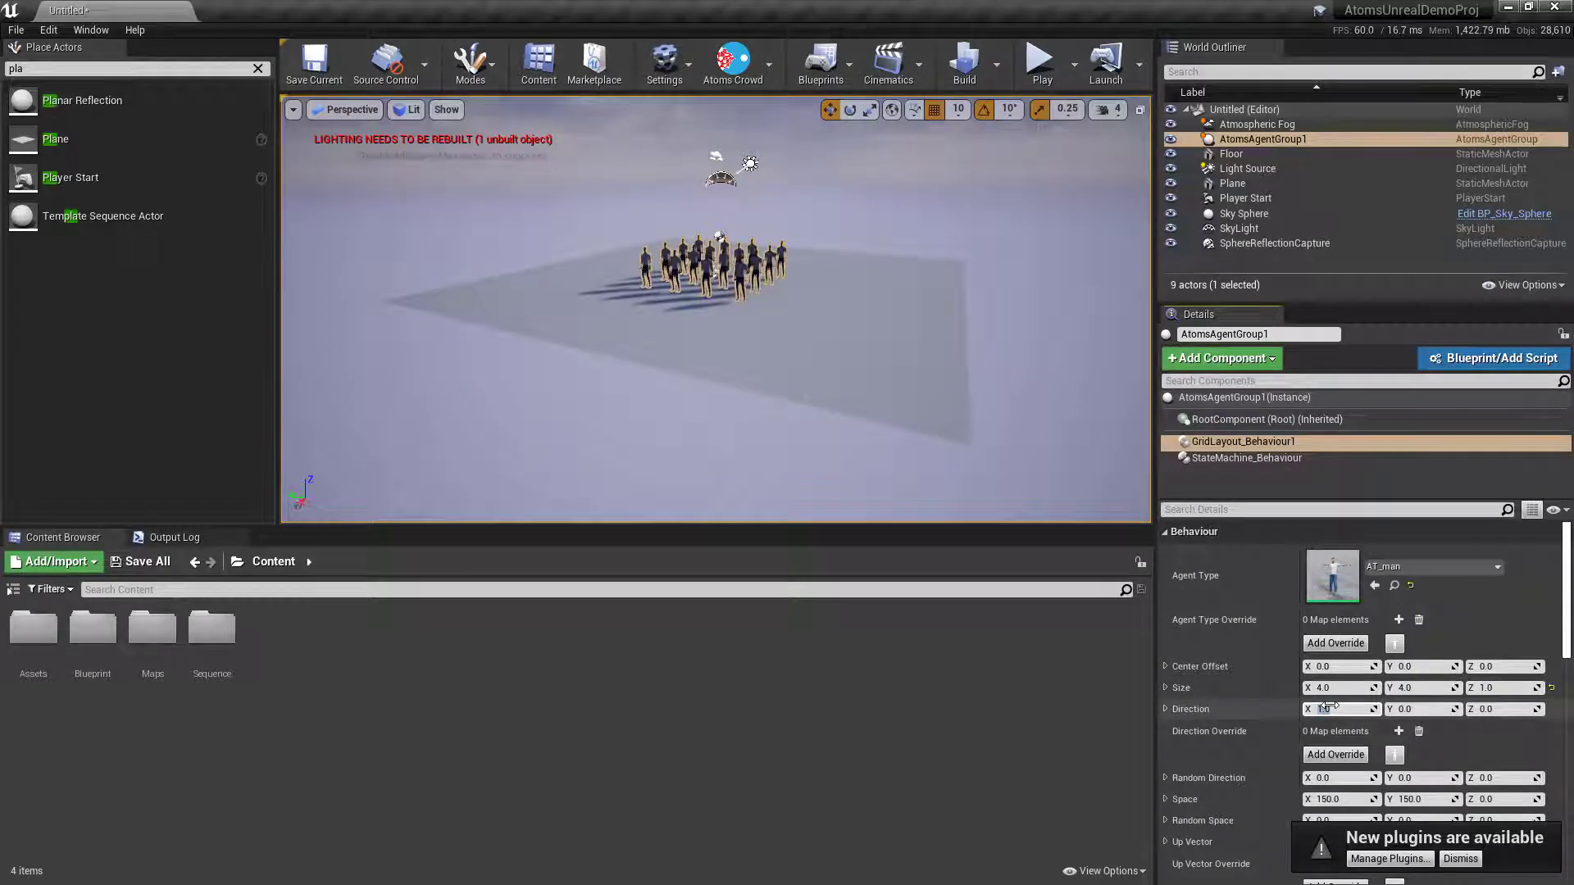
Set the X direction of the new grid layout to -1.
{"action": "left_click", "coordinate": [1328, 706]}
{"action": "type", "text": "-1.0"}
{"action": "key", "text": "Return"}
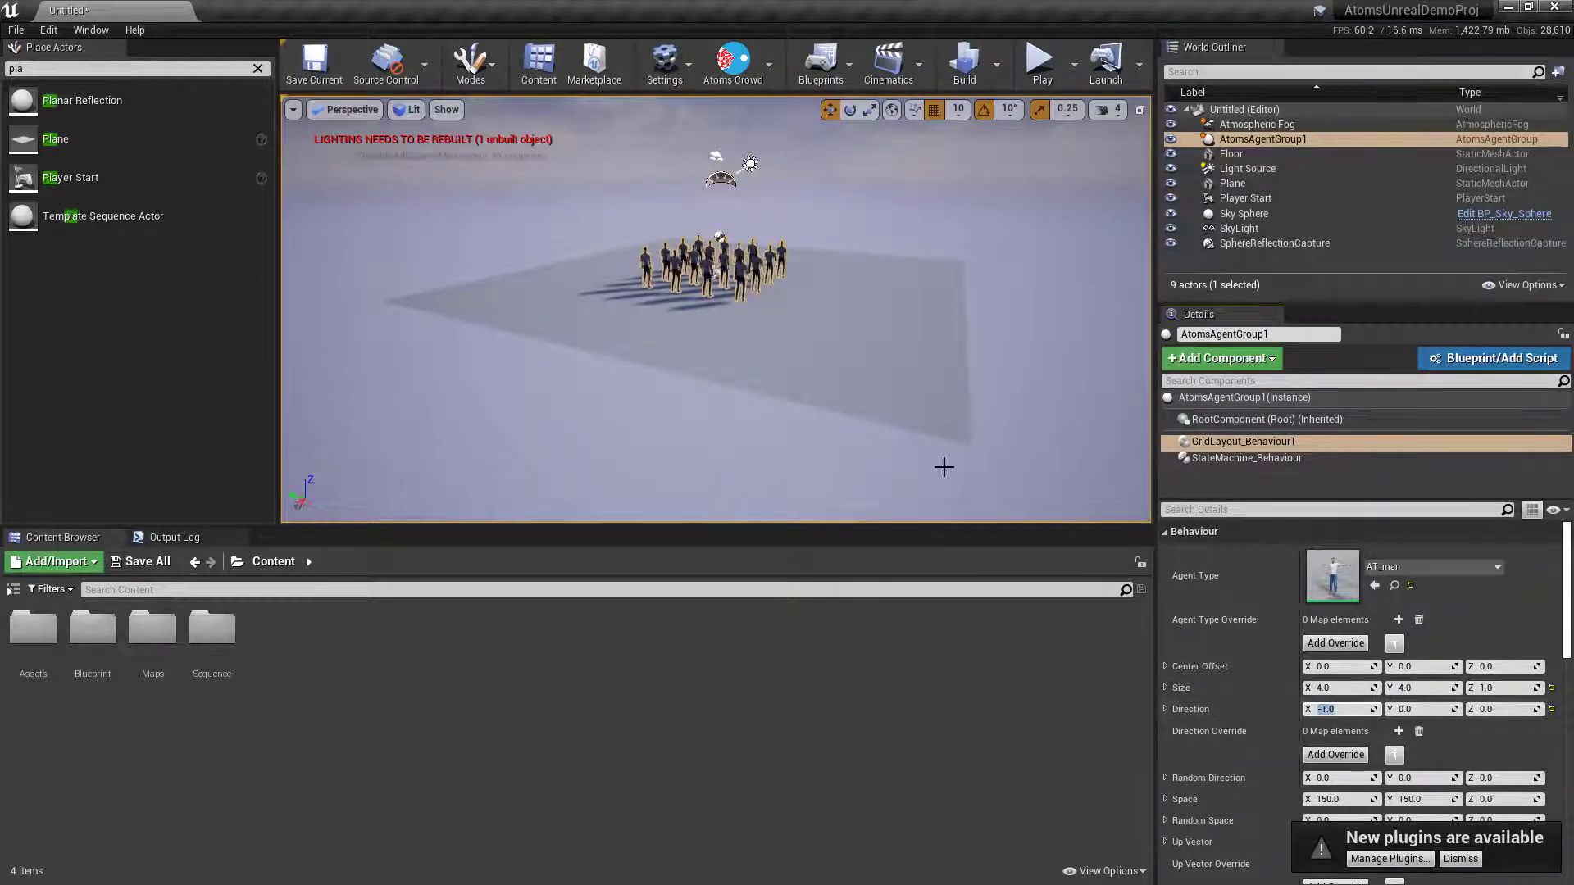
Set the ground plane's scale to 50 in X, 50 in Y and 1 in Z.
{"action": "left_click", "coordinate": [574, 344]}
{"action": "scroll", "coordinate": [854, 316], "scroll_direction": "up", "scroll_amount": 3}
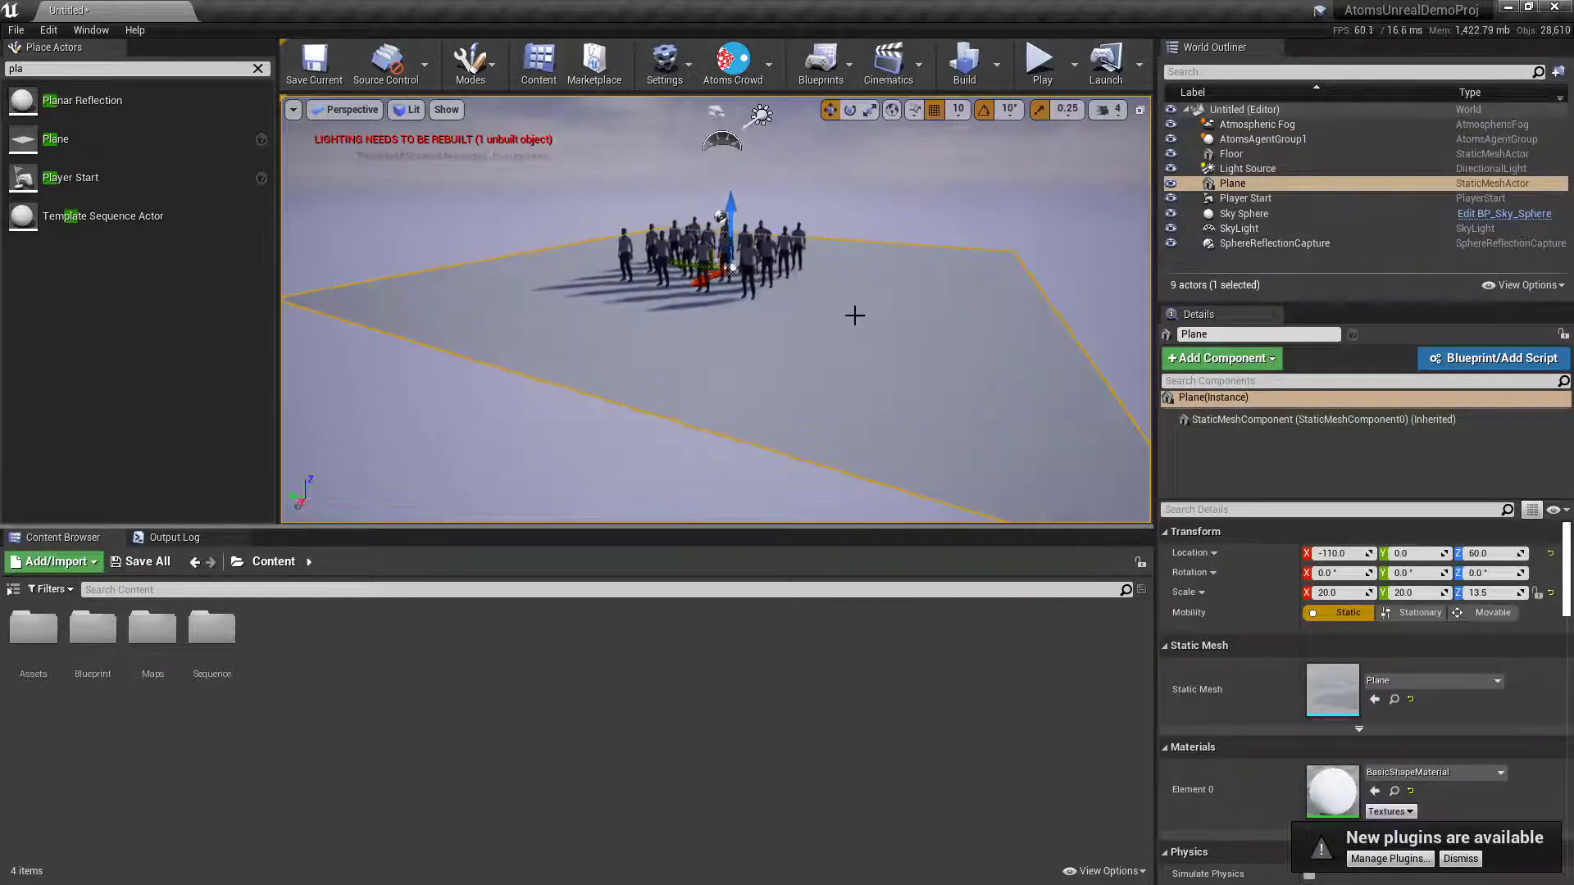
{"action": "scroll", "coordinate": [863, 277], "scroll_direction": "down", "scroll_amount": 2}
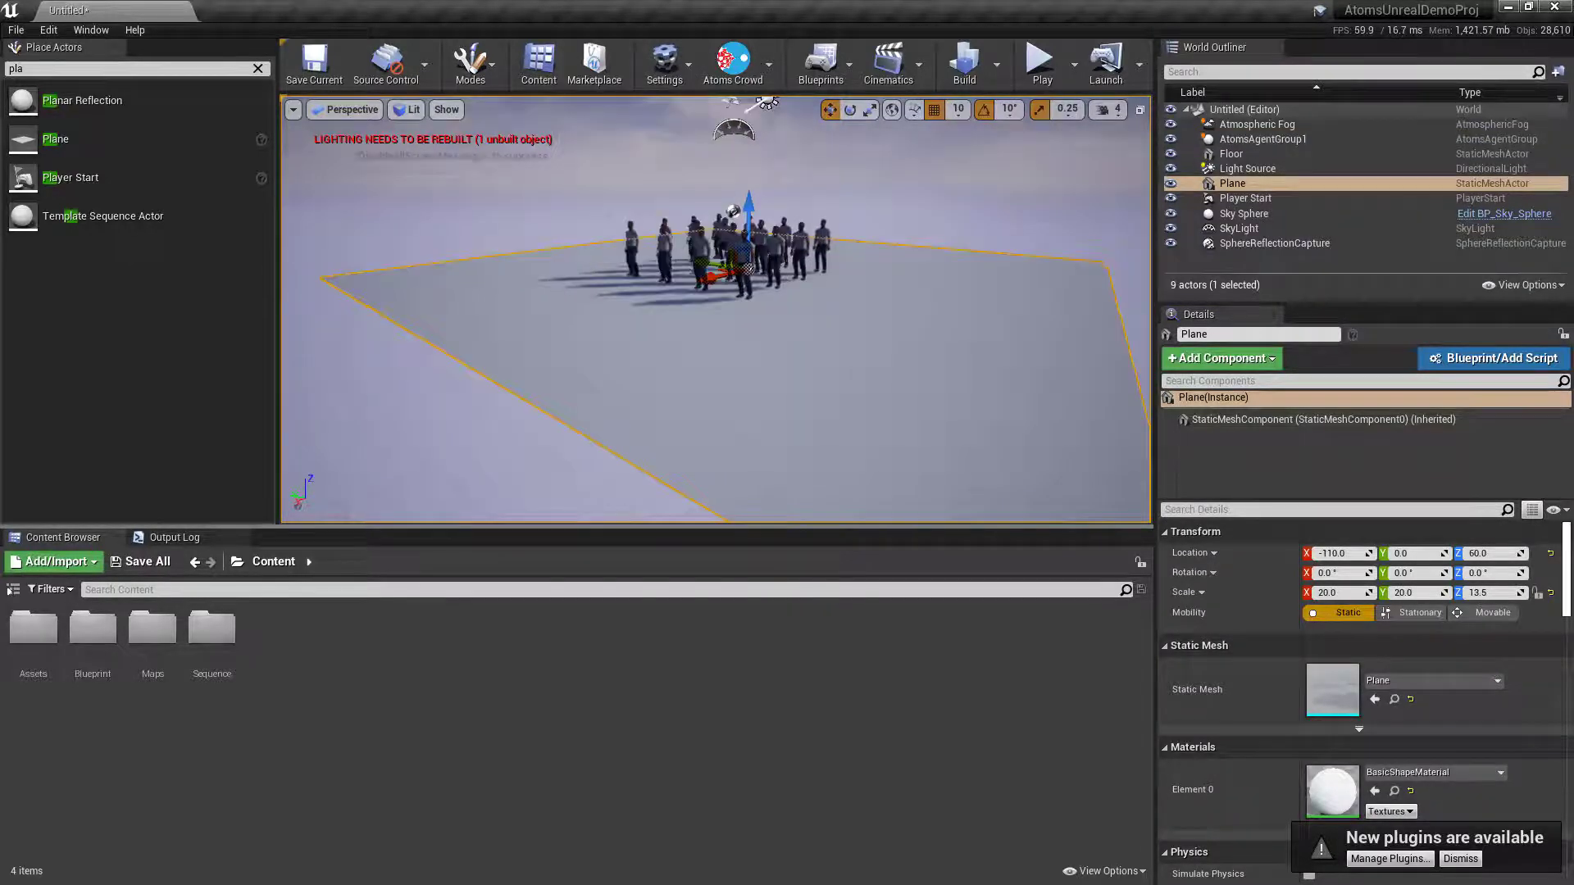
{"action": "scroll", "coordinate": [863, 277], "scroll_direction": "up", "scroll_amount": 2}
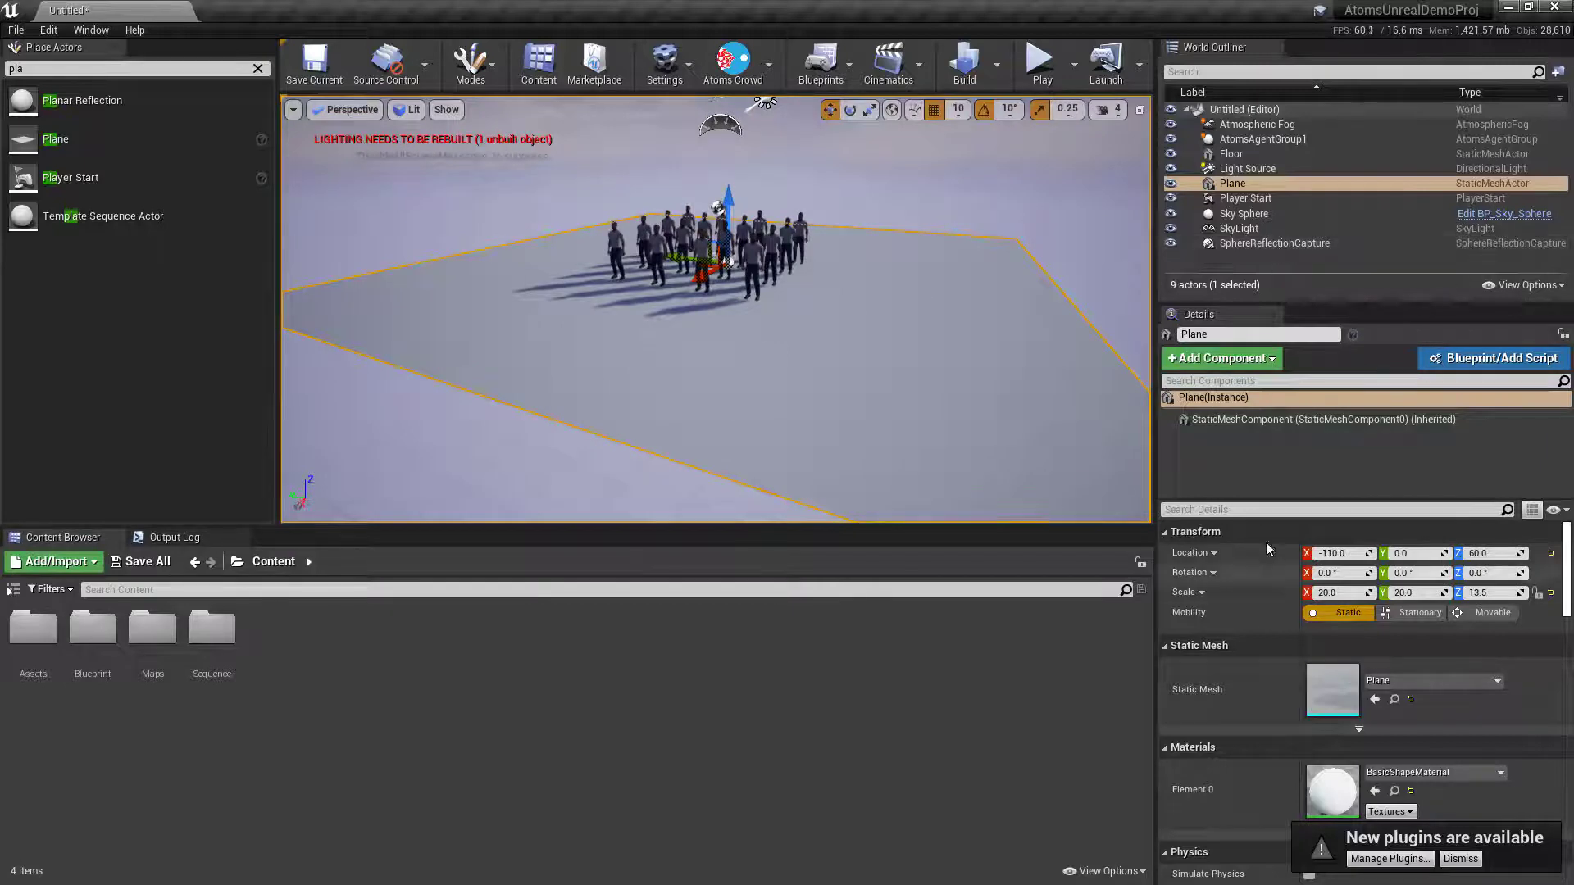
{"action": "left_click", "coordinate": [1241, 183]}
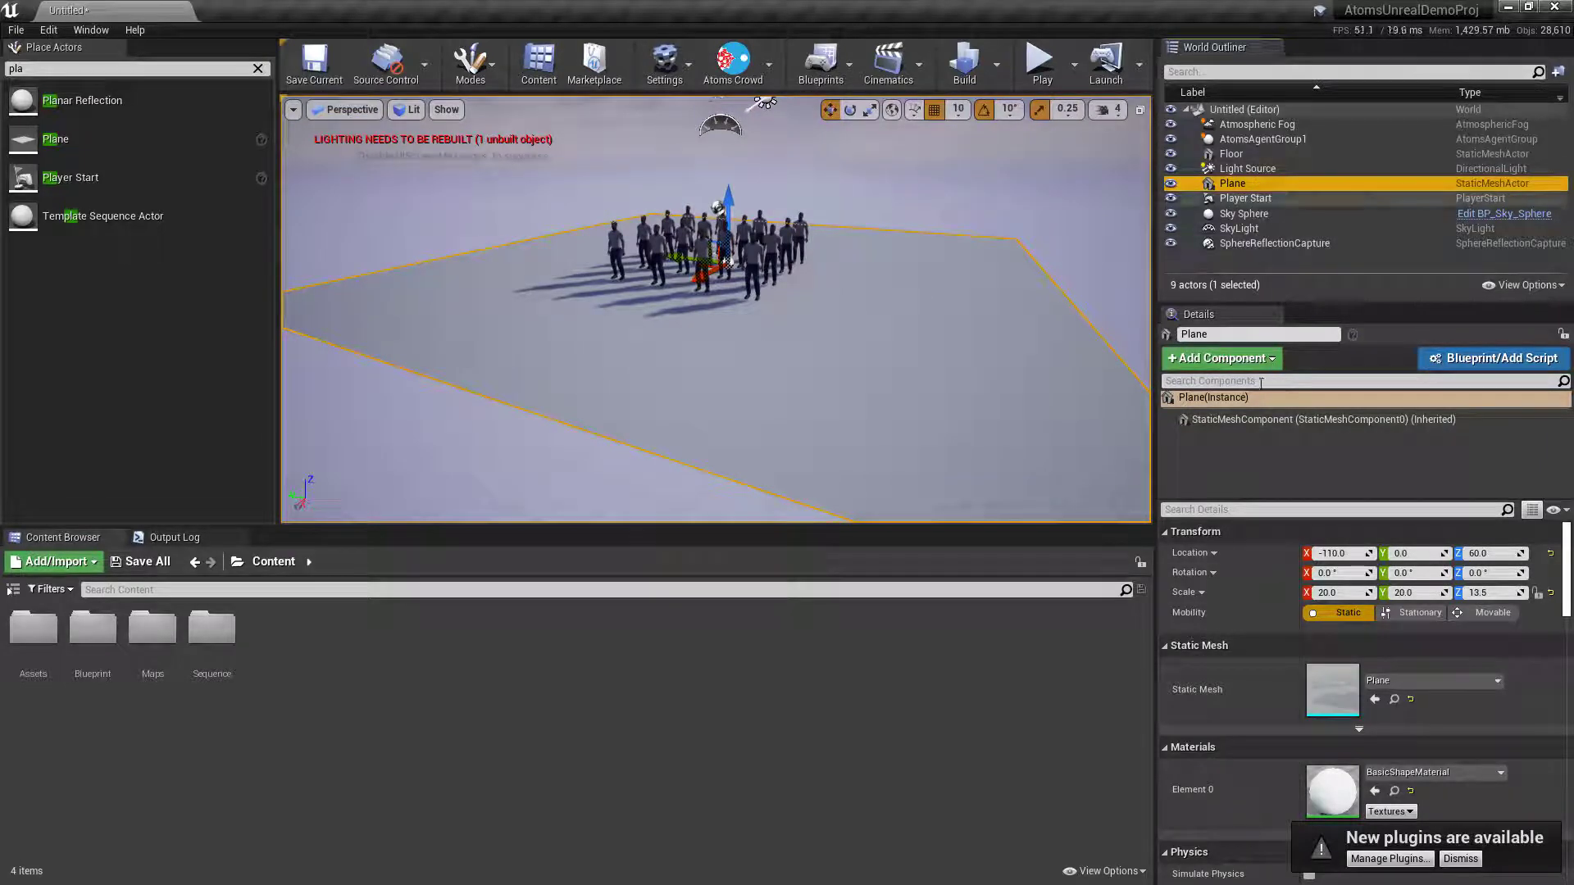
{"action": "left_click", "coordinate": [1340, 592]}
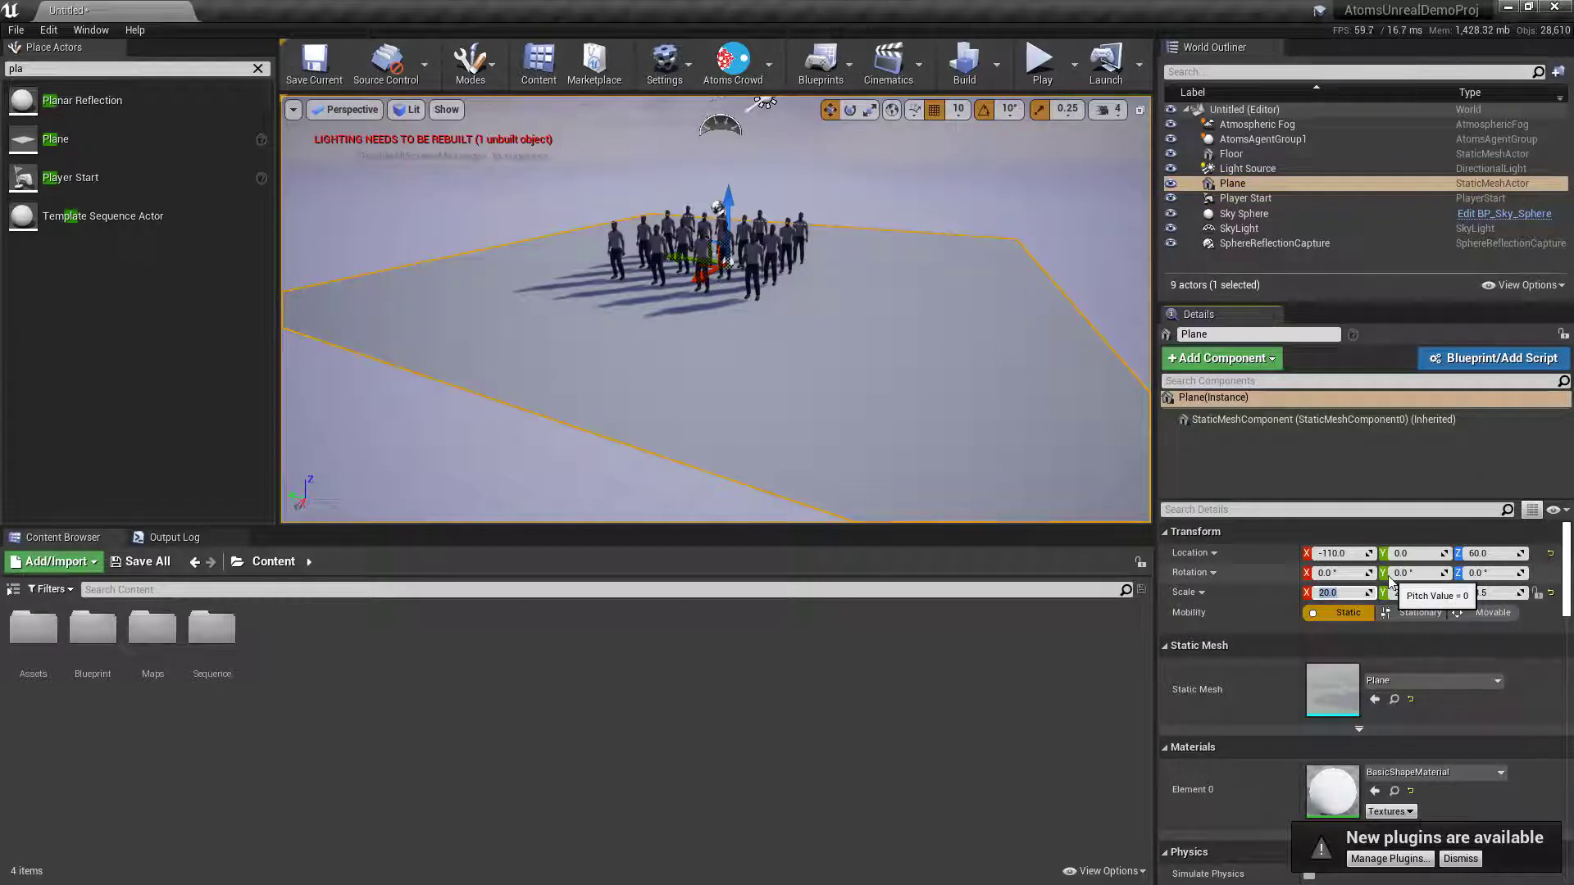
{"action": "type", "text": "50"}
{"action": "key", "text": "Tab"}
{"action": "key", "text": "Return"}
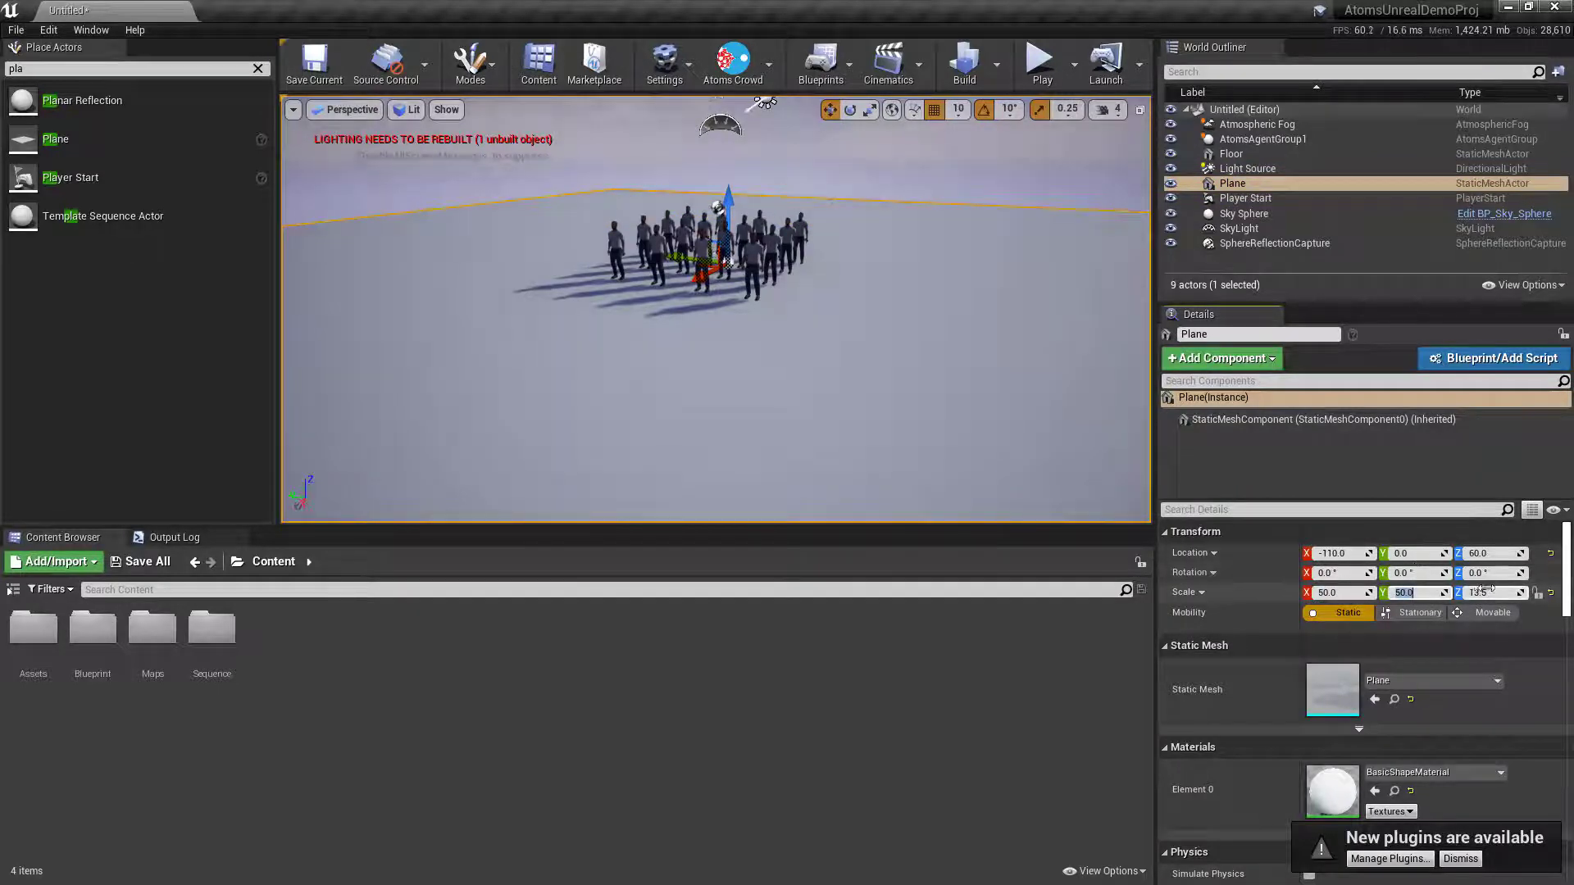
{"action": "mouse_move", "coordinate": [908, 359]}
{"action": "left_mouse_down"}
{"action": "mouse_move", "coordinate": [902, 406]}
{"action": "mouse_move", "coordinate": [908, 359]}
{"action": "left_mouse_up"}
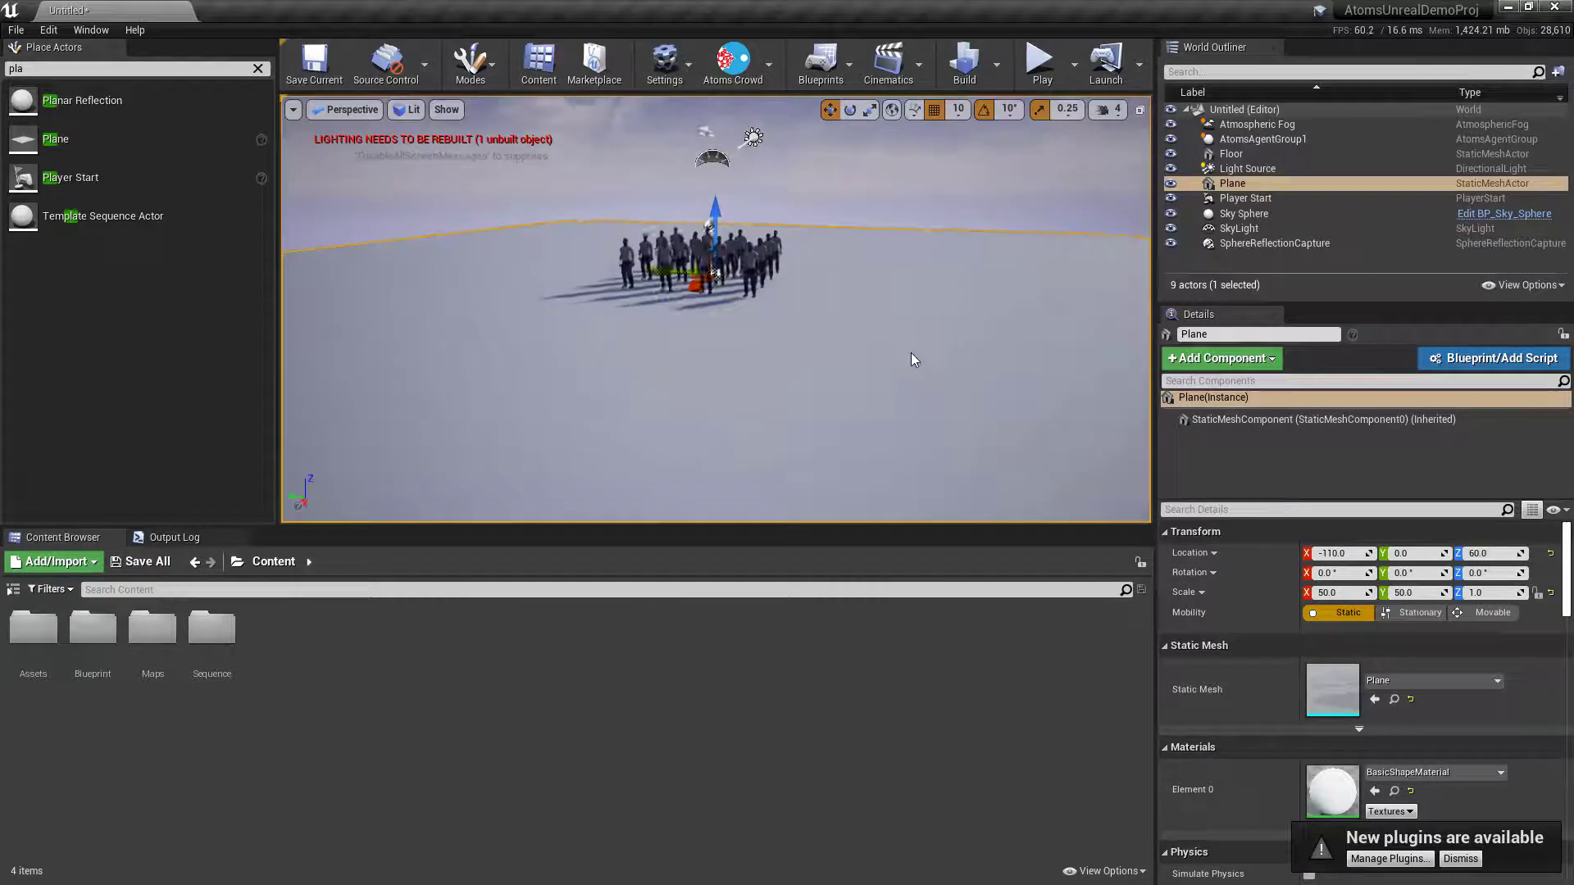
Set the State of the agent group's state machine behaviour to 1.
{"action": "left_click", "coordinate": [1258, 140]}
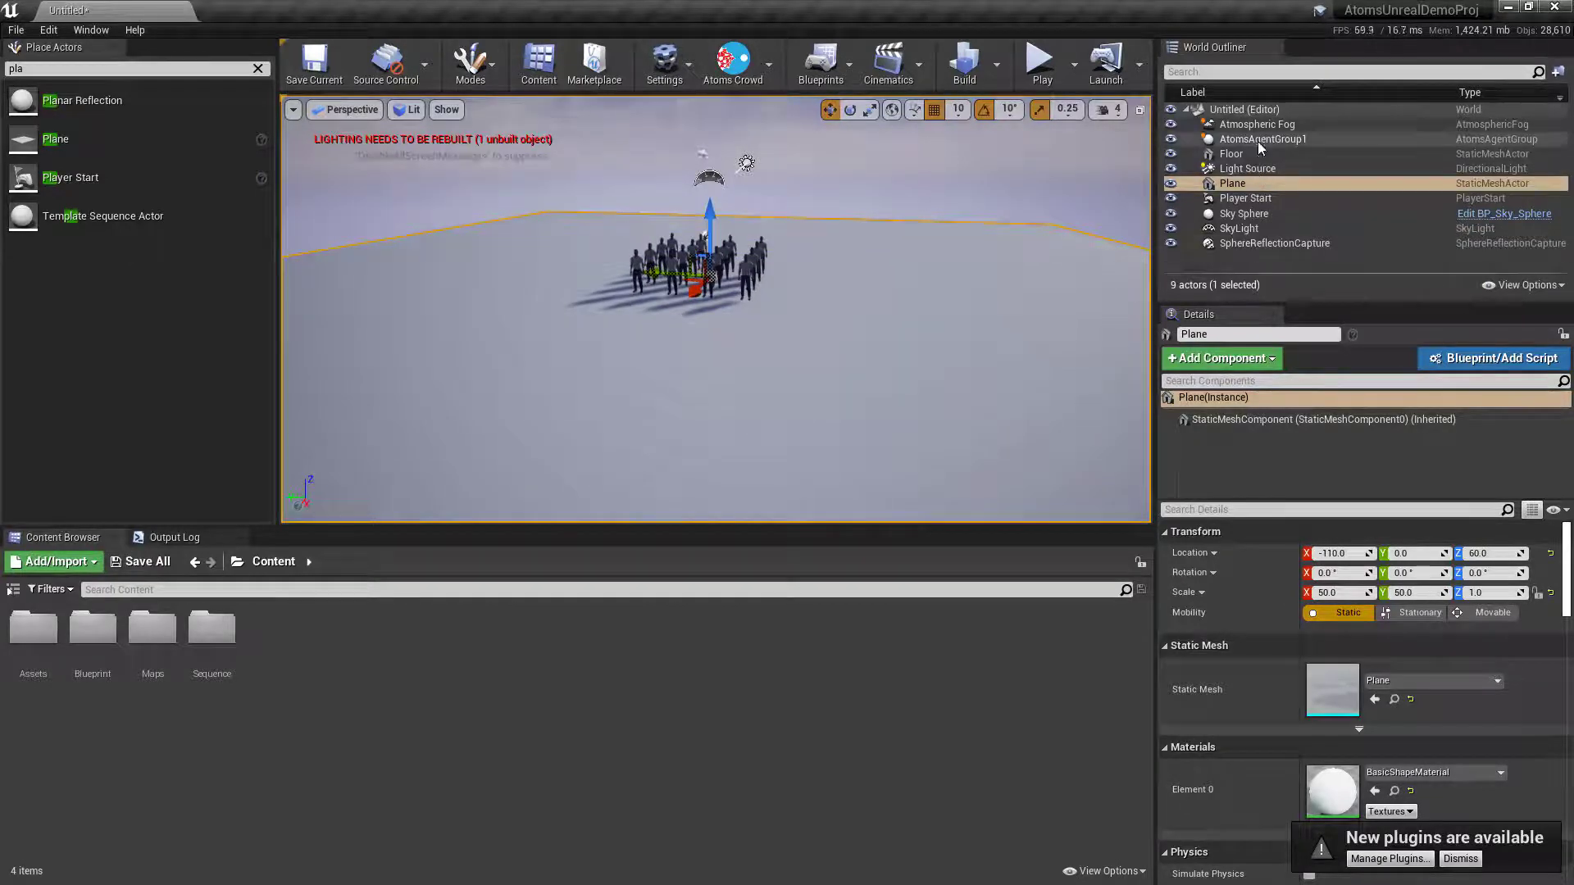
{"action": "left_click", "coordinate": [1255, 474]}
{"action": "left_click_drag", "start_coordinate": [1341, 554], "coordinate": [1354, 554]}
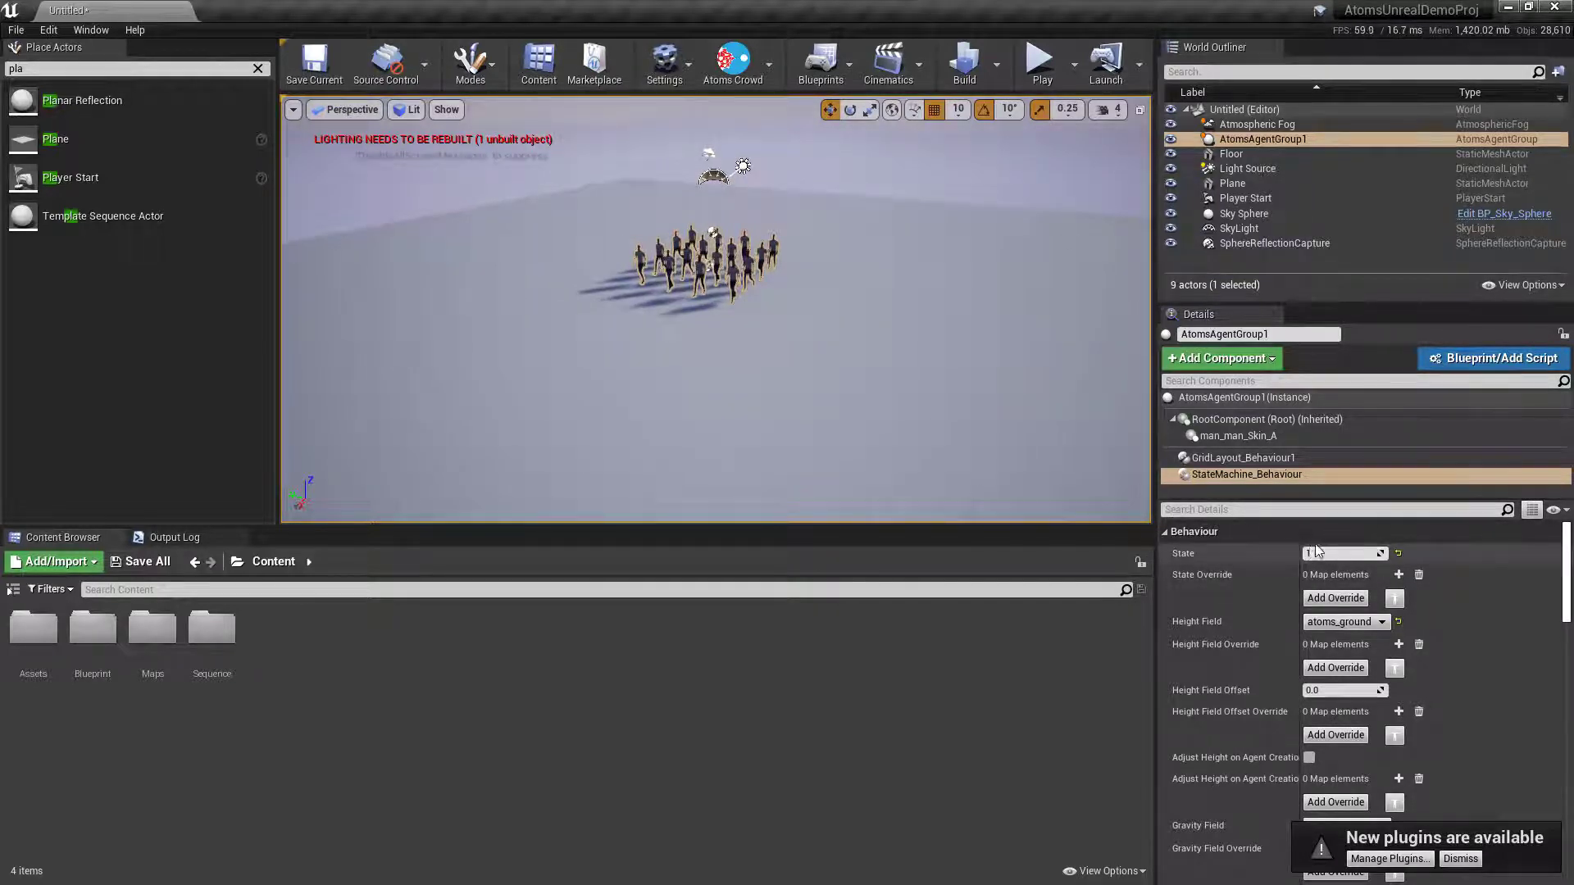
Play the level to check how the agents move across the plane, and stop the simulation.
{"action": "left_click", "coordinate": [1039, 62]}
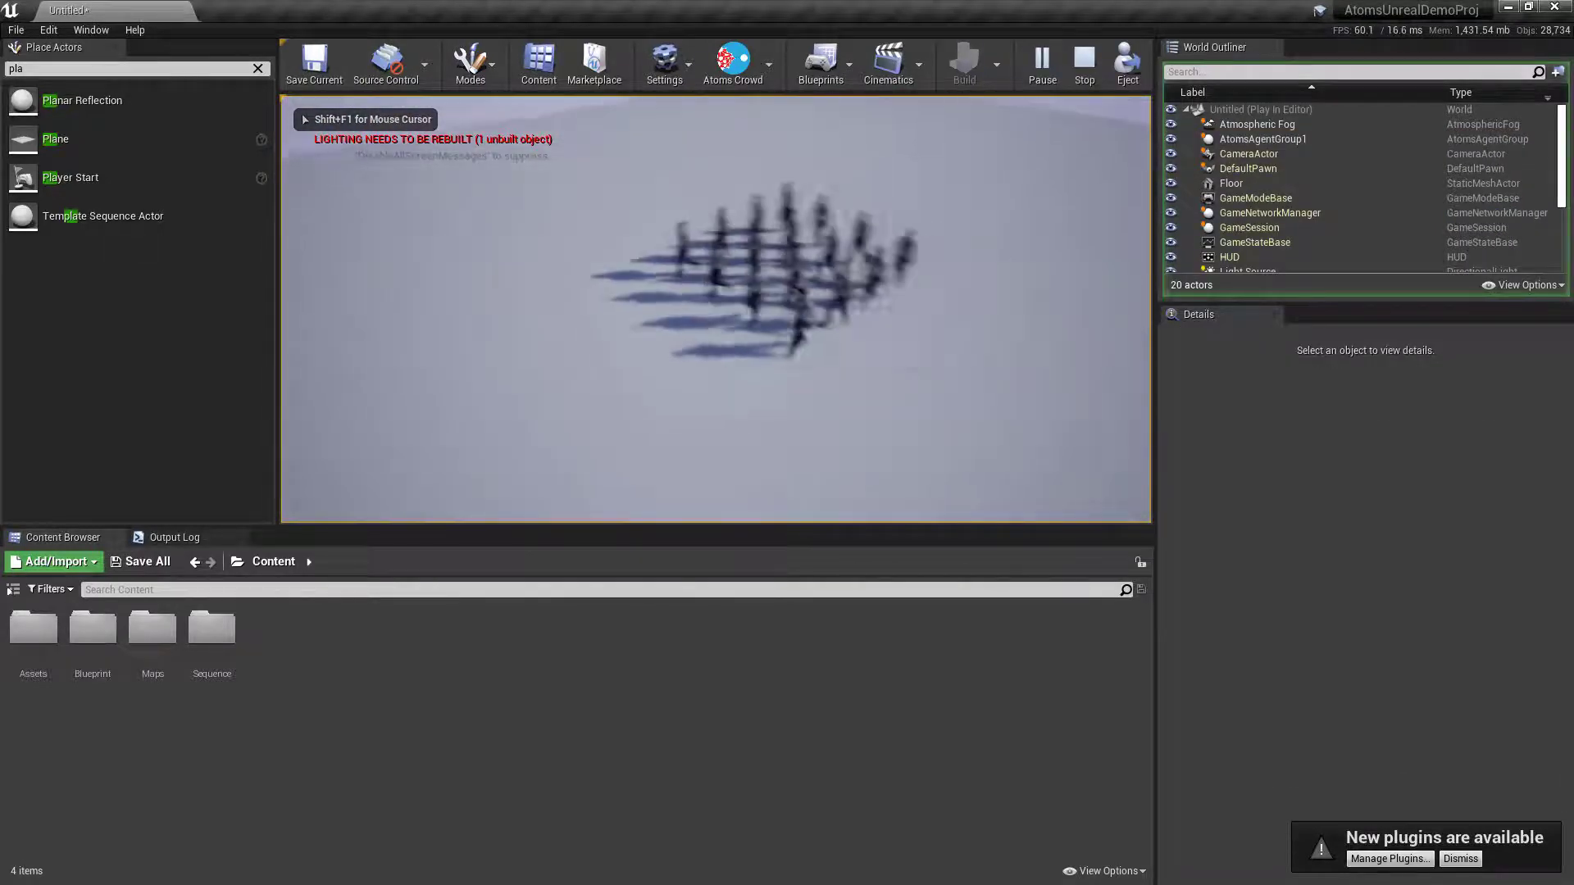
{"action": "key", "text": "Escape"}
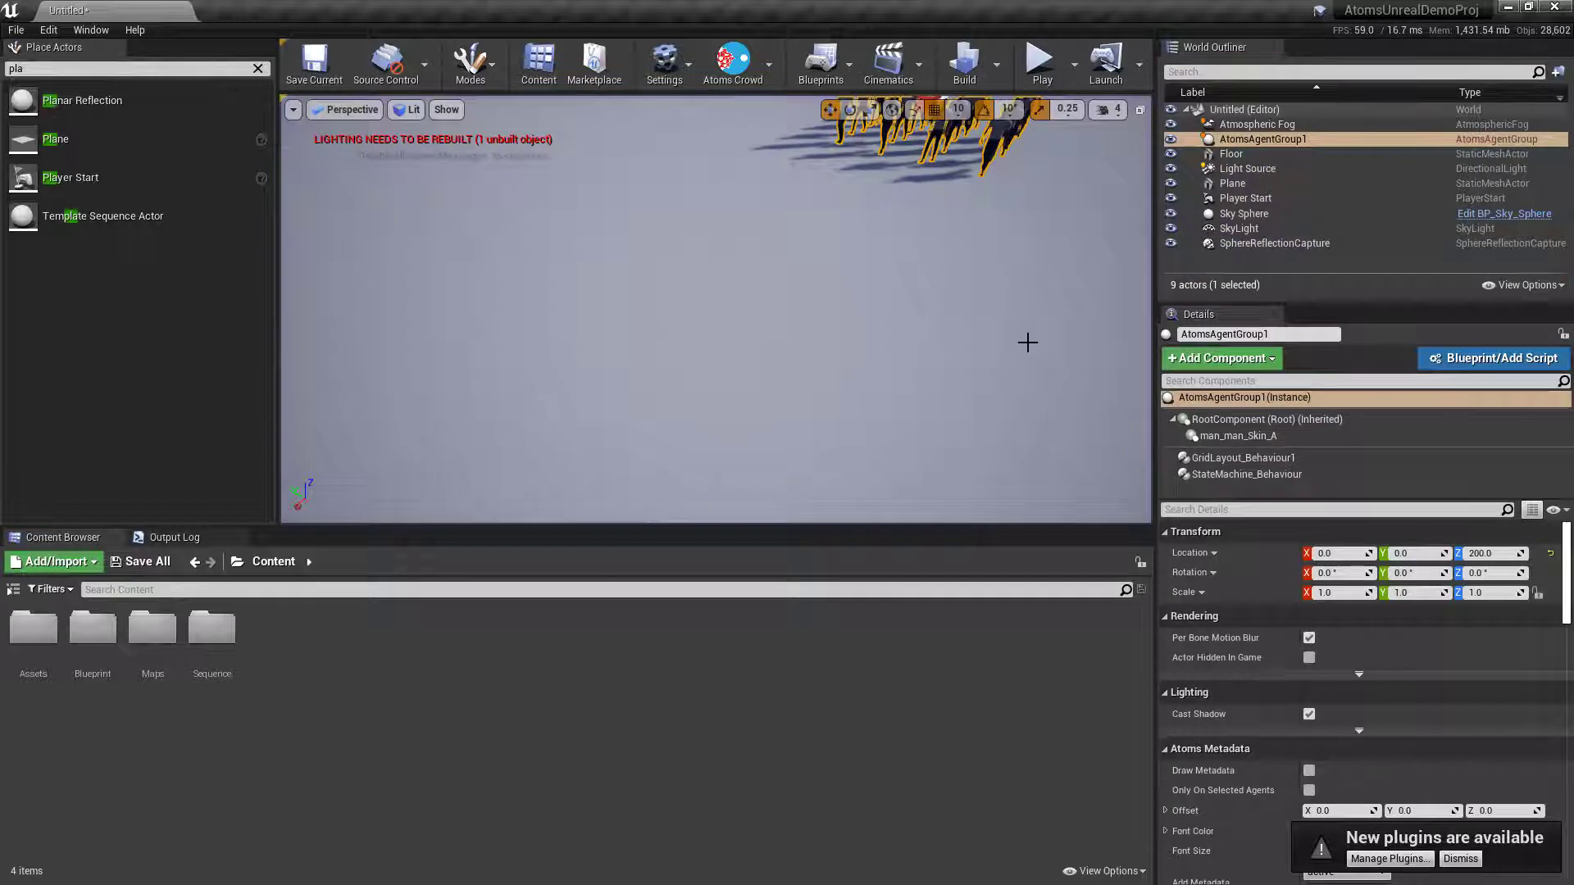
{"action": "key", "text": "f"}
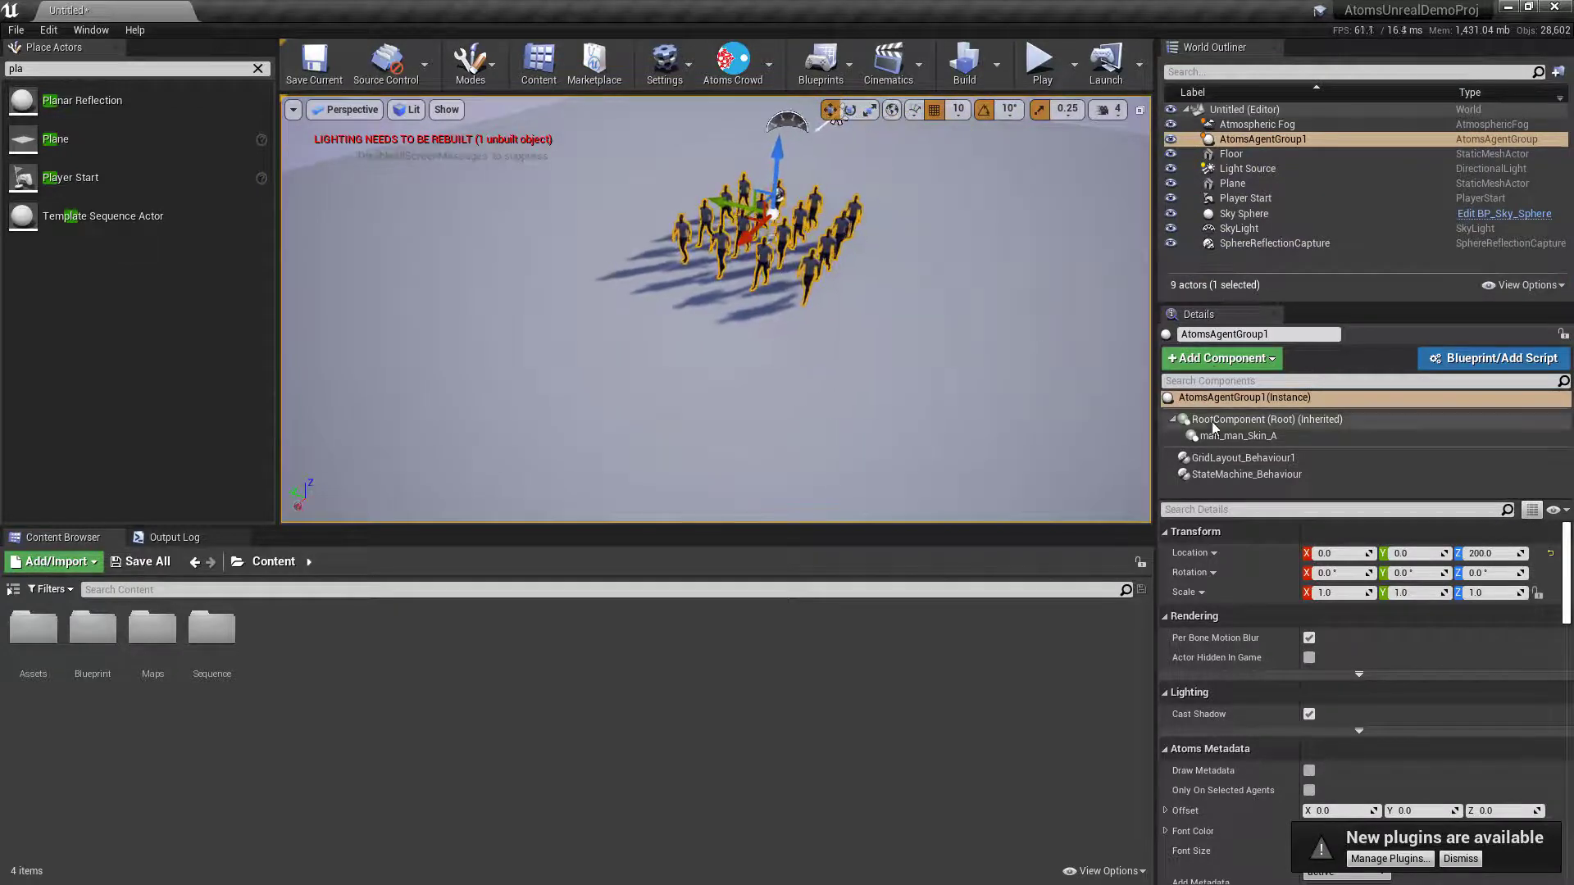
Place an Atoms Spline Actor on the plane in front of the crowd, at about X 220, Y -10, Z 60.
{"action": "left_click", "coordinate": [1217, 361]}
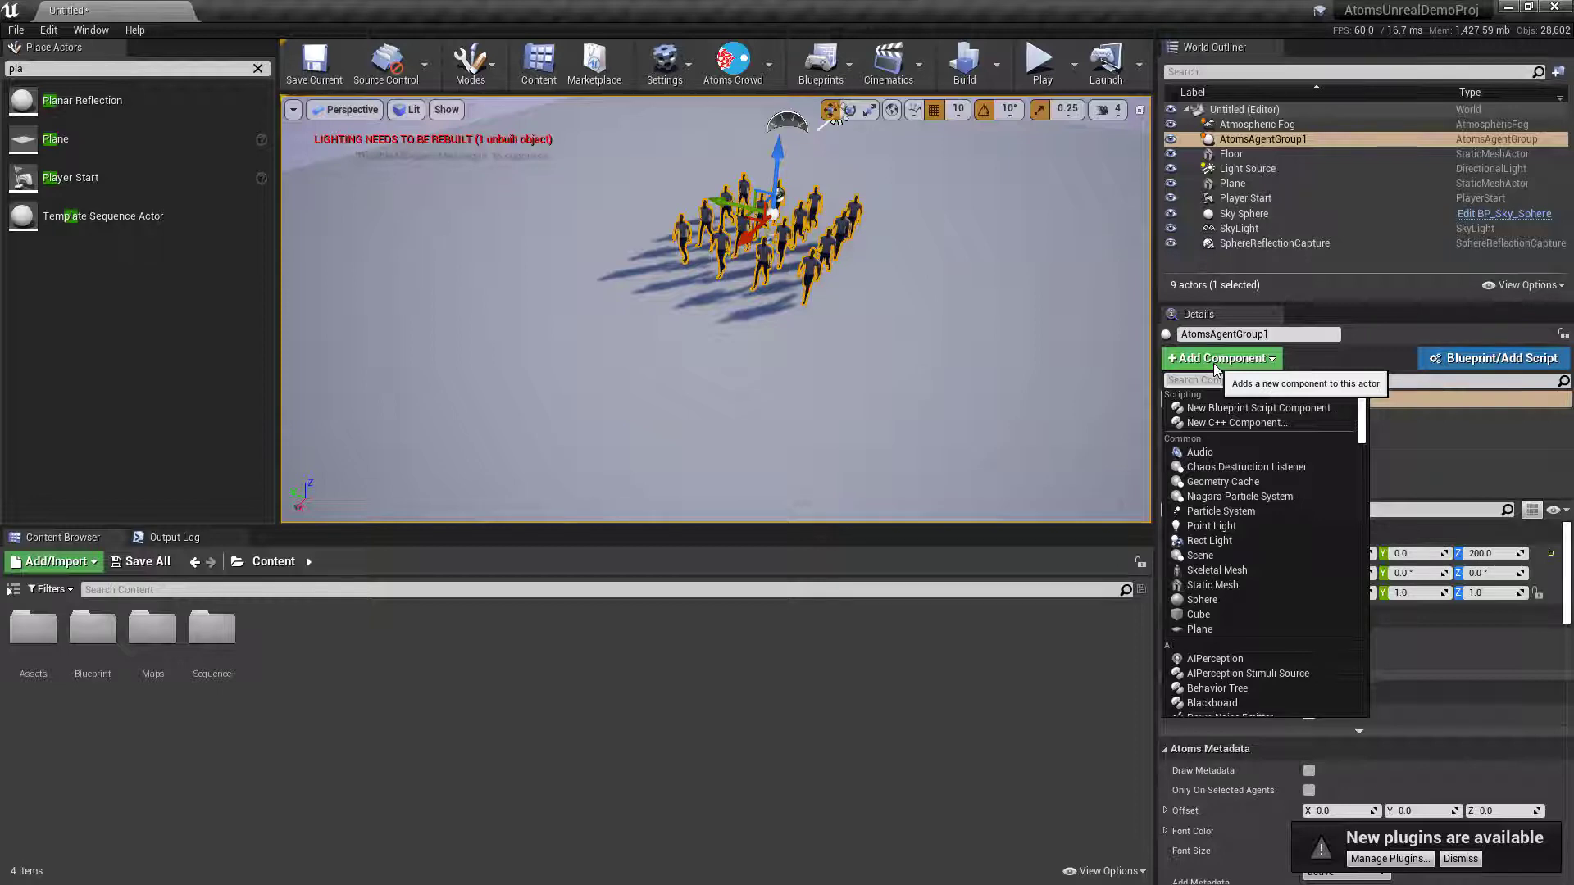
{"action": "left_click", "coordinate": [132, 68]}
{"action": "key", "text": "BackSpace"}
{"action": "key", "text": "BackSpace"}
{"action": "key", "text": "BackSpace"}
{"action": "type", "text": "spli"}
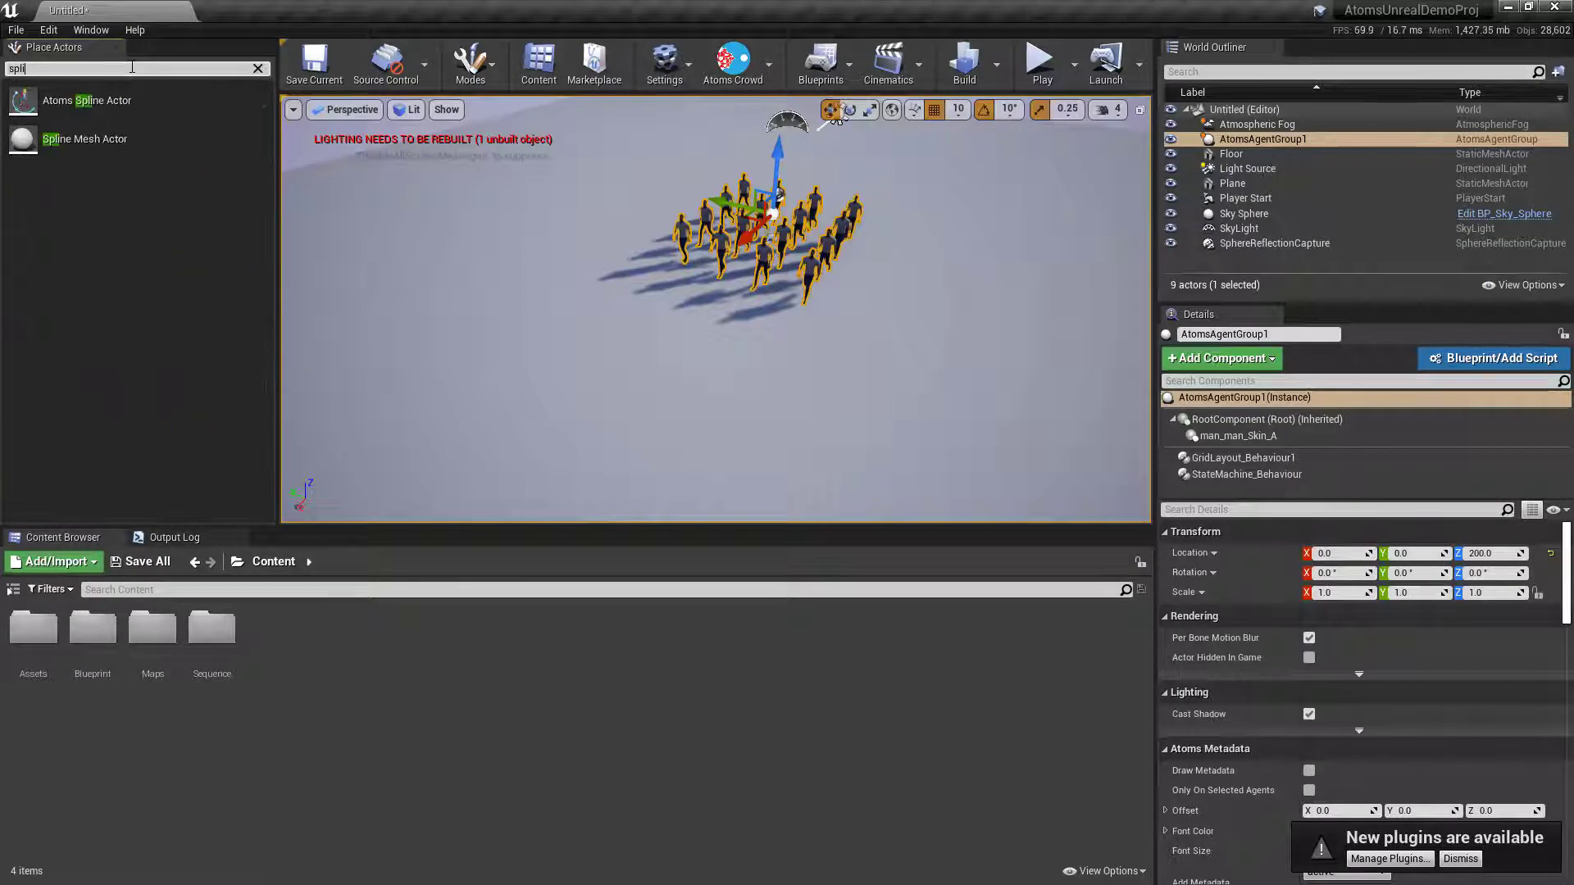
{"action": "left_click_drag", "start_coordinate": [87, 100], "coordinate": [724, 392]}
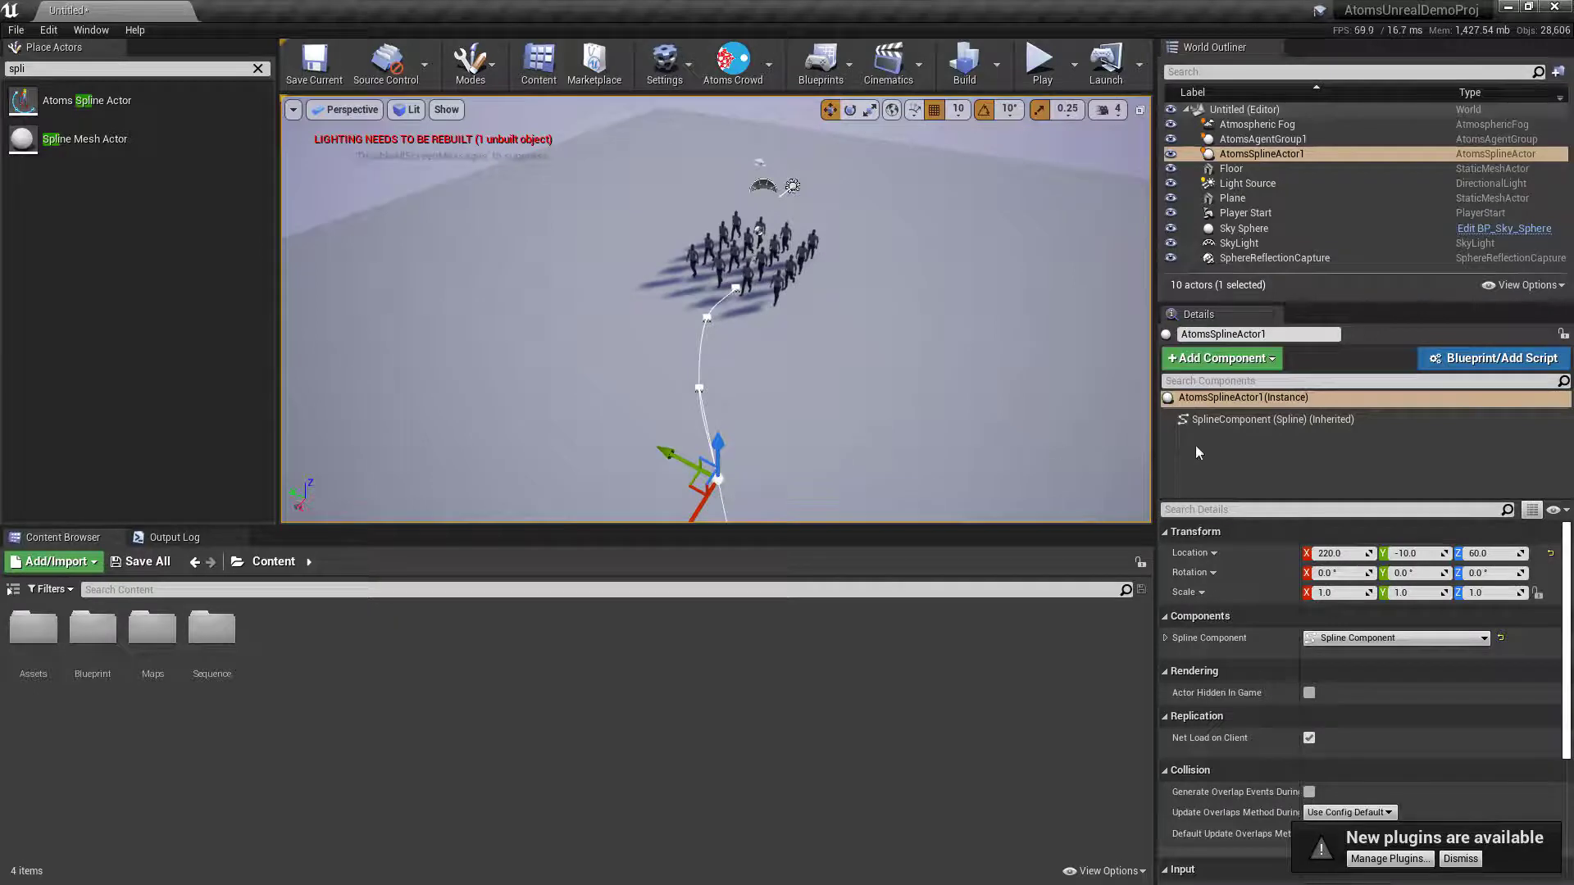
Add a Follow Curve behaviour to the agent group and assign AtomsSplineActor1 as its curve.
{"action": "left_click", "coordinate": [1276, 140]}
{"action": "left_click", "coordinate": [1223, 358]}
{"action": "type", "text": "followc"}
{"action": "key", "text": "BackSpace"}
{"action": "type", "text": "c"}
{"action": "left_click", "coordinate": [1386, 553]}
{"action": "left_click", "coordinate": [1400, 371]}
Play the level to check how the agents follow the spline, stop it and reframe the agent group.
{"action": "left_click", "coordinate": [1040, 61]}
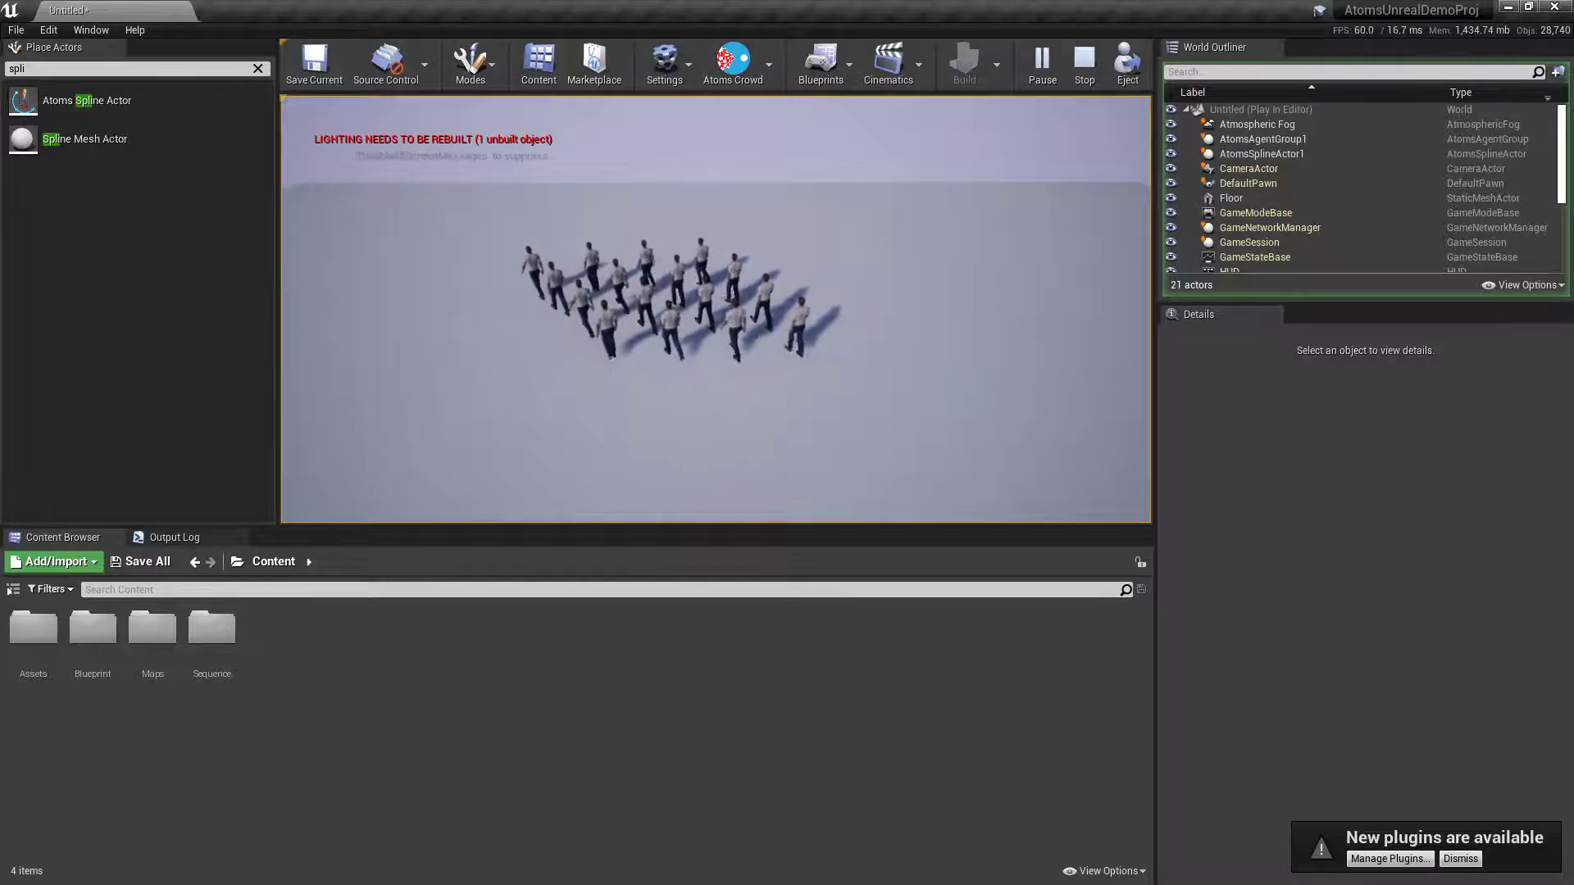
{"action": "key", "text": "Escape"}
{"action": "key", "text": "f"}
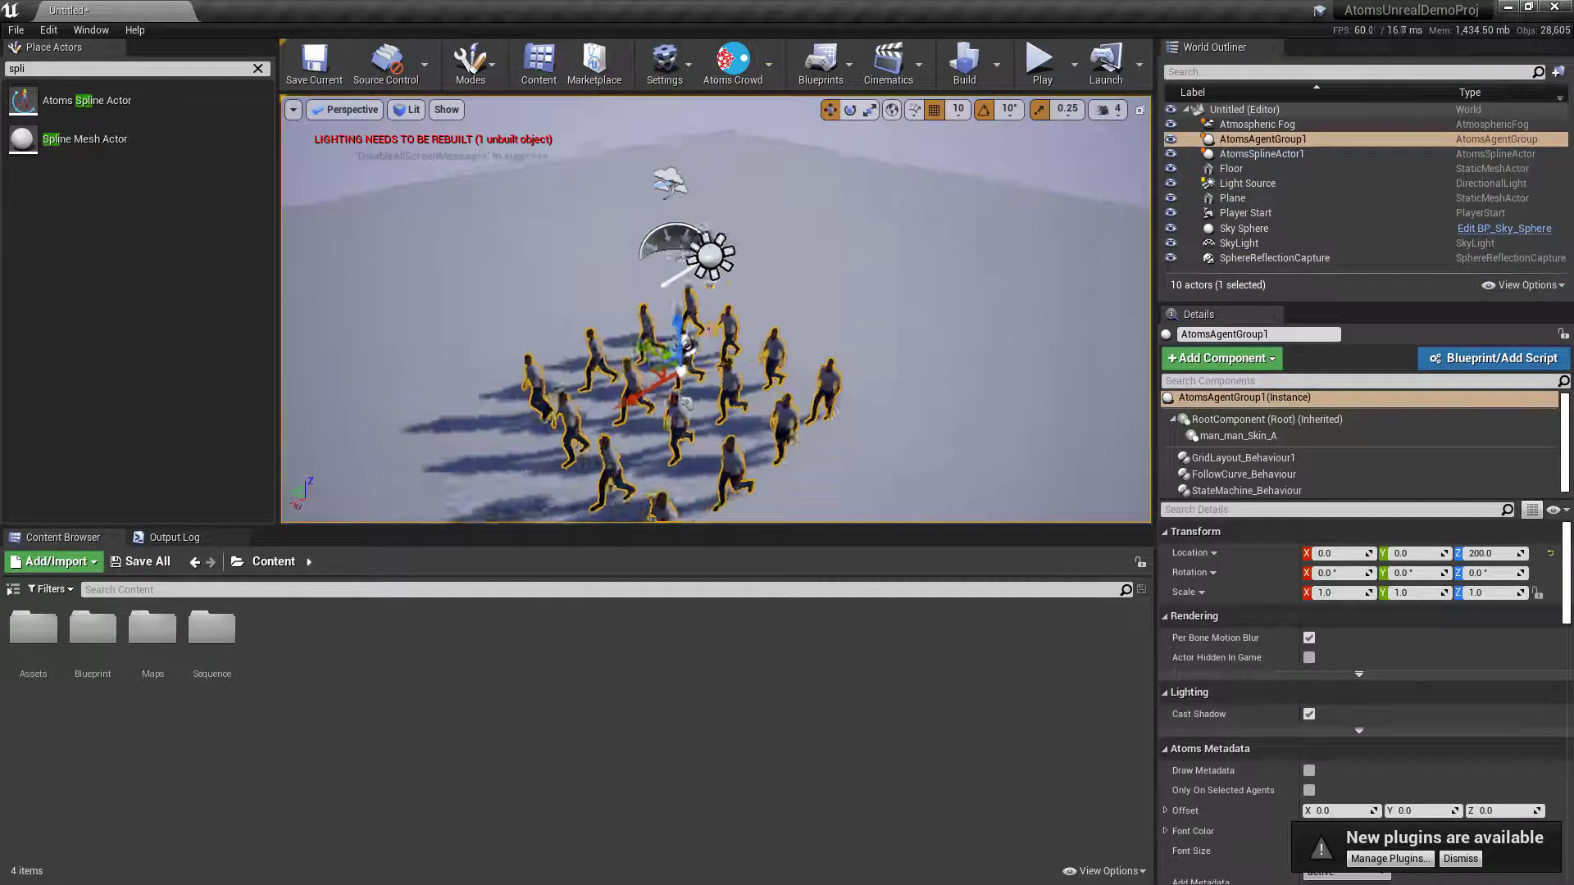
{"action": "scroll", "coordinate": [713, 311], "scroll_direction": "down", "scroll_amount": 5}
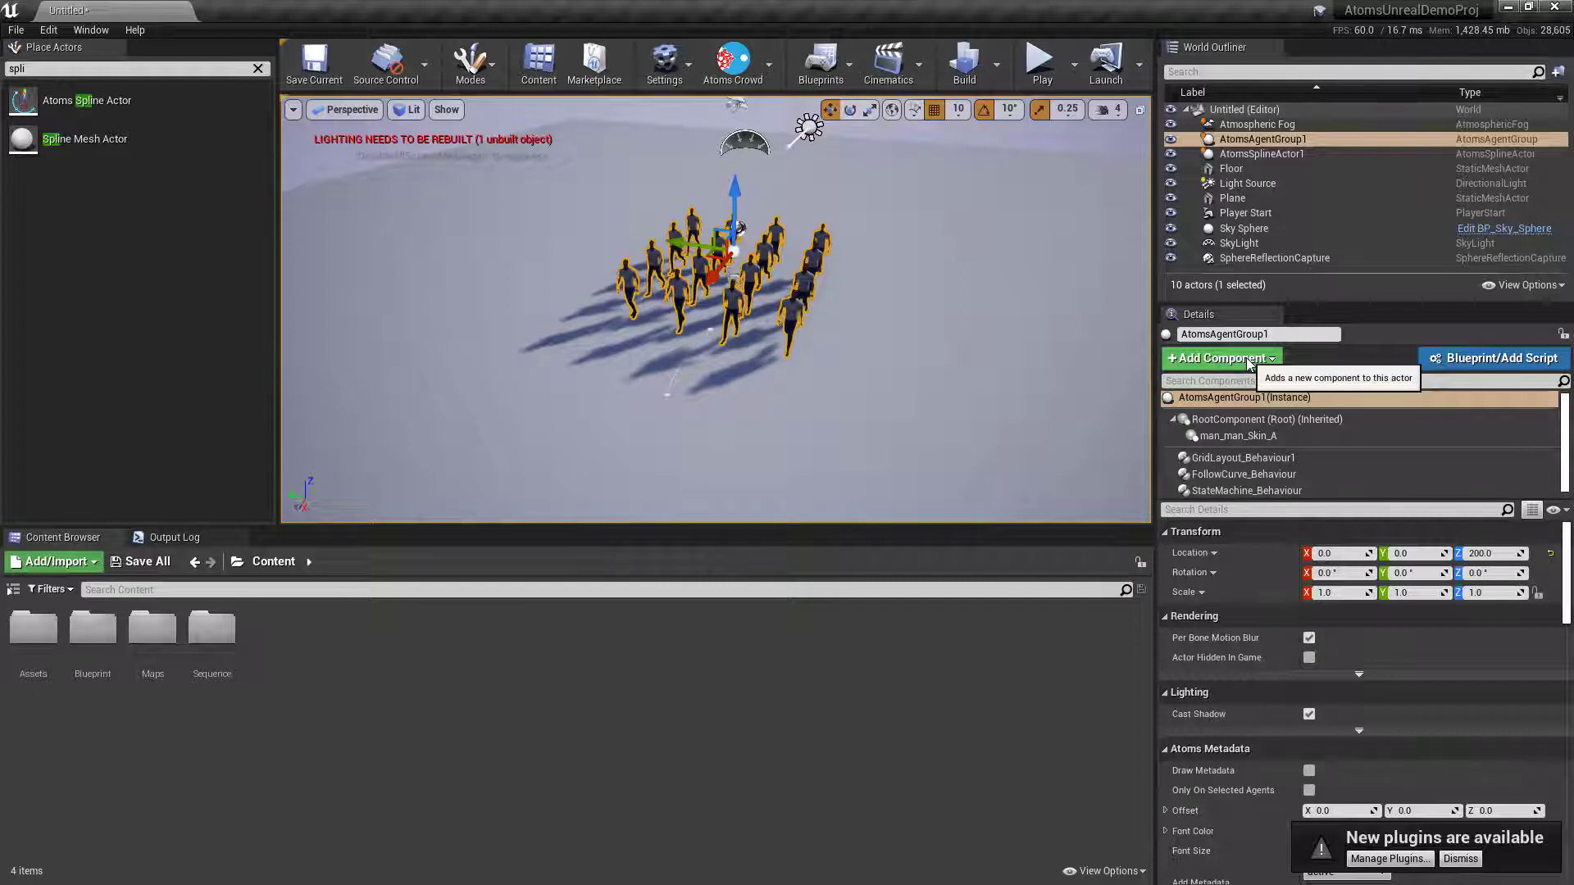
{"action": "scroll", "coordinate": [1279, 459], "scroll_direction": "down", "scroll_amount": 1}
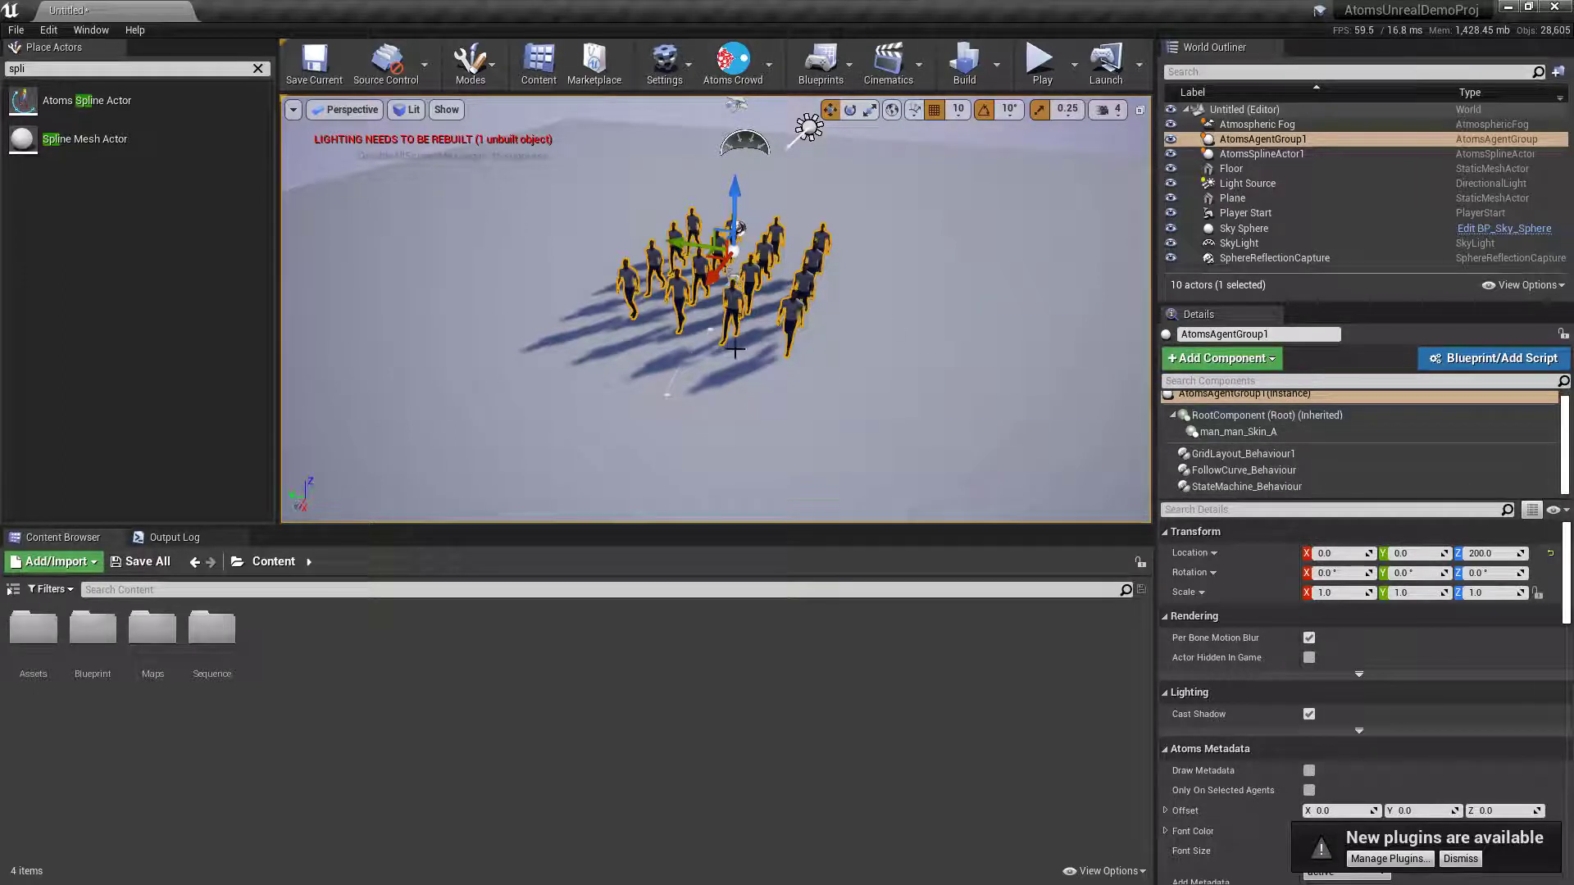
{"action": "scroll", "coordinate": [824, 338], "scroll_direction": "down", "scroll_amount": 1}
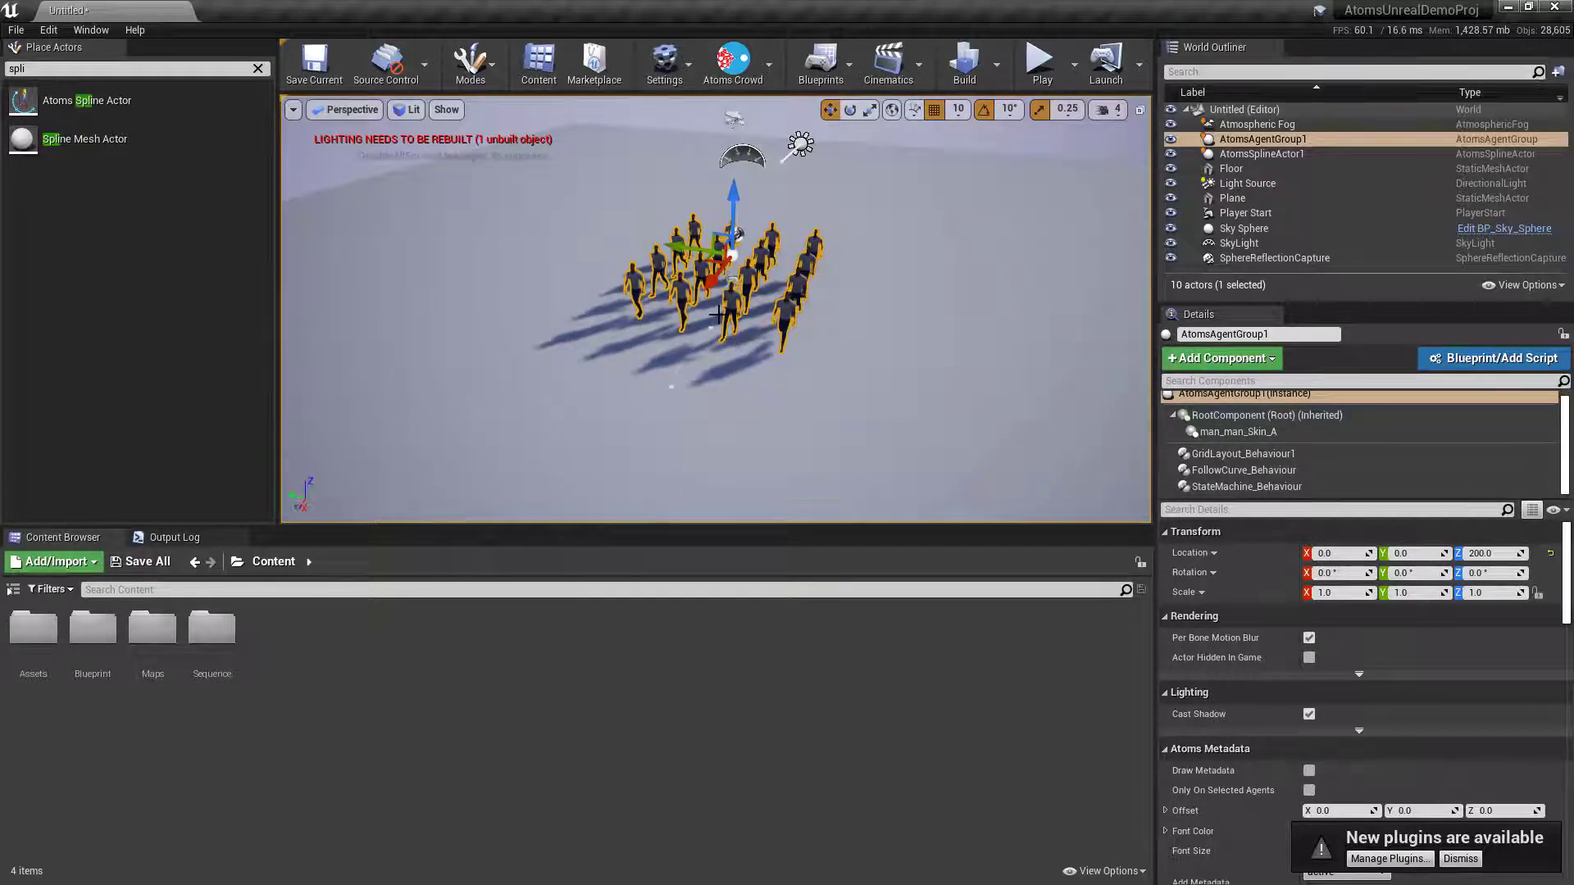
Override the state of agents 0 to 3 with the value 0 in the state machine behaviour.
{"action": "left_click", "coordinate": [1258, 487]}
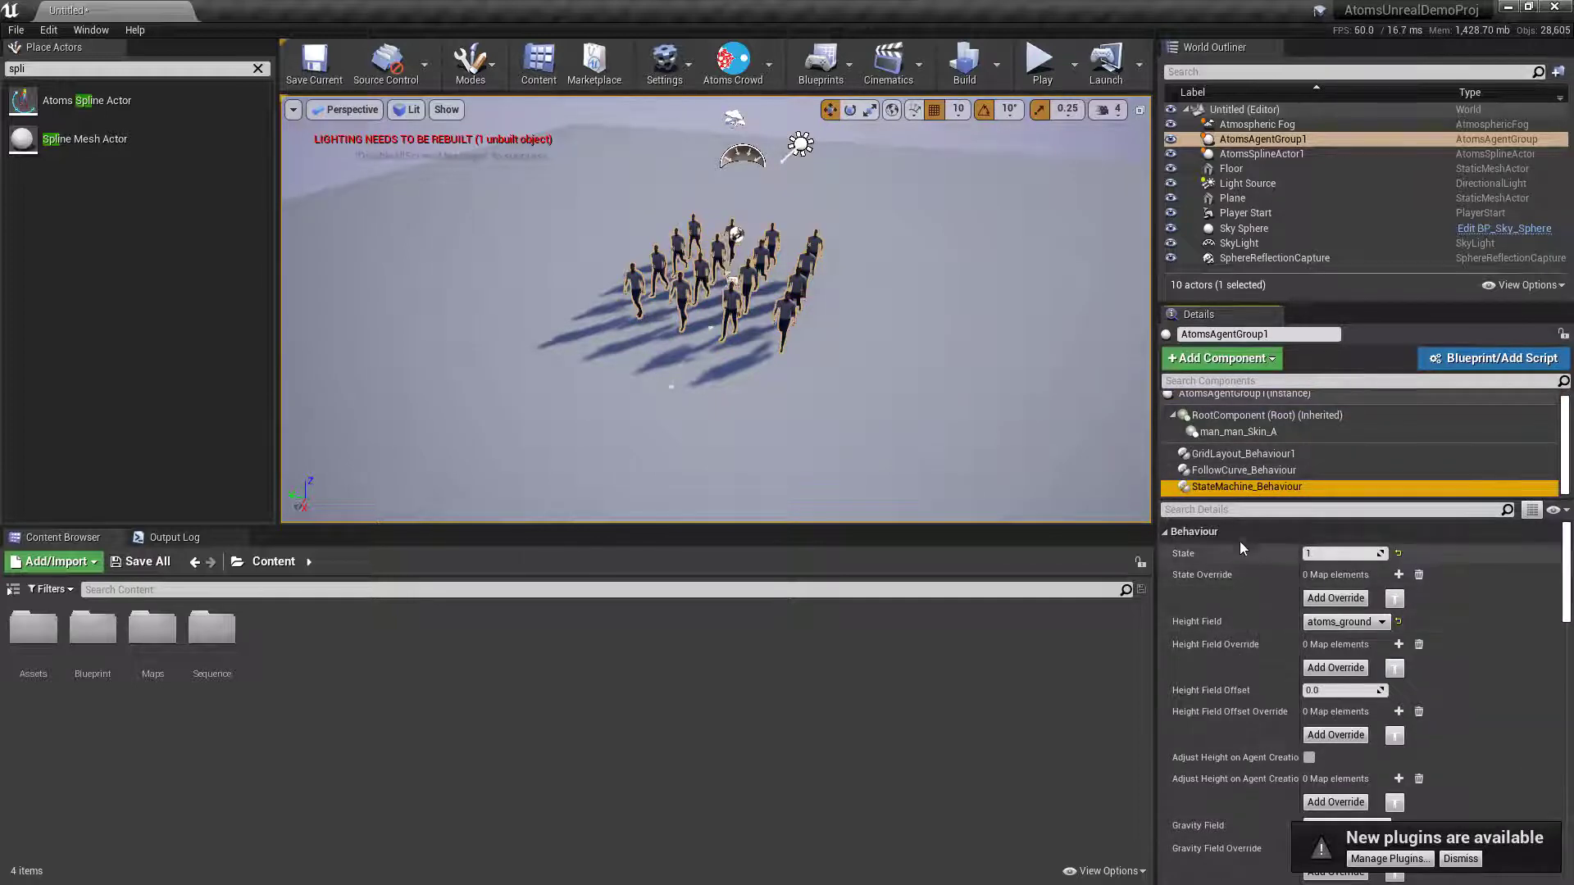
{"action": "left_click", "coordinate": [1243, 453]}
{"action": "left_click", "coordinate": [1243, 470]}
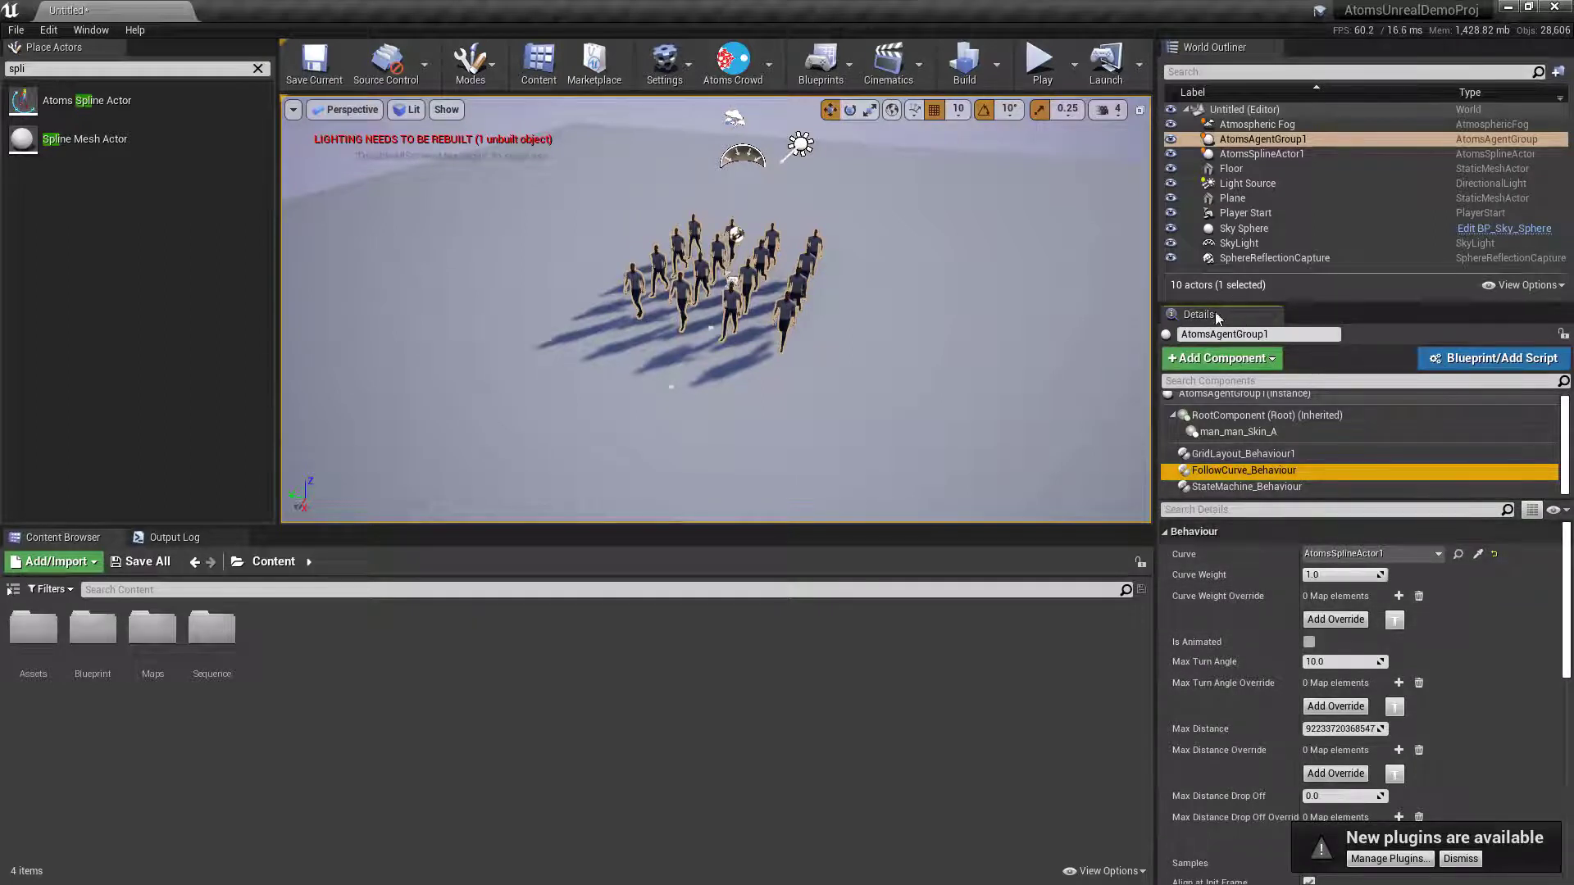
{"action": "left_click", "coordinate": [1233, 487]}
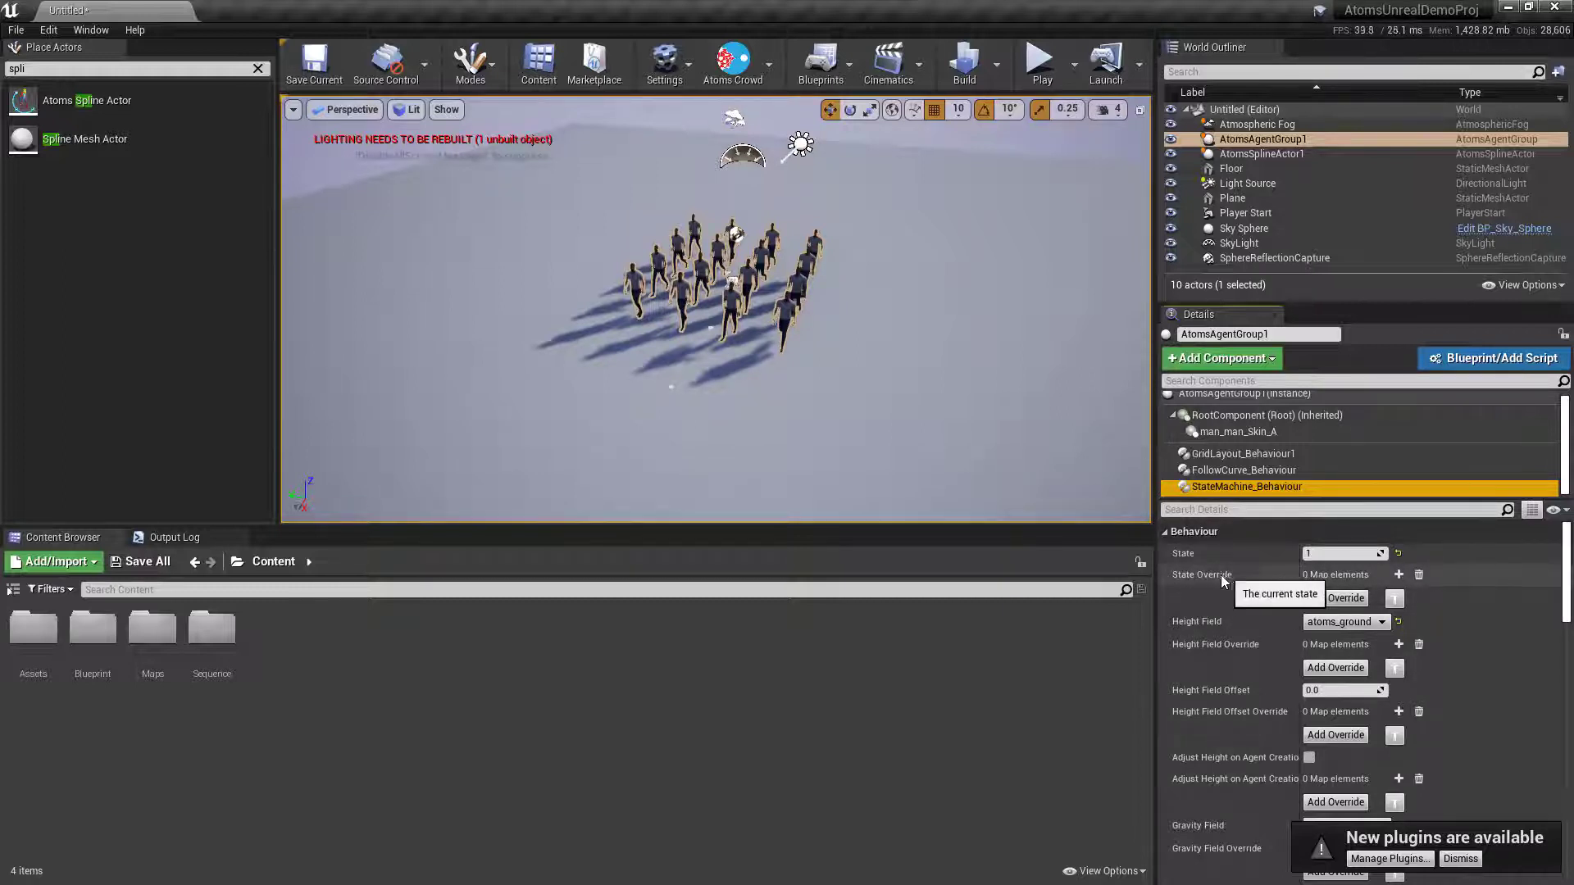
{"action": "left_click", "coordinate": [1394, 599]}
{"action": "left_click_drag", "start_coordinate": [817, 231], "coordinate": [329, 338]}
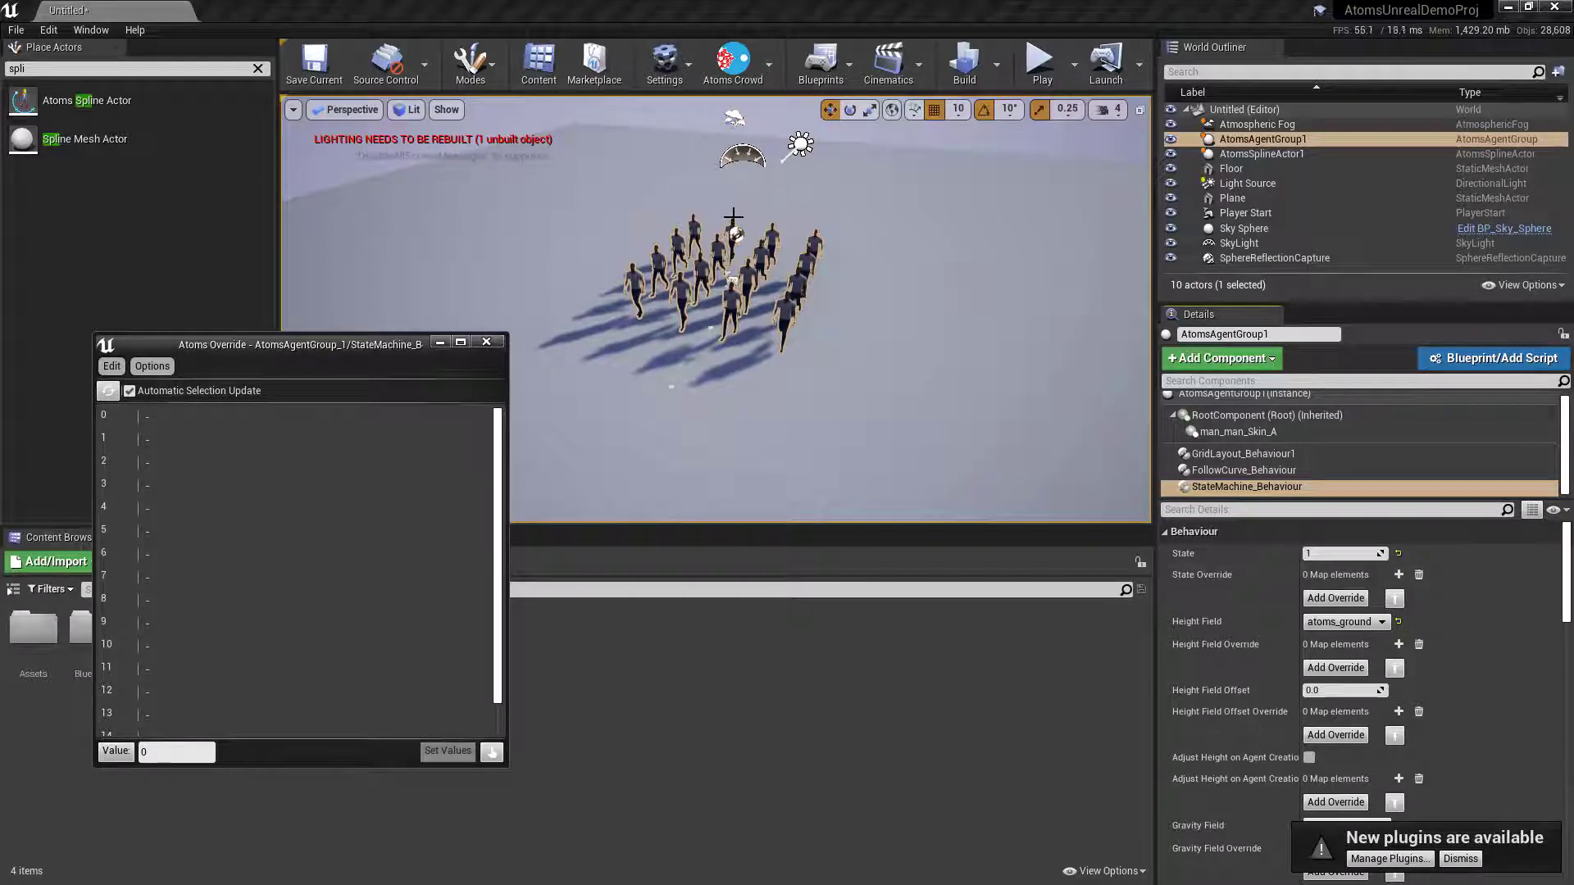
{"action": "left_click", "coordinate": [167, 422]}
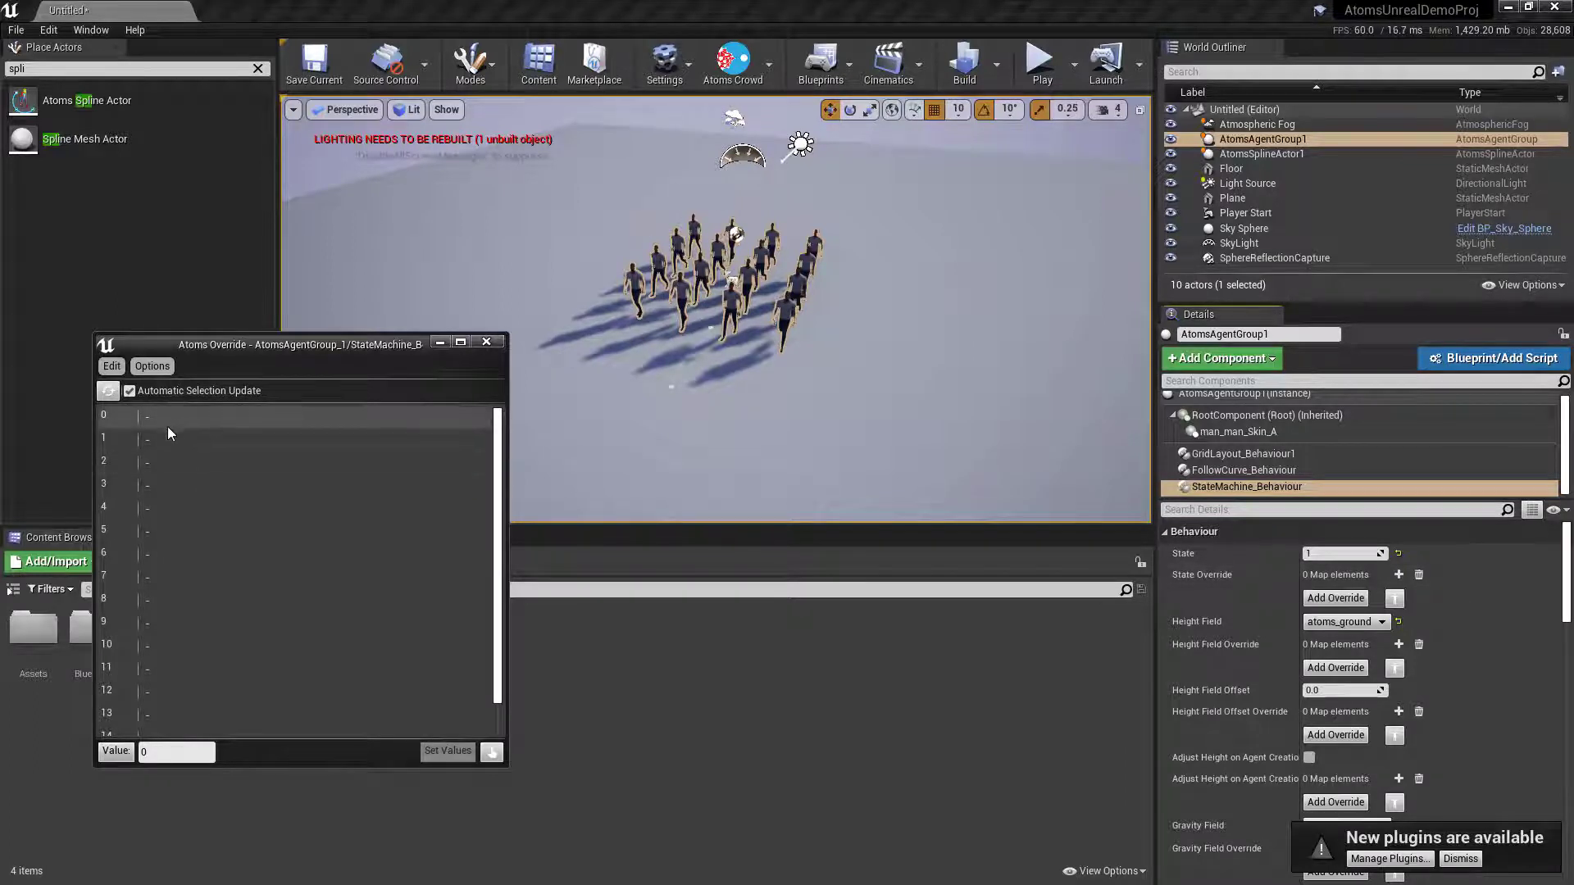
{"action": "left_click", "coordinate": [177, 515], "text": "shift"}
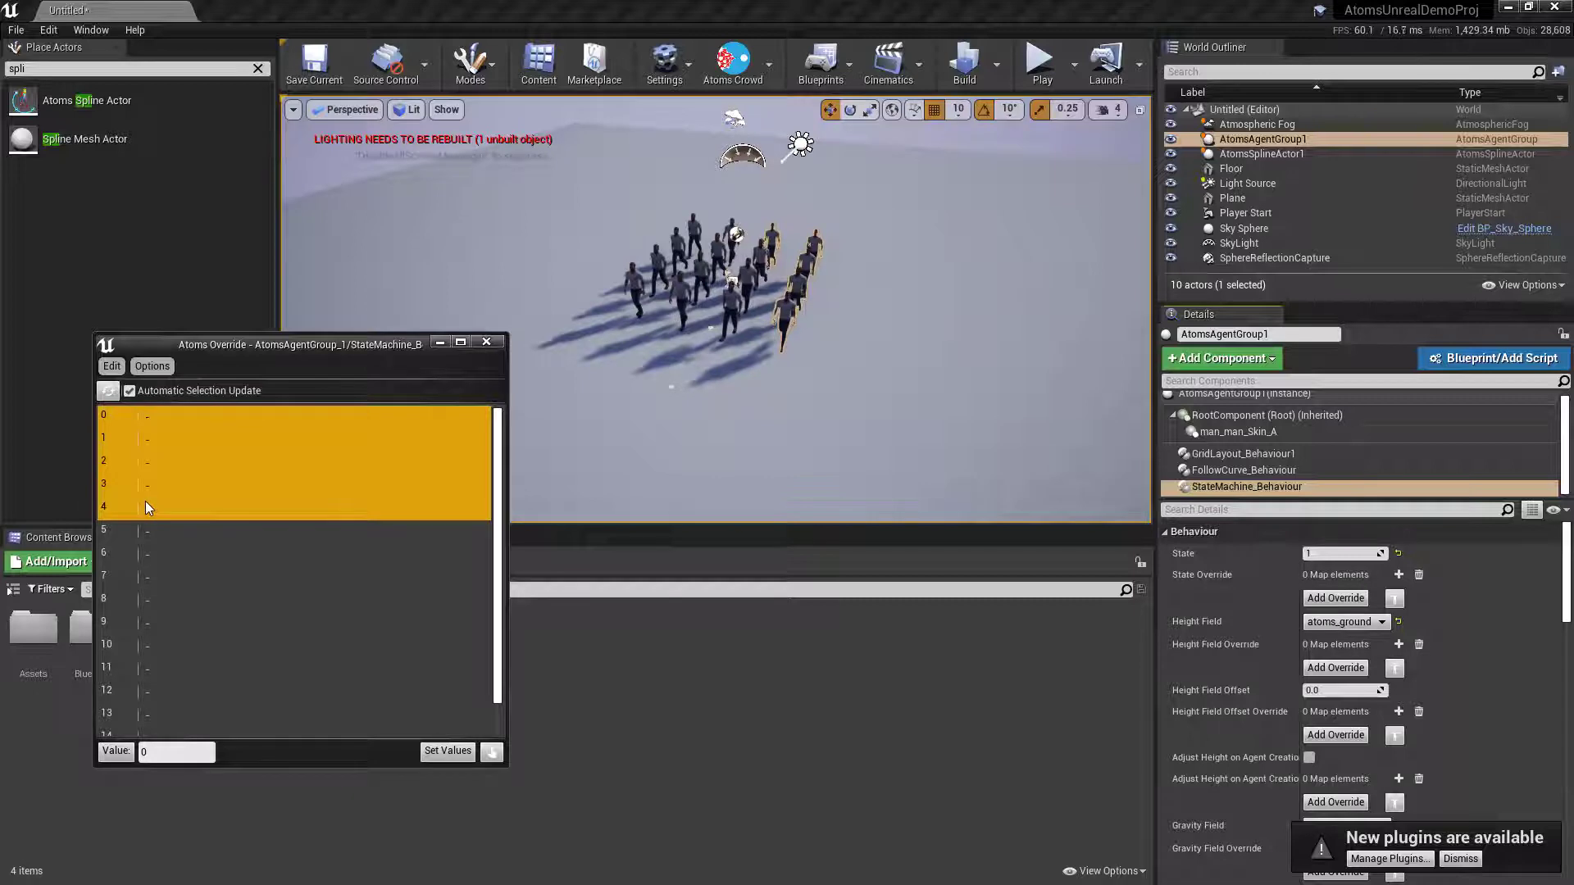
{"action": "left_click", "coordinate": [156, 427]}
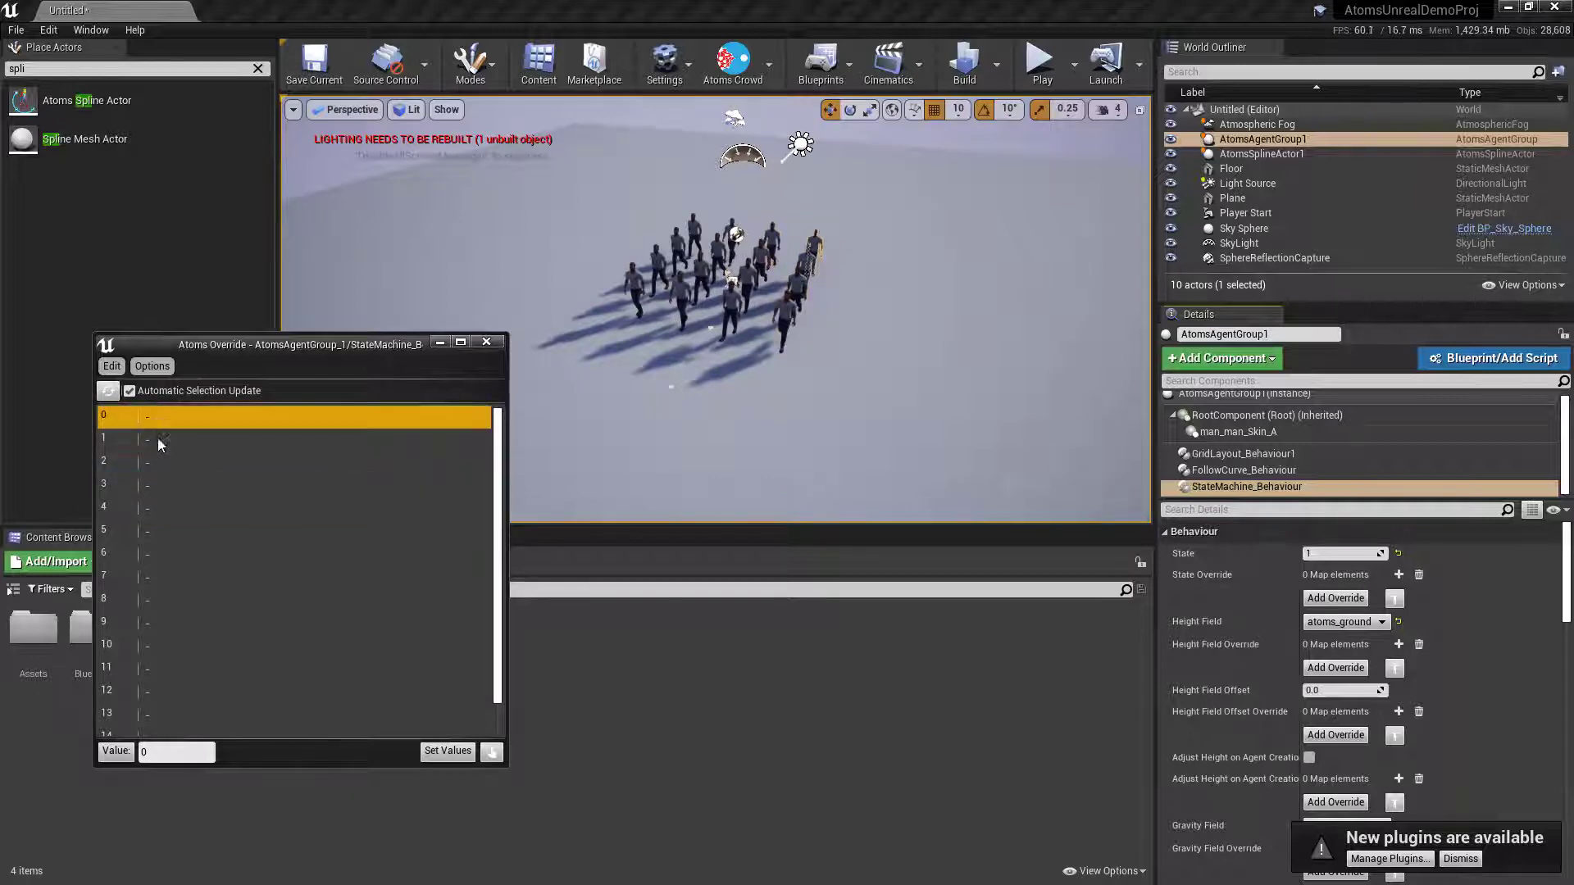
{"action": "left_click", "coordinate": [162, 483], "text": "shift"}
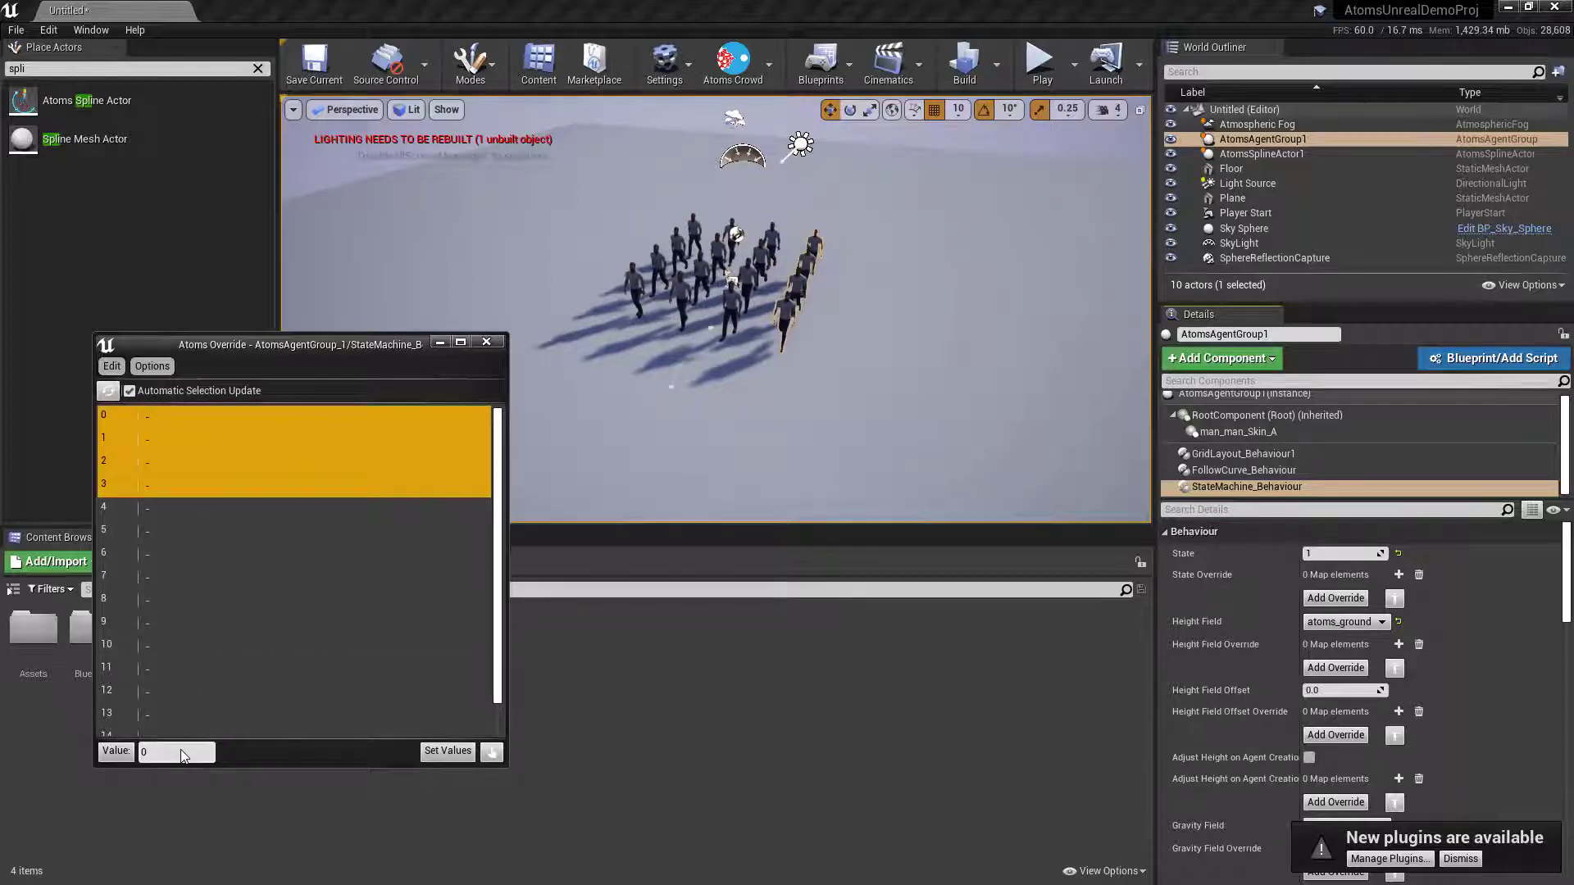
{"action": "left_click", "coordinate": [447, 751]}
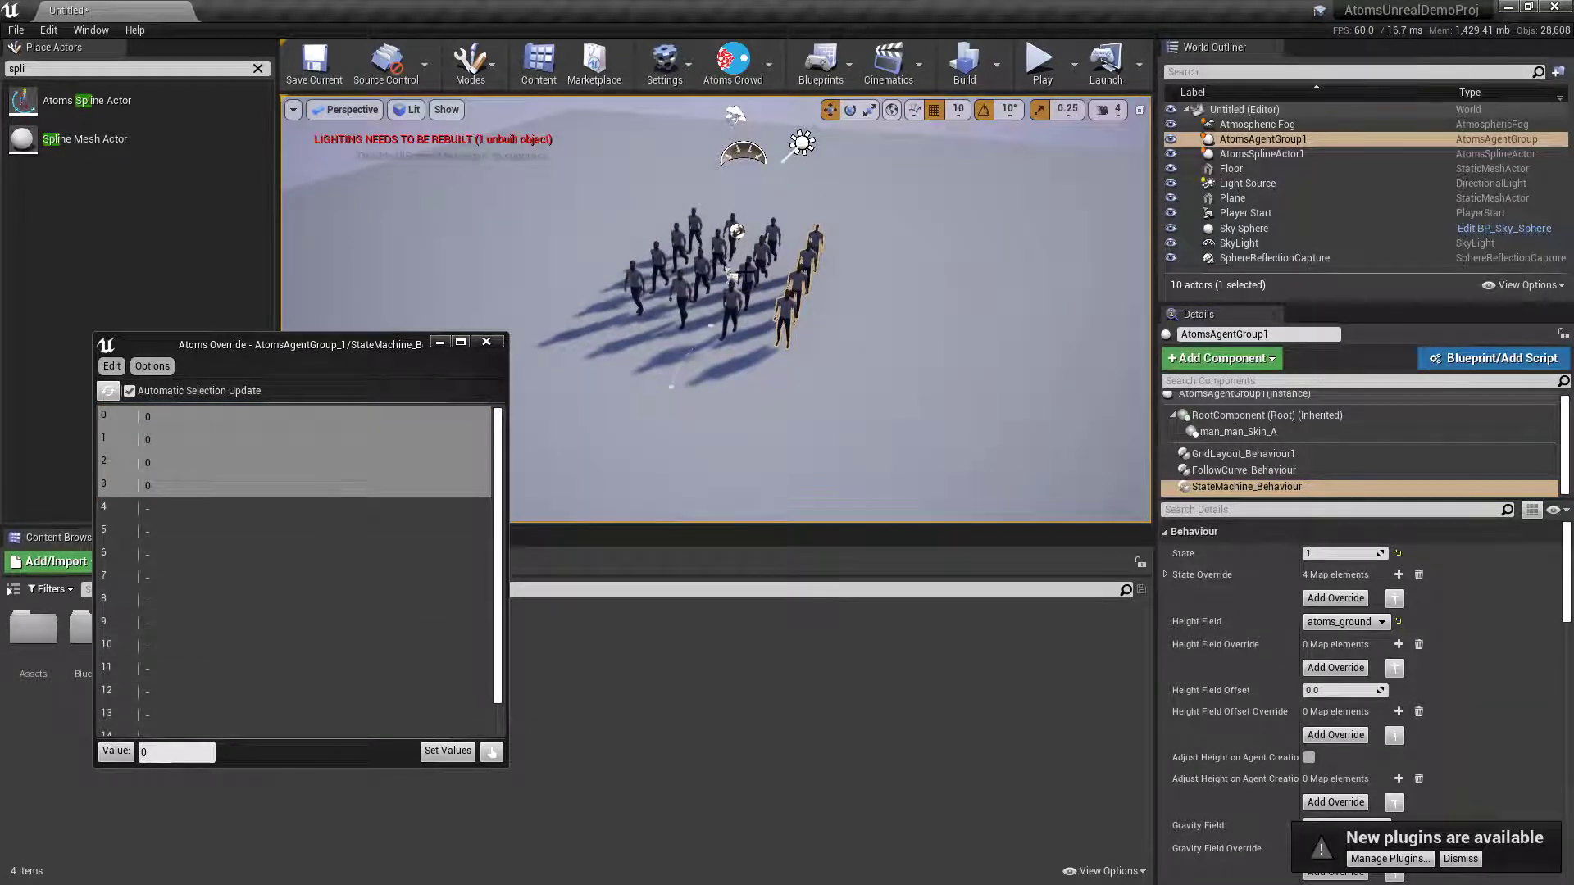
Override the state of agents 12 to 15 with the value 2 and close the override editor.
{"action": "scroll", "coordinate": [219, 623], "scroll_direction": "down", "scroll_amount": 1}
{"action": "left_click", "coordinate": [173, 720]}
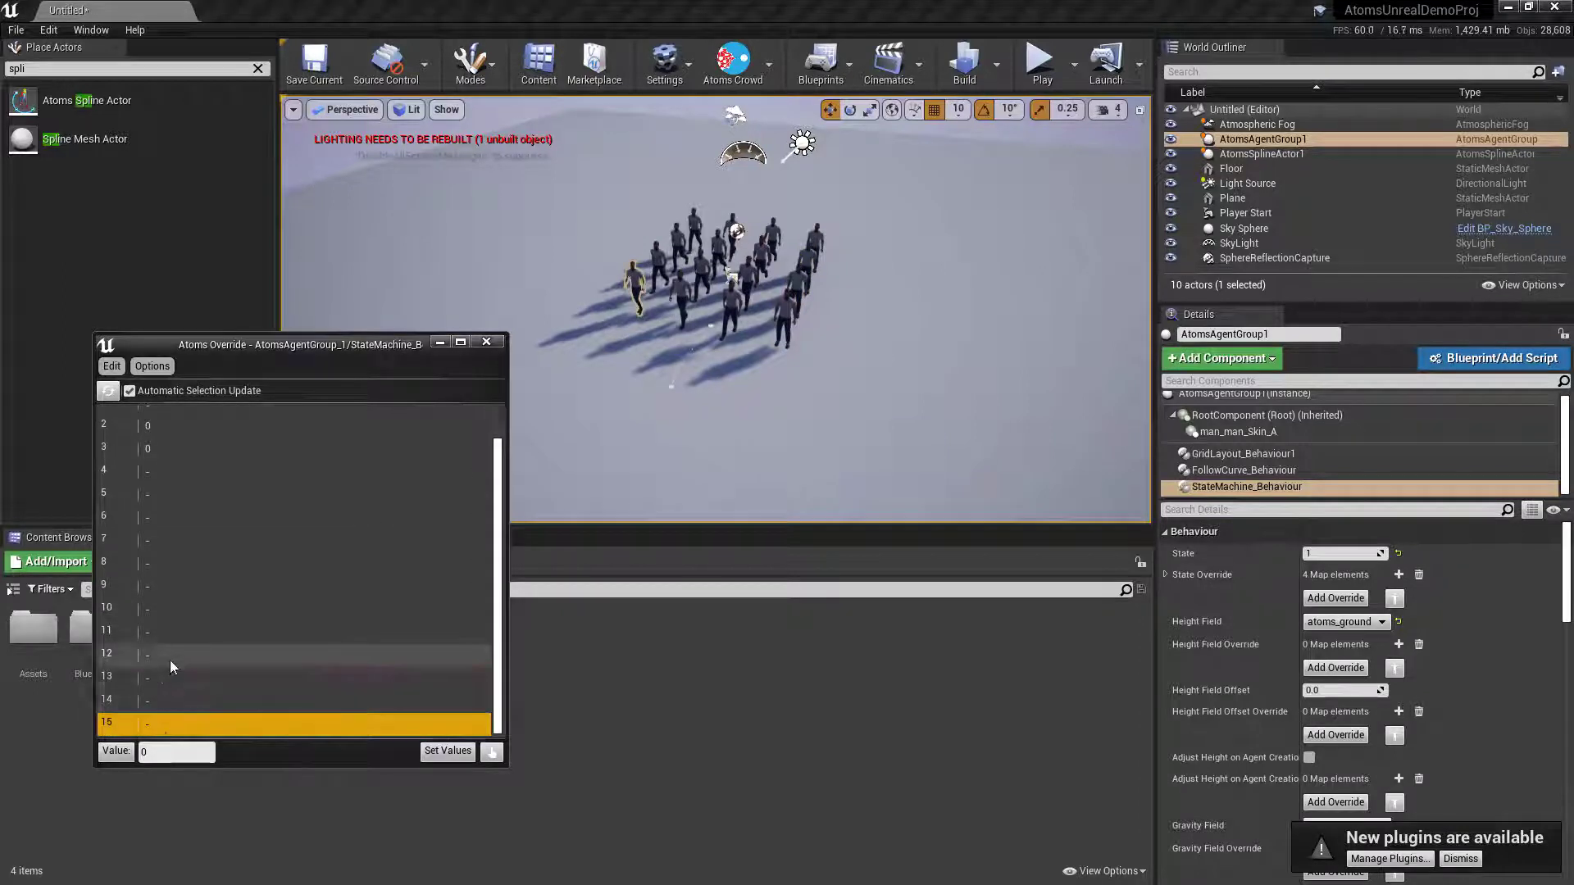
{"action": "left_click", "coordinate": [169, 641], "text": "shift"}
{"action": "left_click", "coordinate": [166, 639], "text": "ctrl"}
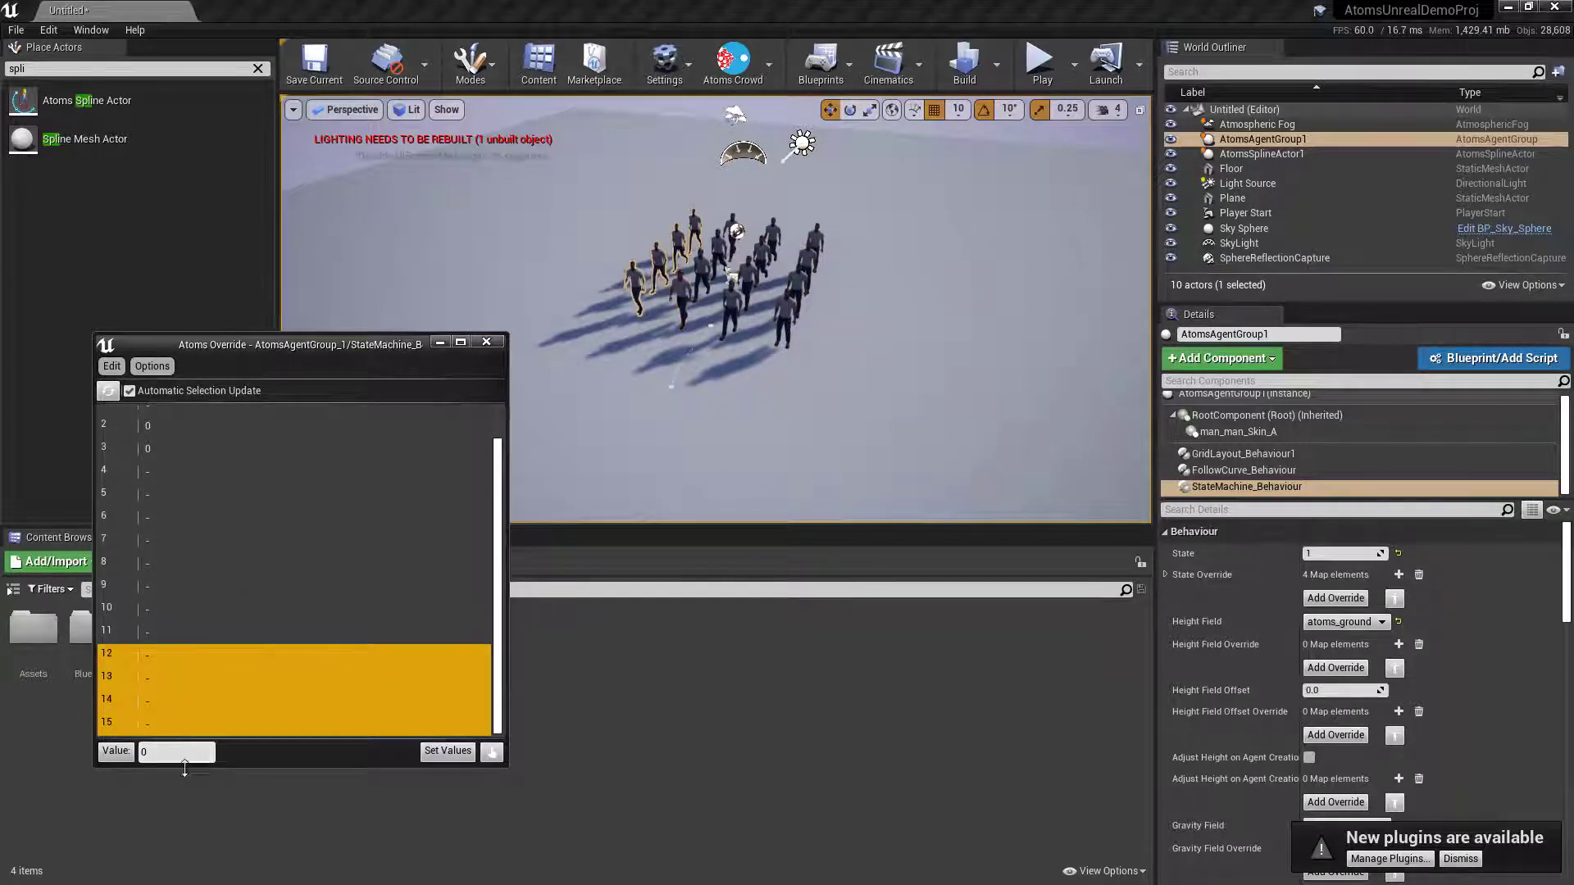
{"action": "left_click", "coordinate": [184, 758]}
{"action": "type", "text": "2"}
{"action": "left_click", "coordinate": [448, 750]}
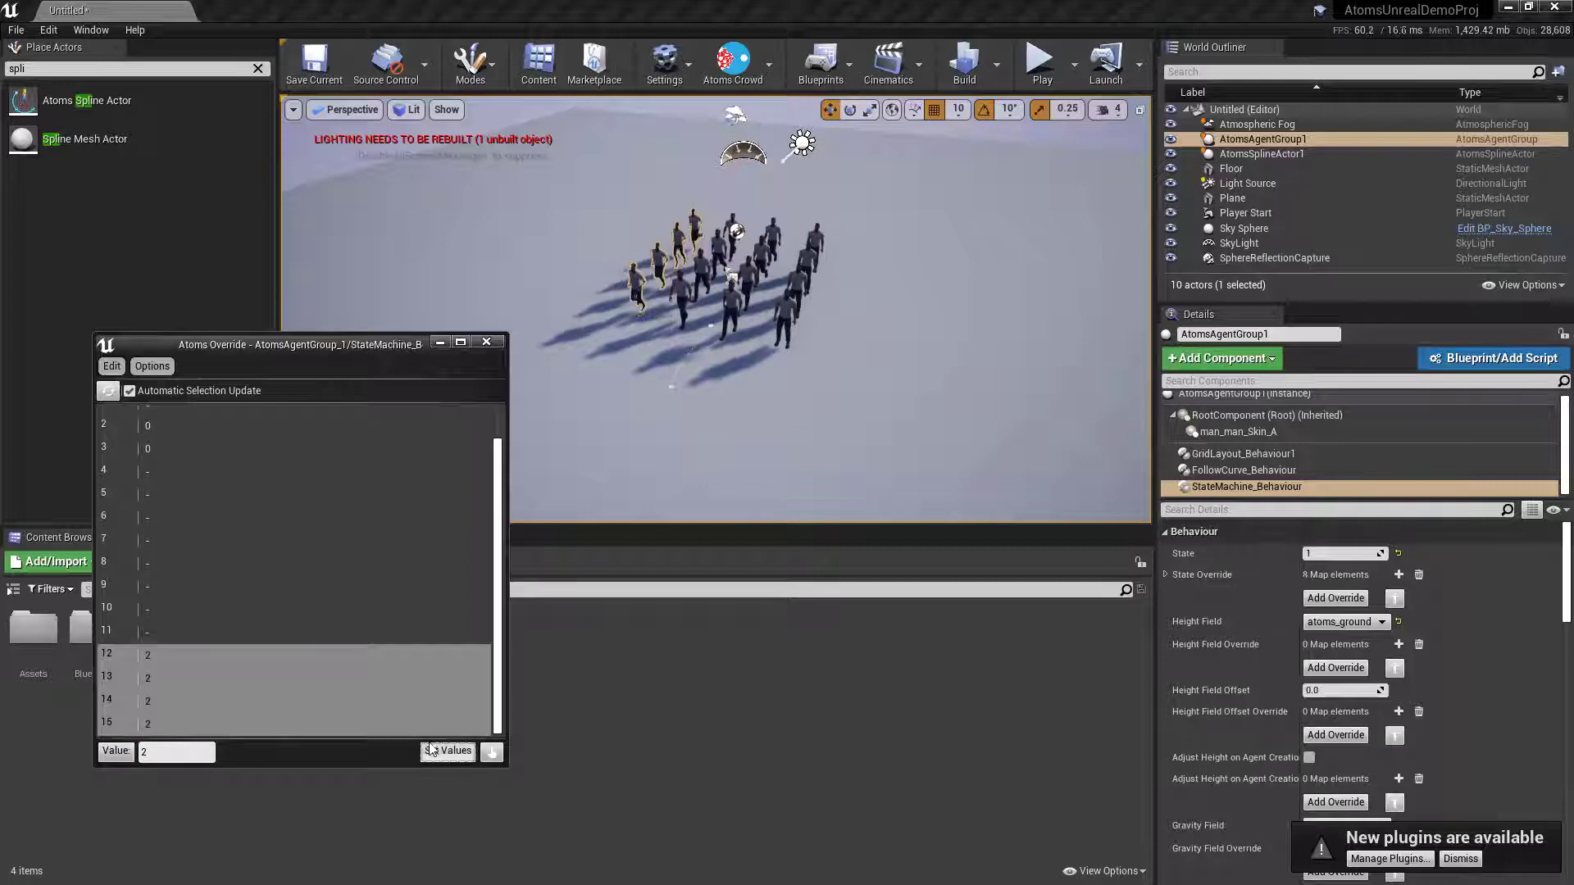
{"action": "left_click", "coordinate": [487, 341]}
Play the level to check the per-agent state overrides, stop it and reselect the state machine behaviour.
{"action": "left_click", "coordinate": [1040, 63]}
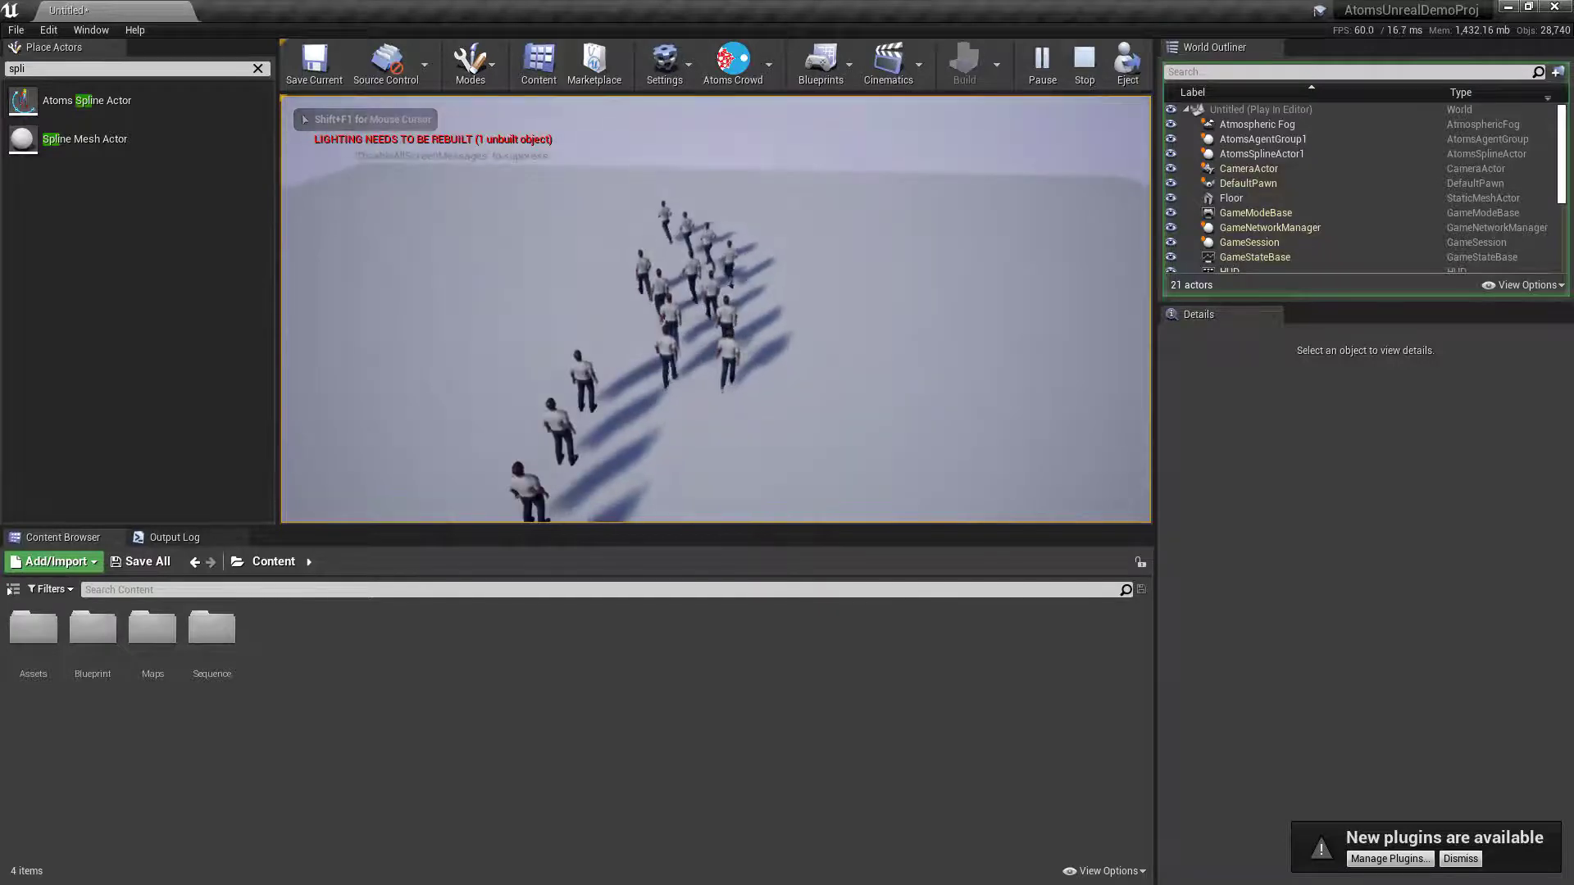
{"action": "key", "text": "Escape"}
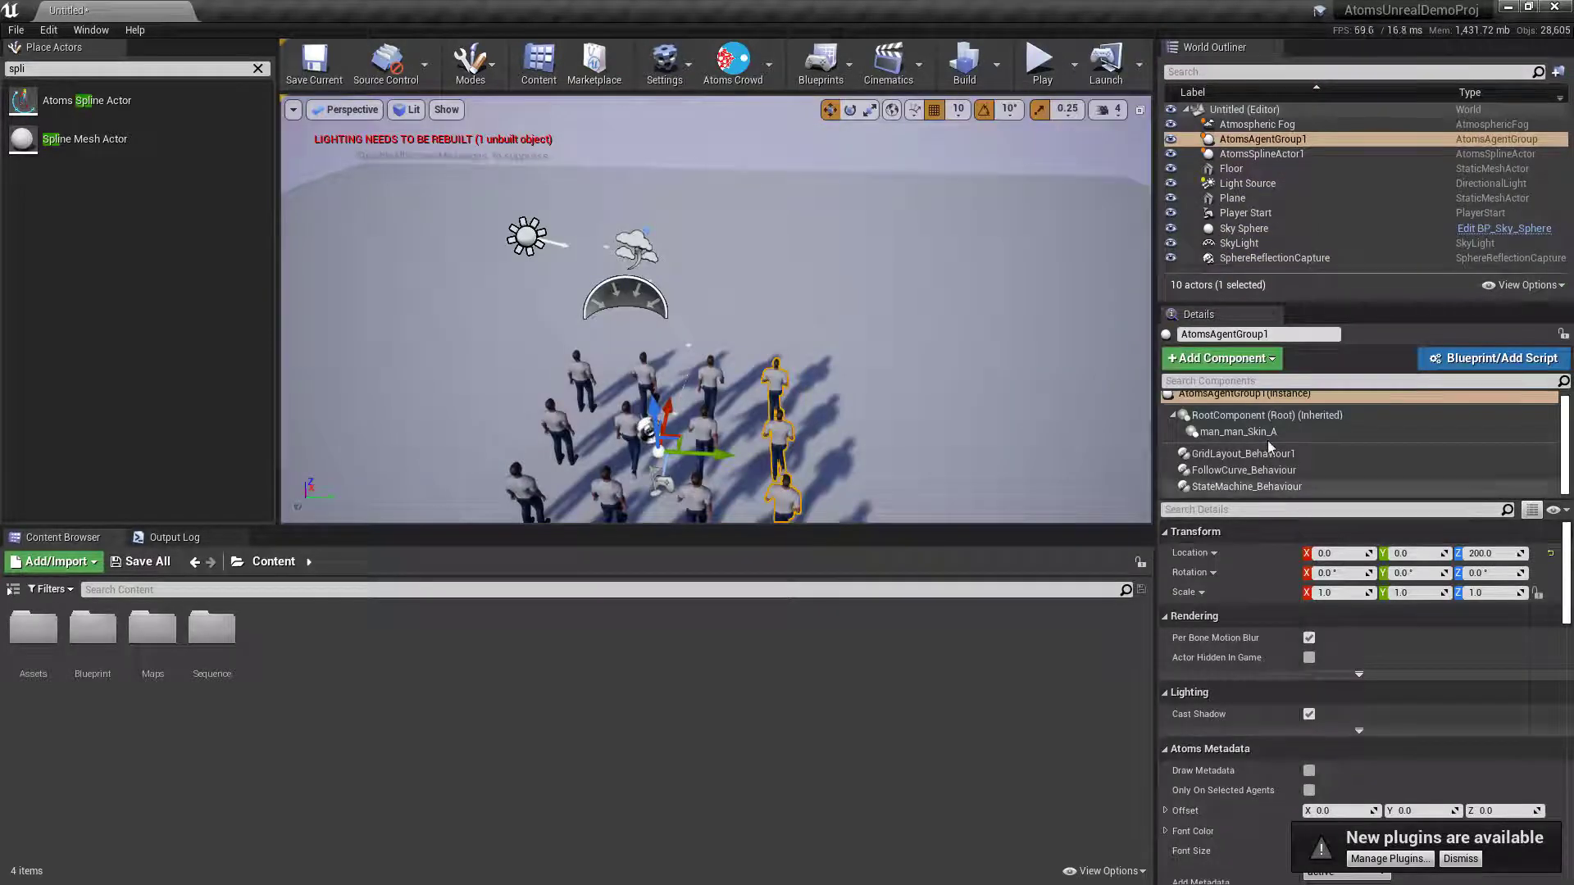
{"action": "left_click", "coordinate": [1257, 485]}
{"action": "right_click_drag", "start_coordinate": [1017, 492], "coordinate": [972, 464]}
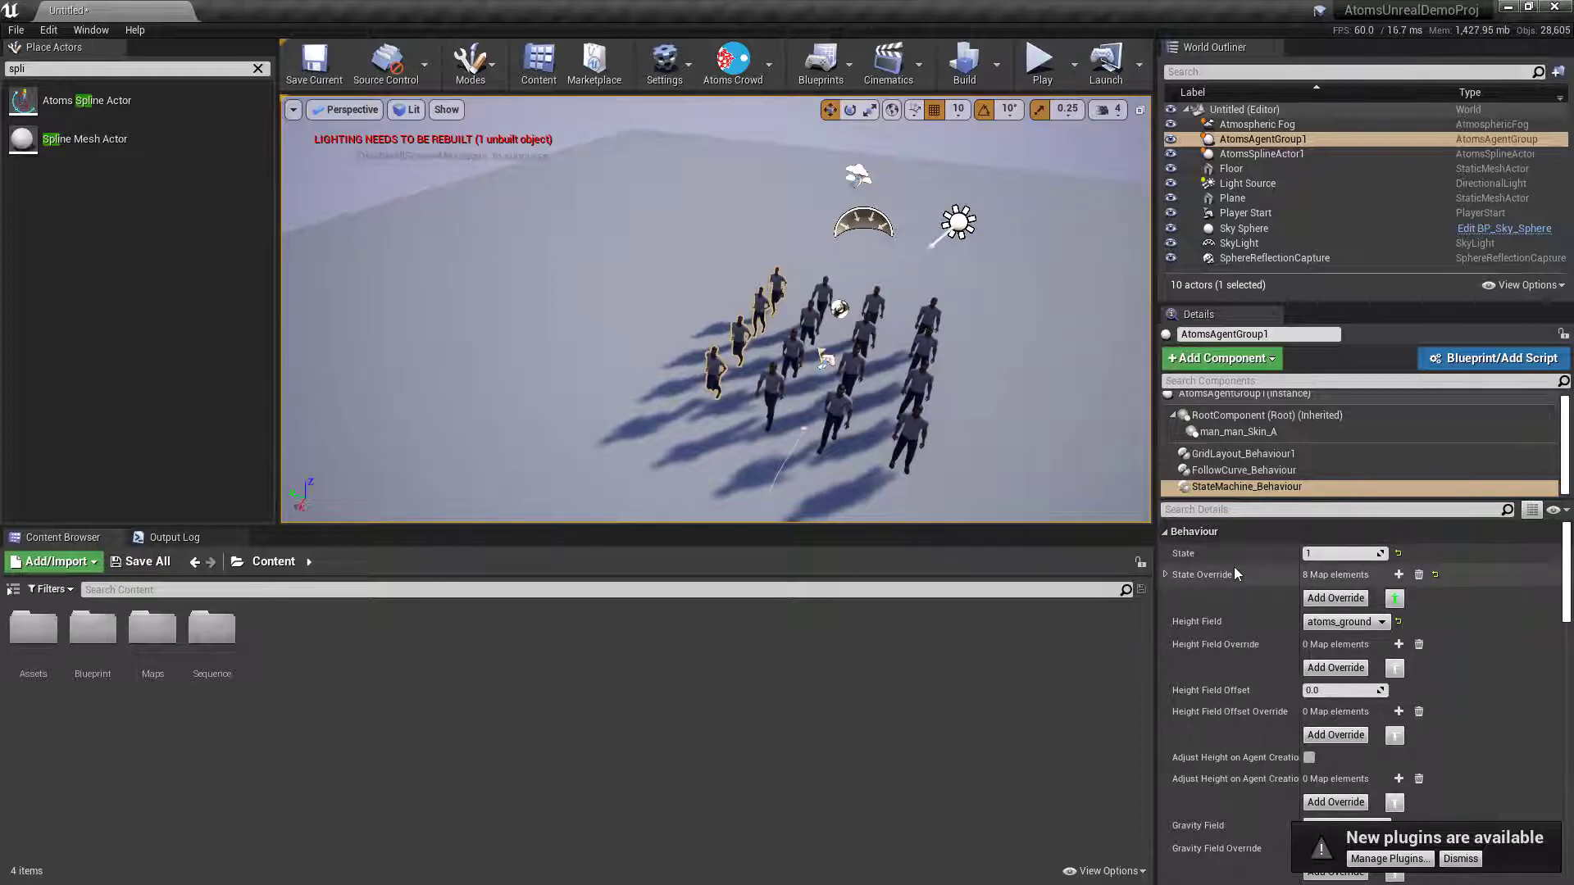
Override the curve weight of agents 12 to 15 with the value 0.0 in the follow-curve behaviour.
{"action": "scroll", "coordinate": [1258, 658], "scroll_direction": "down", "scroll_amount": 8}
{"action": "scroll", "coordinate": [1260, 664], "scroll_direction": "up", "scroll_amount": 8}
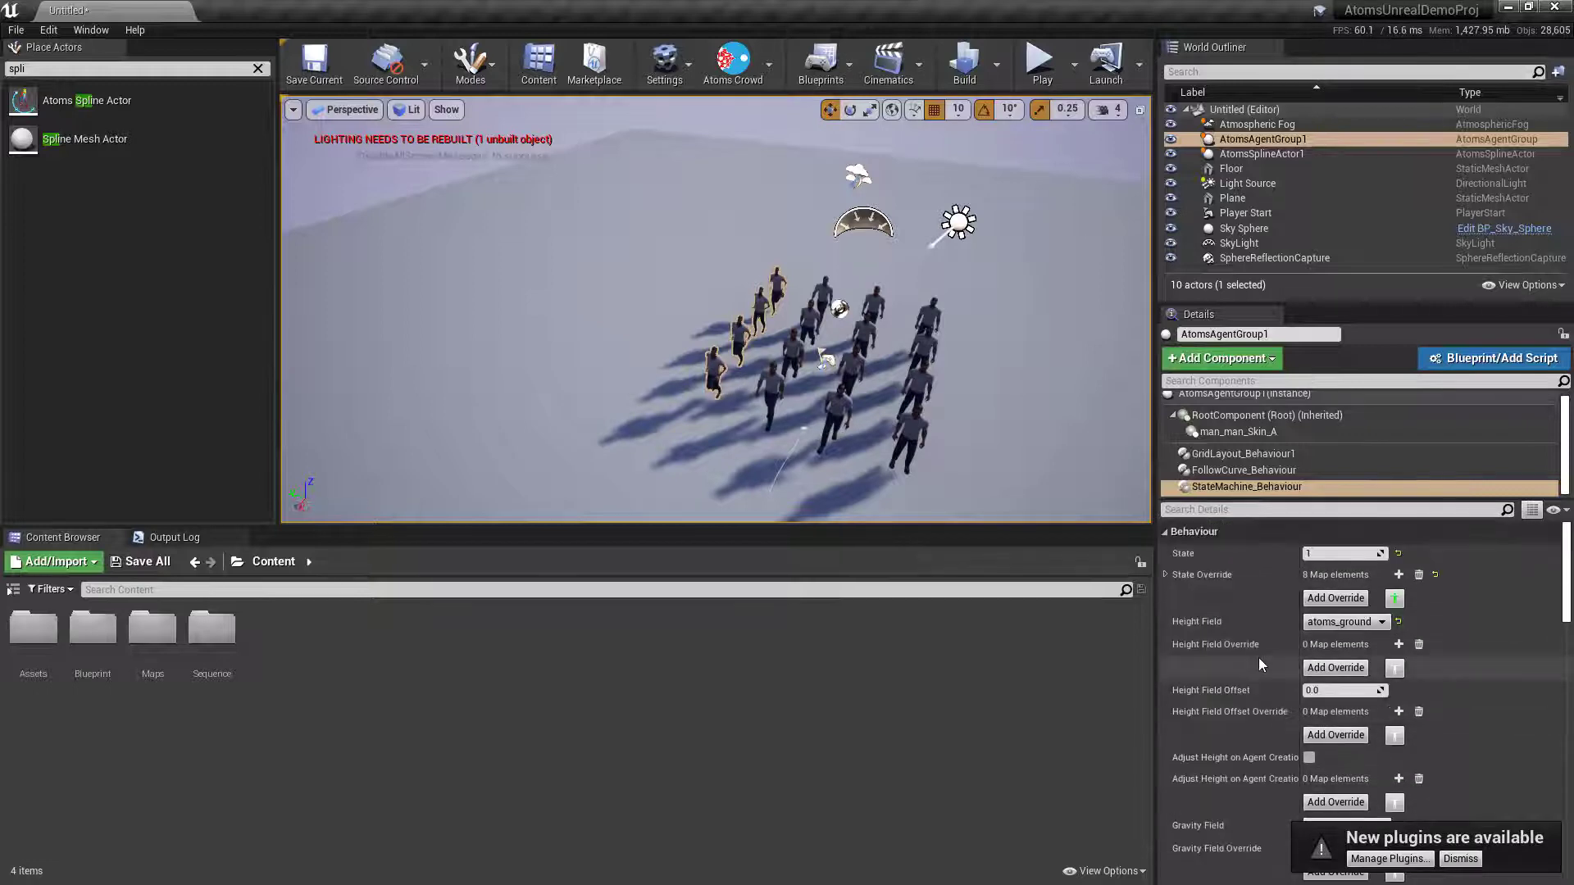
{"action": "left_click", "coordinate": [1244, 471]}
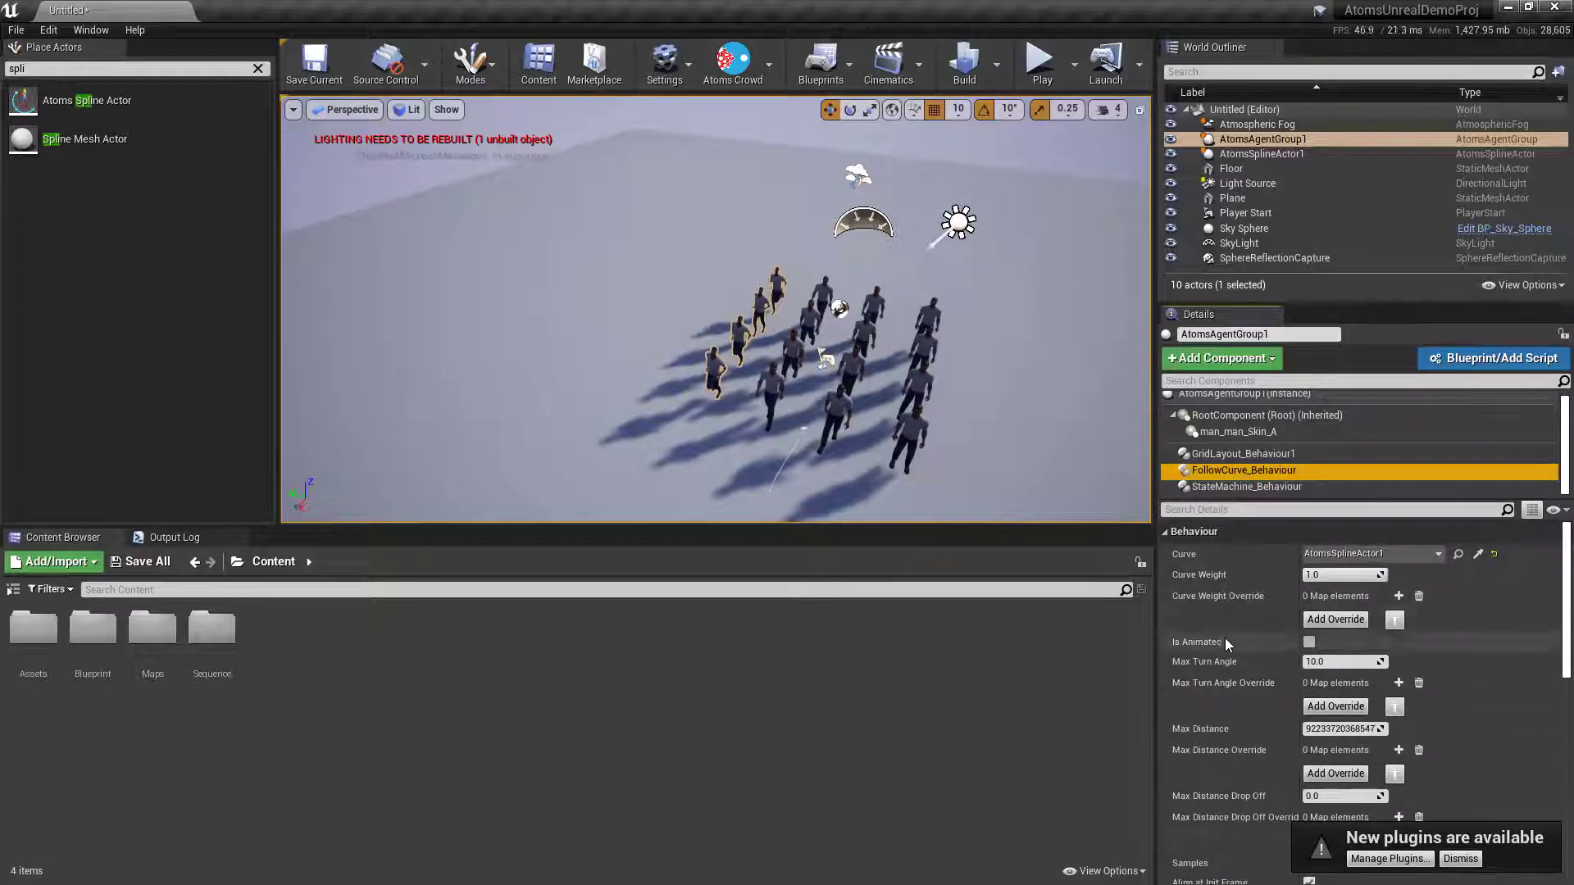
{"action": "left_click", "coordinate": [1397, 623]}
{"action": "left_click_drag", "start_coordinate": [793, 269], "coordinate": [262, 269]}
{"action": "left_click", "coordinate": [422, 652]}
Play the level to check the curve weight override, stop it, clear the override for agents 12 to 15 and close the editor.
{"action": "left_click", "coordinate": [1039, 63]}
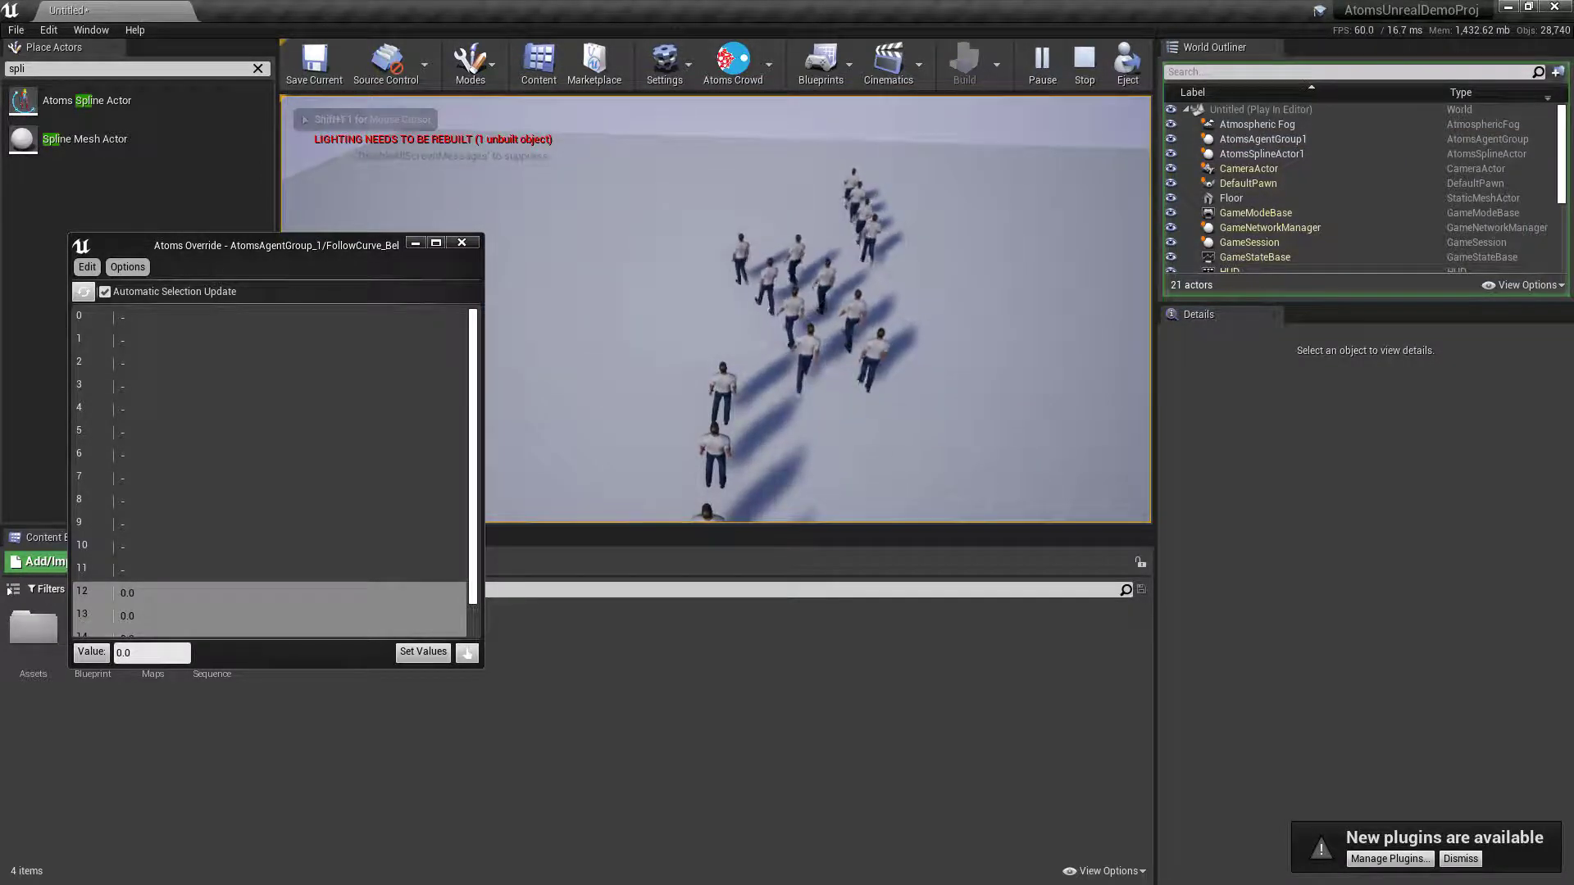
{"action": "key", "text": "Escape"}
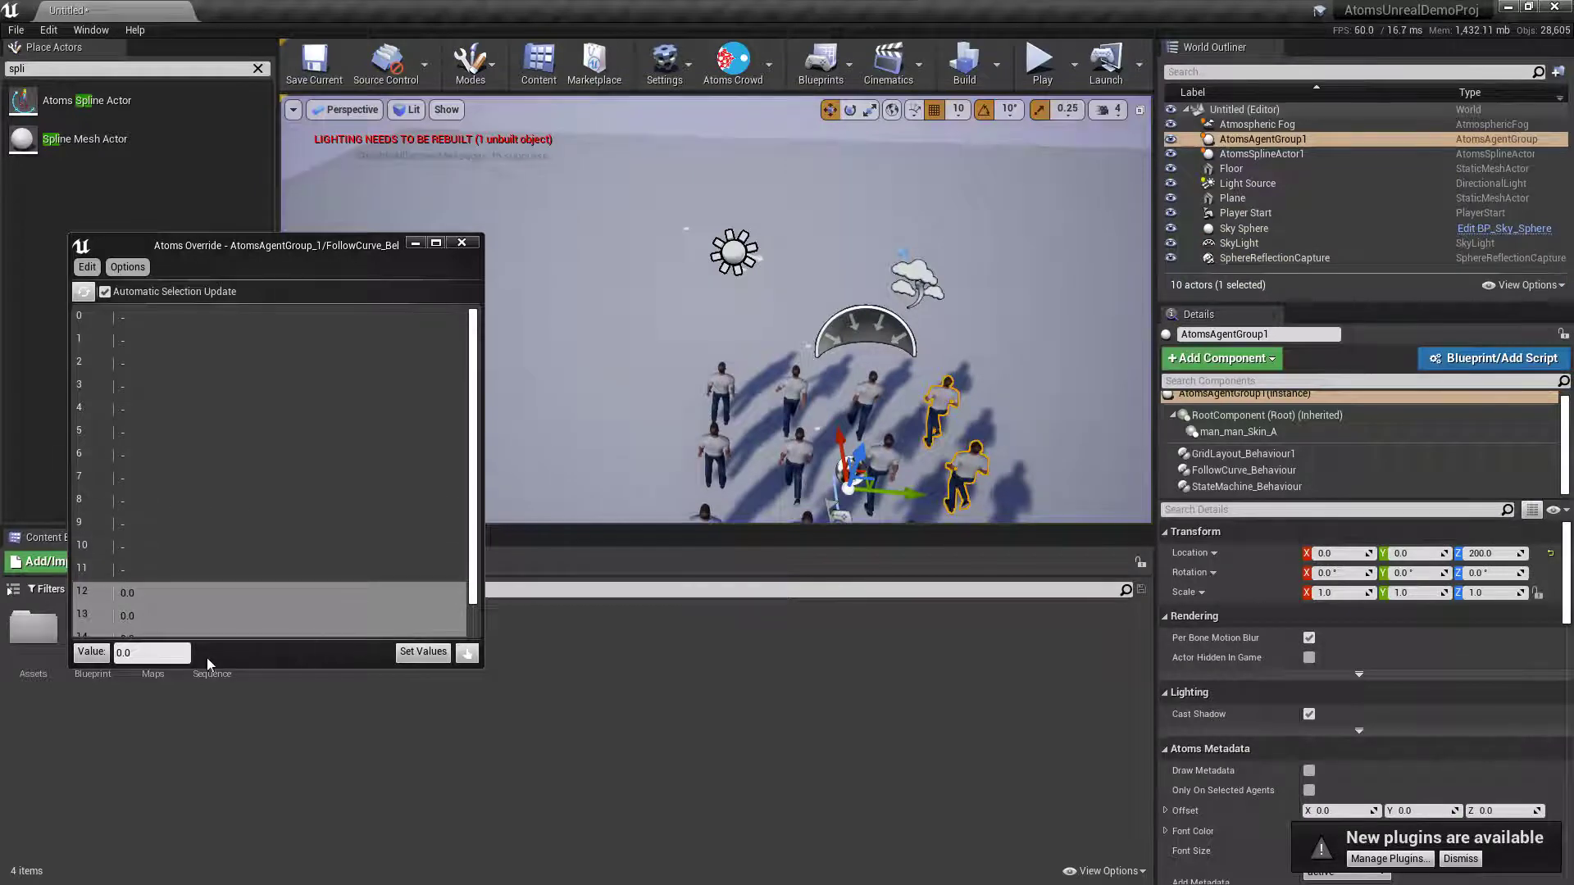
{"action": "left_click", "coordinate": [86, 267]}
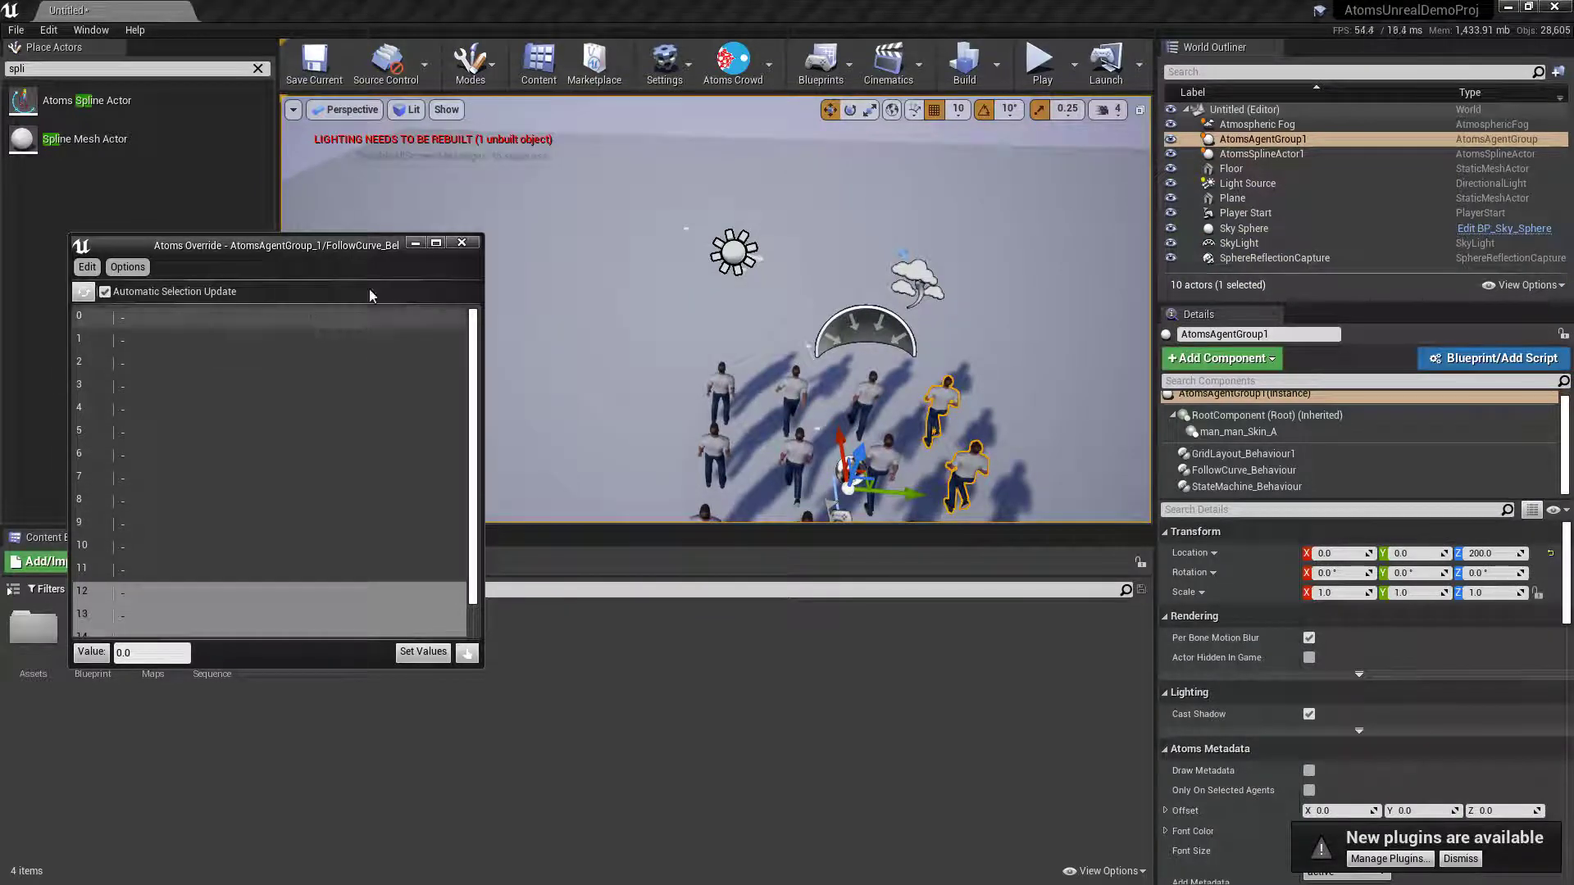
{"action": "left_click", "coordinate": [461, 242]}
Reframe the agents, review the per-agent state overrides of the state machine behaviour and close the override editor.
{"action": "right_click_drag", "start_coordinate": [746, 357], "coordinate": [896, 446]}
{"action": "left_click_drag", "start_coordinate": [1253, 501], "coordinate": [1259, 518]}
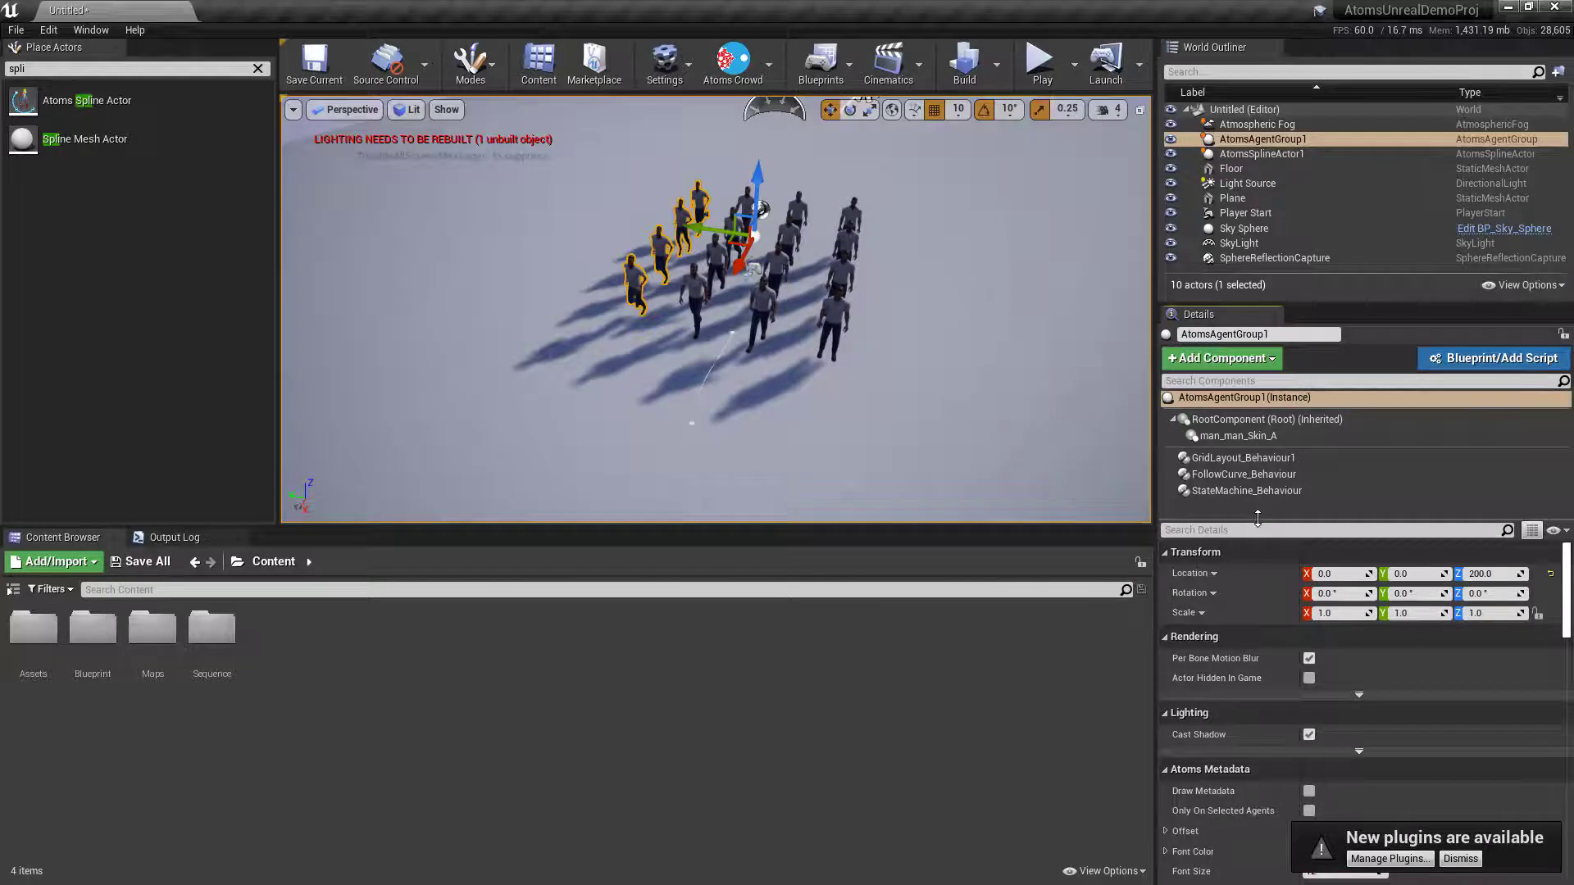
{"action": "left_click", "coordinate": [1246, 490]}
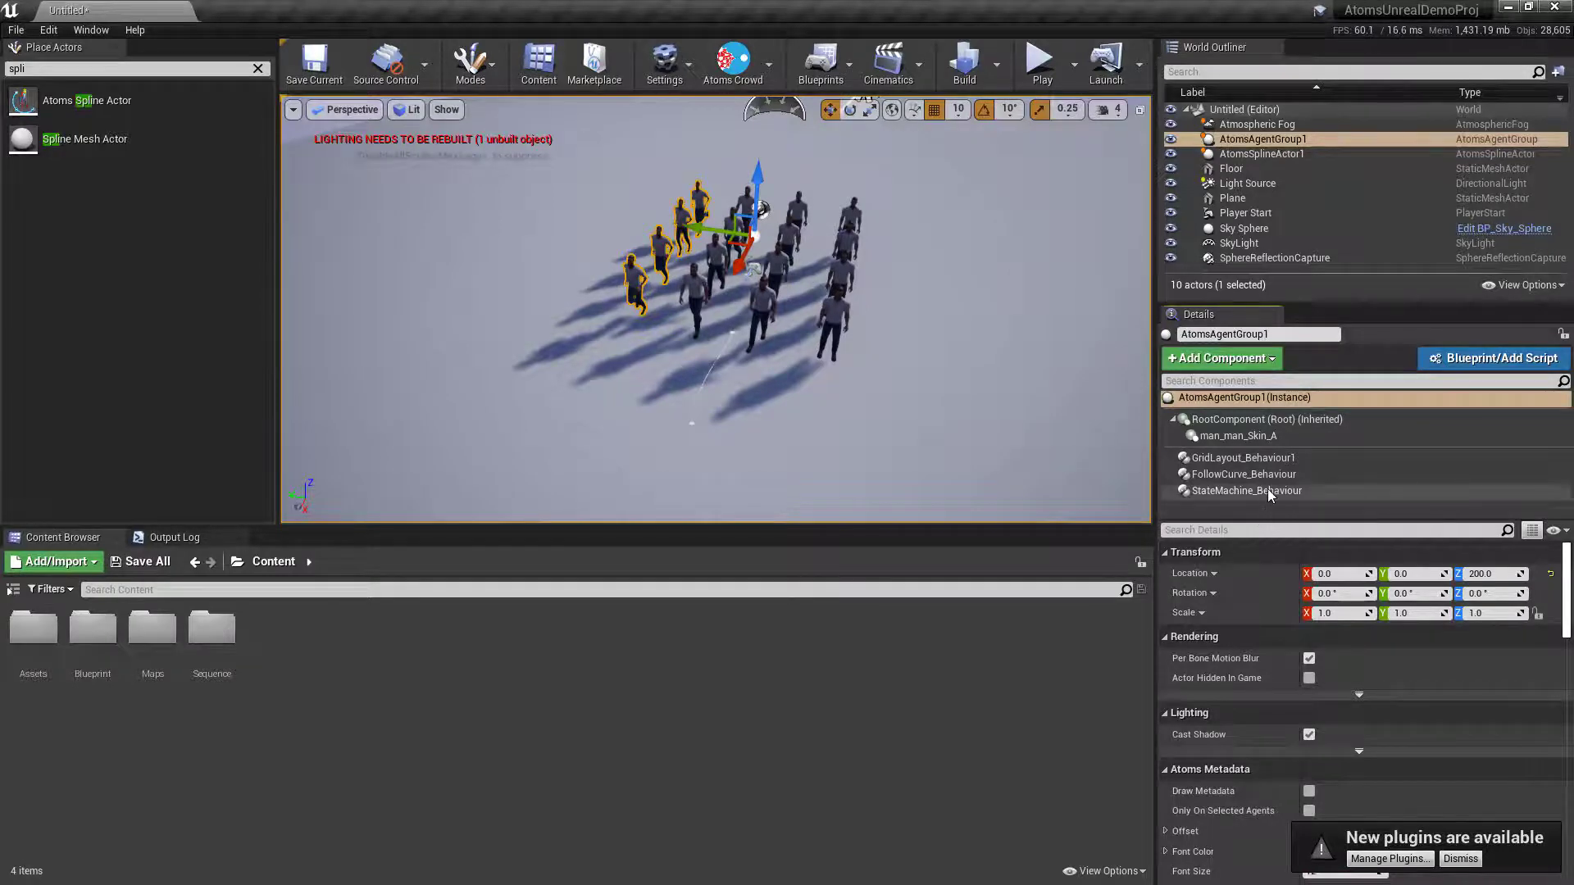
{"action": "left_click", "coordinate": [1394, 618]}
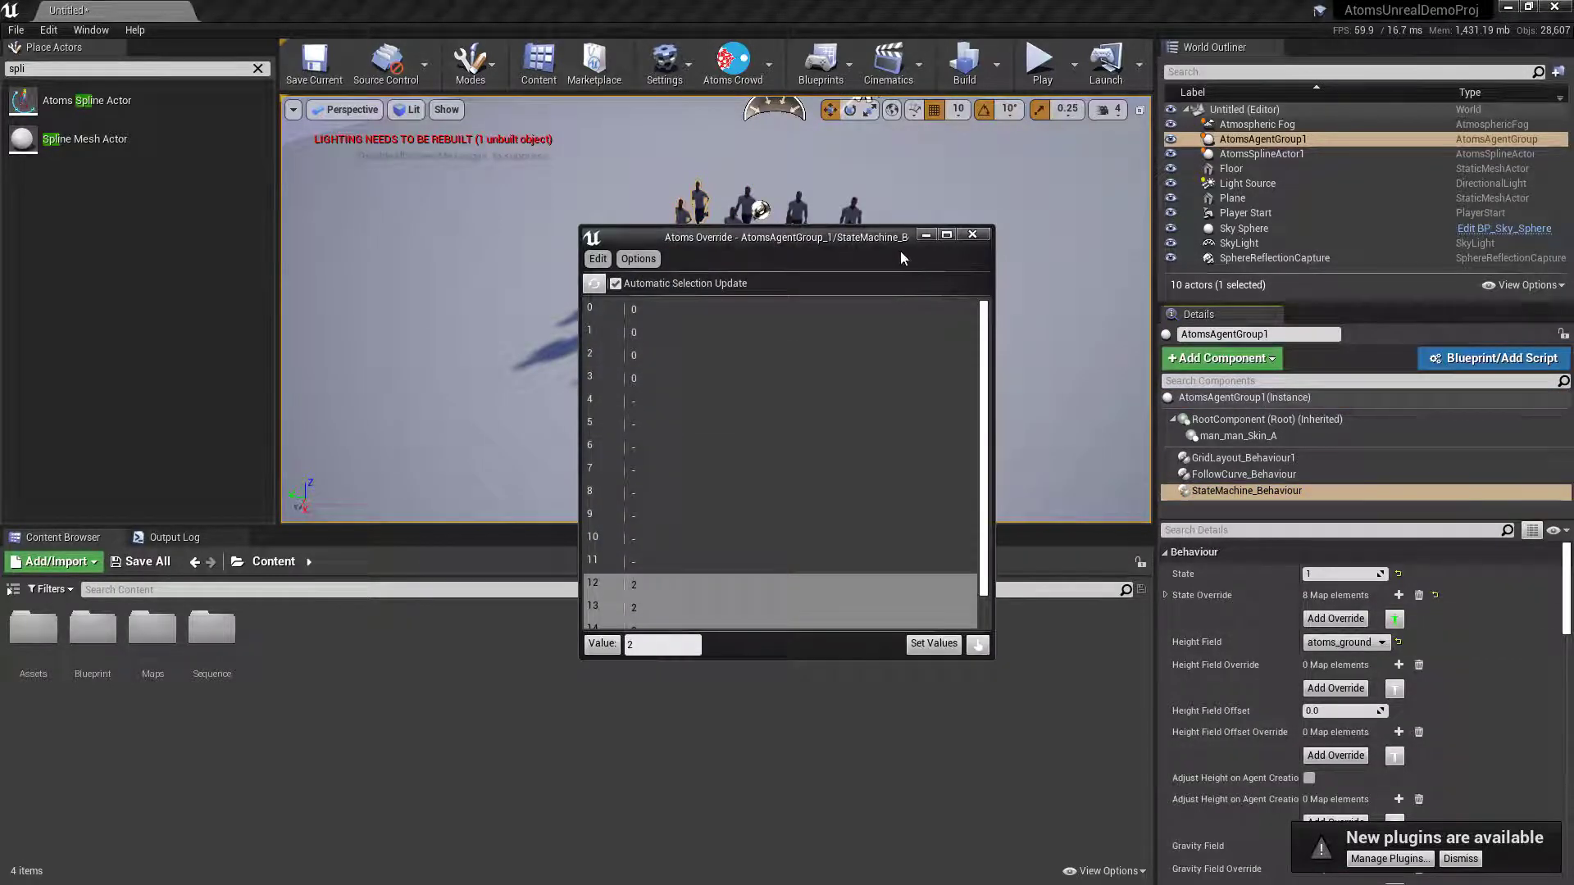
{"action": "left_click", "coordinate": [972, 234]}
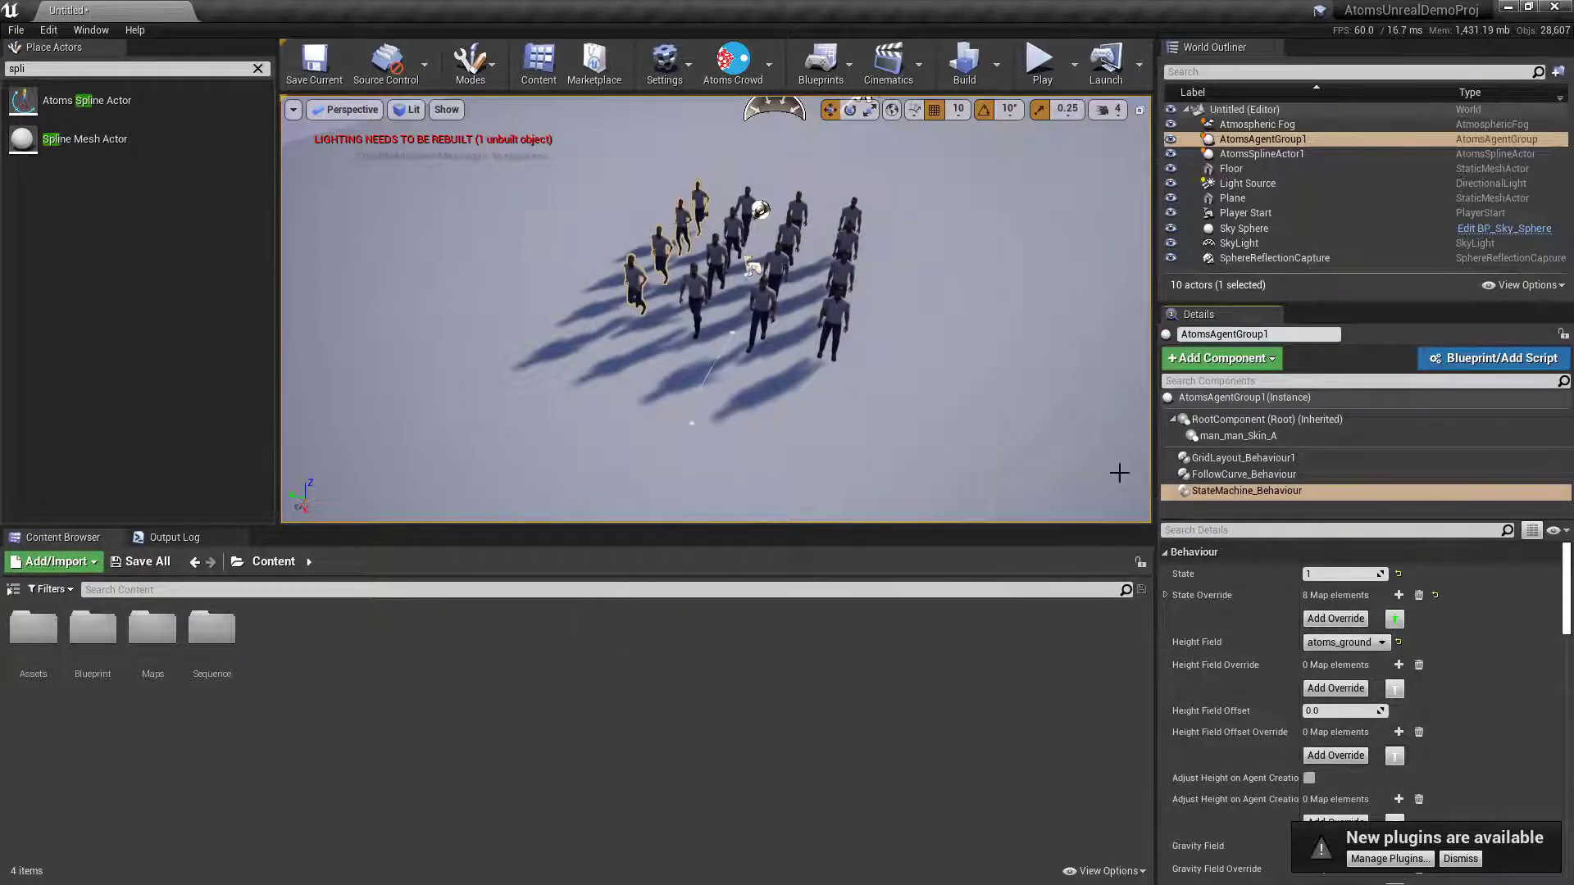
Examine the Atoms Metadata settings of the agent group instance and collapse that section.
{"action": "left_click", "coordinate": [1232, 400]}
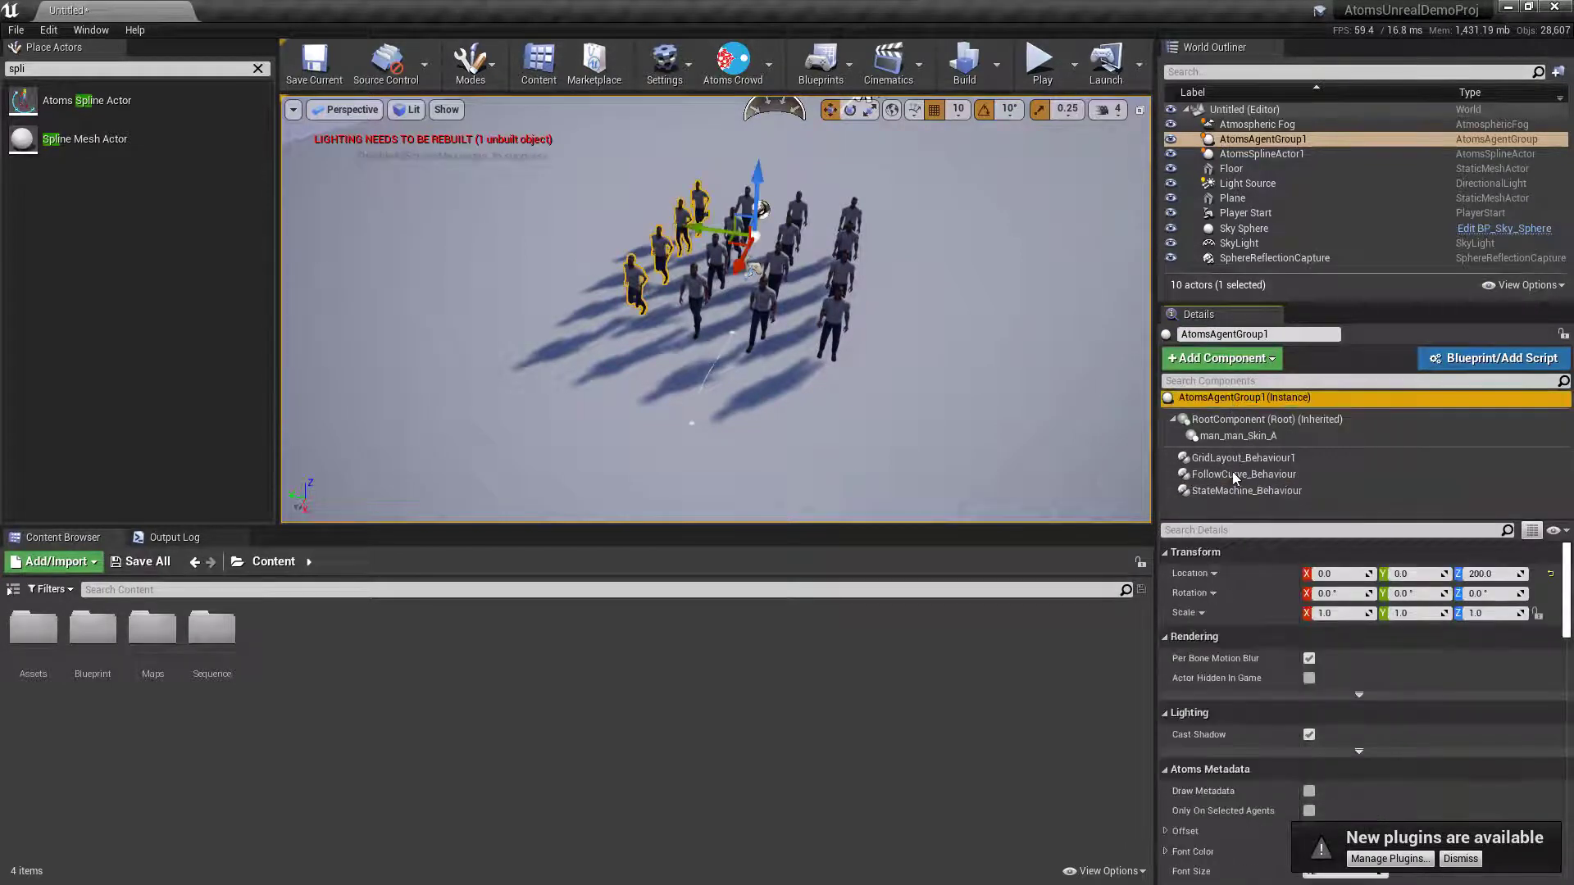
{"action": "scroll", "coordinate": [1207, 679], "scroll_direction": "down", "scroll_amount": 3}
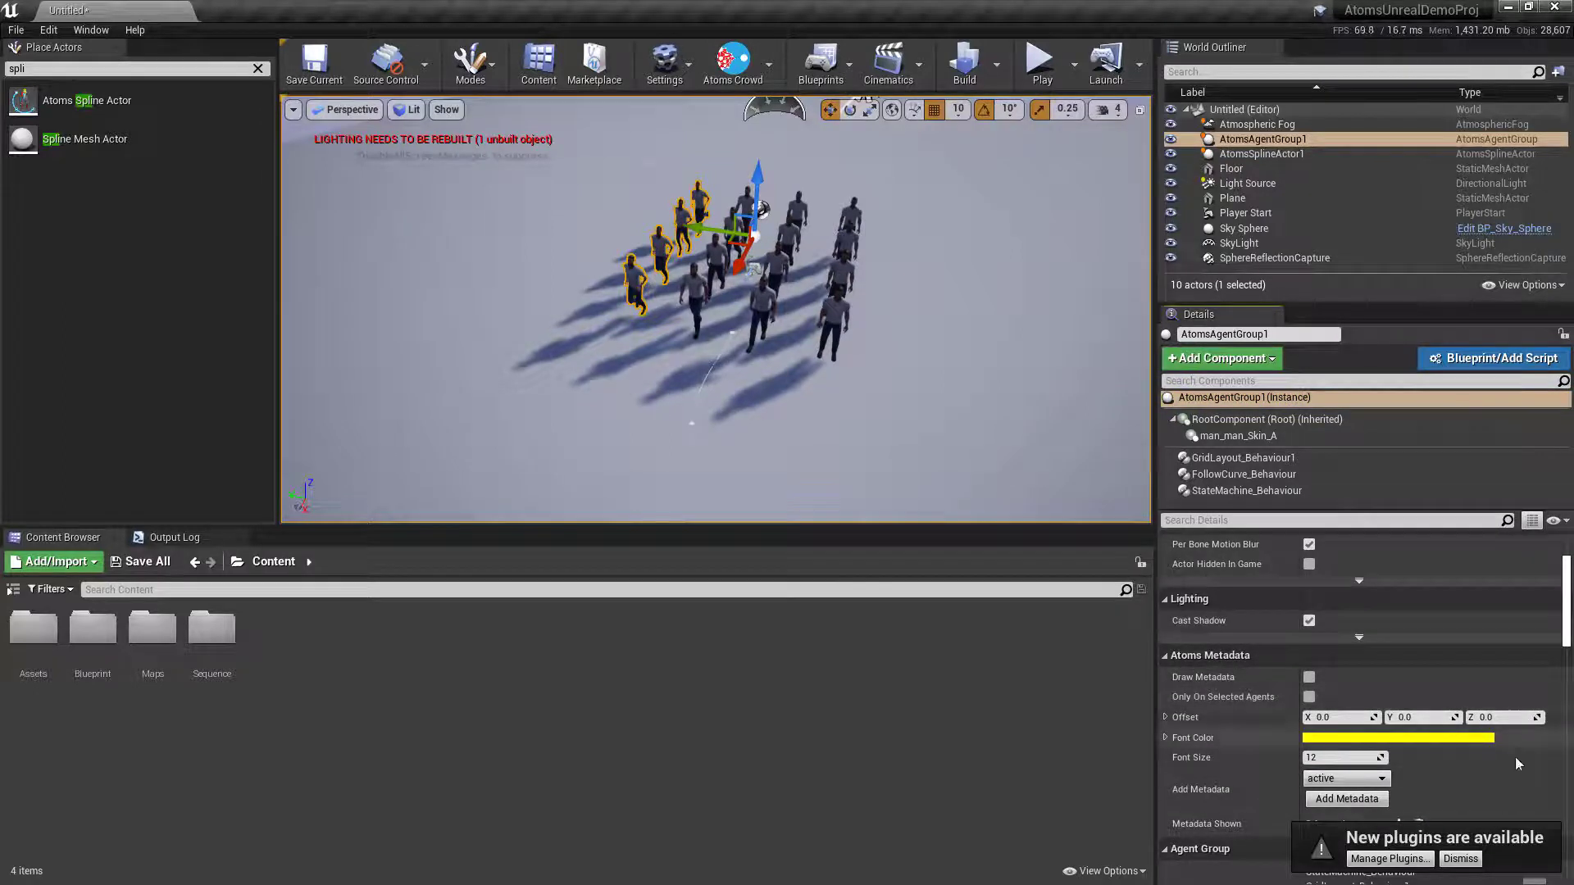
{"action": "scroll", "coordinate": [1223, 713], "scroll_direction": "down", "scroll_amount": 2}
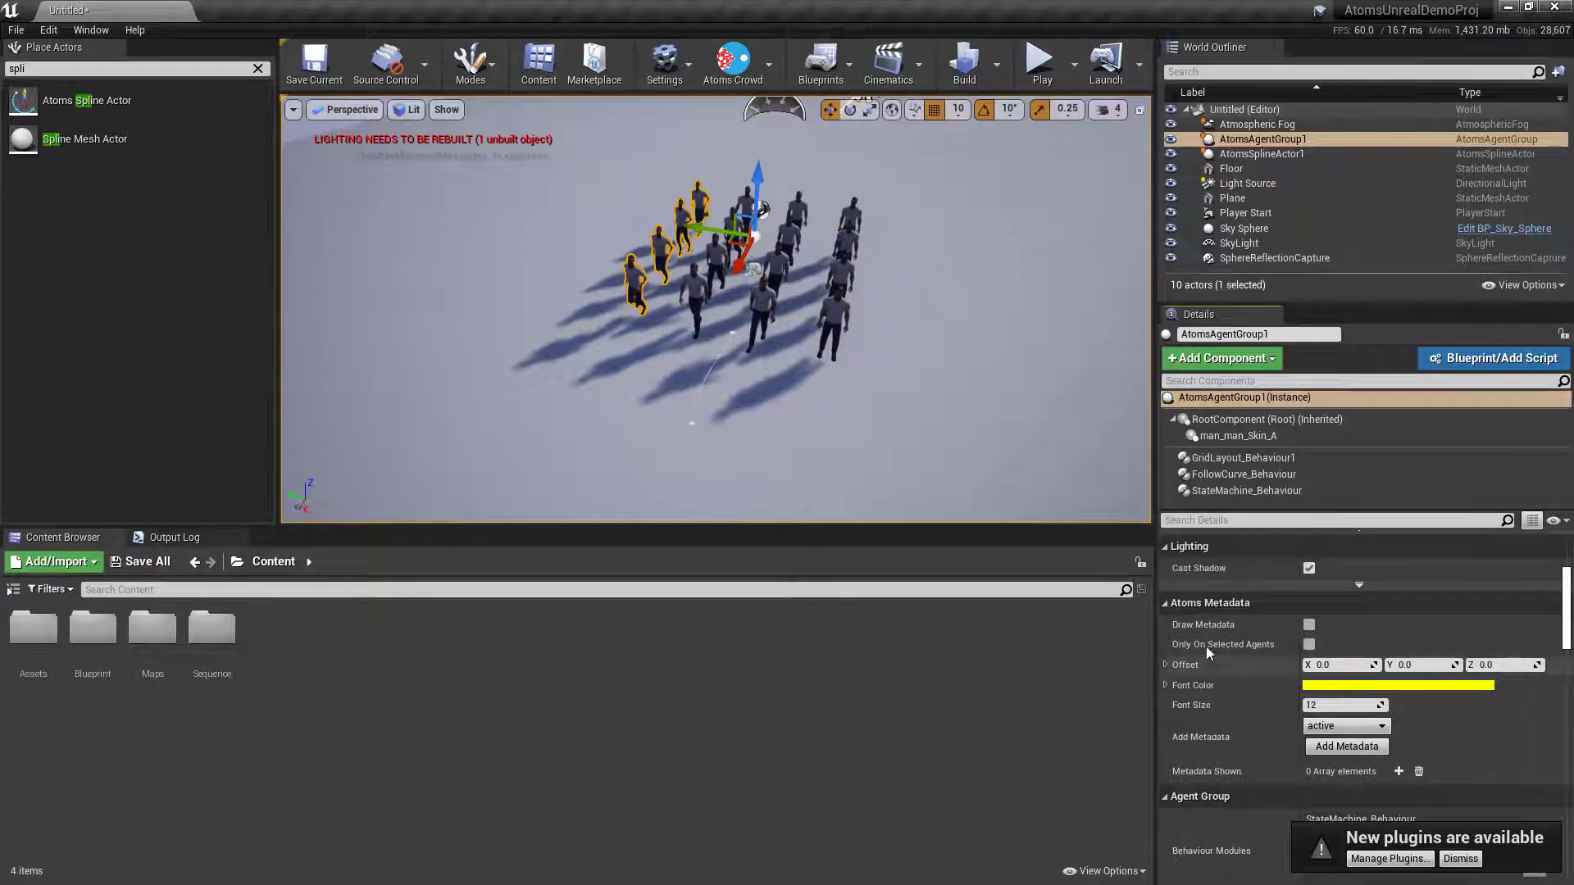
{"action": "scroll", "coordinate": [1199, 728], "scroll_direction": "down", "scroll_amount": 3}
{"action": "scroll", "coordinate": [1208, 720], "scroll_direction": "up", "scroll_amount": 3}
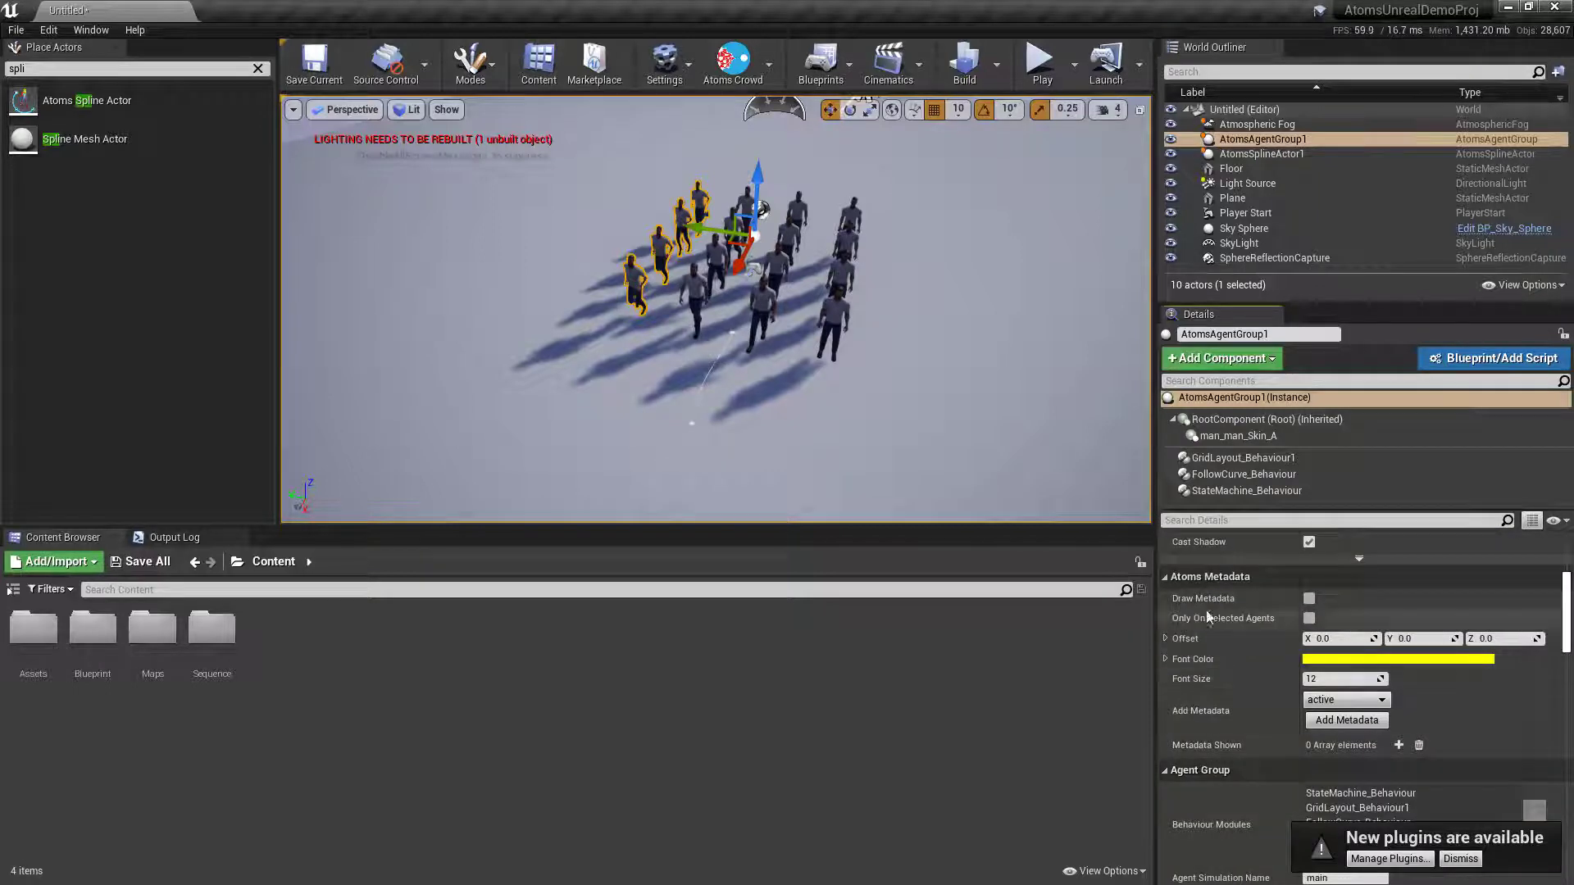
{"action": "left_click", "coordinate": [1201, 578]}
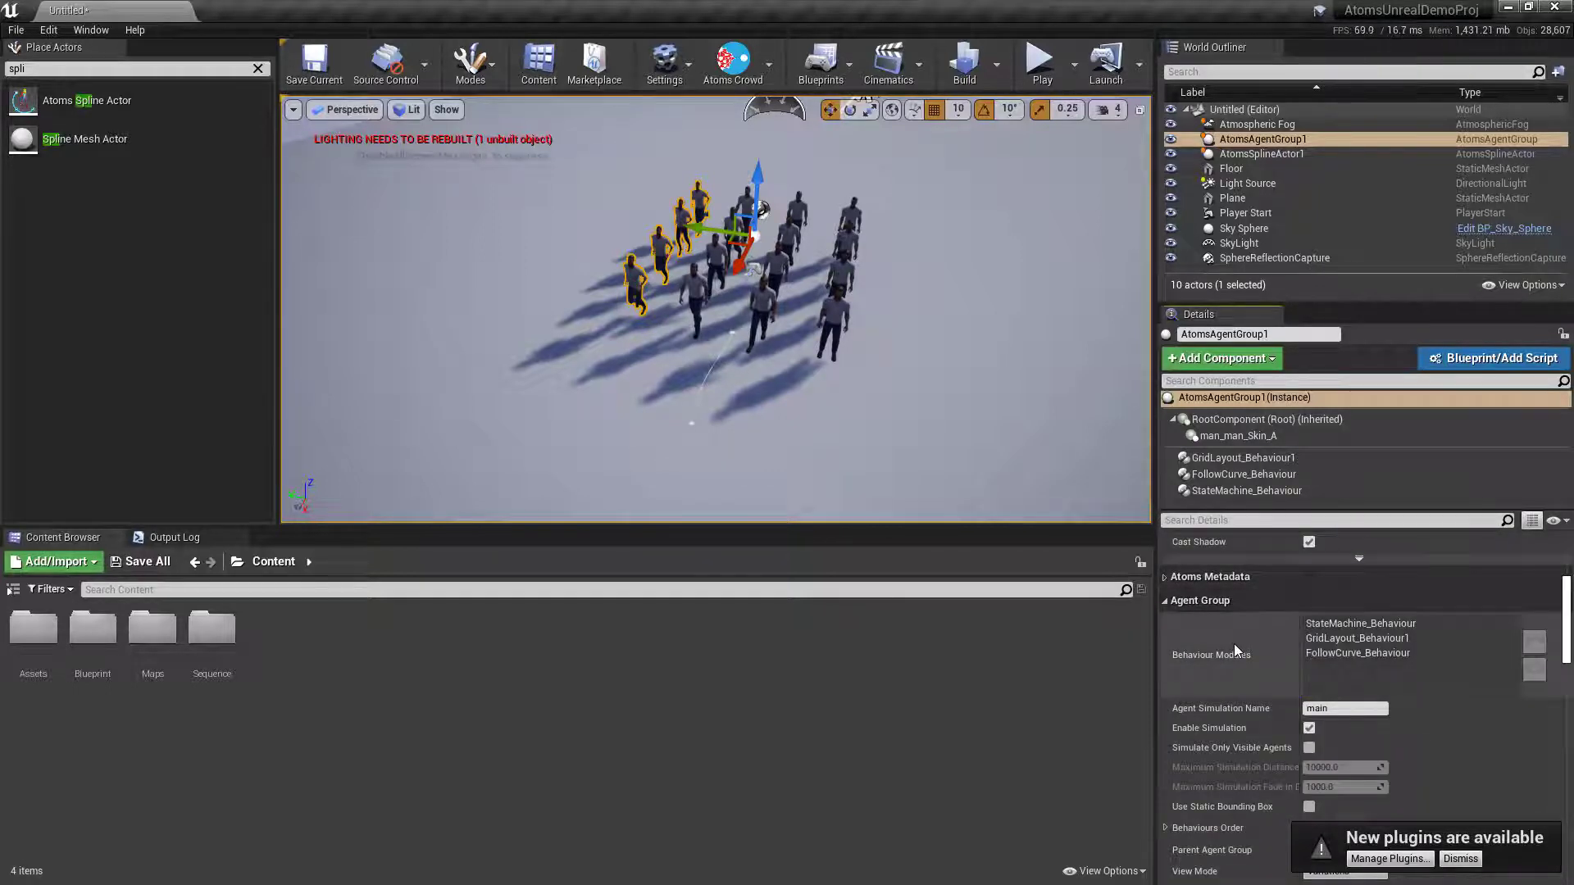
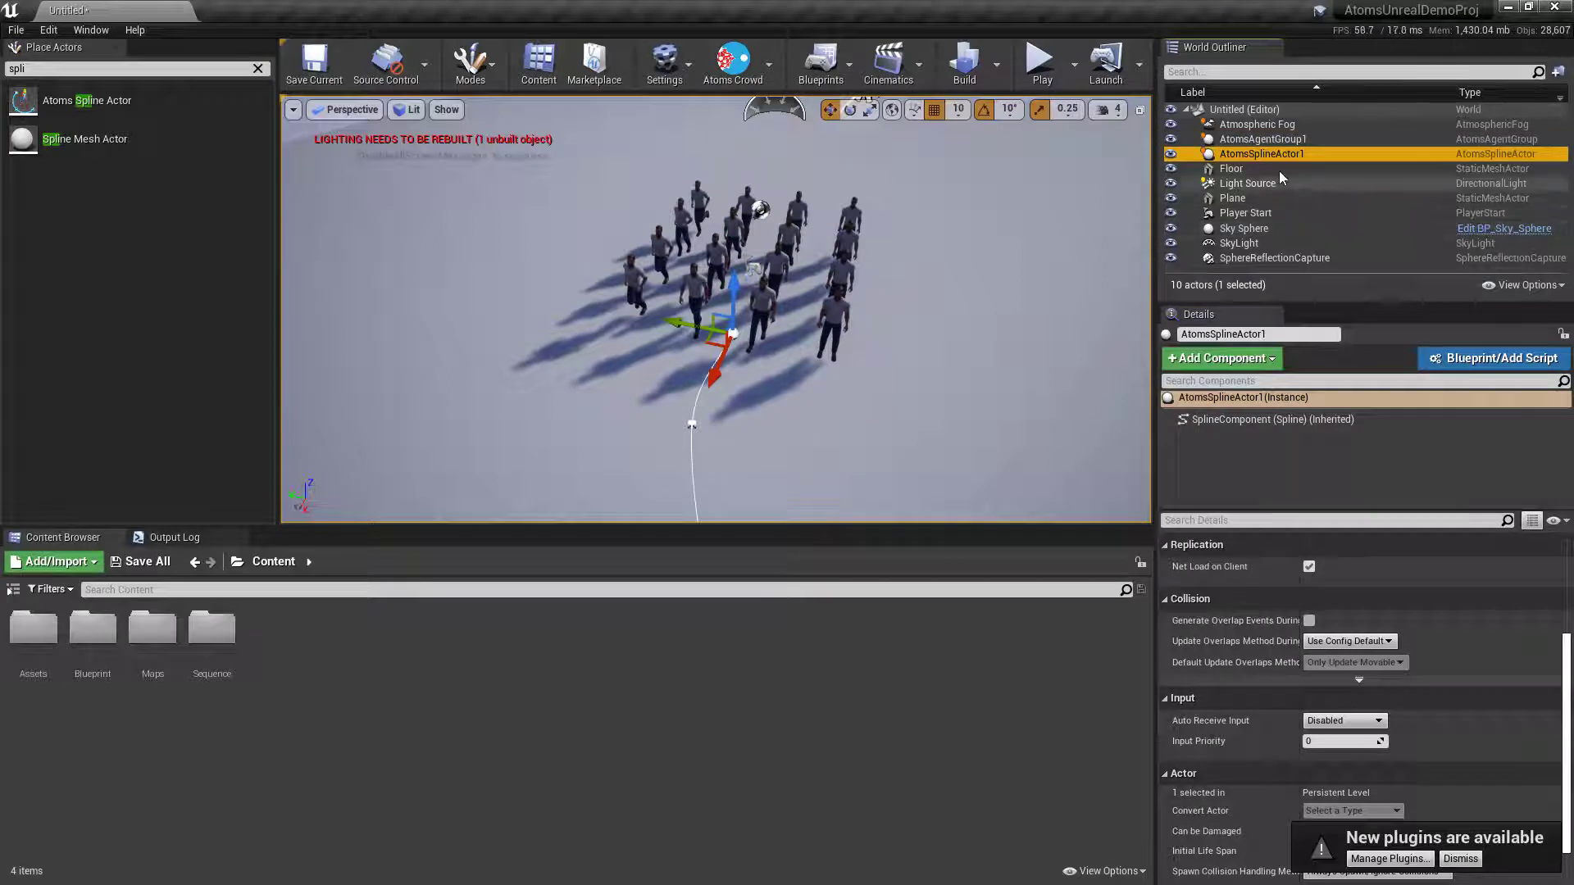
Move GridLayout_Behaviour1 above StateMachine_Behaviour in the behaviour modules of AtomsAgentGroup1.
{"action": "left_click", "coordinate": [1271, 139]}
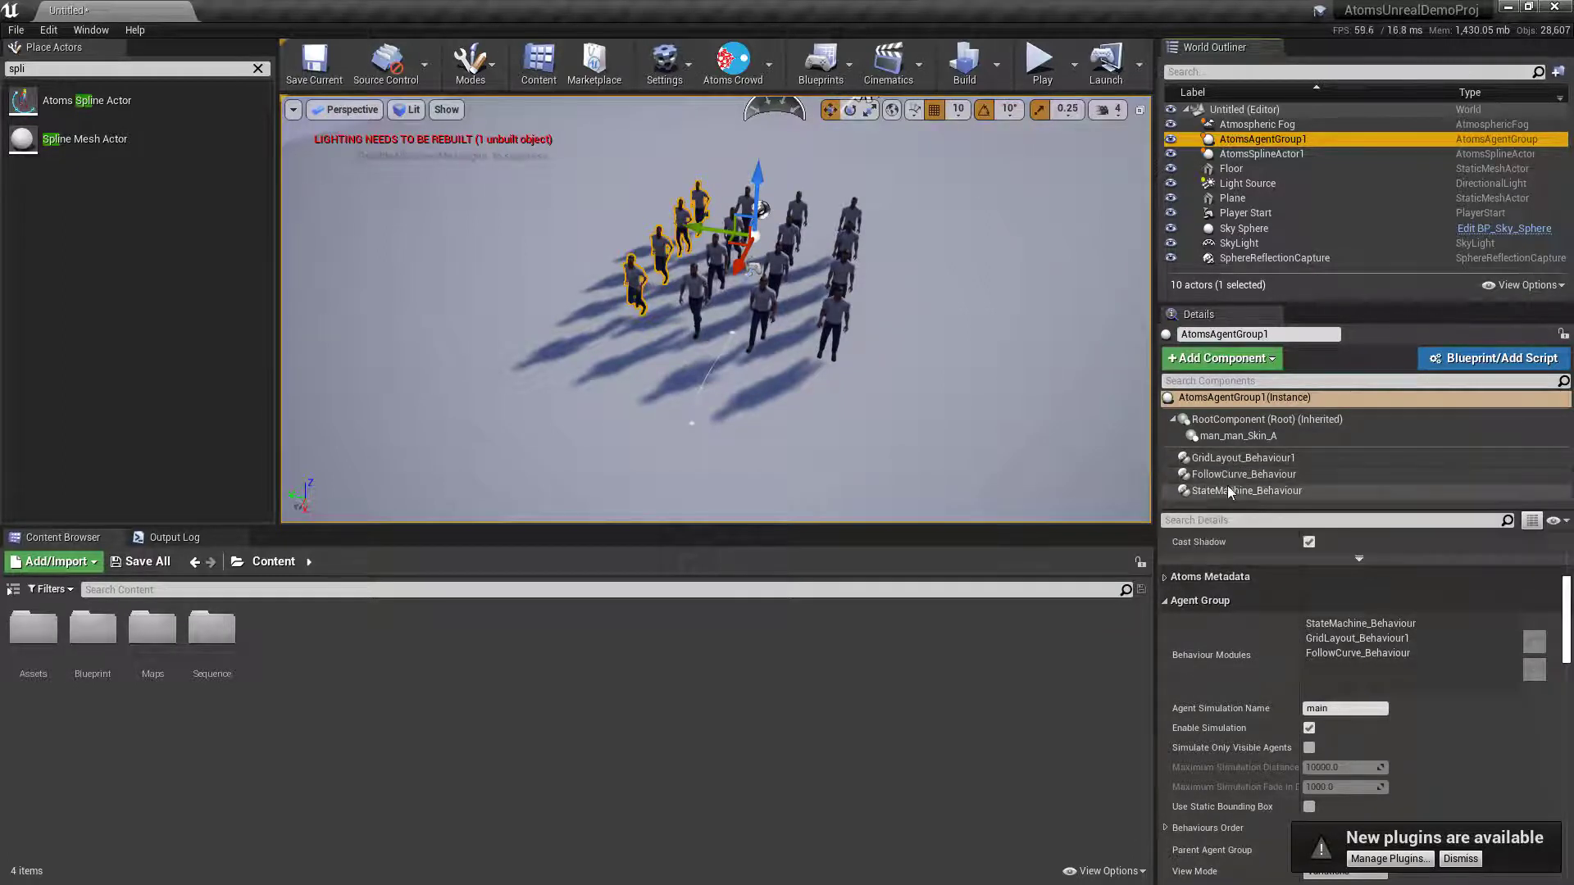
{"action": "left_click", "coordinate": [1336, 641]}
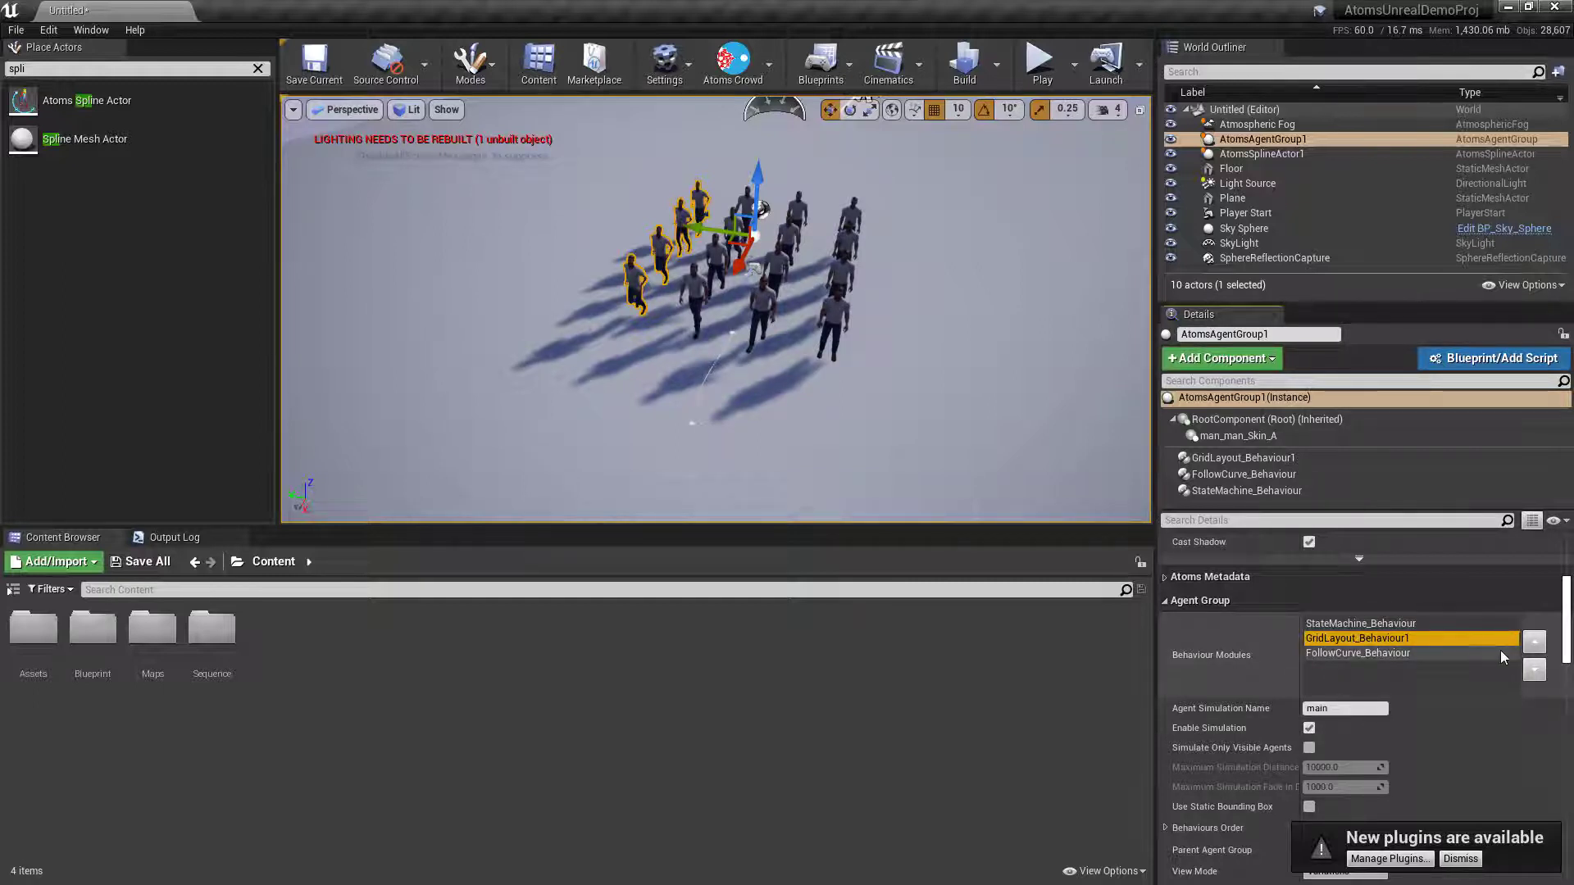
{"action": "left_click", "coordinate": [1534, 642]}
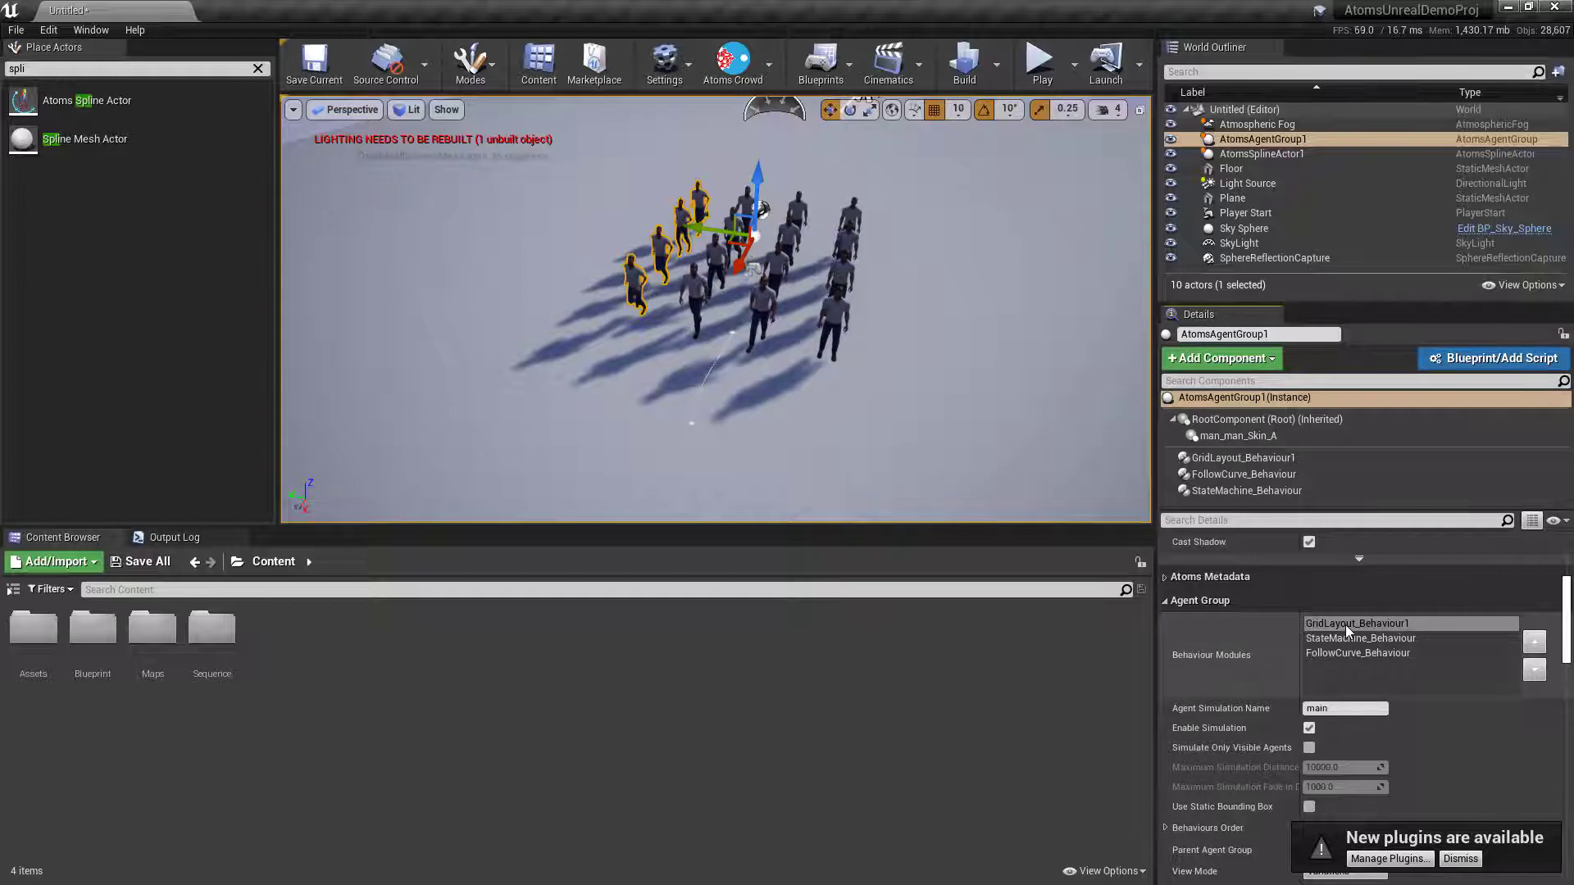
{"action": "left_click", "coordinate": [1346, 651]}
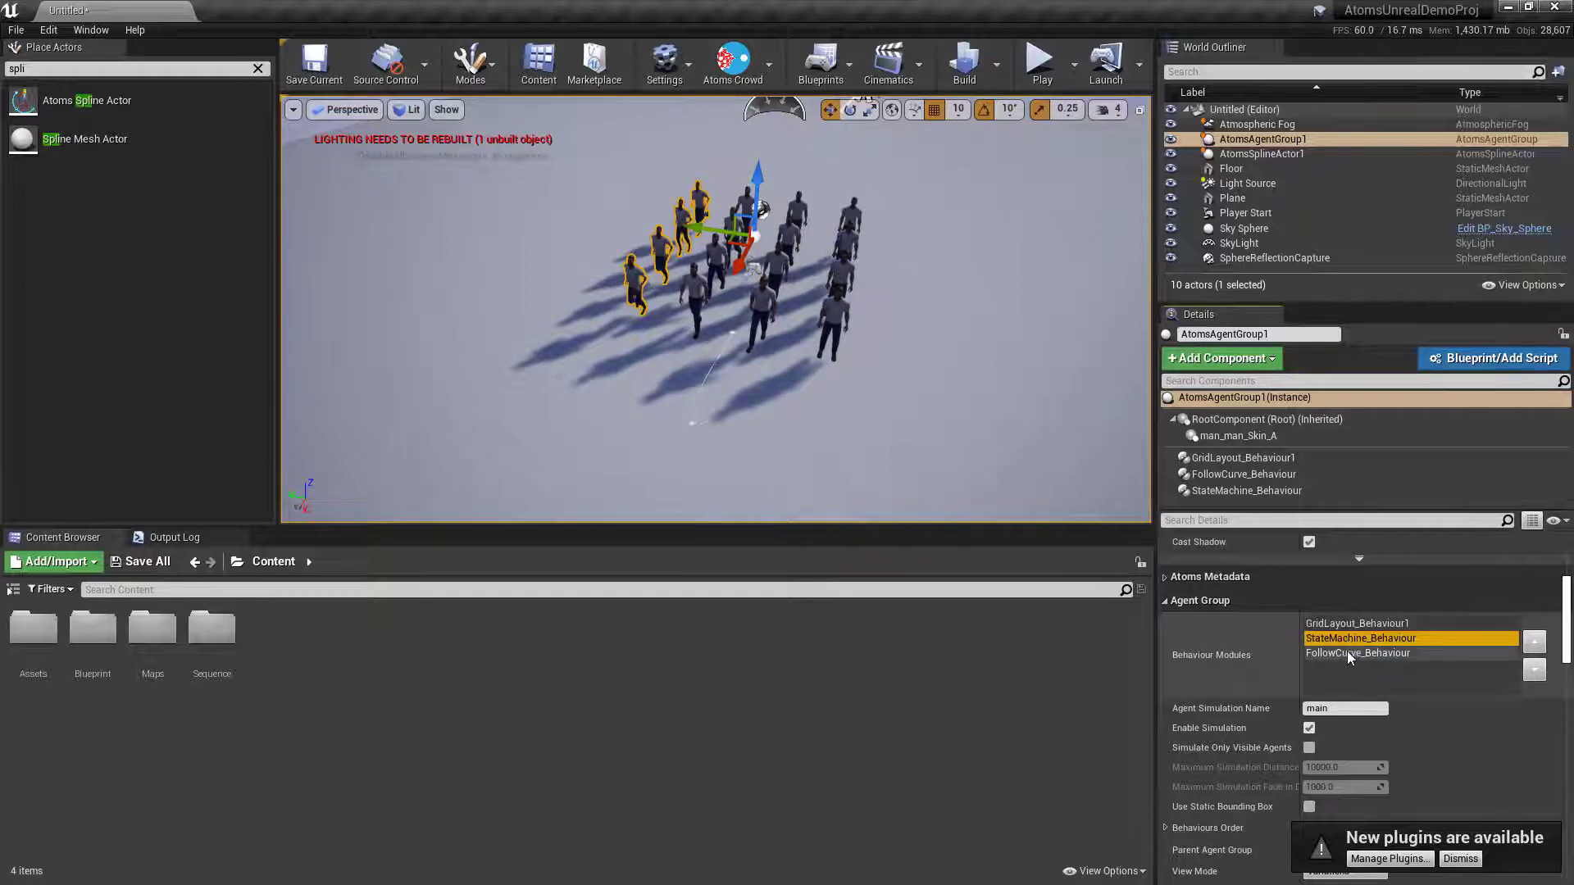
Check the Behaviour Order value of the grid layout, follow-curve and state machine behaviours.
{"action": "left_click", "coordinate": [1244, 459]}
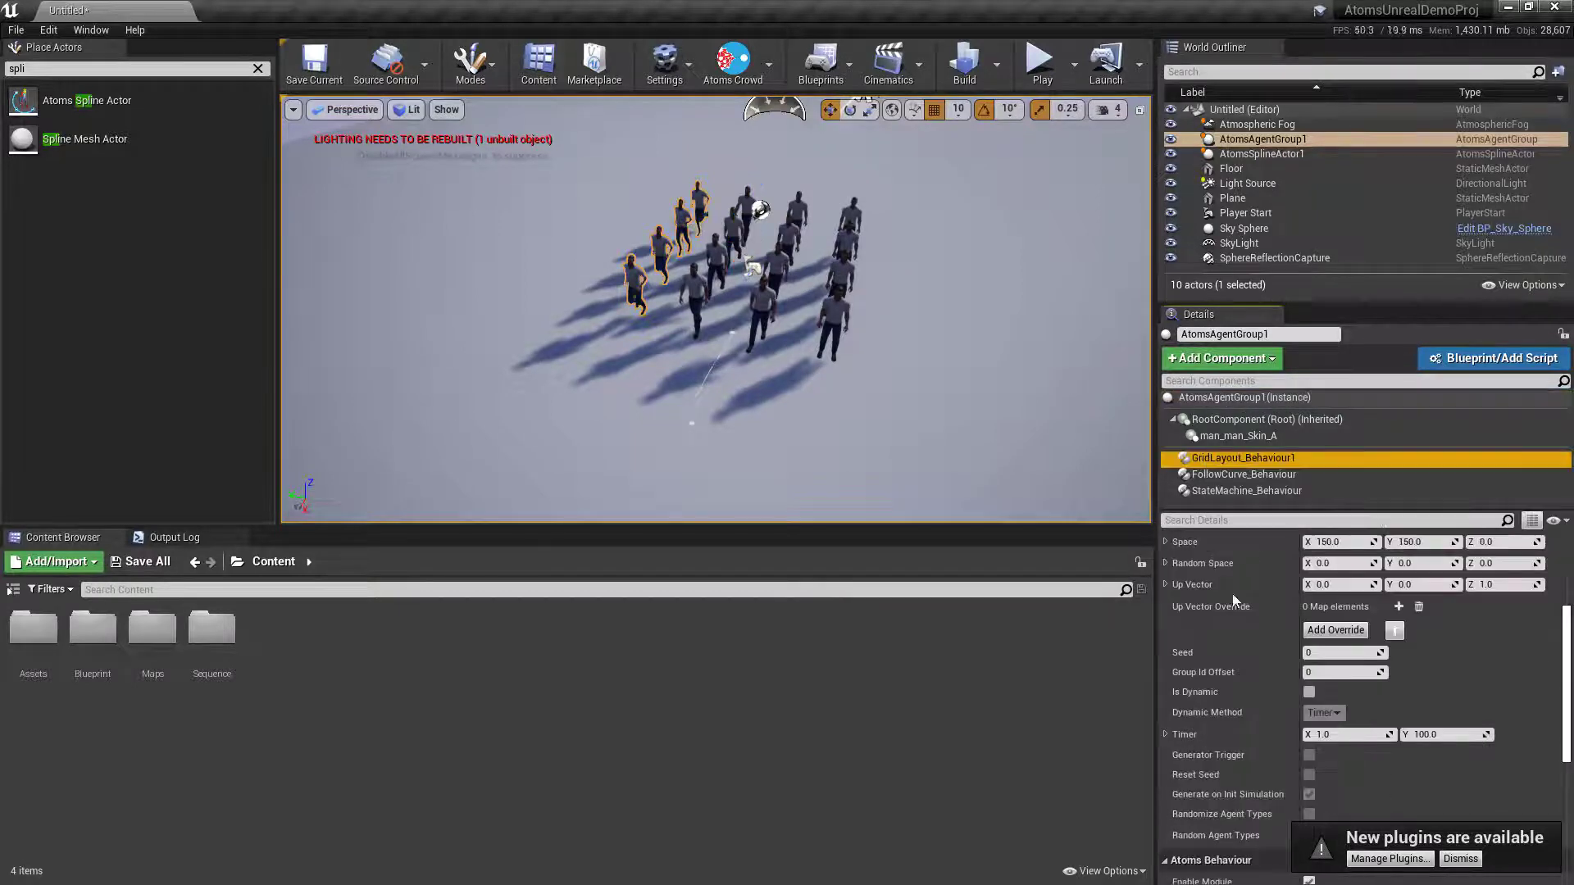
{"action": "scroll", "coordinate": [1232, 685], "scroll_direction": "down", "scroll_amount": 5}
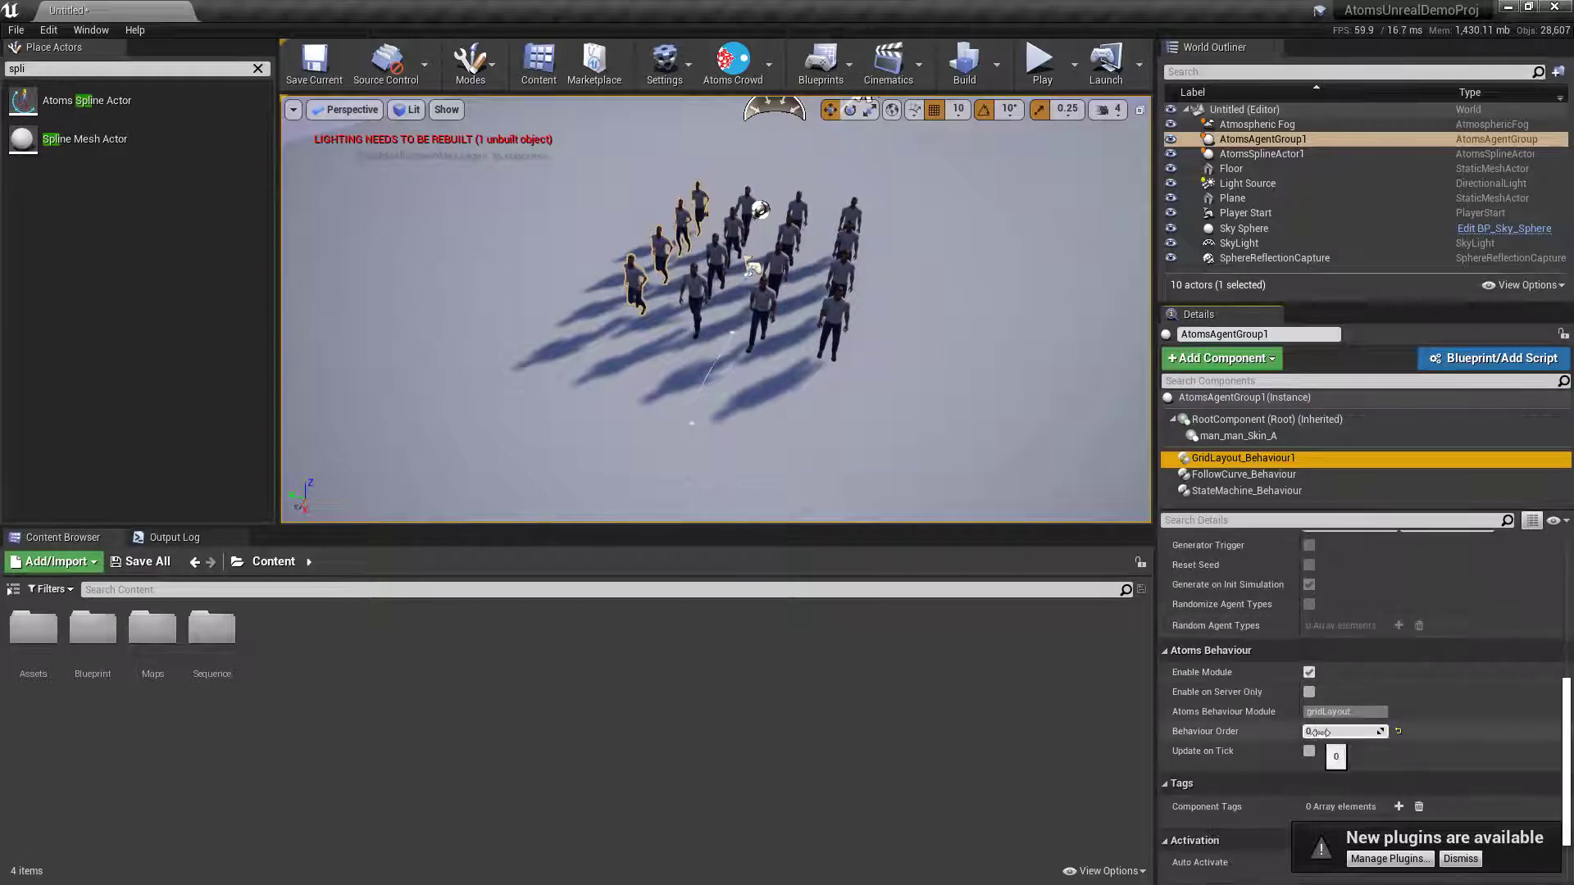
{"action": "left_click", "coordinate": [1262, 475]}
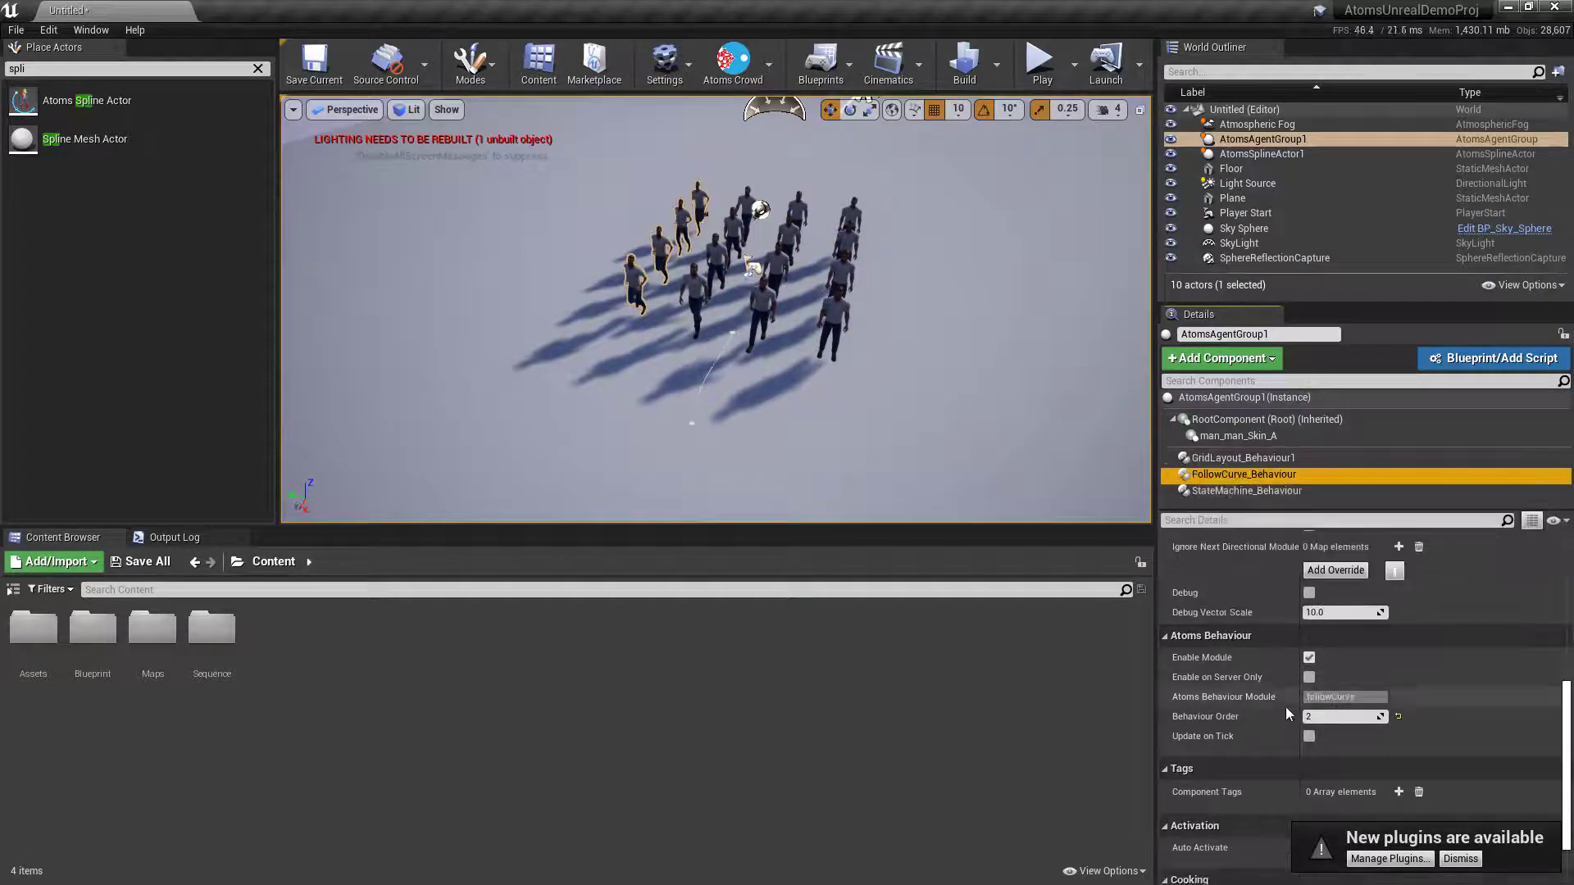
{"action": "left_click", "coordinate": [1254, 491]}
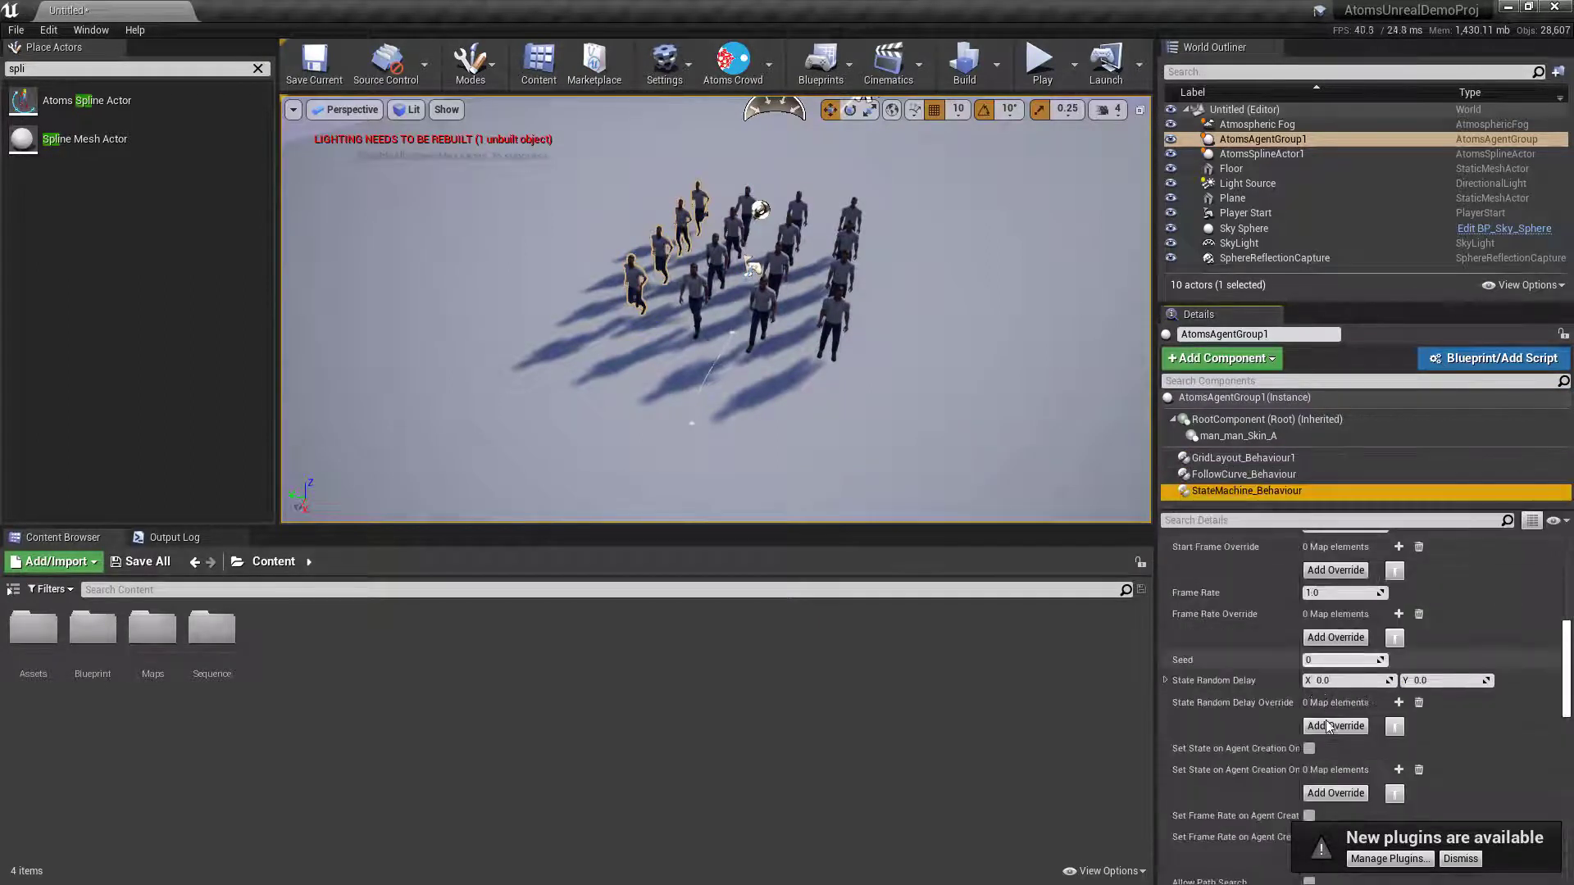
{"action": "scroll", "coordinate": [1249, 668], "scroll_direction": "down", "scroll_amount": 10}
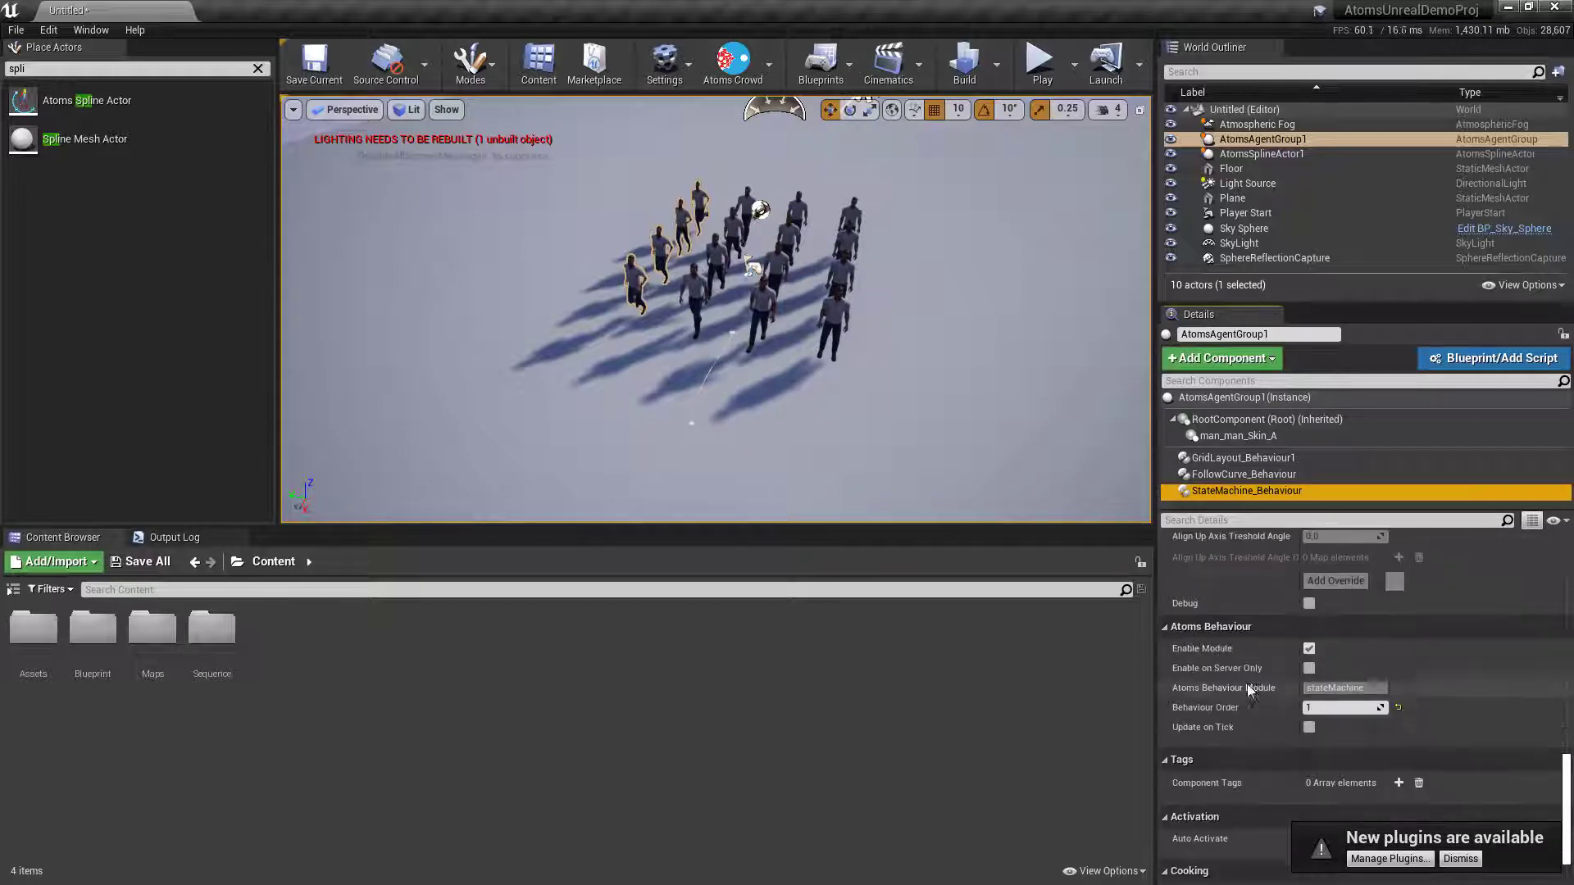
Return to the agent group instance and examine its behaviour modules and simulation settings.
{"action": "left_click", "coordinate": [1232, 398]}
{"action": "scroll", "coordinate": [1222, 672], "scroll_direction": "down", "scroll_amount": 10}
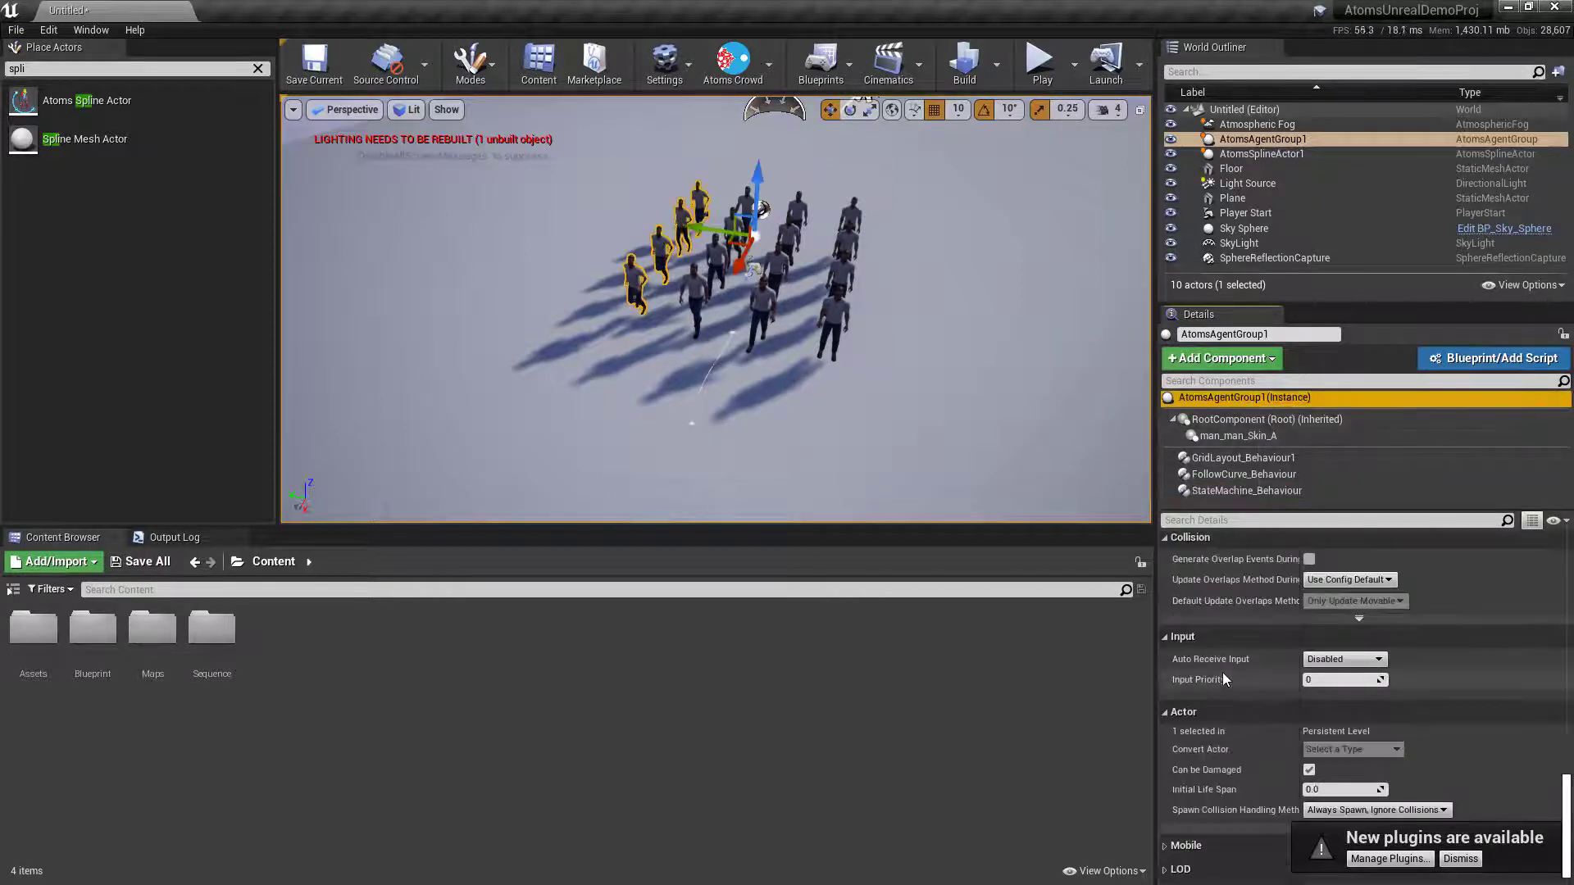
{"action": "scroll", "coordinate": [1222, 672], "scroll_direction": "up", "scroll_amount": 15}
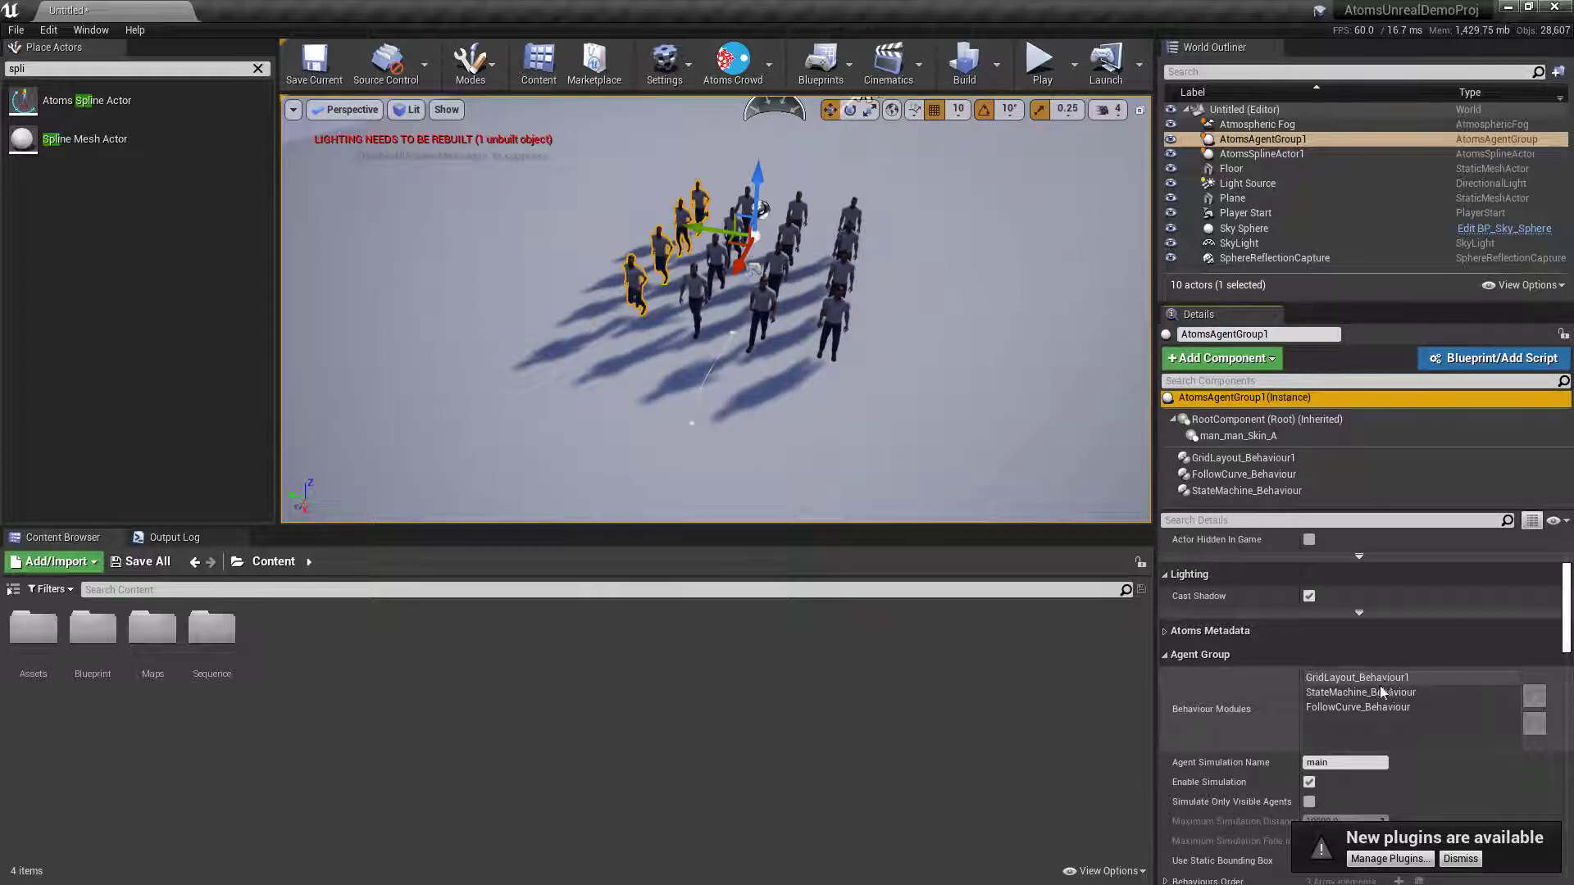
{"action": "scroll", "coordinate": [1279, 687], "scroll_direction": "down", "scroll_amount": 3}
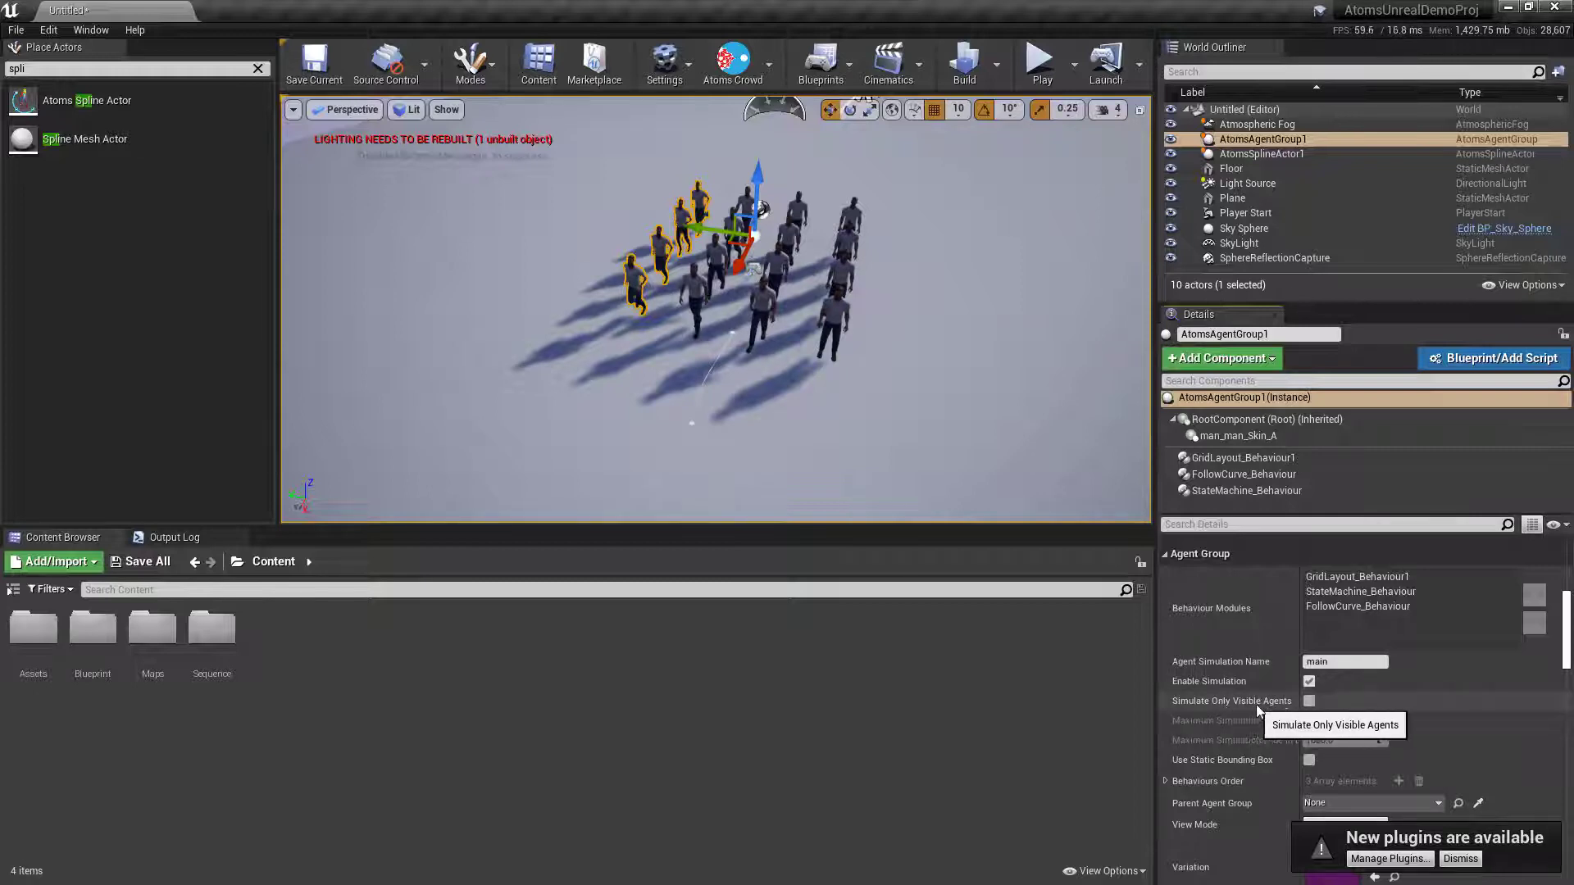
{"action": "scroll", "coordinate": [1394, 702], "scroll_direction": "down", "scroll_amount": 2}
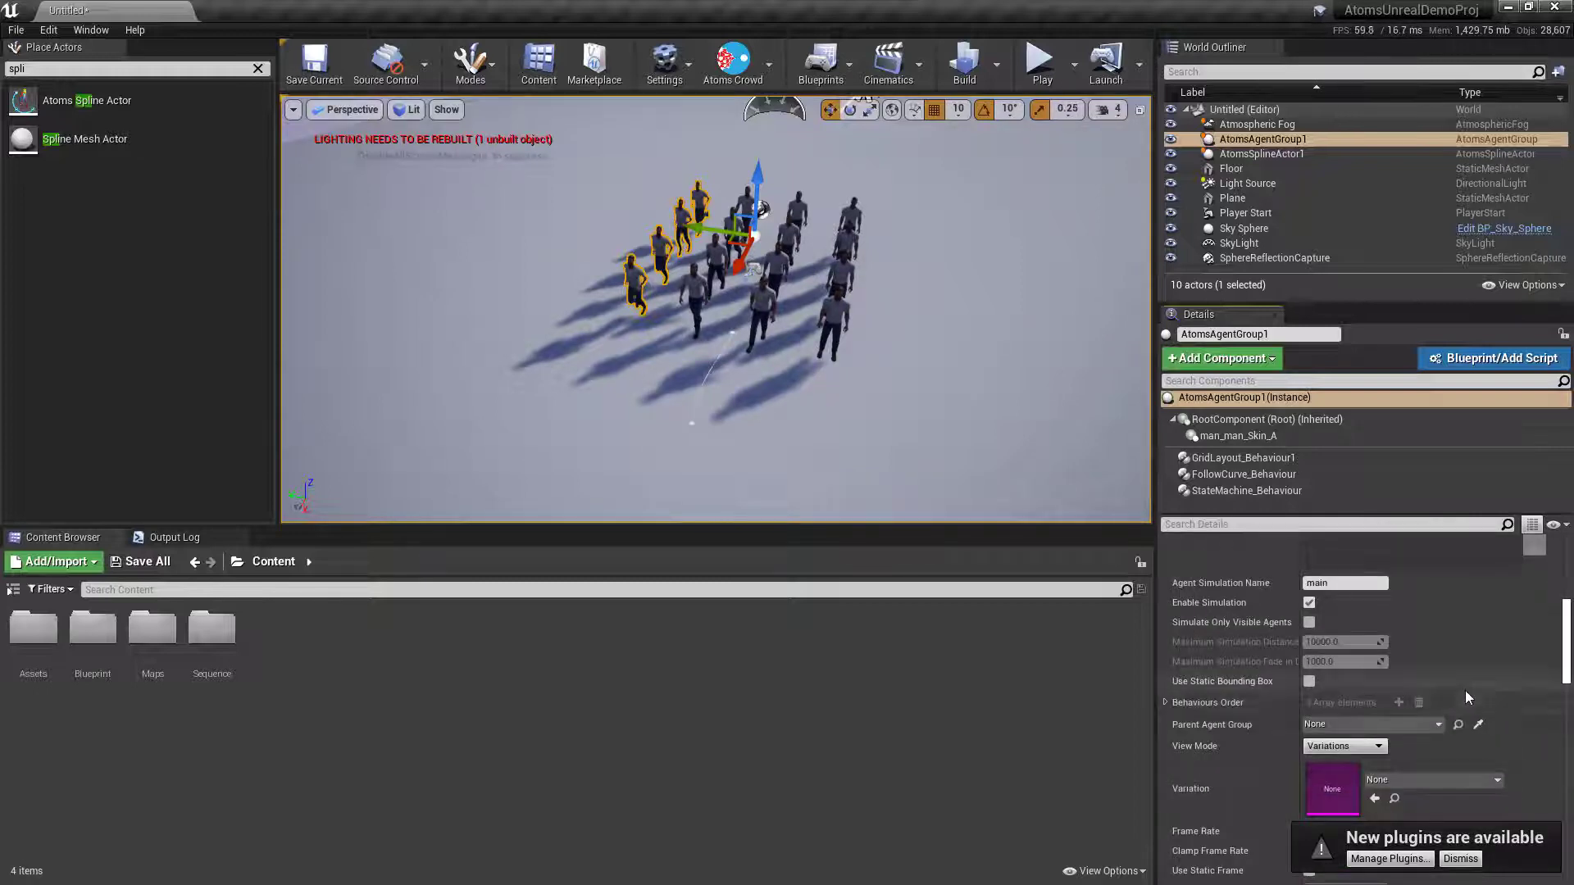
Enable Simulate Only Visible Agents, adjust the property name column to read its distance options, and disable it again.
{"action": "left_click", "coordinate": [1309, 623]}
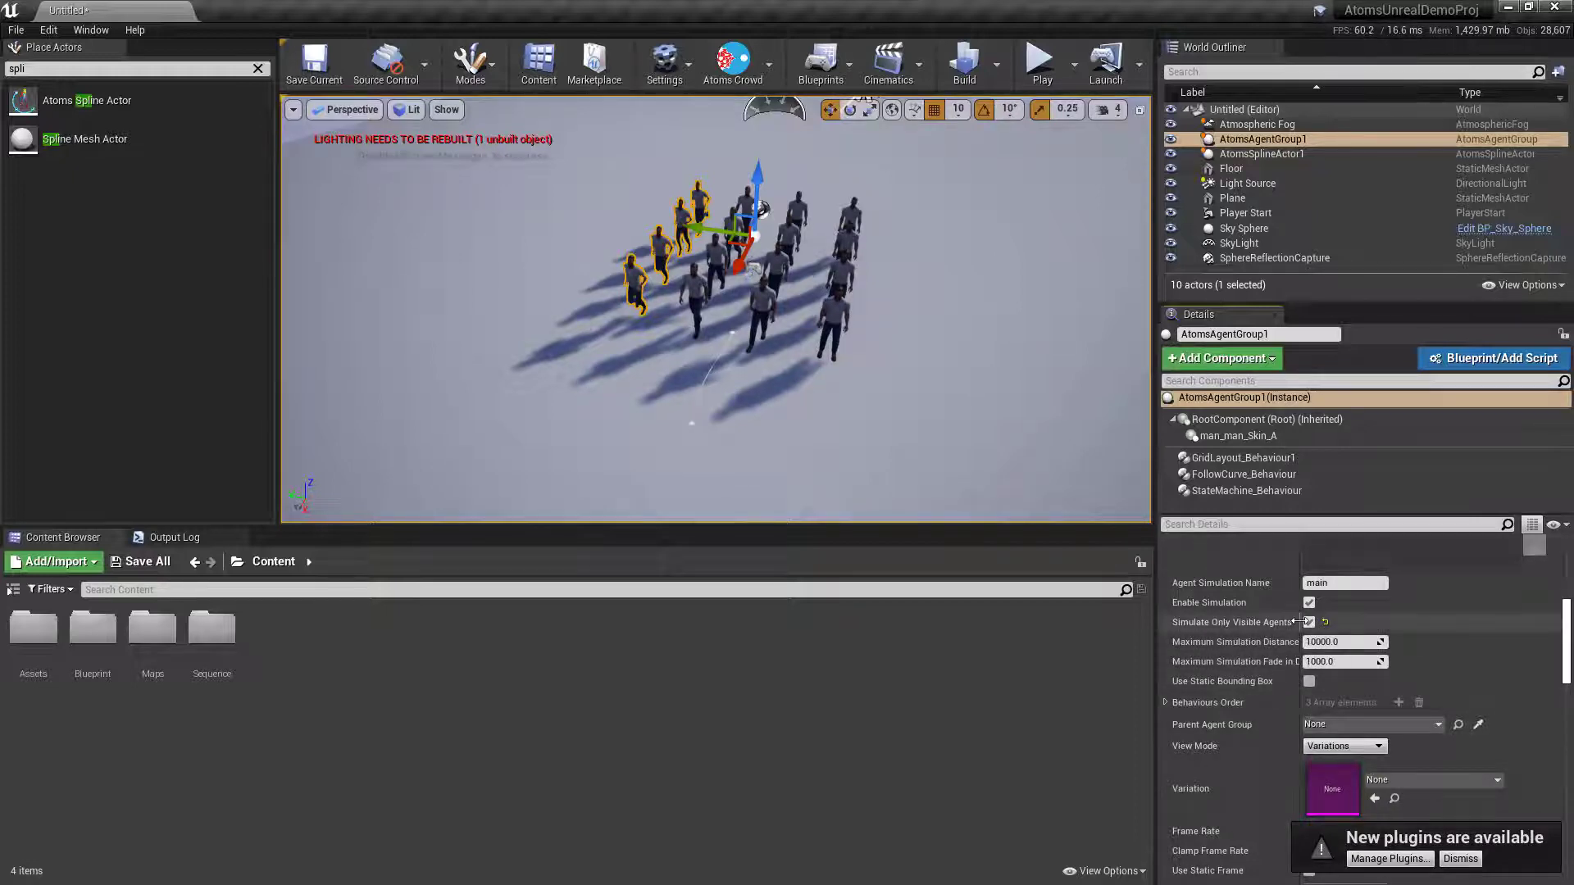
{"action": "left_click_drag", "start_coordinate": [1297, 622], "coordinate": [1341, 624]}
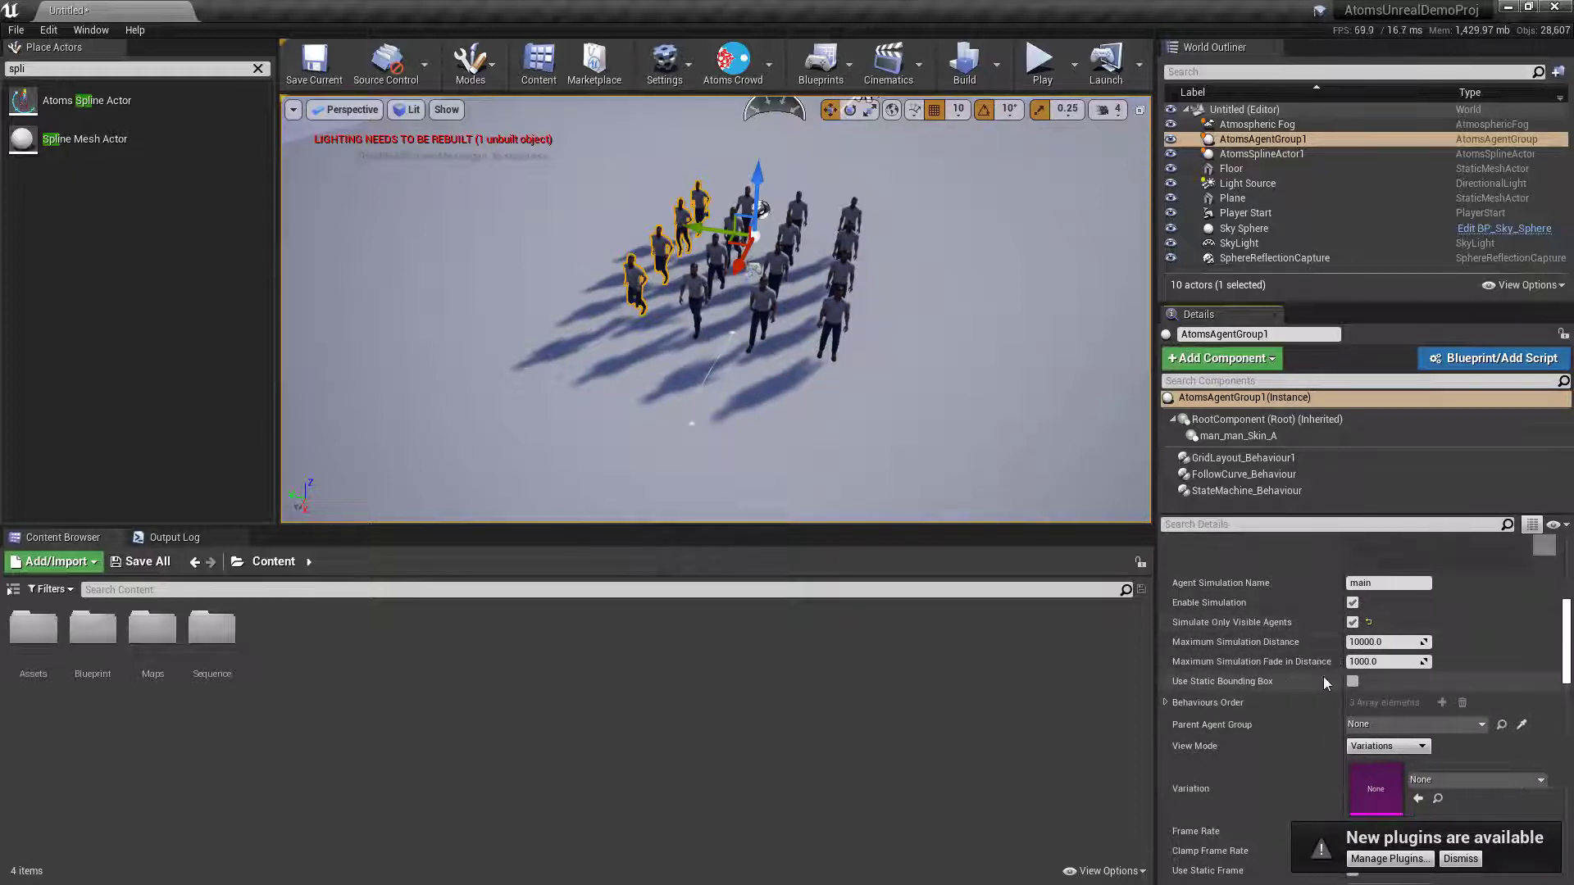
{"action": "left_click", "coordinate": [1352, 622]}
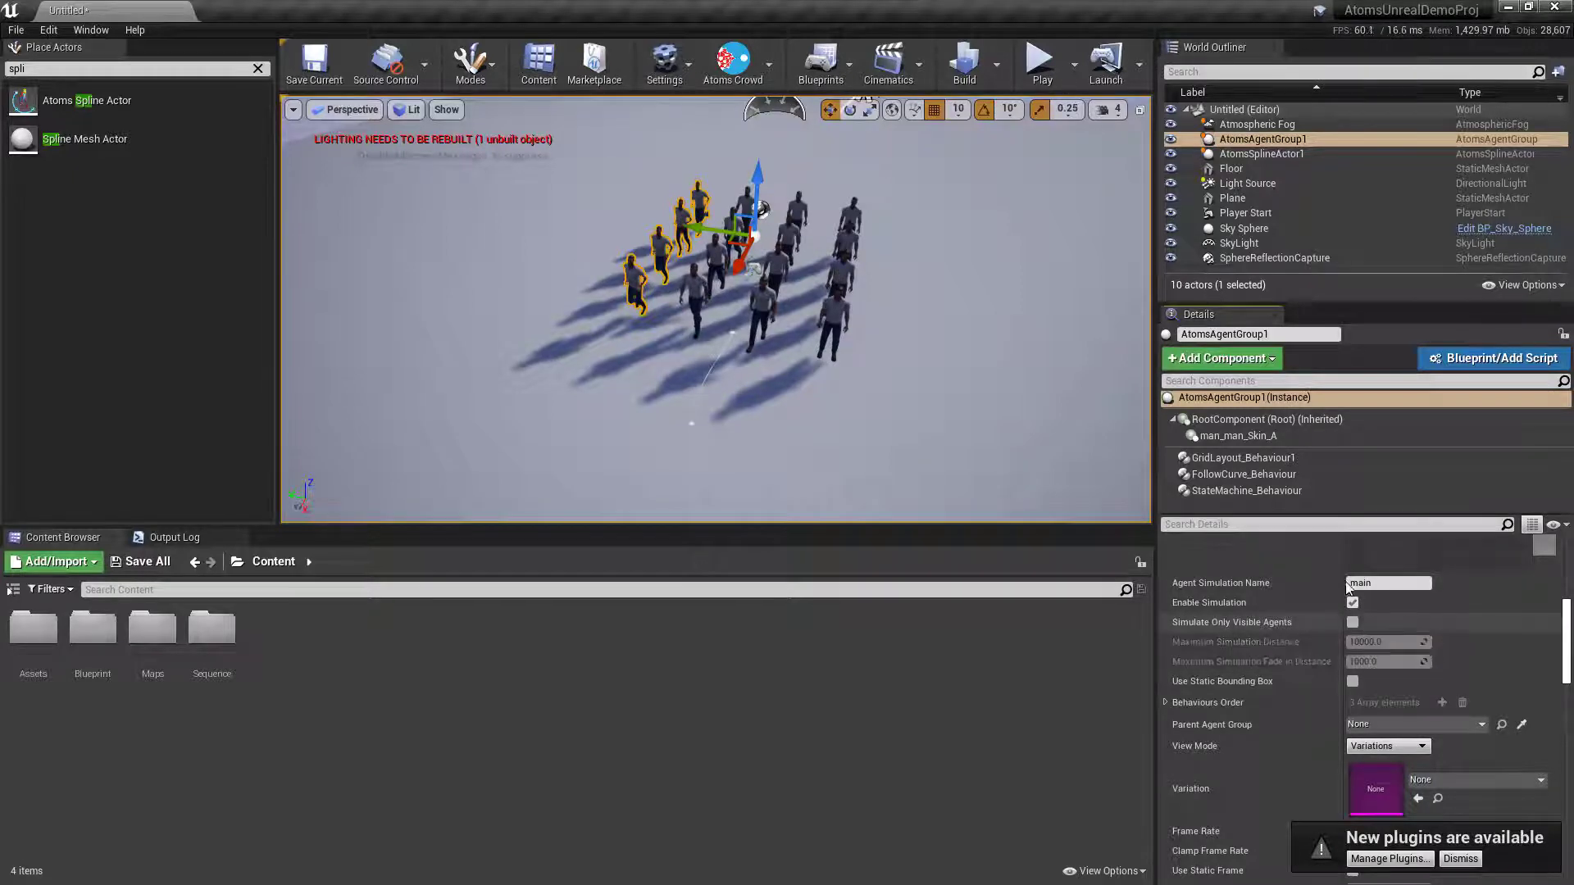
{"action": "left_click_drag", "start_coordinate": [1347, 589], "coordinate": [1328, 611]}
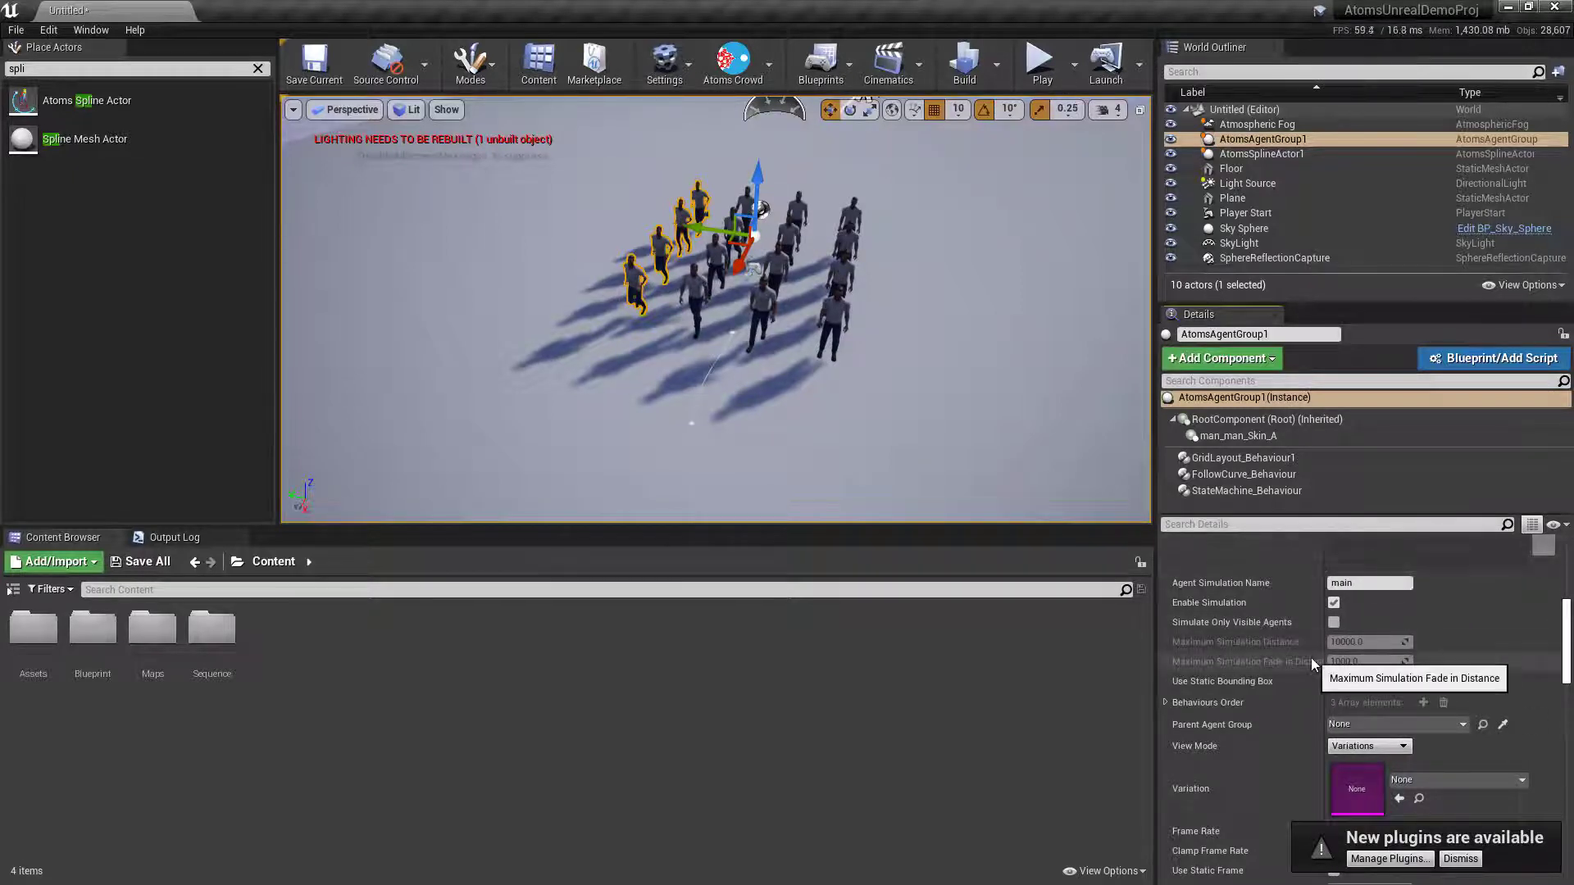
Examine the static bounding box option and expand the Behaviours Order array of the agent group.
{"action": "scroll", "coordinate": [1311, 657], "scroll_direction": "down", "scroll_amount": 1}
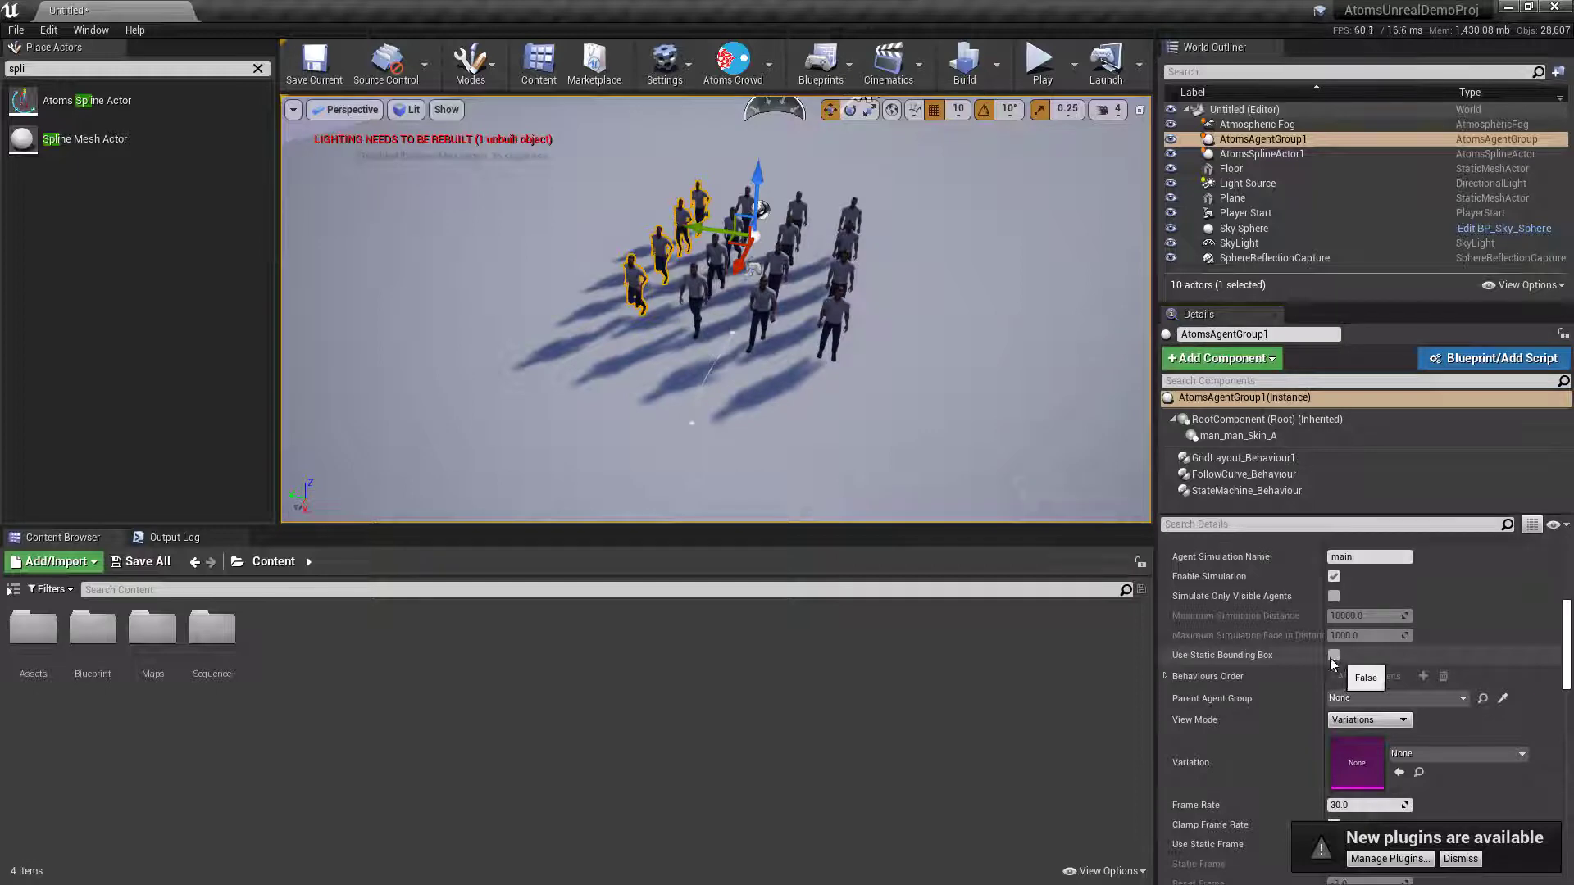
{"action": "scroll", "coordinate": [1312, 657], "scroll_direction": "down", "scroll_amount": 1}
{"action": "scroll", "coordinate": [1254, 644], "scroll_direction": "up", "scroll_amount": 3}
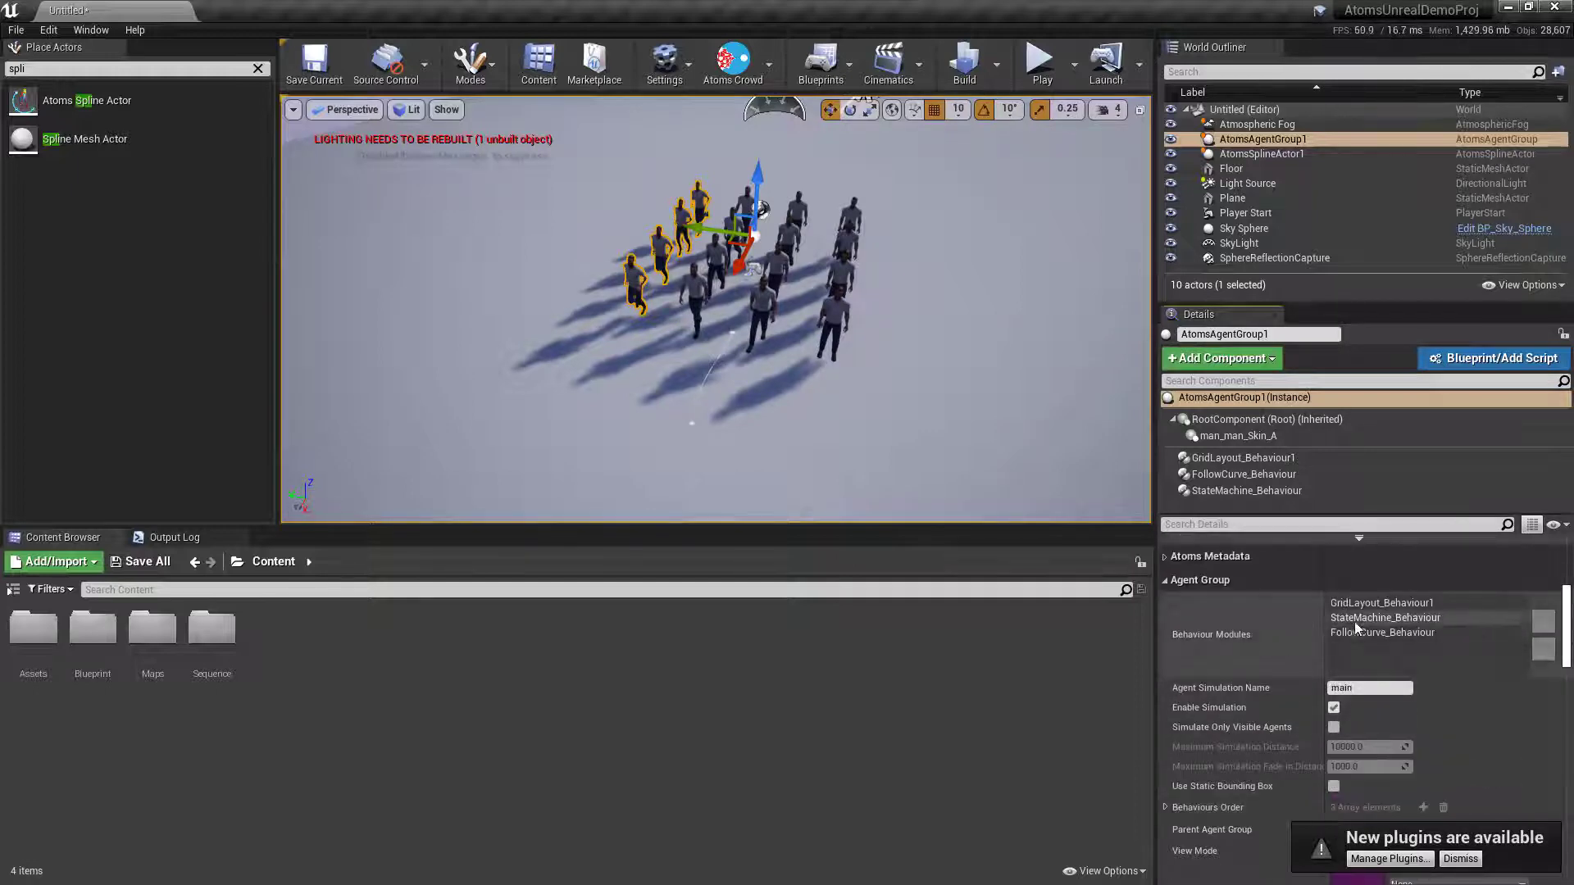
{"action": "scroll", "coordinate": [1168, 732], "scroll_direction": "down", "scroll_amount": 2}
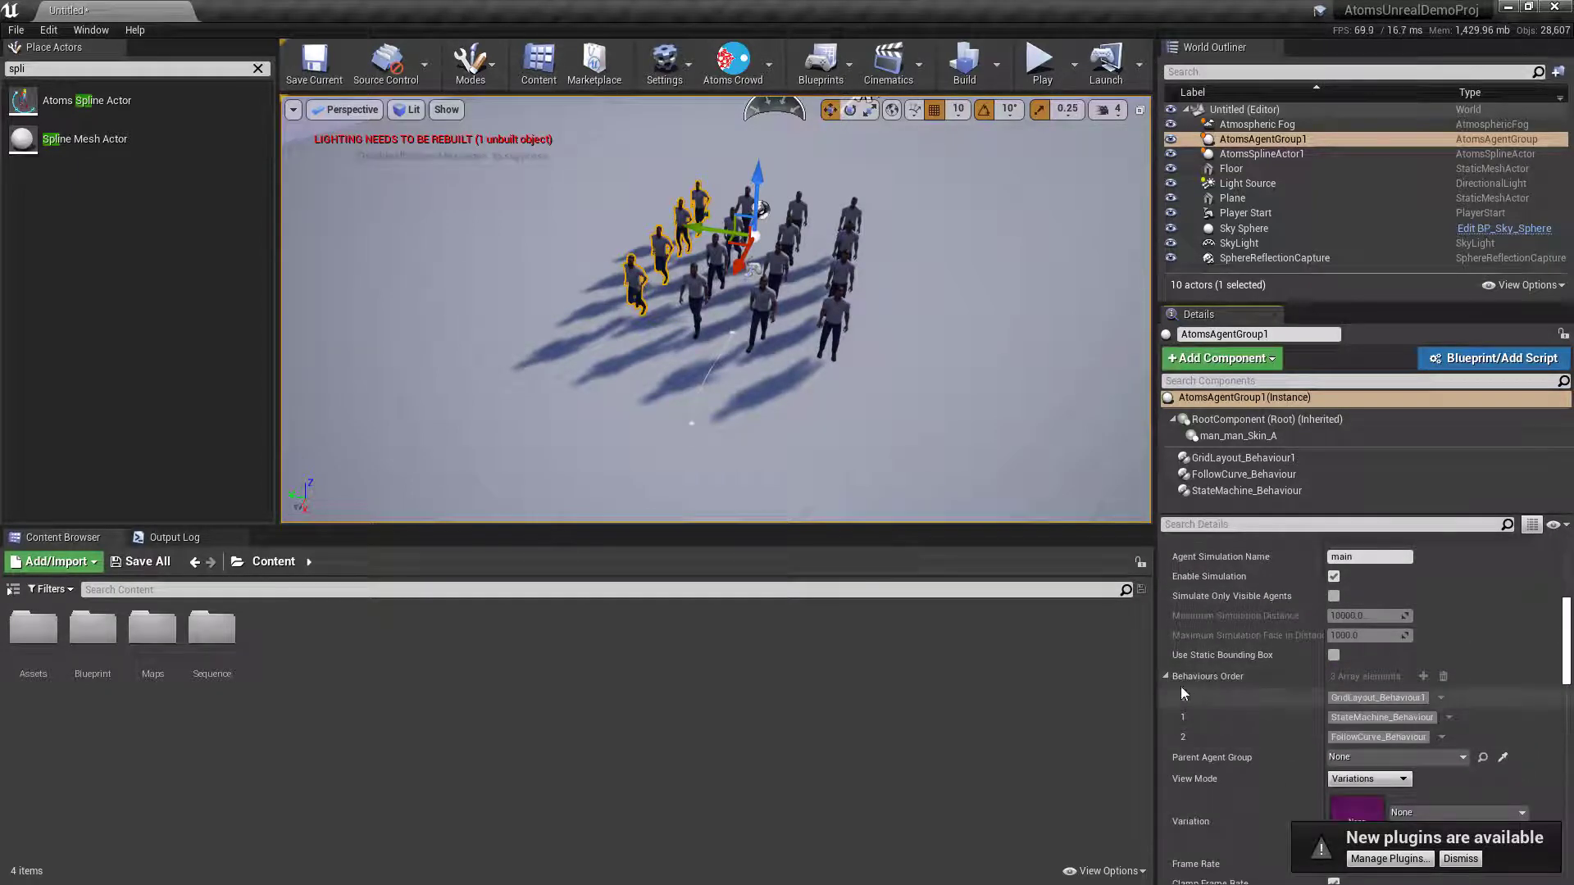
Review the agent group's behaviour modules, parent group setting and View Mode choices, keeping the view mode on Variations.
{"action": "scroll", "coordinate": [1168, 681], "scroll_direction": "up", "scroll_amount": 6}
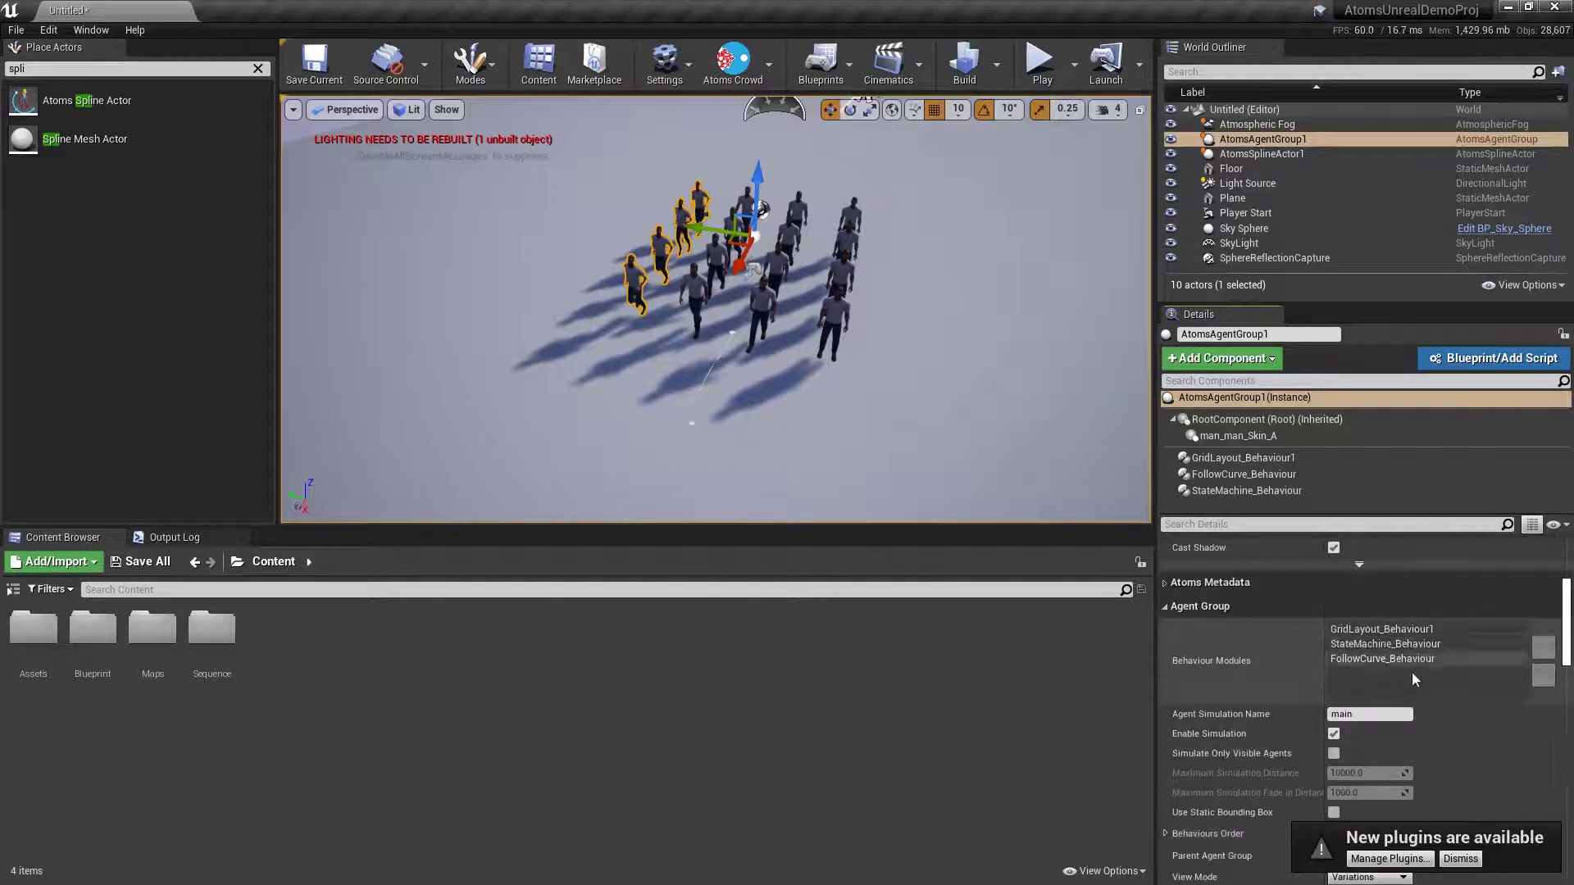
{"action": "scroll", "coordinate": [1462, 664], "scroll_direction": "down", "scroll_amount": 4}
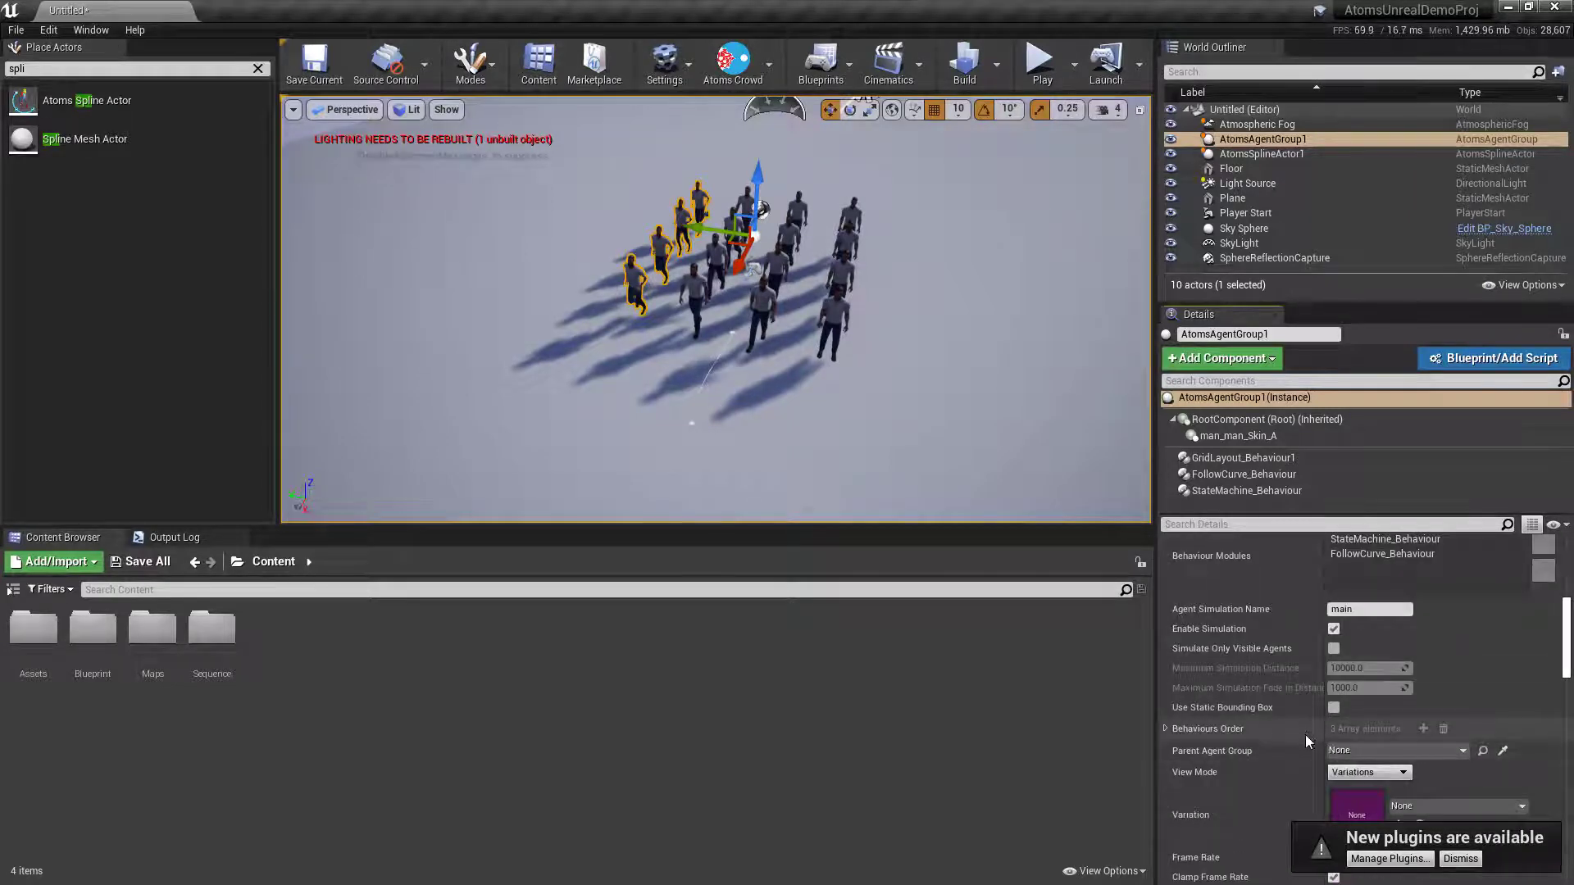
{"action": "scroll", "coordinate": [1303, 732], "scroll_direction": "down", "scroll_amount": 2}
{"action": "scroll", "coordinate": [1279, 696], "scroll_direction": "down", "scroll_amount": 1}
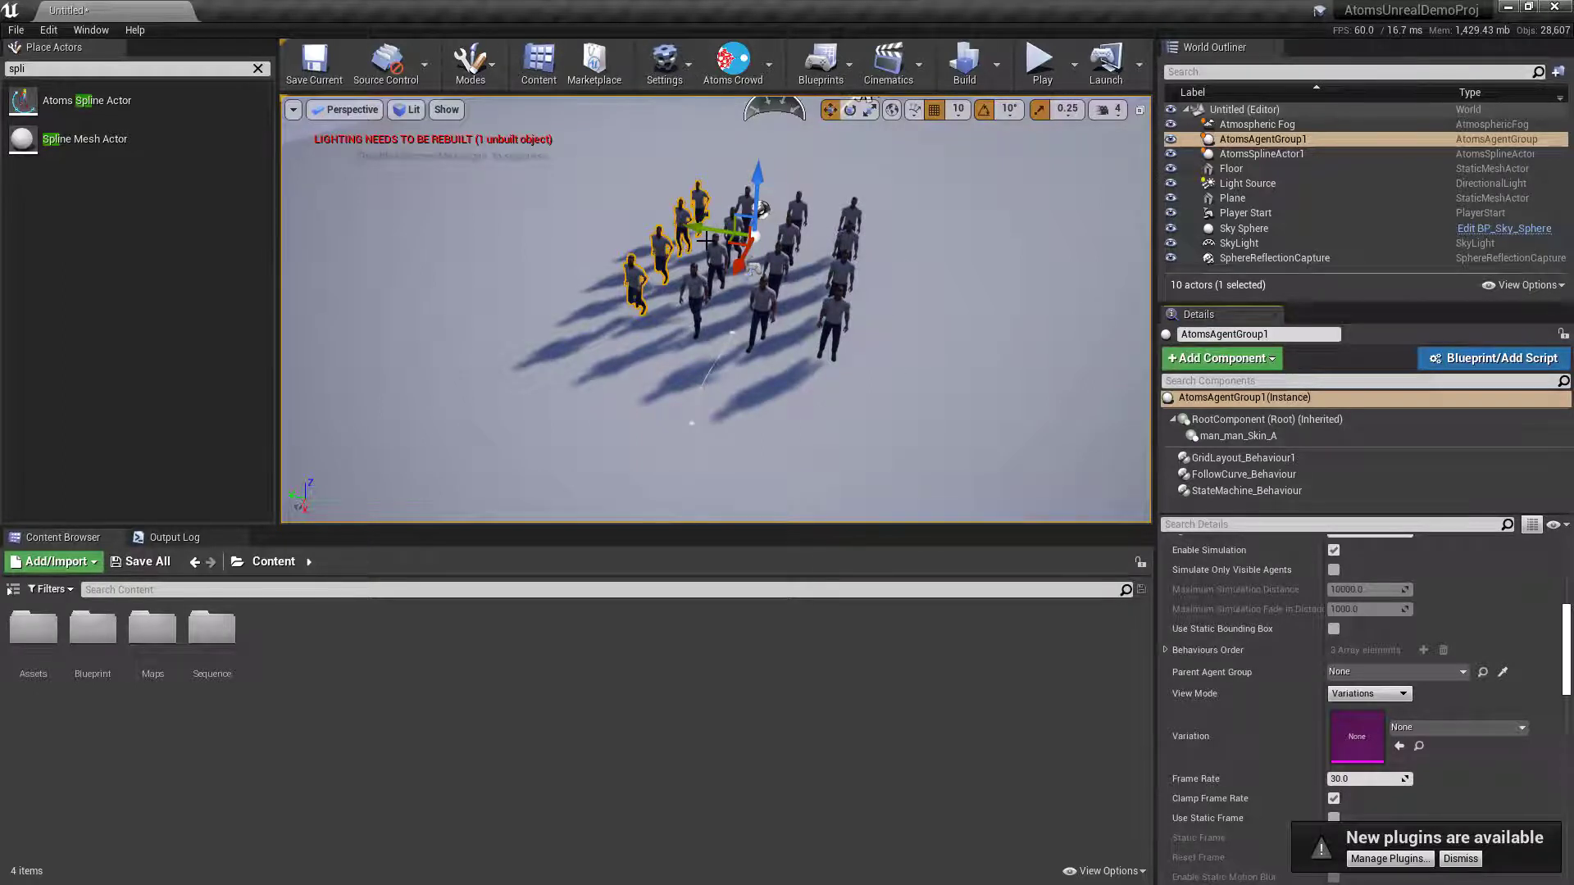
{"action": "scroll", "coordinate": [1259, 681], "scroll_direction": "down", "scroll_amount": 2}
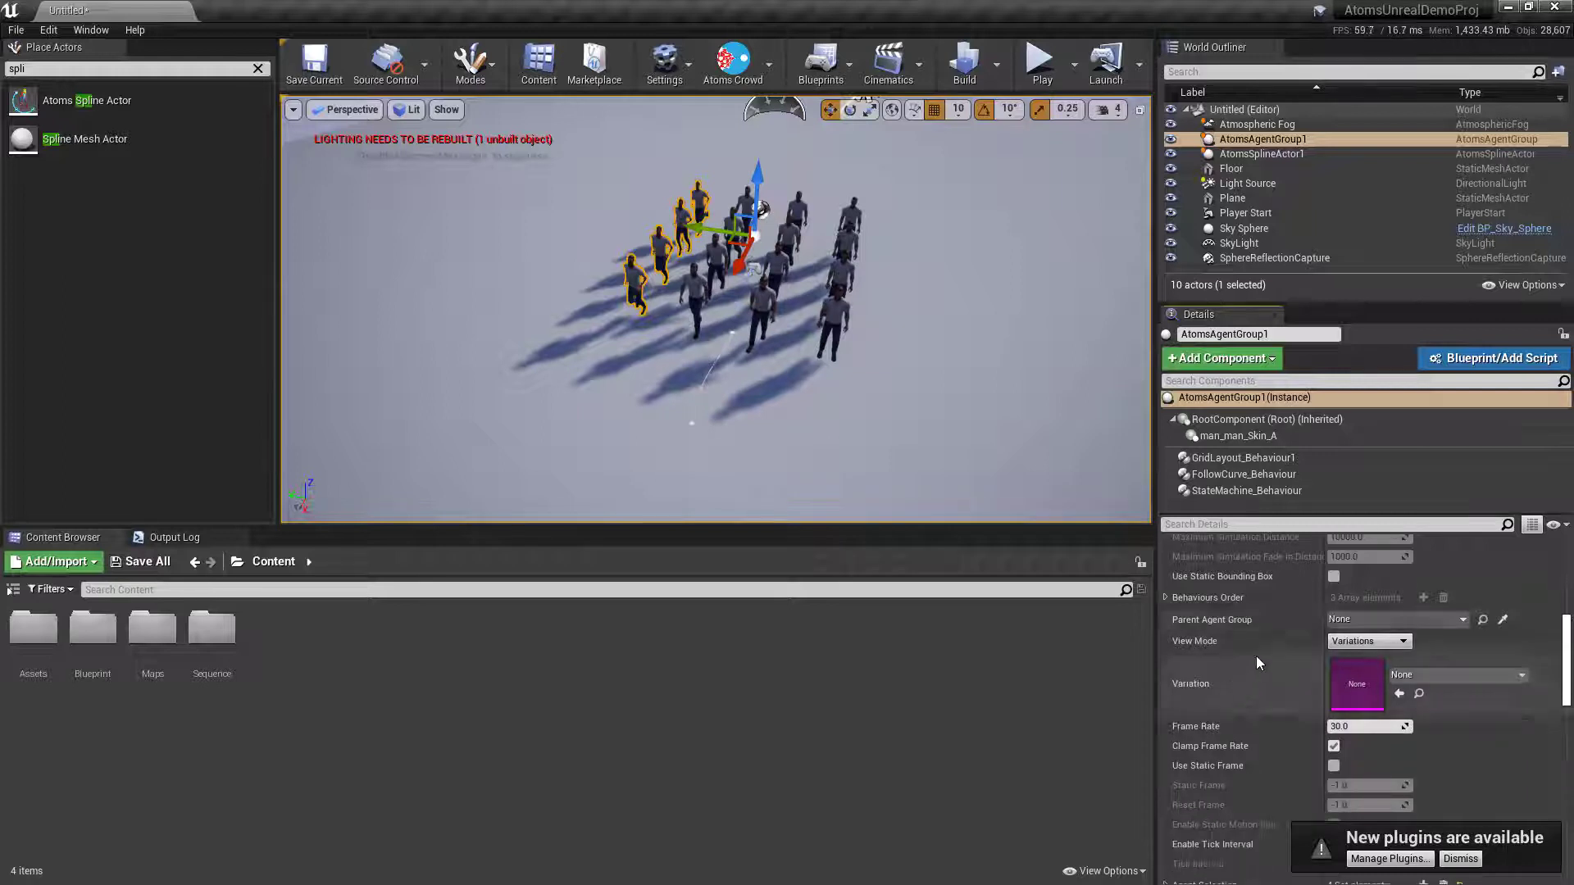
{"action": "left_click", "coordinate": [1366, 643]}
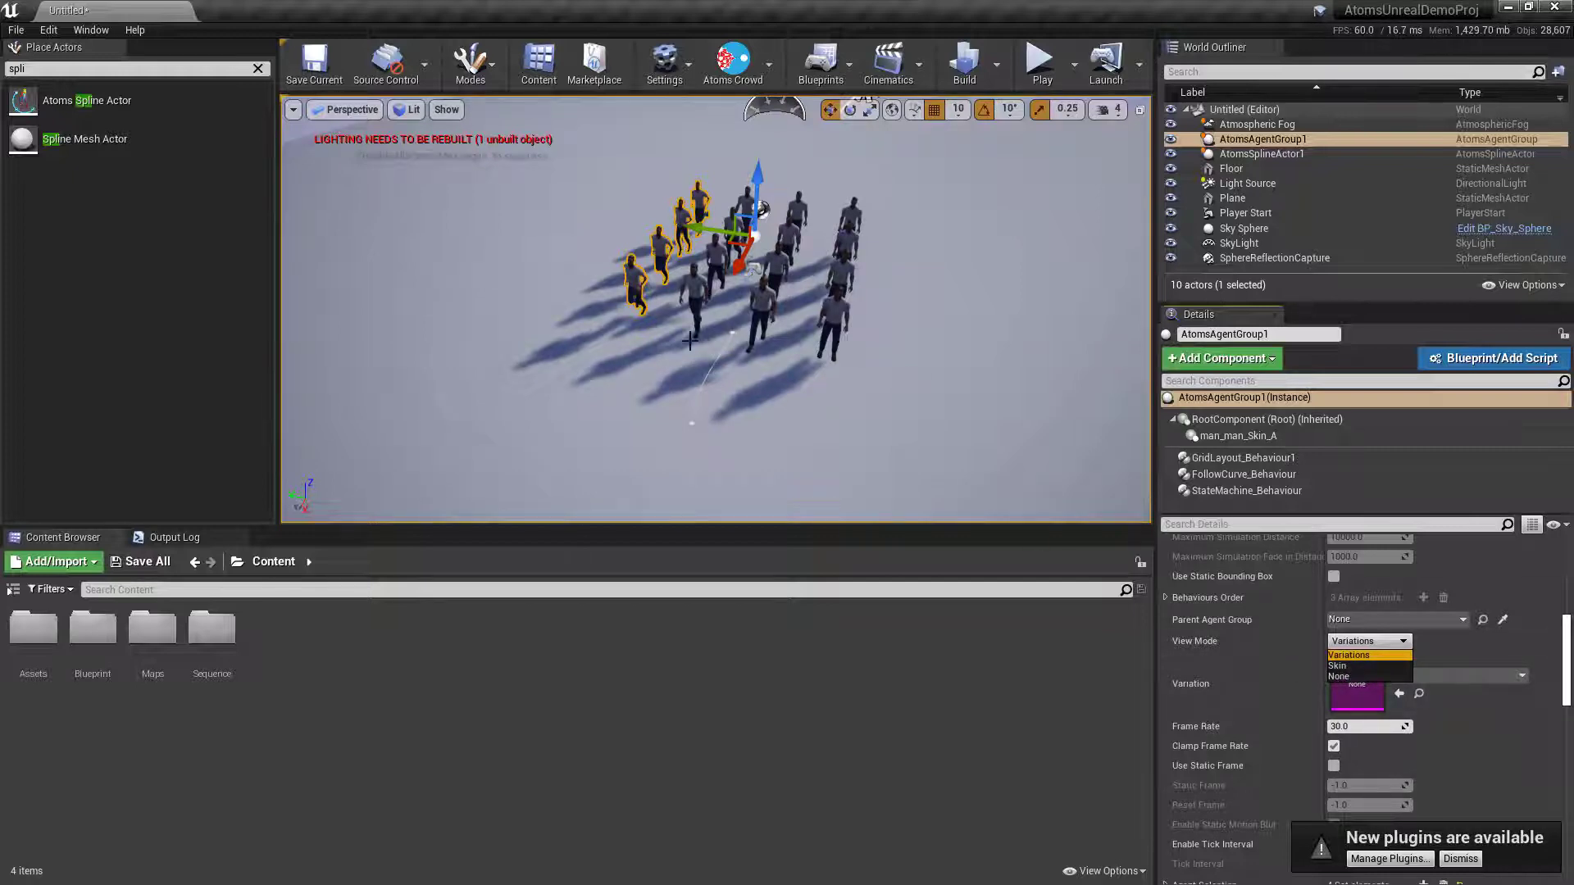
{"action": "left_click", "coordinate": [1392, 656]}
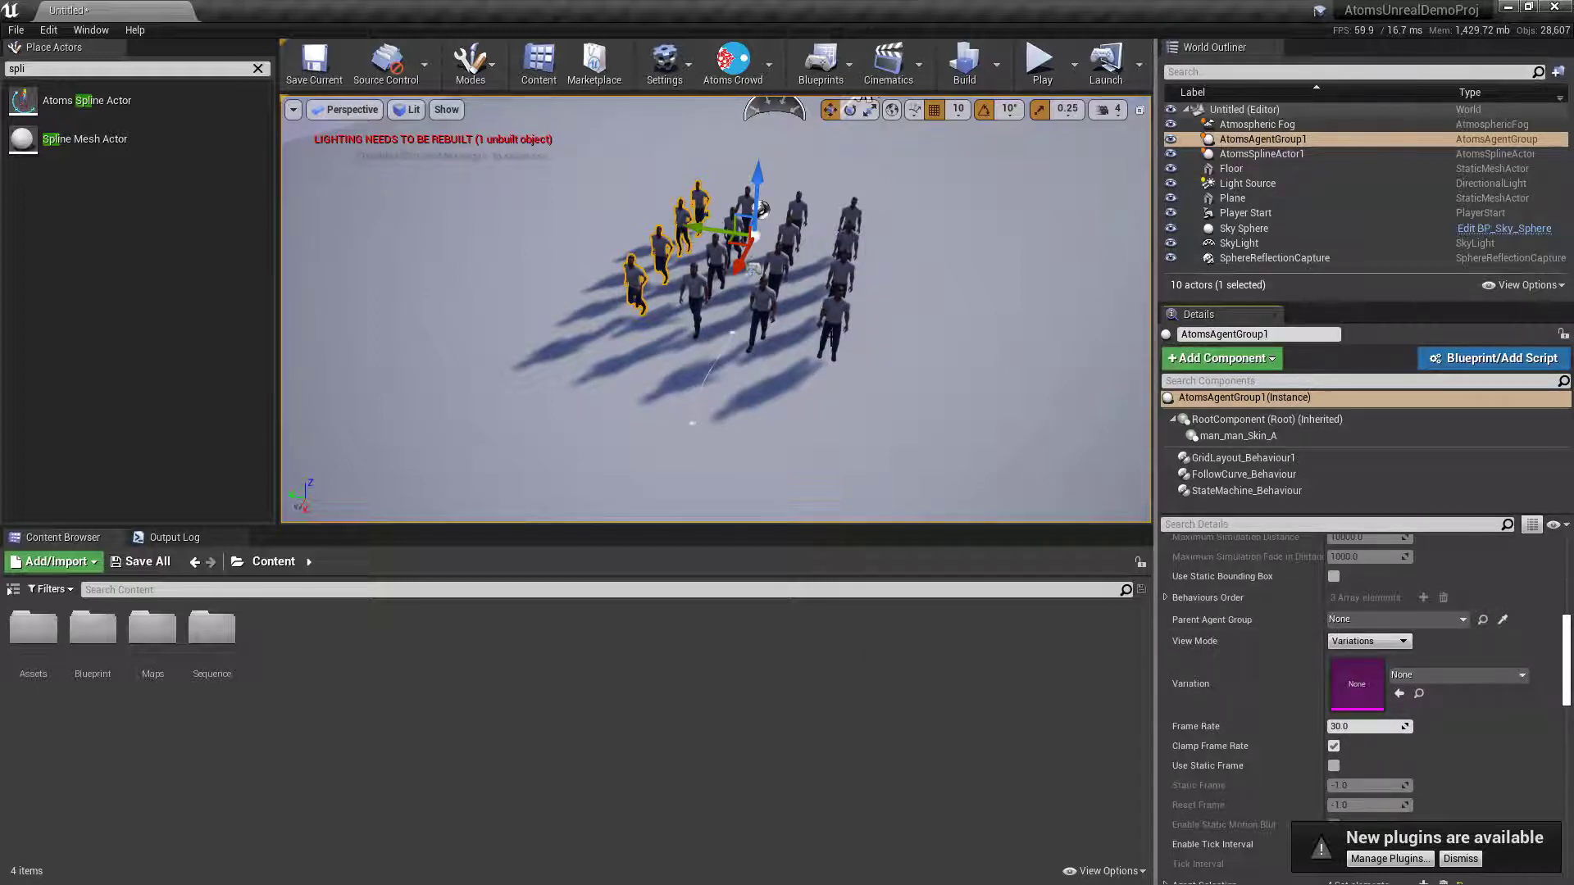
{"action": "left_click", "coordinate": [1372, 642]}
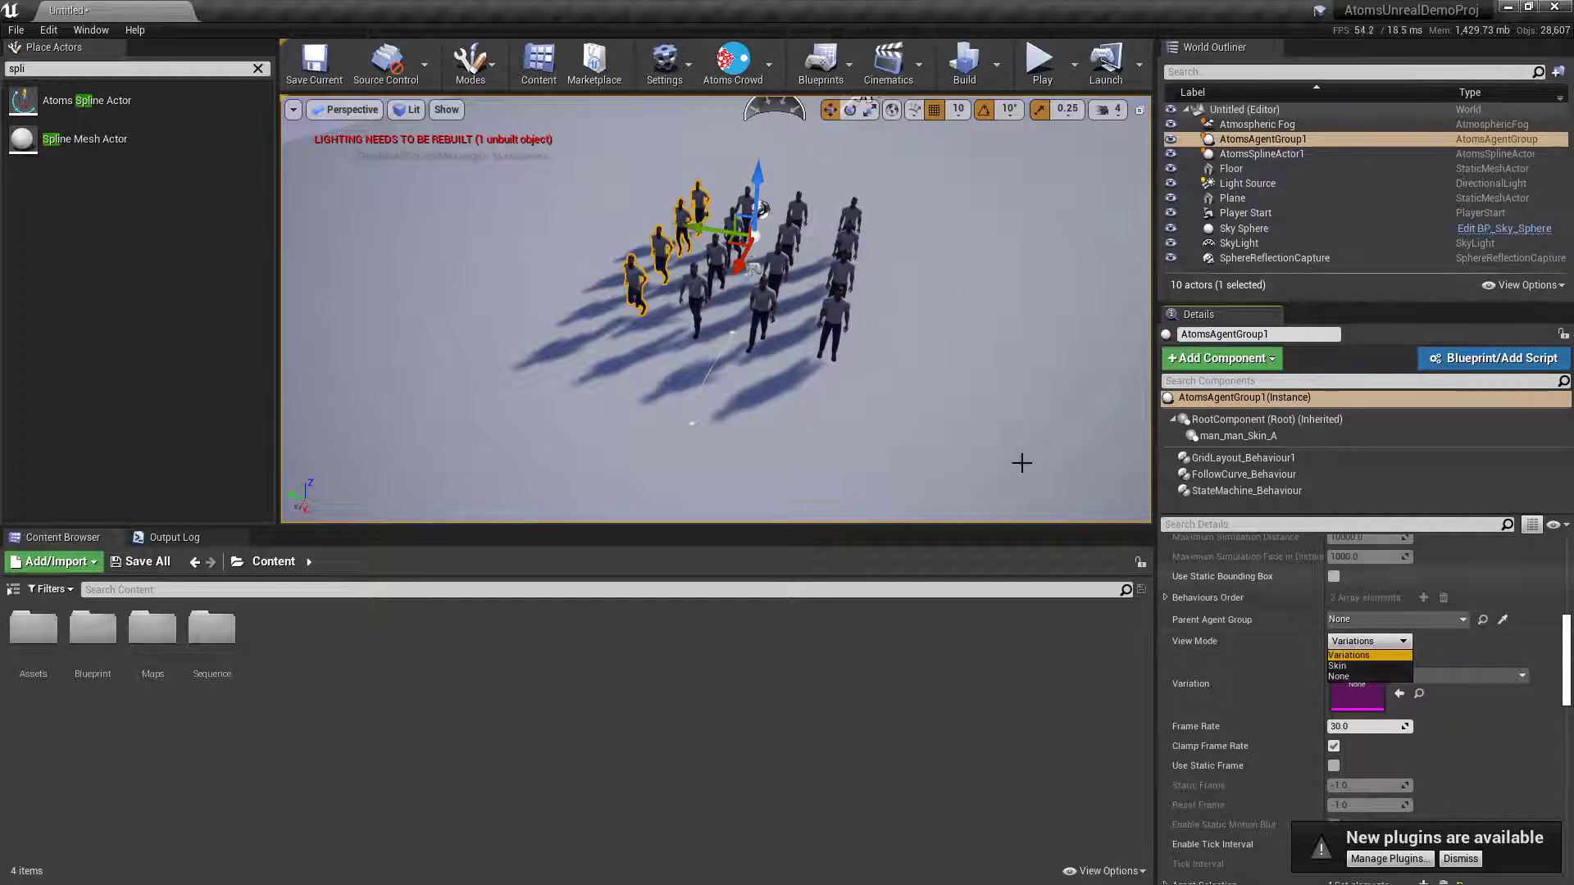
{"action": "left_click", "coordinate": [1249, 638]}
Assign the unrealVariations asset from Content/Assets/Man/Variations as the agent group's Variation.
{"action": "scroll", "coordinate": [1280, 585], "scroll_direction": "down", "scroll_amount": 2}
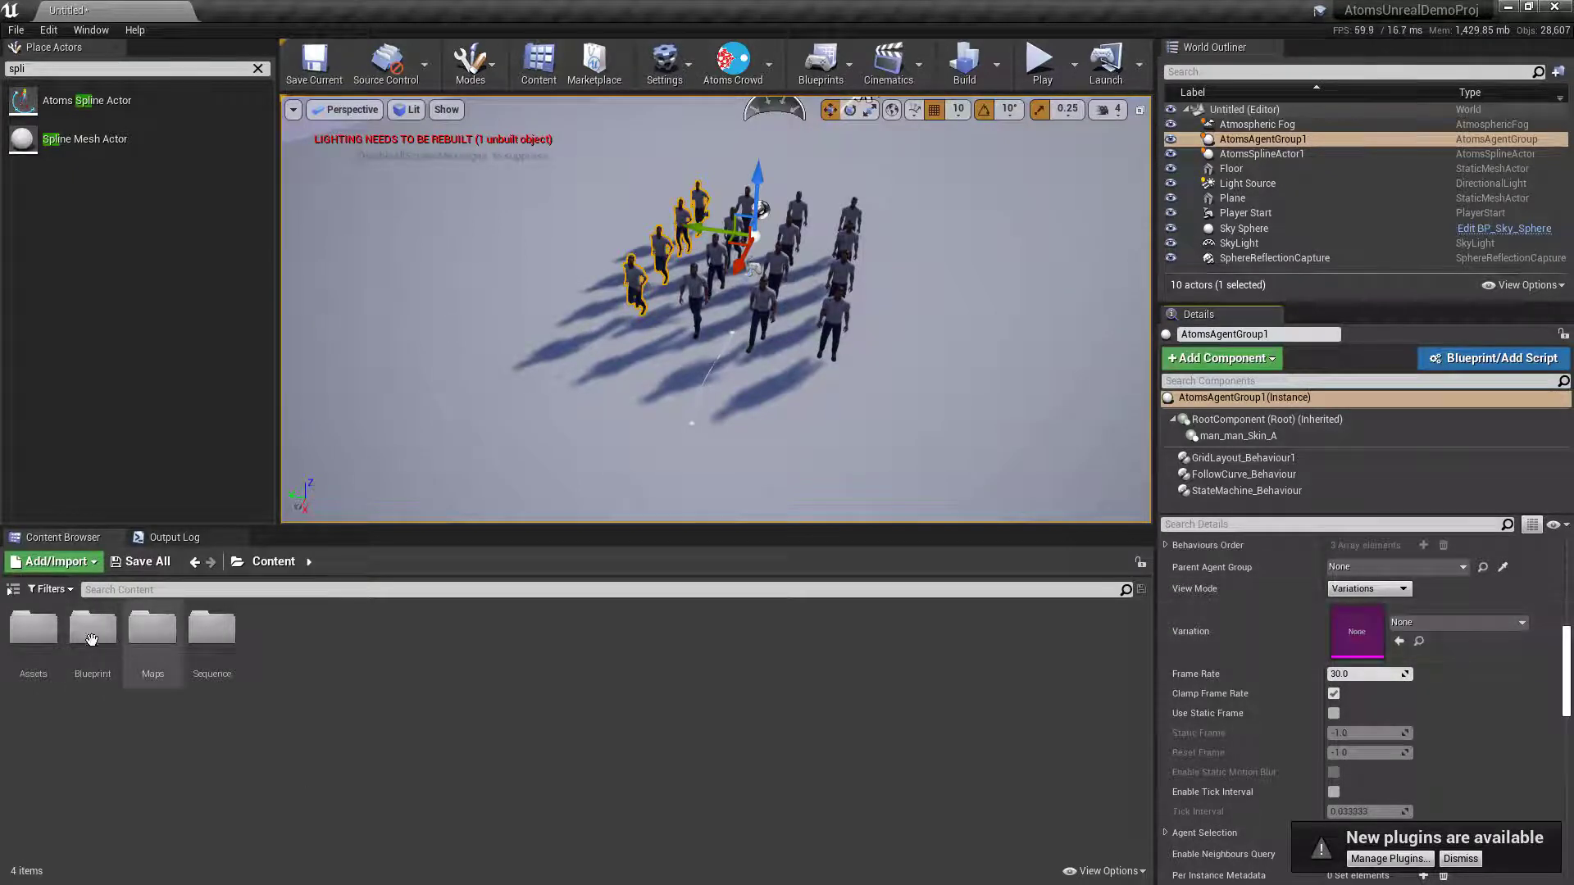
{"action": "double_click", "coordinate": [33, 628]}
{"action": "double_click", "coordinate": [33, 628]}
{"action": "double_click", "coordinate": [212, 628]}
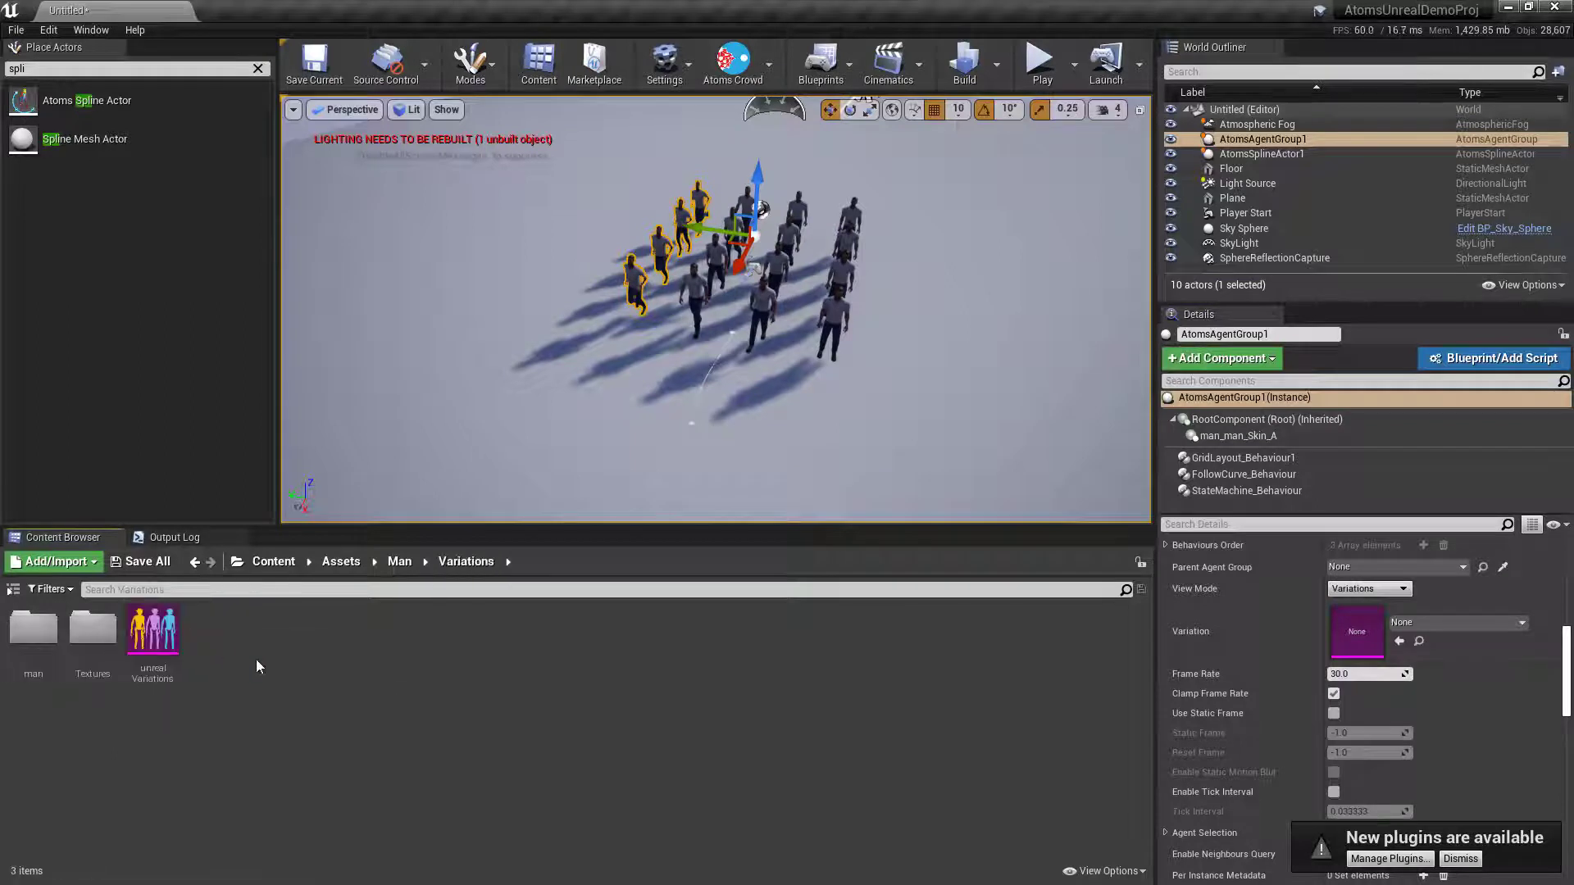
{"action": "left_click_drag", "start_coordinate": [152, 631], "coordinate": [1338, 633]}
{"action": "scroll", "coordinate": [1242, 691], "scroll_direction": "down", "scroll_amount": 1}
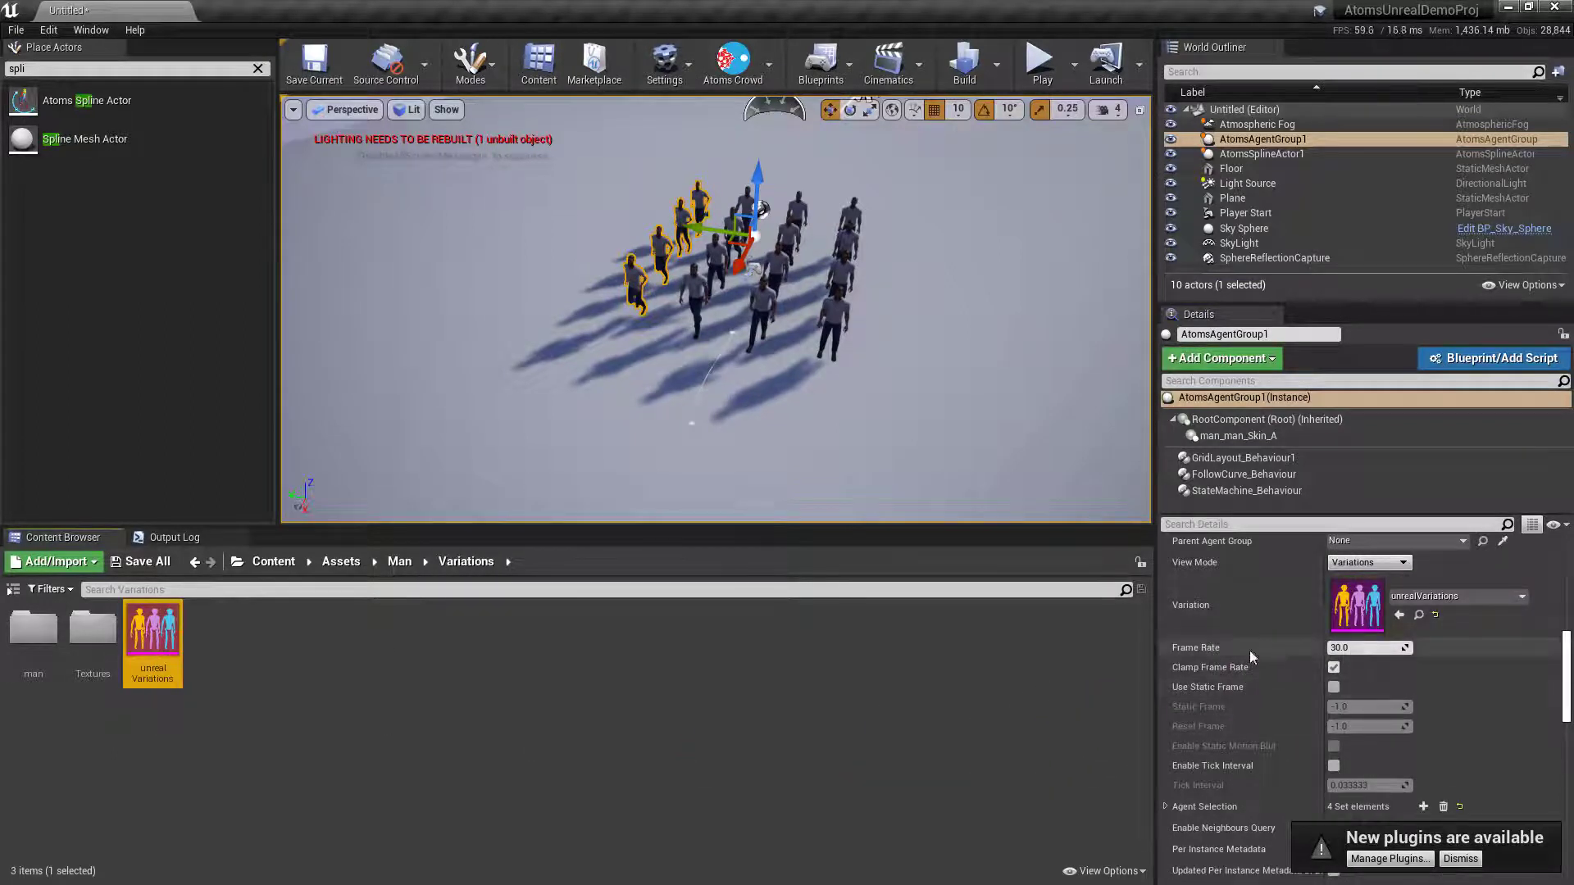
Test Use Static Frame by playing the level with the option enabled and again with it disabled.
{"action": "mouse_move", "coordinate": [1203, 652]}
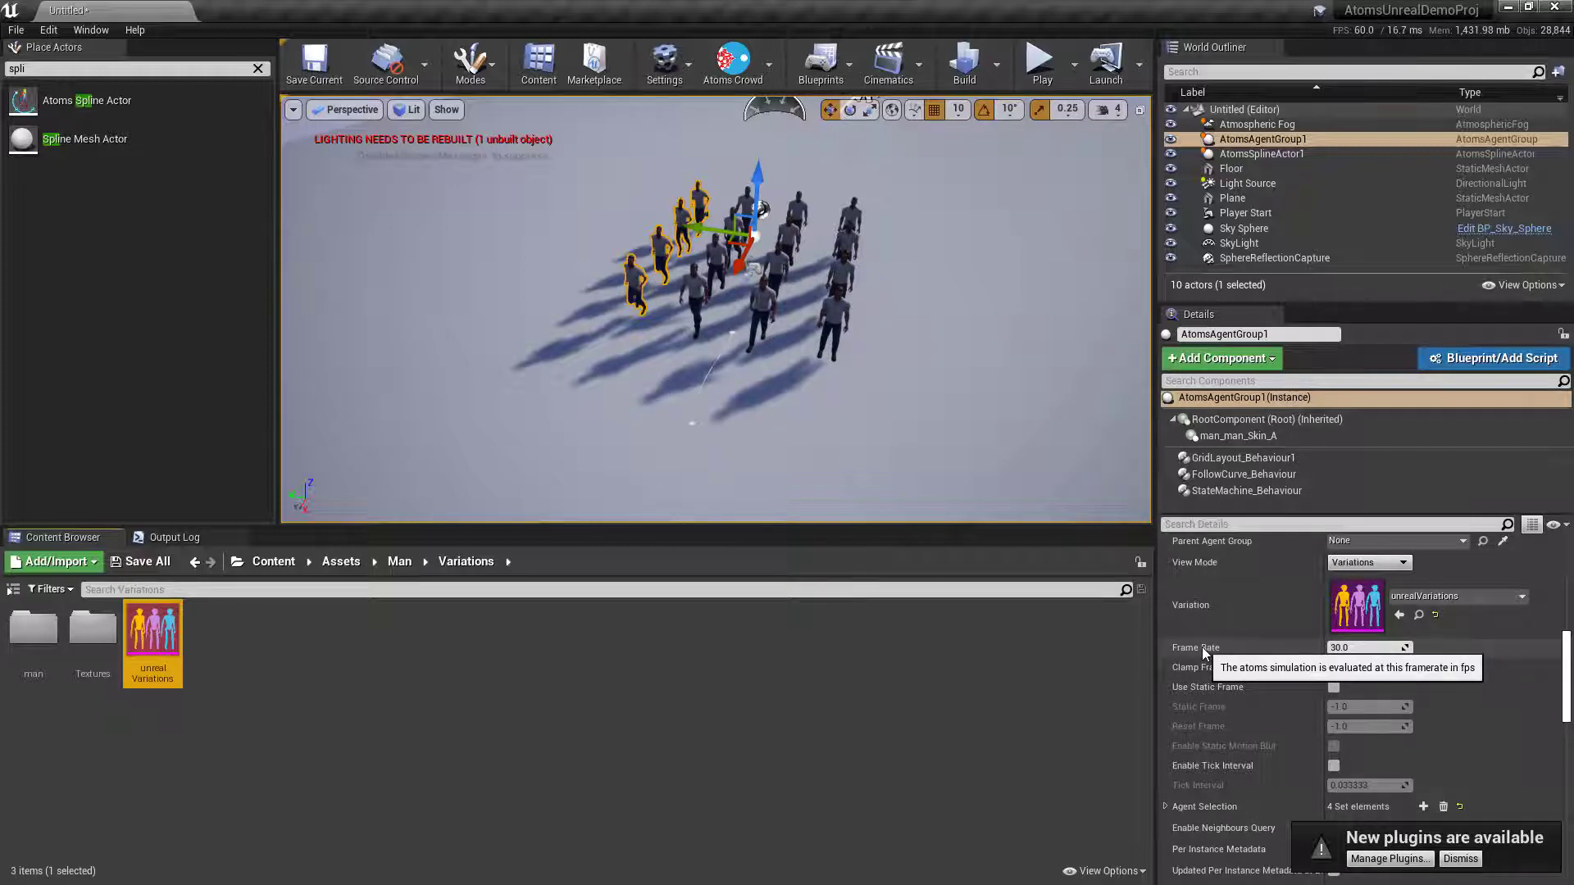
{"action": "scroll", "coordinate": [1227, 671], "scroll_direction": "down", "scroll_amount": 2}
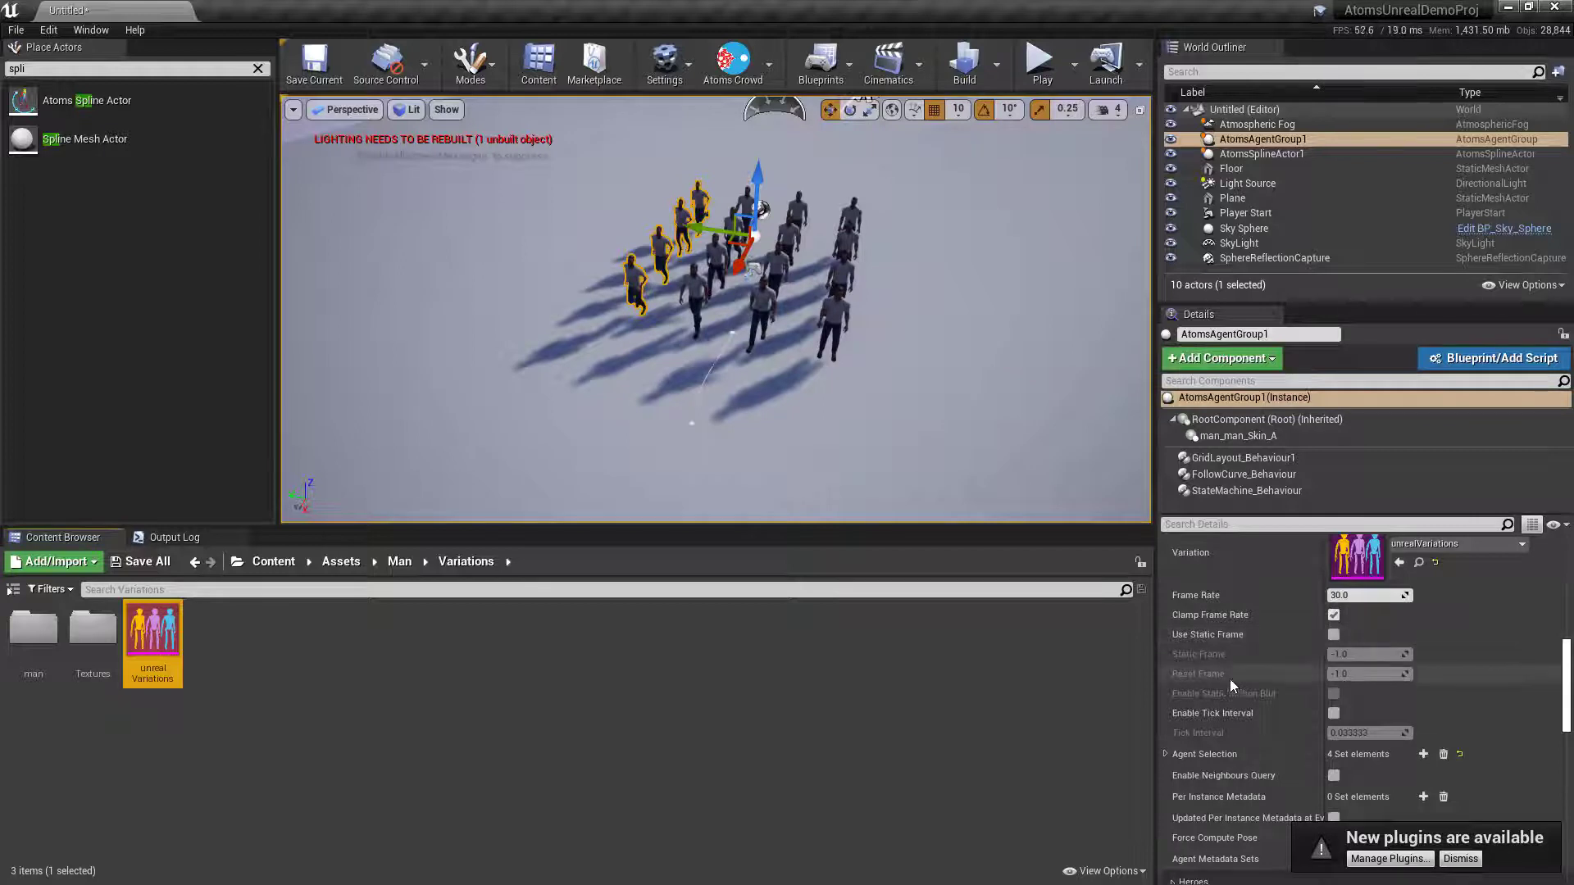
{"action": "left_click", "coordinate": [1334, 635]}
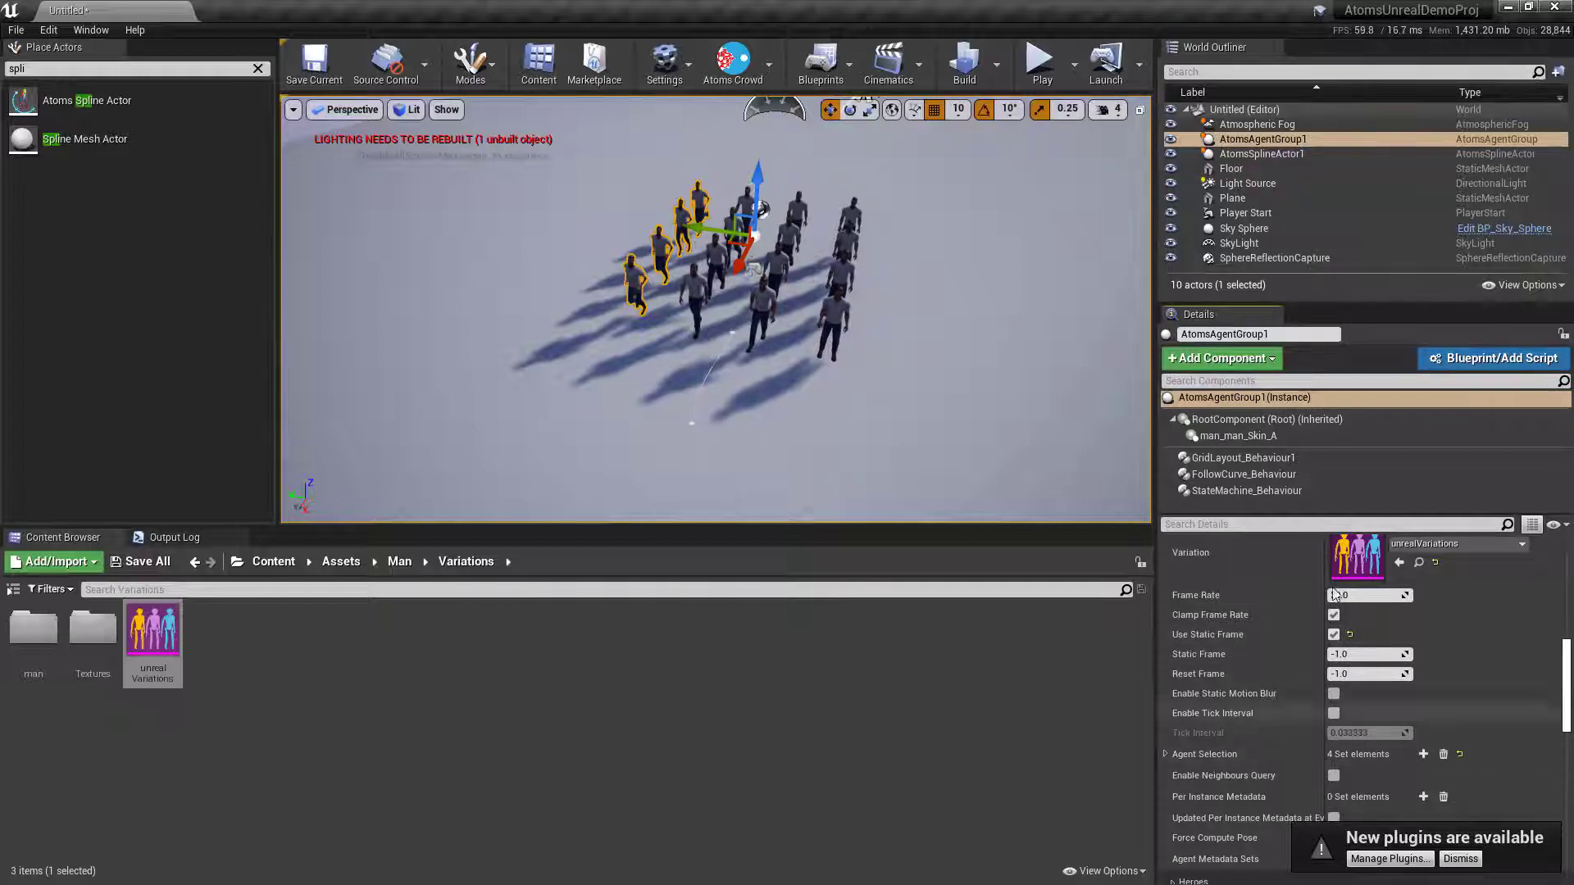
{"action": "left_click", "coordinate": [1042, 61]}
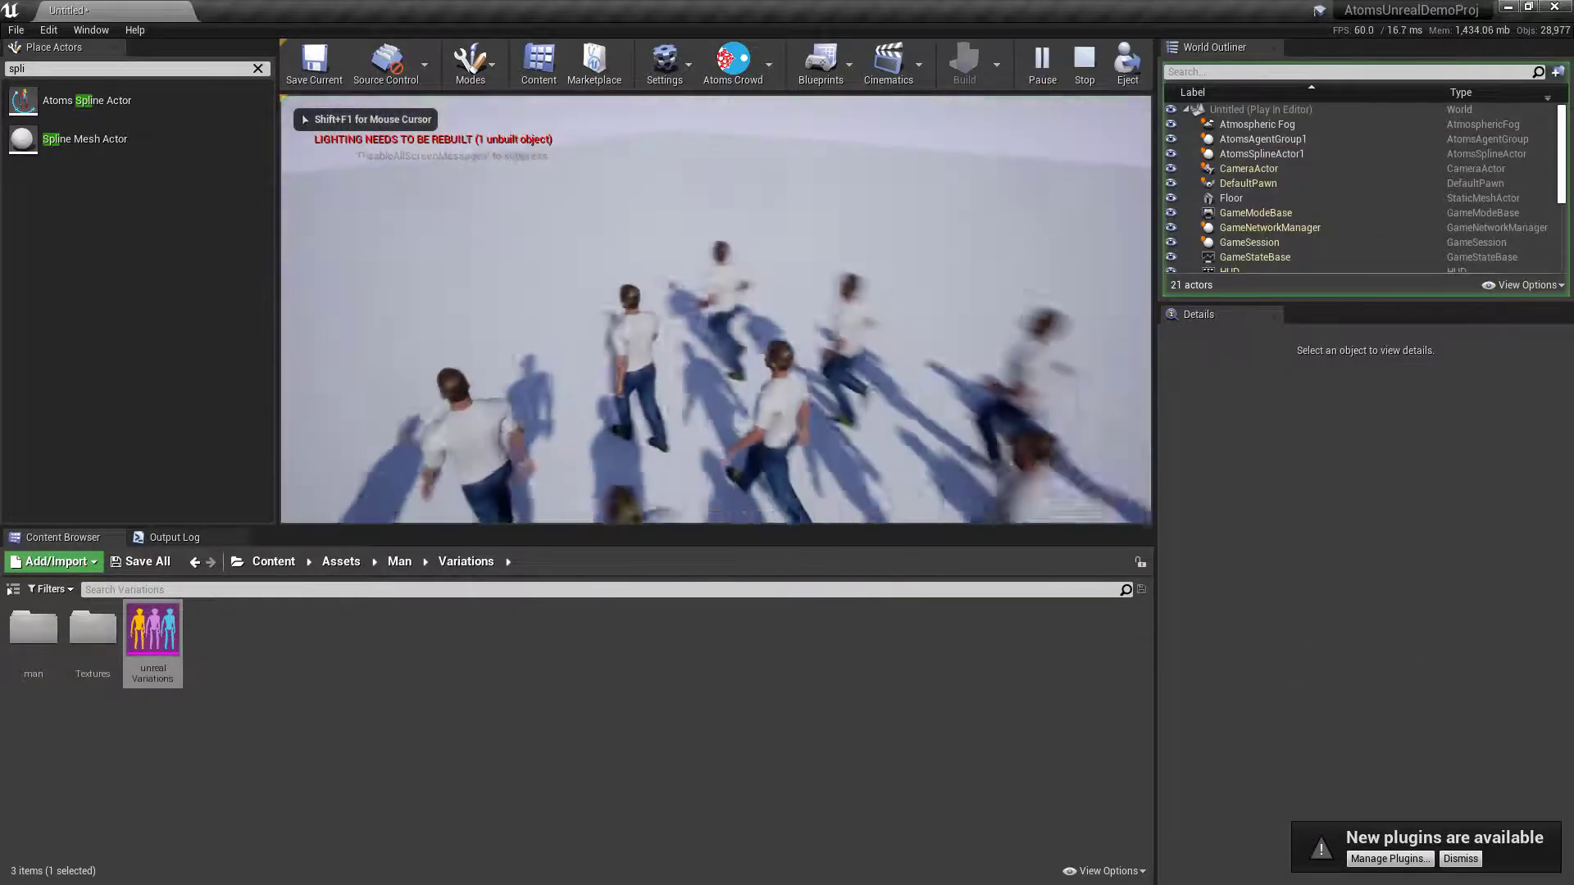
{"action": "key", "text": "Escape"}
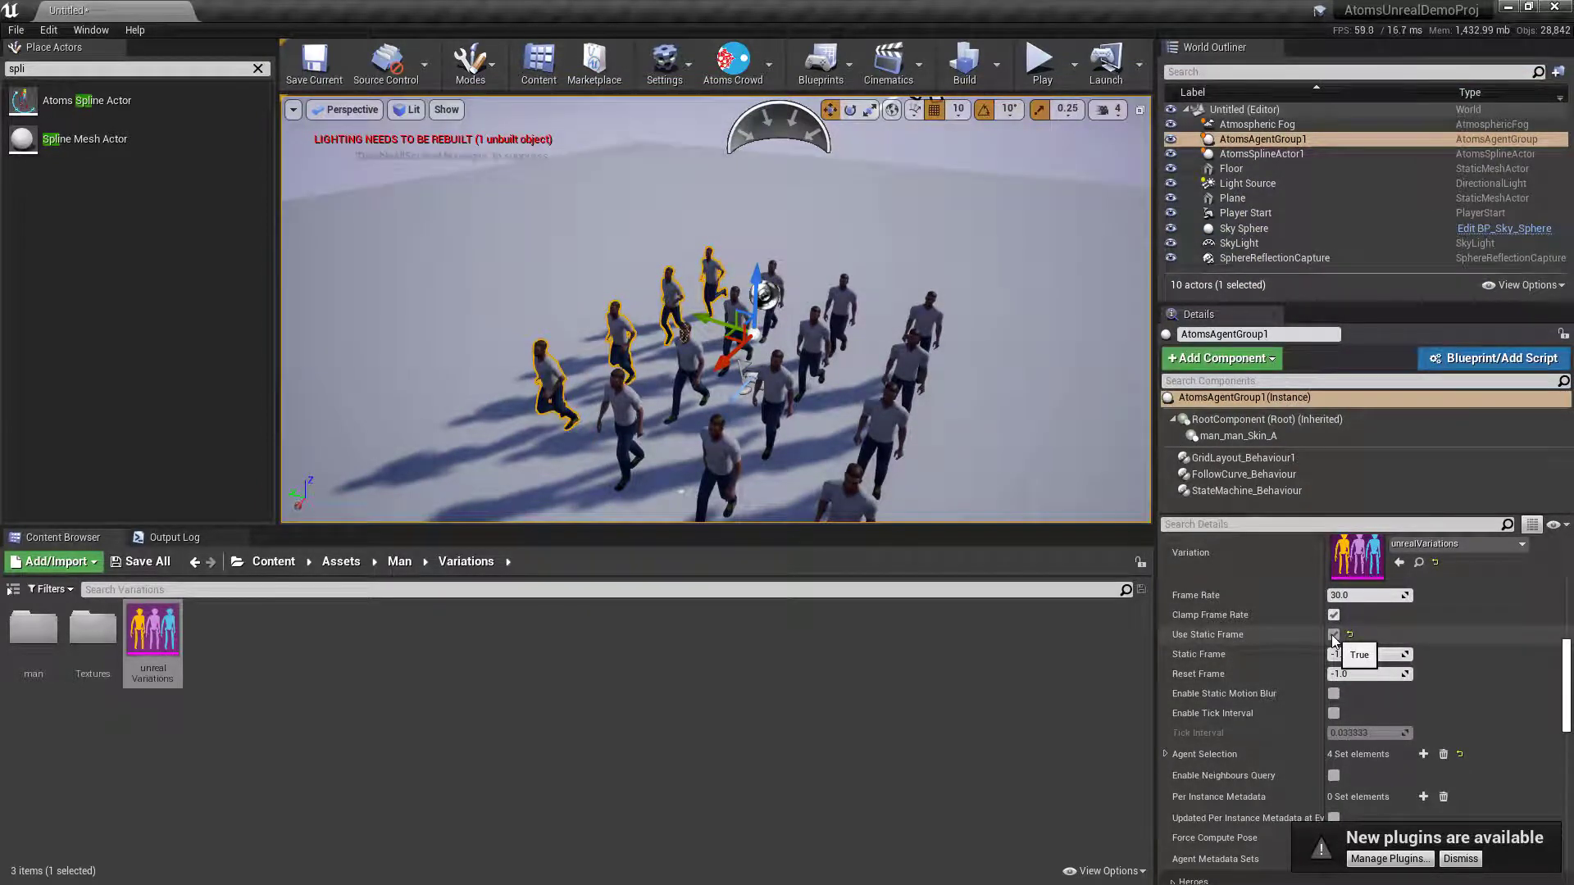
{"action": "left_click", "coordinate": [1039, 62]}
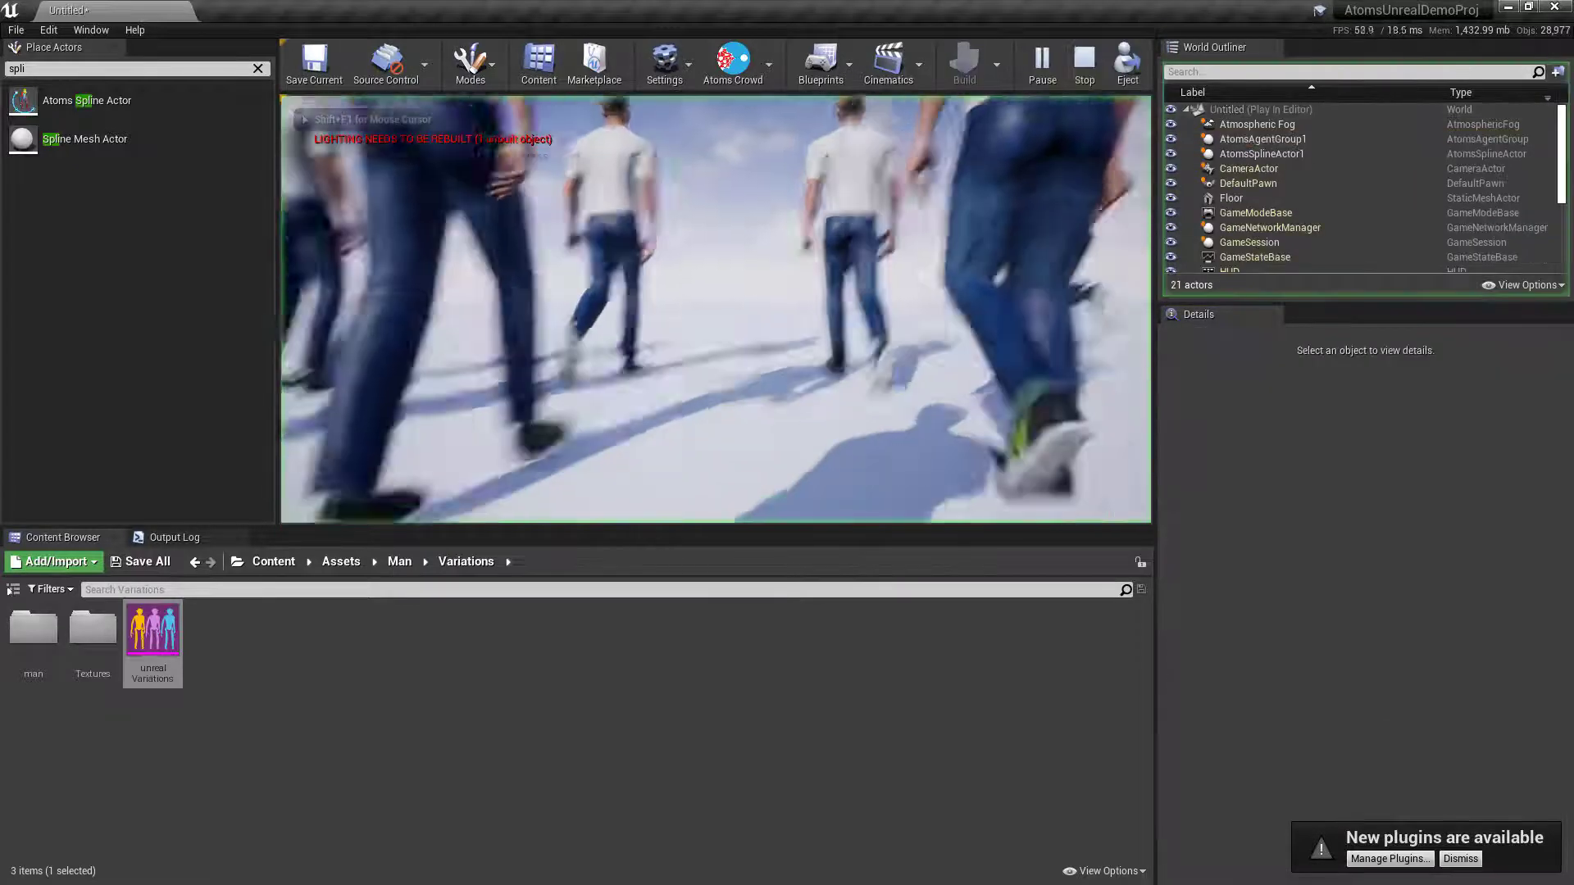
{"action": "key", "text": "Escape"}
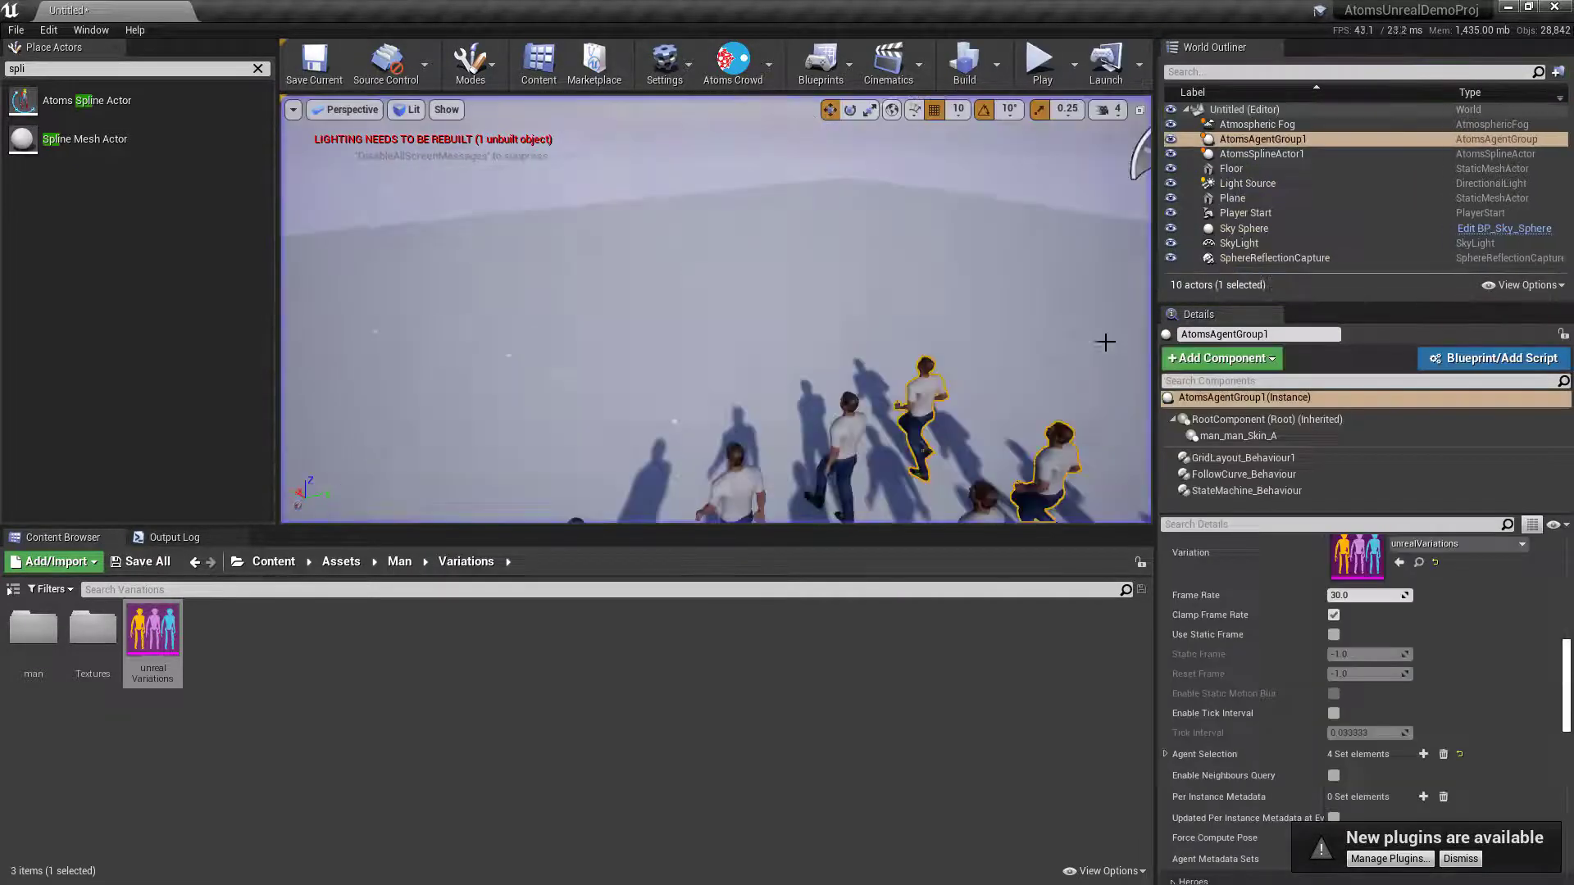
Enable the agent group's tick interval and remove all elements from its Agent Selection set.
{"action": "scroll", "coordinate": [1270, 625], "scroll_direction": "down", "scroll_amount": 2}
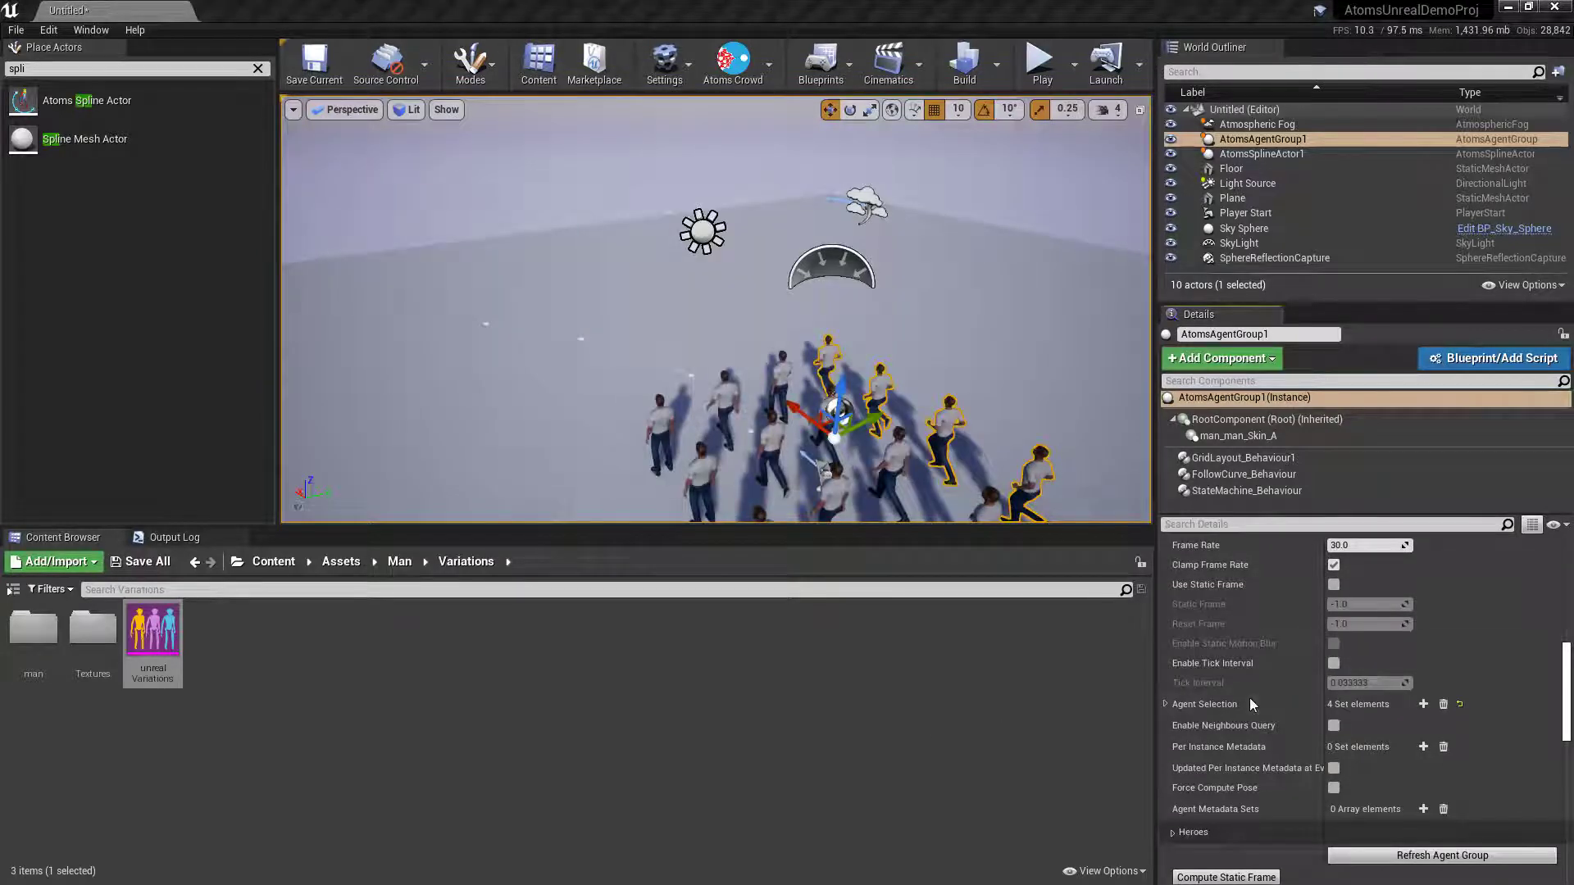
{"action": "left_click", "coordinate": [1333, 664]}
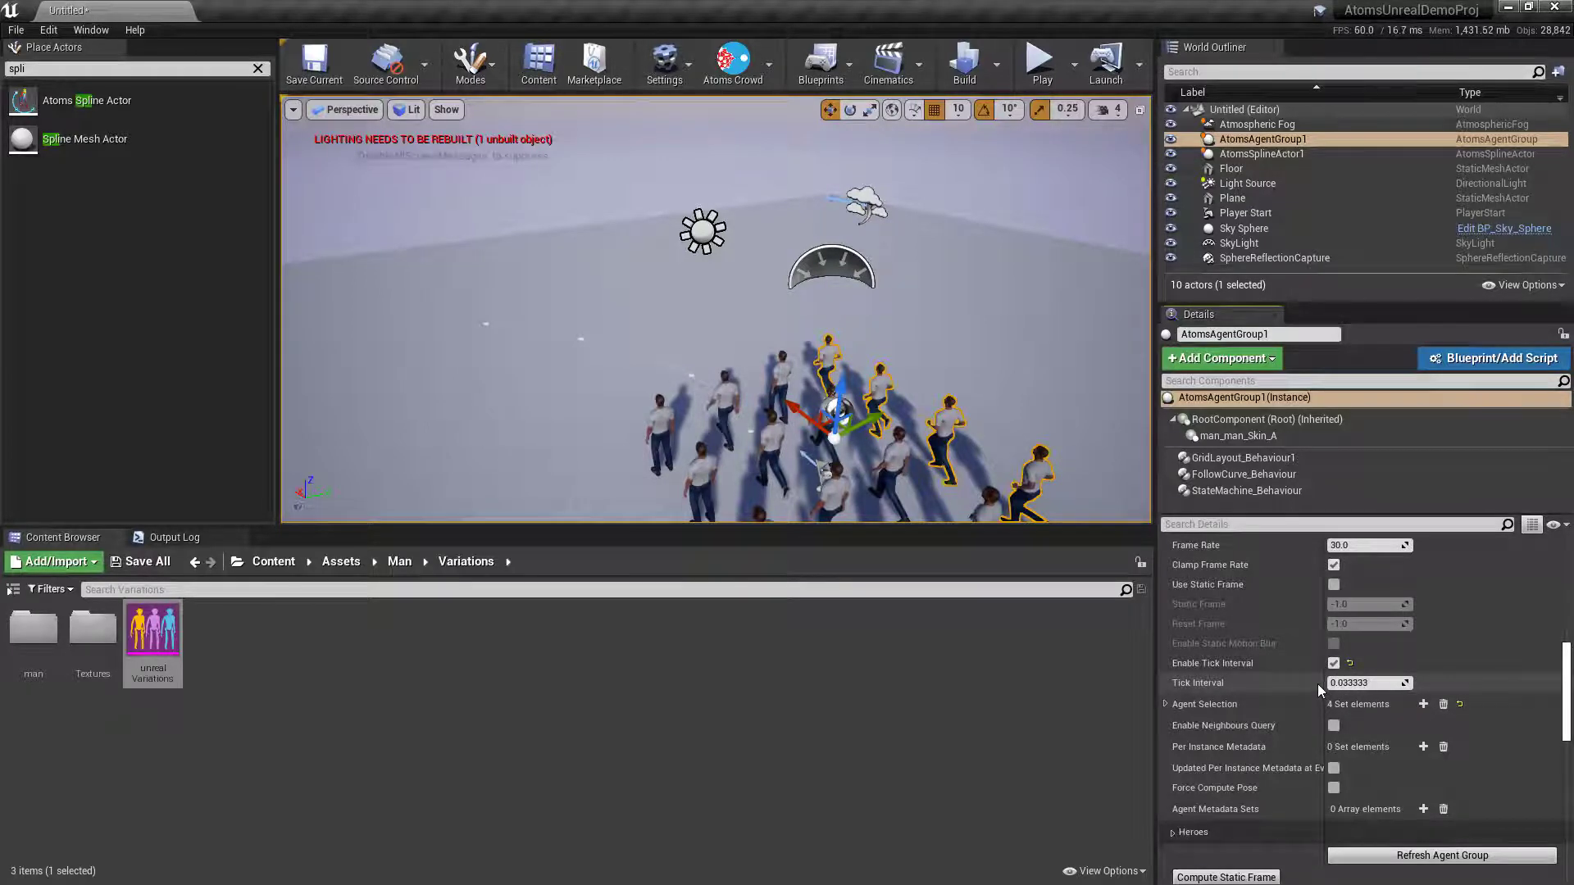
{"action": "scroll", "coordinate": [1295, 679], "scroll_direction": "down", "scroll_amount": 1}
{"action": "left_click", "coordinate": [1167, 677]}
{"action": "left_click", "coordinate": [1167, 677]}
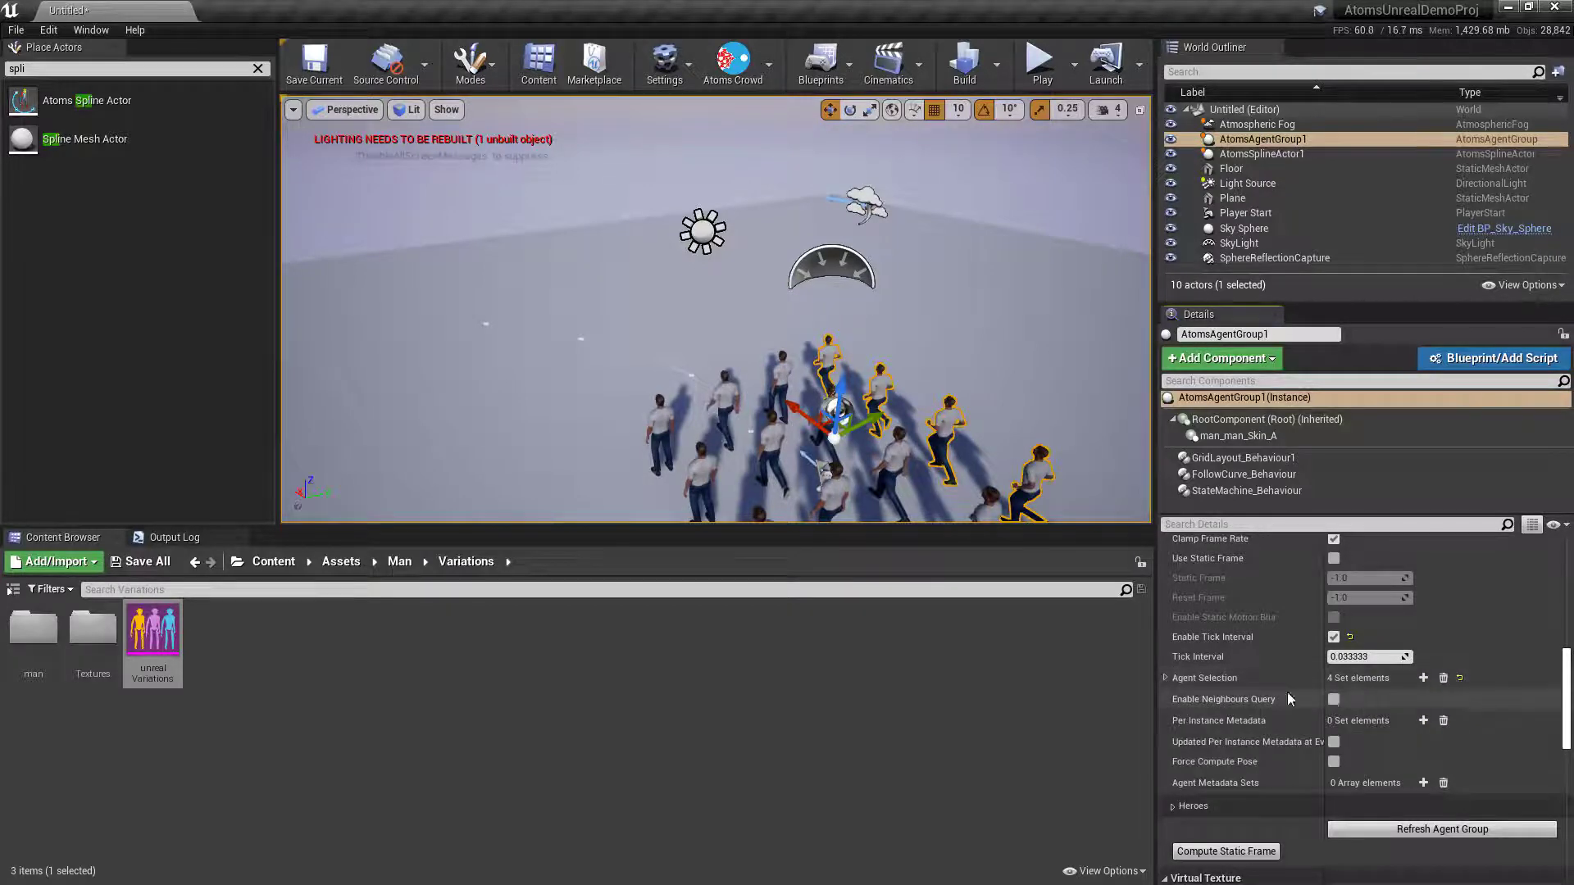
{"action": "left_click", "coordinate": [1167, 678]}
{"action": "left_click", "coordinate": [1167, 678]}
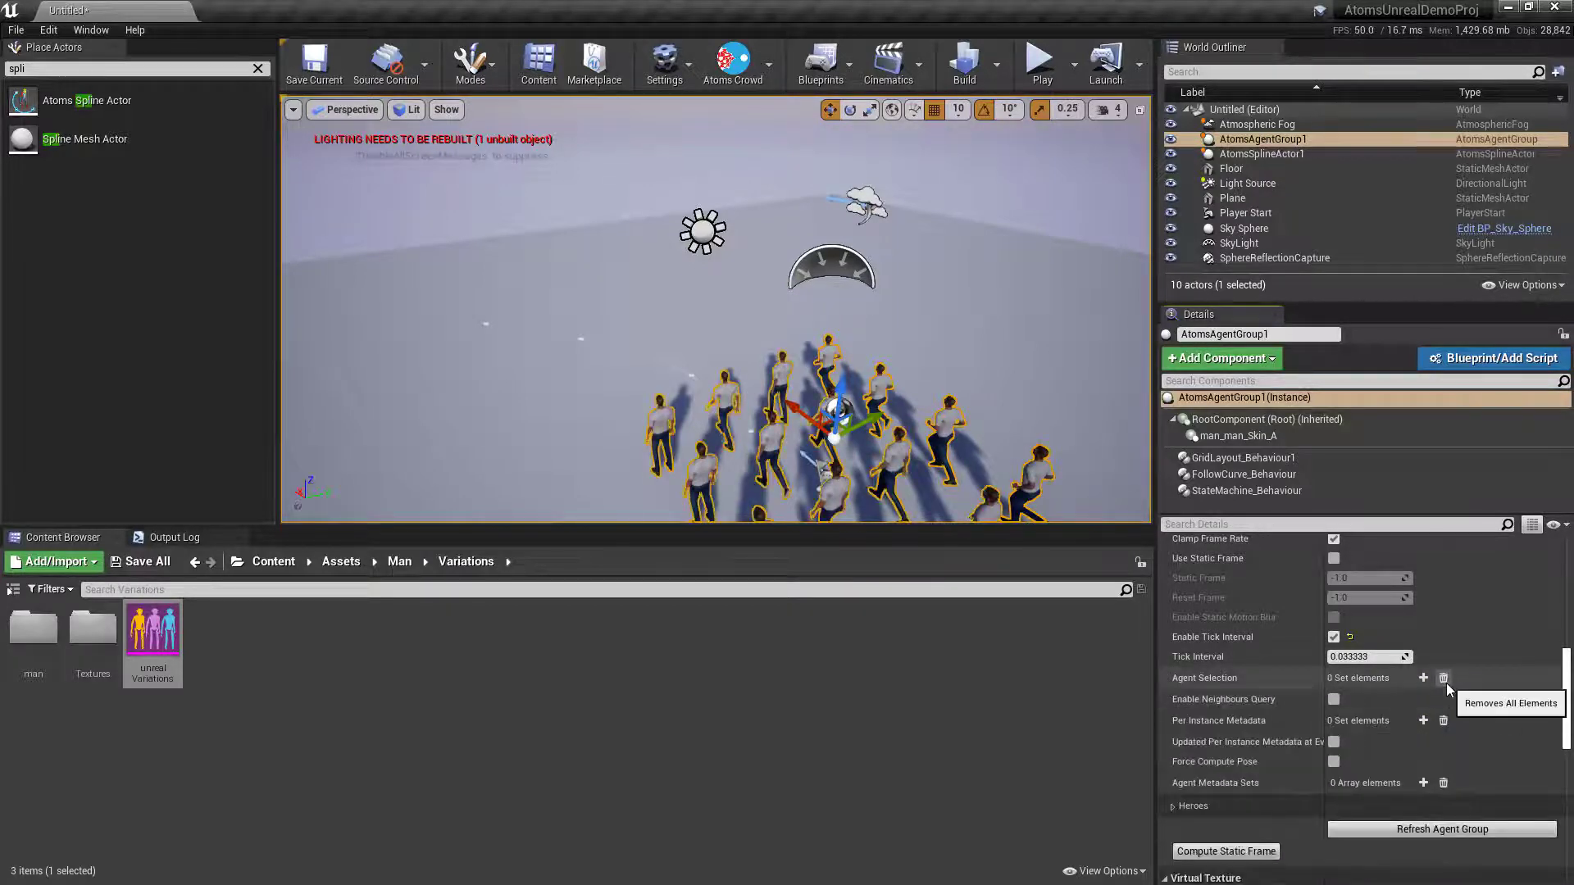
{"action": "left_click", "coordinate": [1442, 678]}
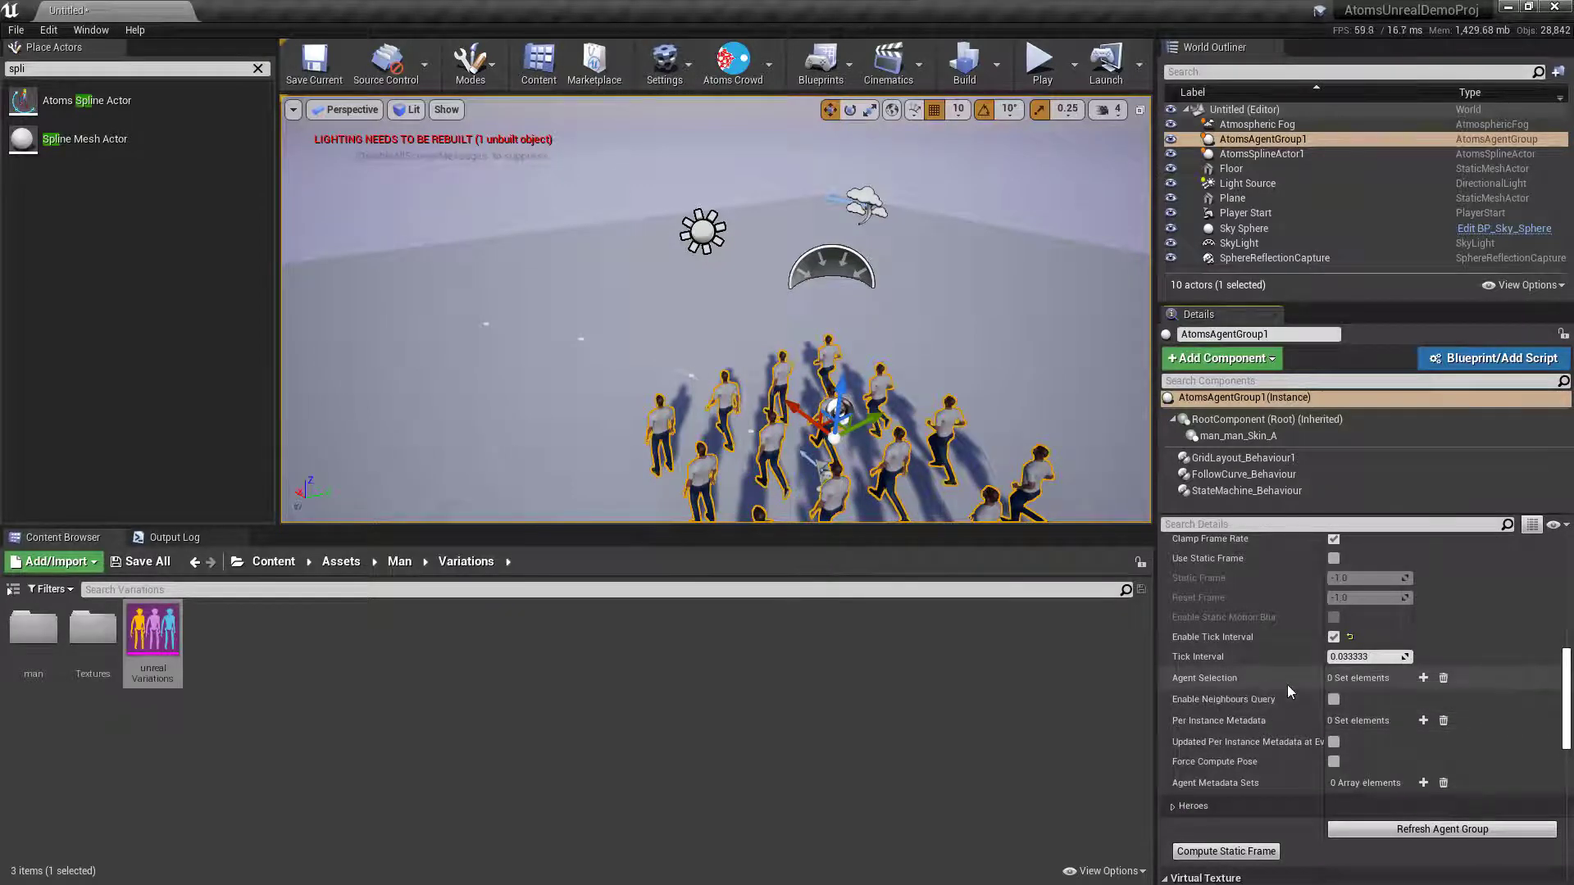
Examine the agent group's per-instance metadata and Heroes options, and return to its transform settings.
{"action": "scroll", "coordinate": [1287, 685], "scroll_direction": "down", "scroll_amount": 1}
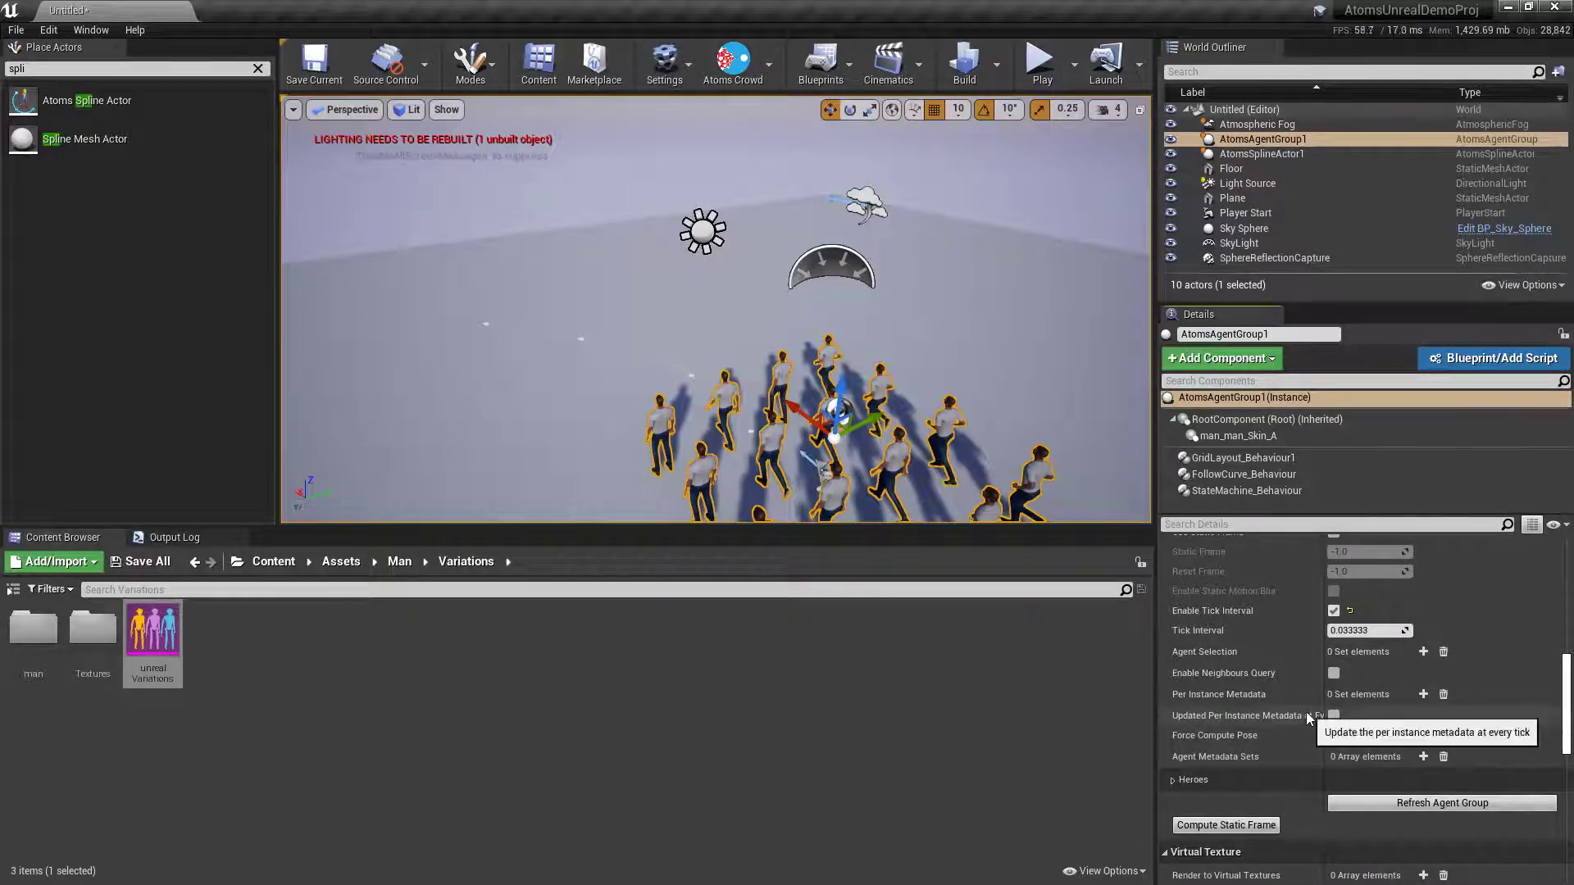
{"action": "left_click", "coordinate": [1173, 779]}
{"action": "scroll", "coordinate": [1267, 778], "scroll_direction": "down", "scroll_amount": 2}
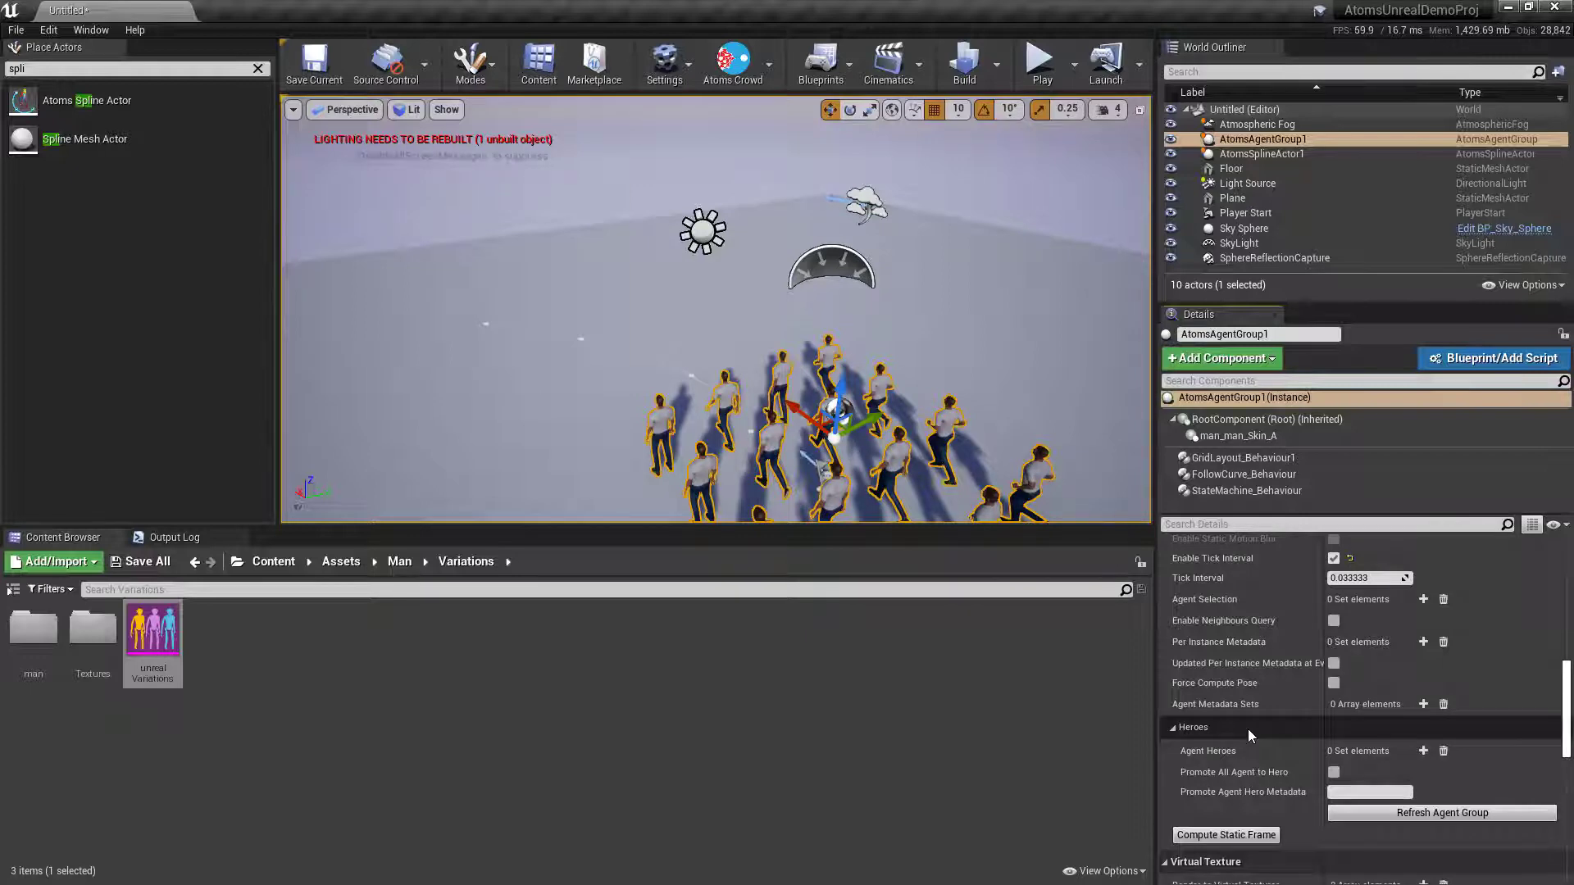
{"action": "left_click", "coordinate": [1174, 728]}
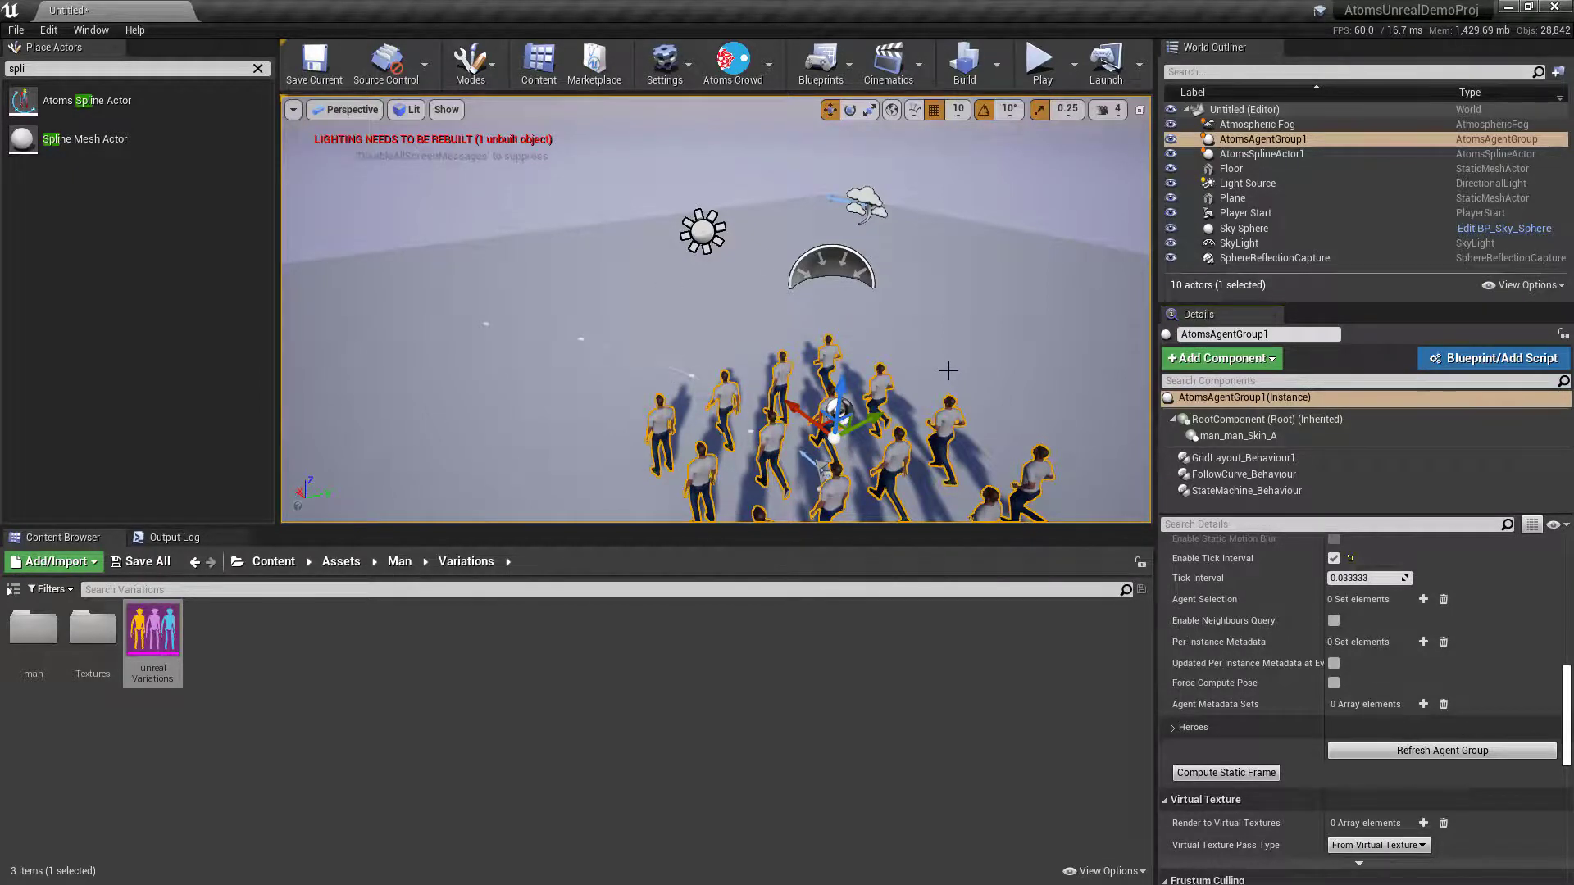
{"action": "scroll", "coordinate": [1242, 628], "scroll_direction": "up", "scroll_amount": 5}
{"action": "scroll", "coordinate": [1243, 628], "scroll_direction": "up", "scroll_amount": 5}
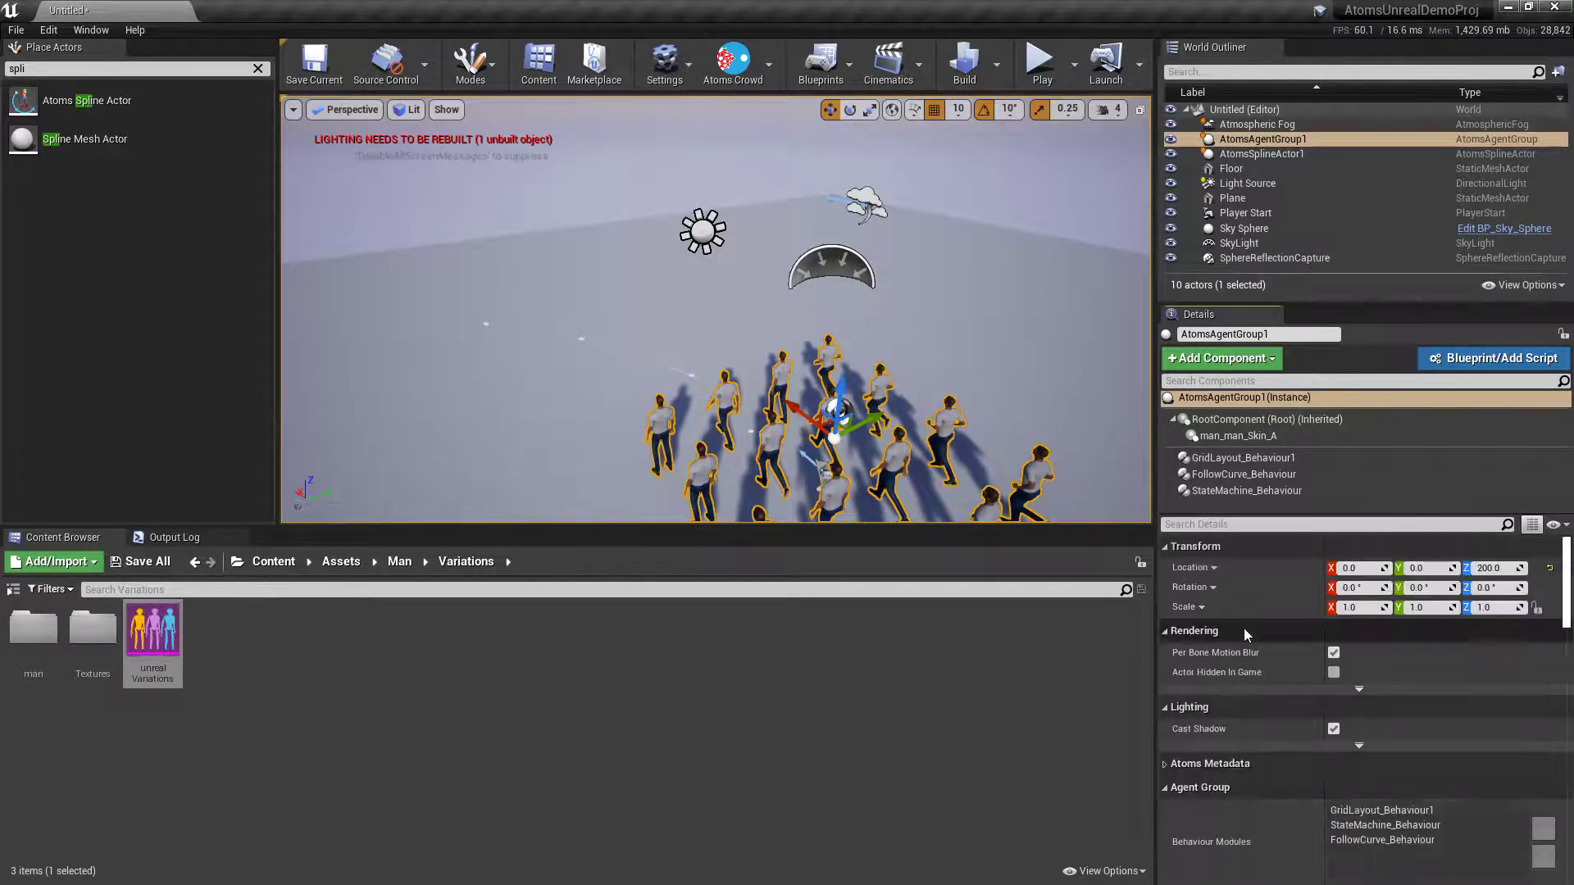